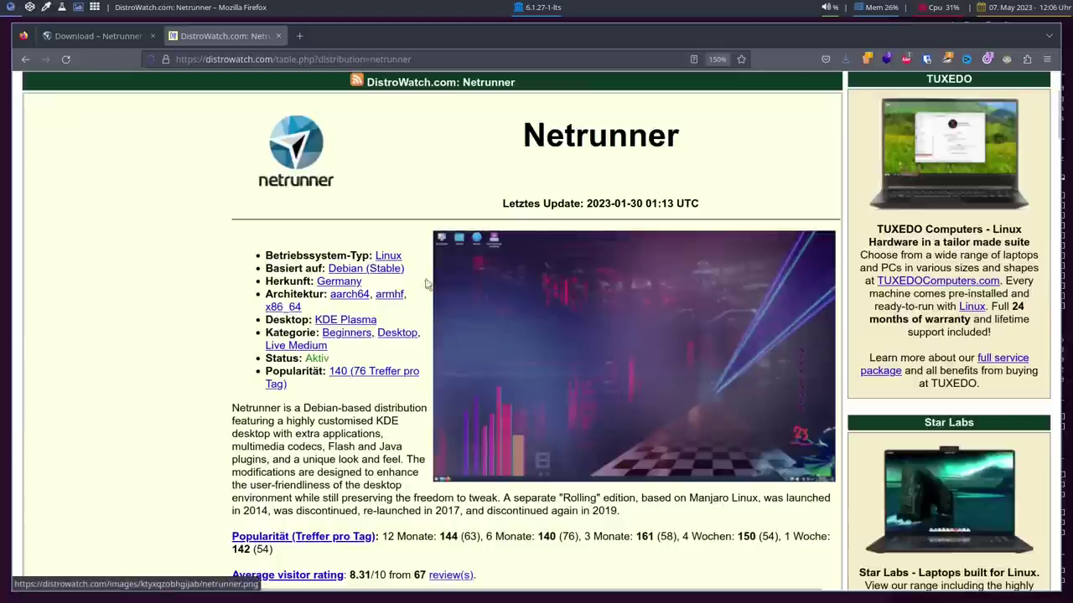
Step: Switch from DistroWatch to the Netrunner download tab and reload it to show Netrunner 23 and Core 20.01
left_click(81, 37)
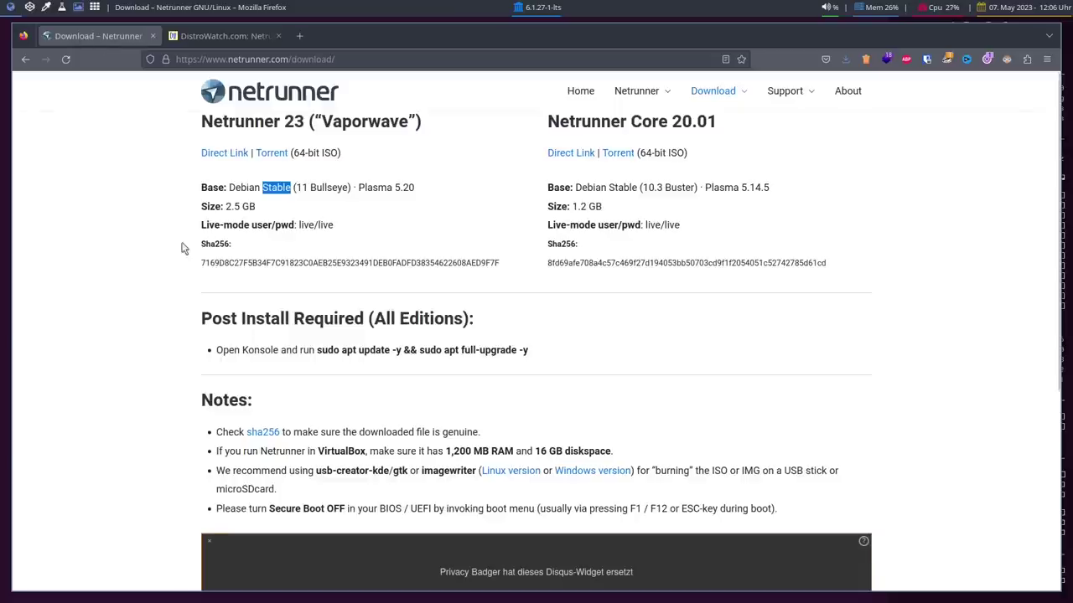
key("F5")
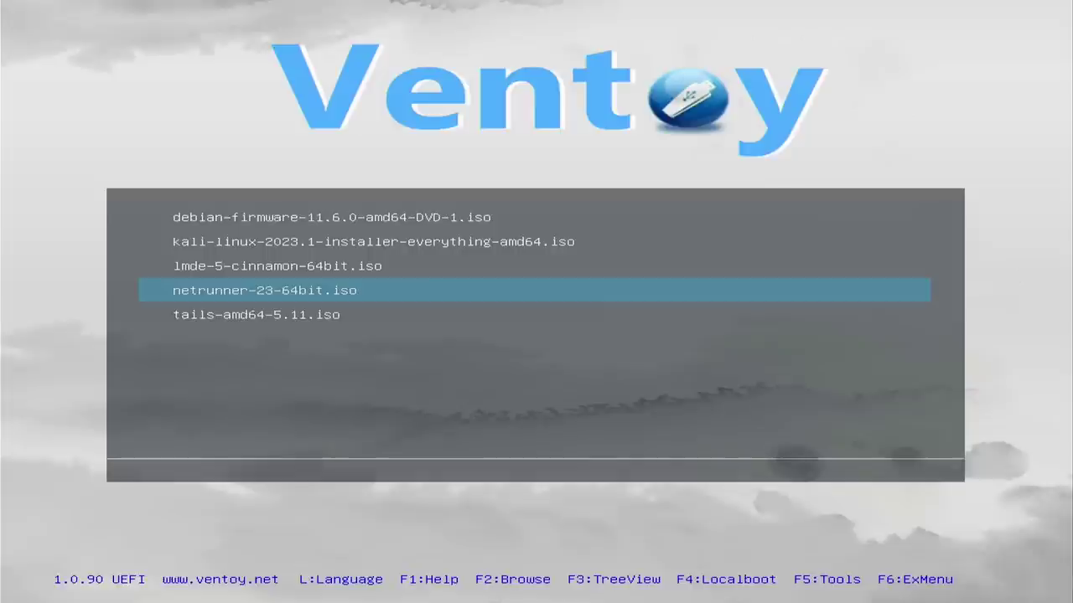
Step: Boot netrunner-23-64bit.iso from Ventoy in normal mode and start the Netrunner 23 live session
key("Up")
key("Down")
key("Return")
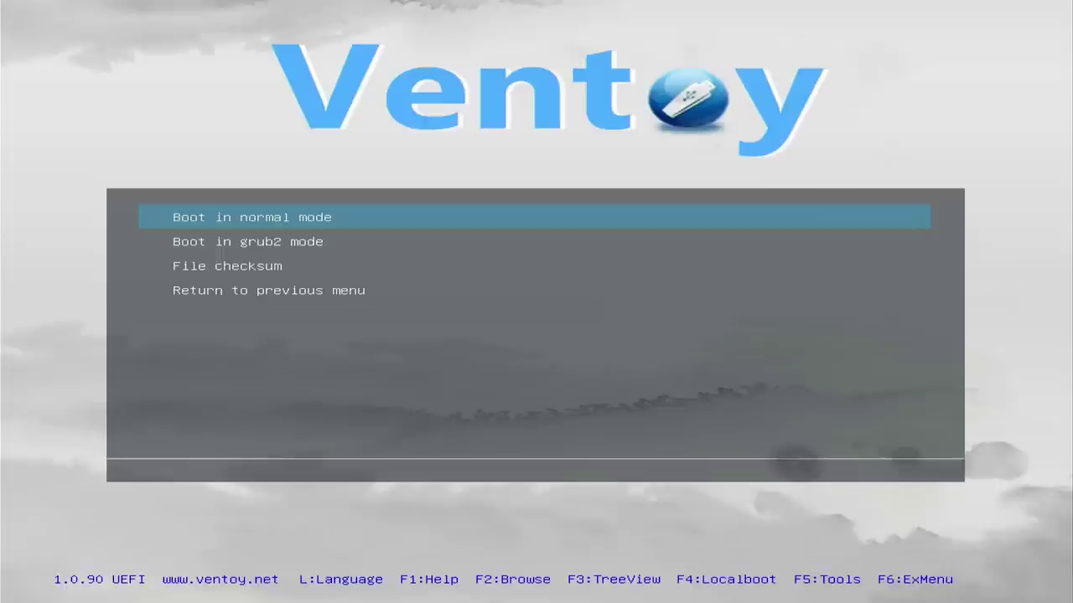
key("Return")
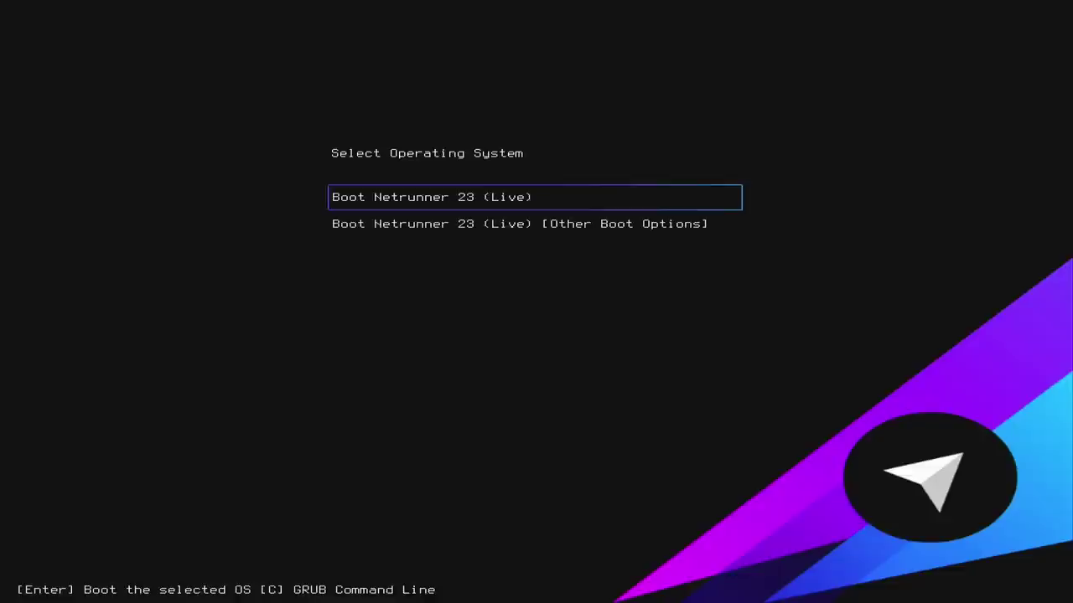
key("Return")
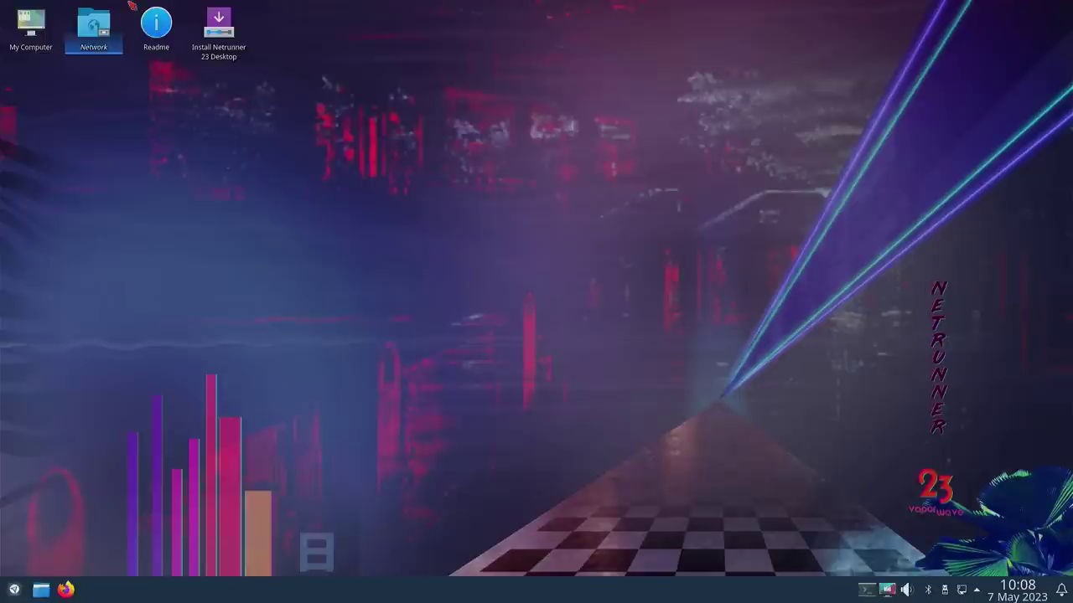
Step: Launch the Netrunner 23 installer, keep Deutsch, and set the time zone to Europe/Berlin
left_click(221, 43)
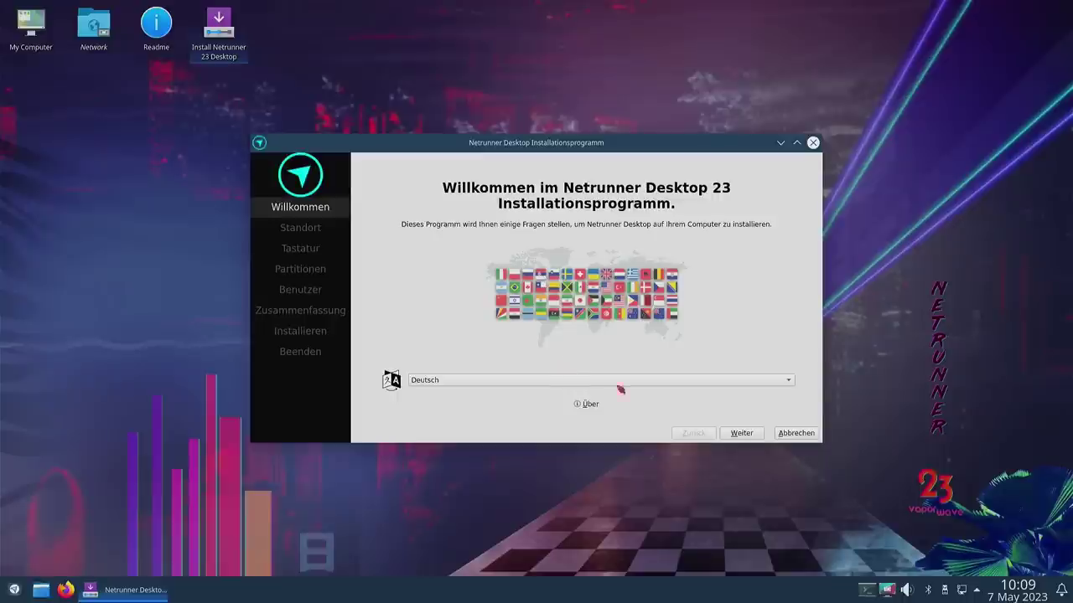
left_click(743, 434)
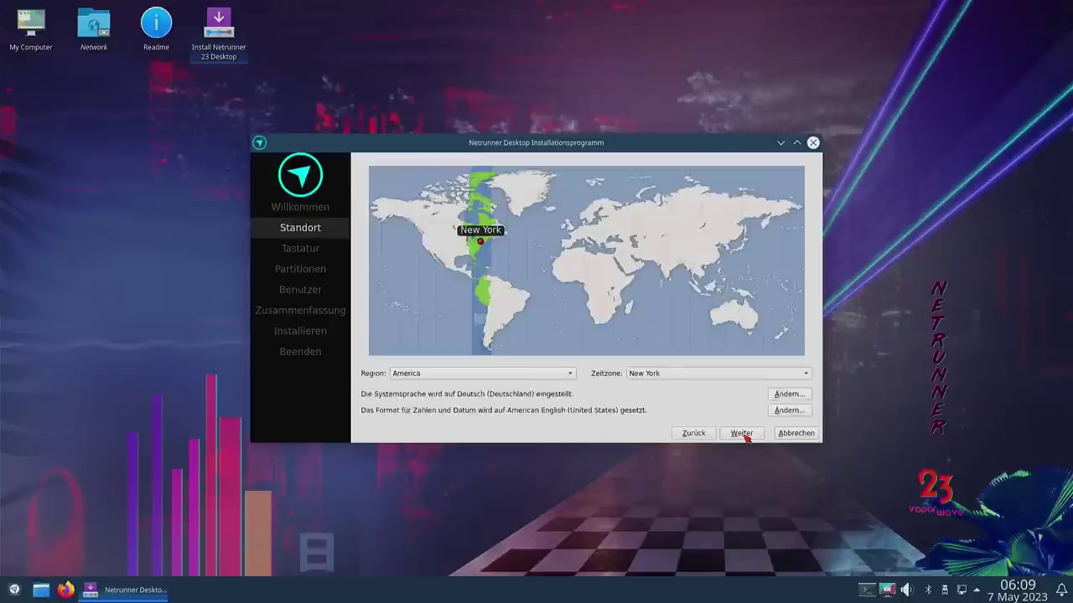
left_click(743, 435)
left_click(694, 434)
left_click(584, 233)
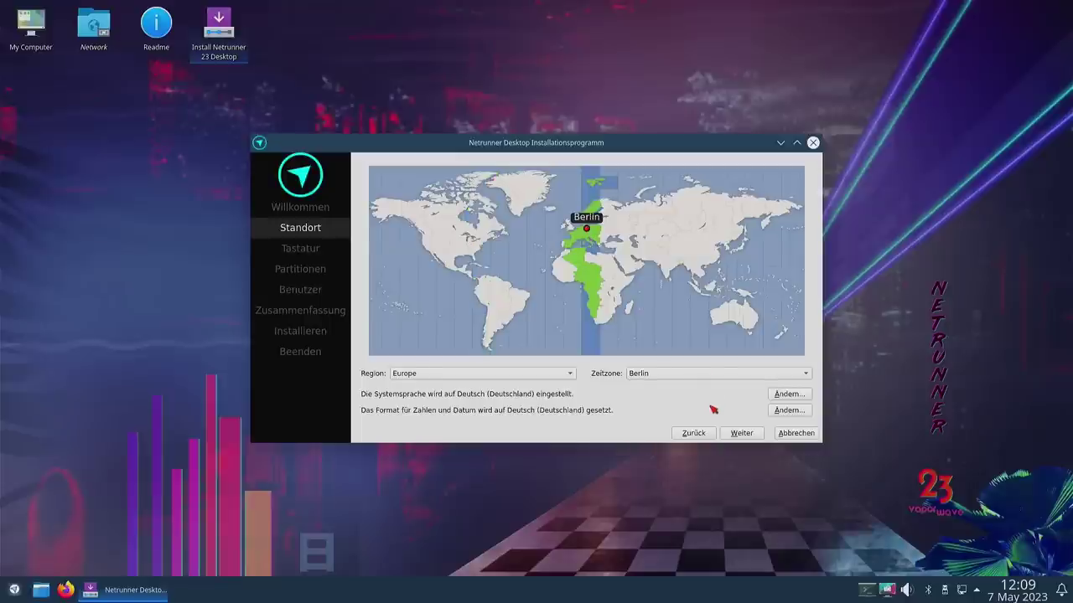
left_click(742, 433)
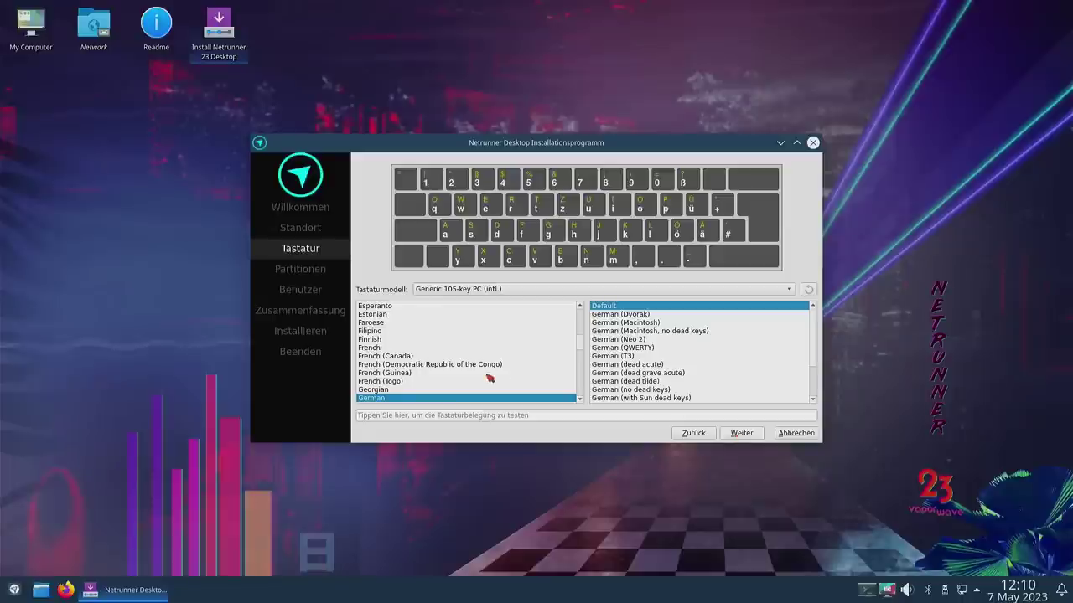
Step: Keep VENO SCORP-256GB (/dev/sda) as the target drive and choose 'Manuelle Partitionierung'
left_click(736, 437)
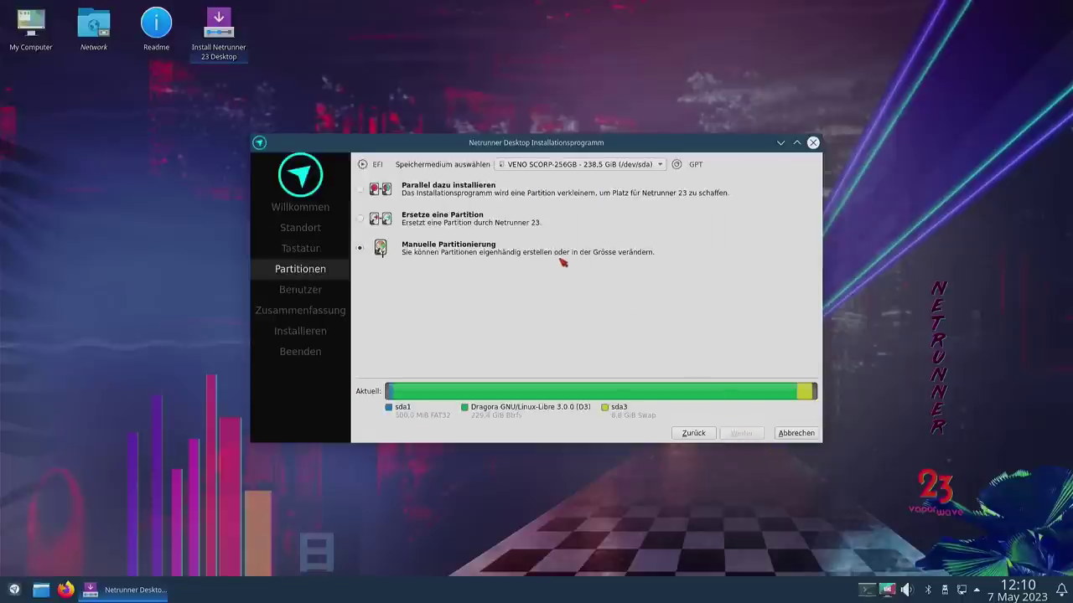
left_click(557, 166)
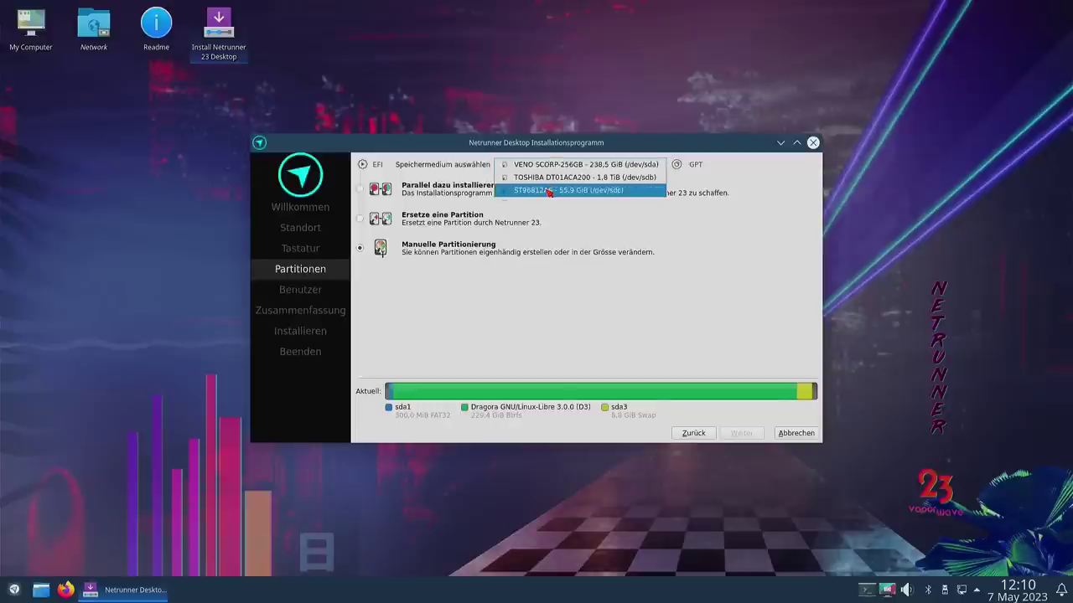
left_click(545, 166)
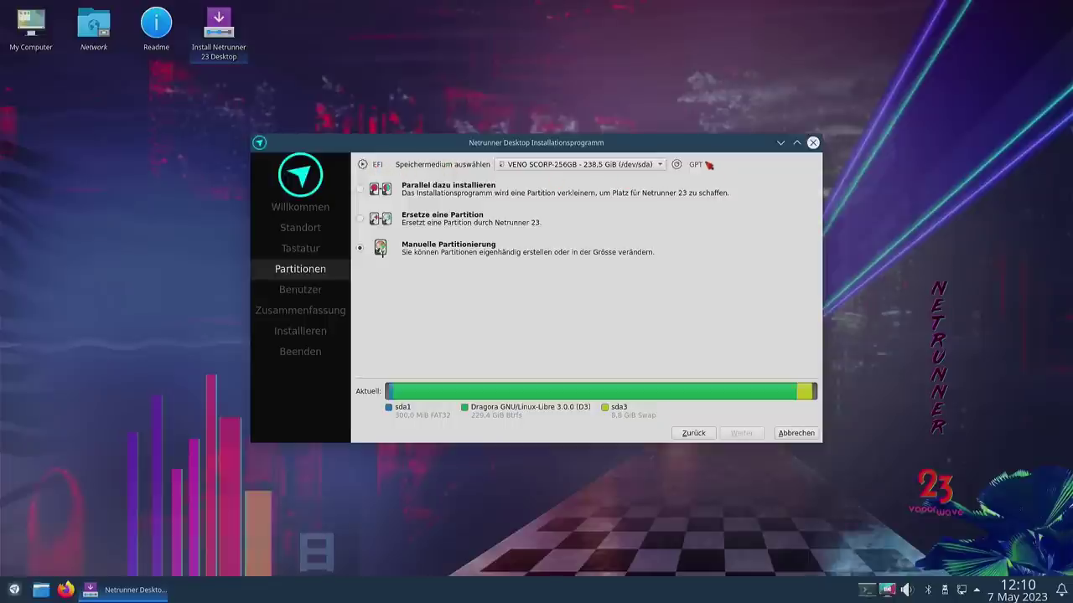
mouse_move(693, 170)
Step: Create a new GPT partition table on /dev/sda in the manual partition editor
left_click(742, 434)
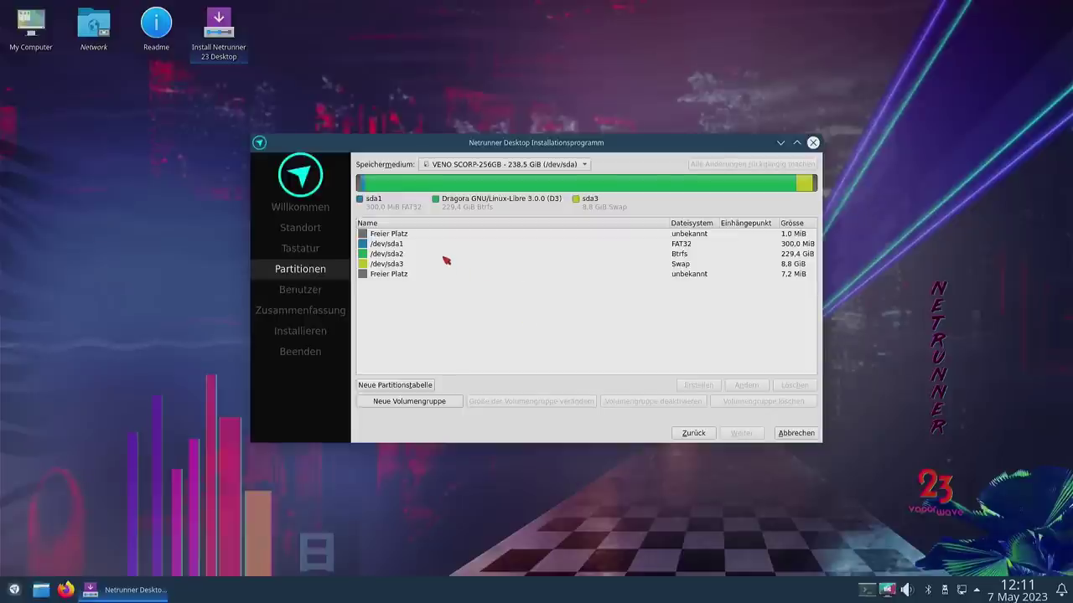
left_click(392, 246)
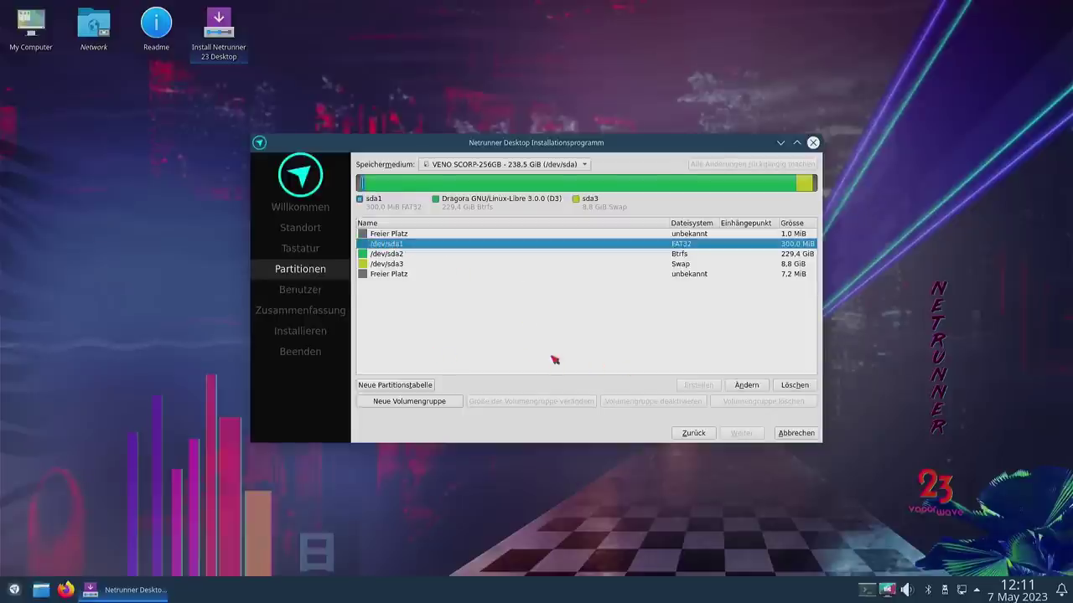
left_click(392, 235)
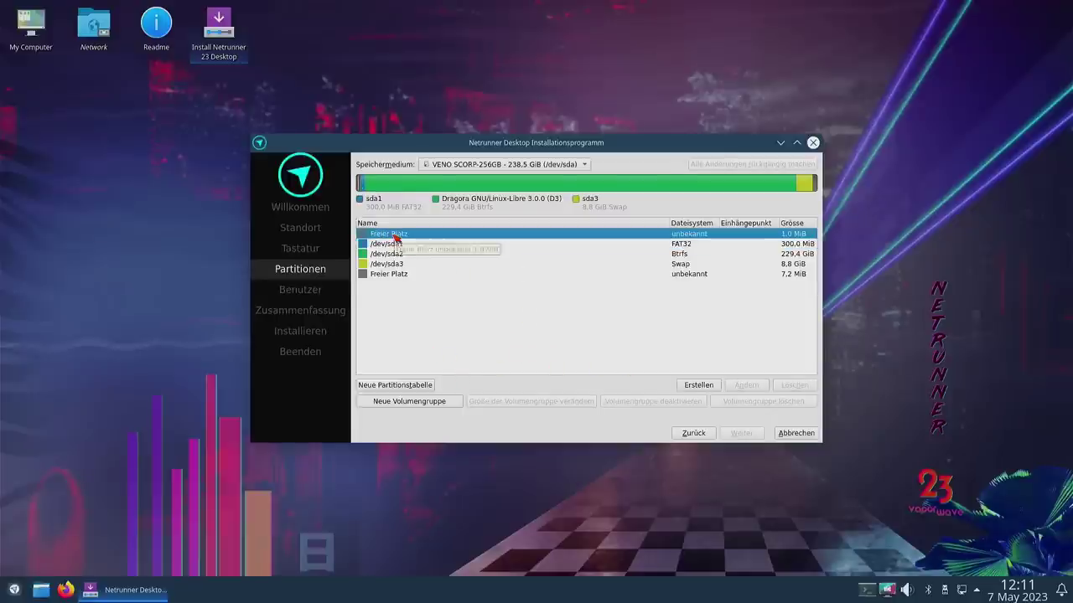
left_click(403, 384)
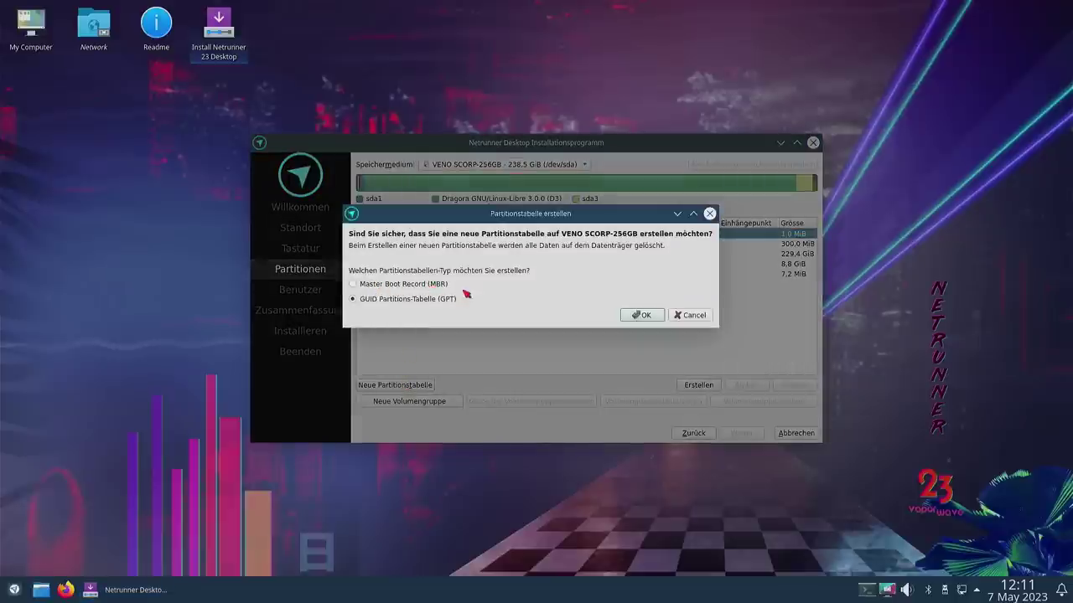
left_click(640, 318)
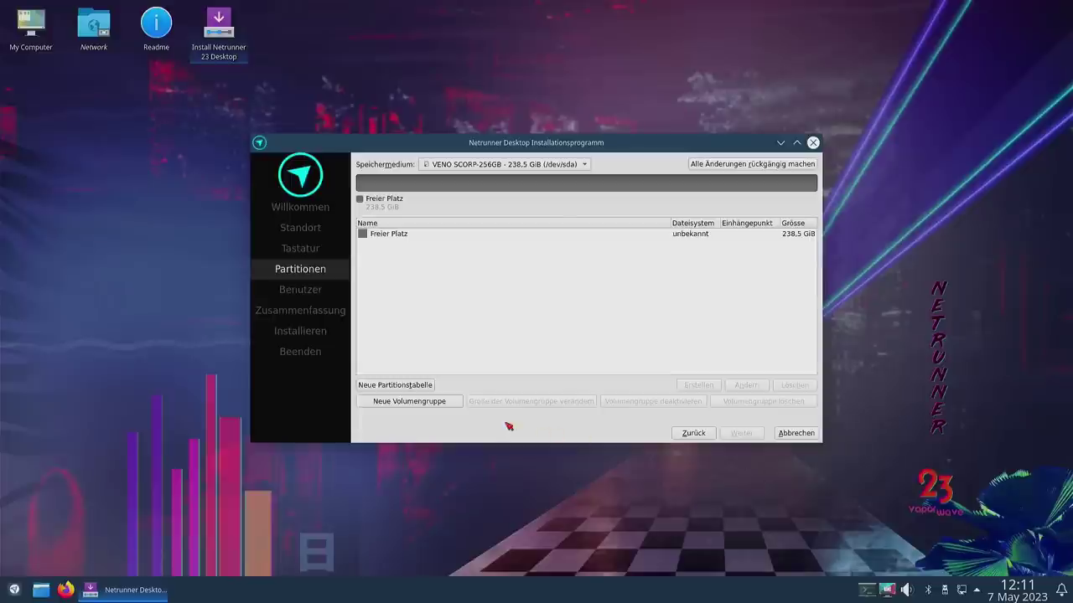
Step: Create a 300 MiB fat32 partition with the boot flag, mounted at /boot
left_click(391, 237)
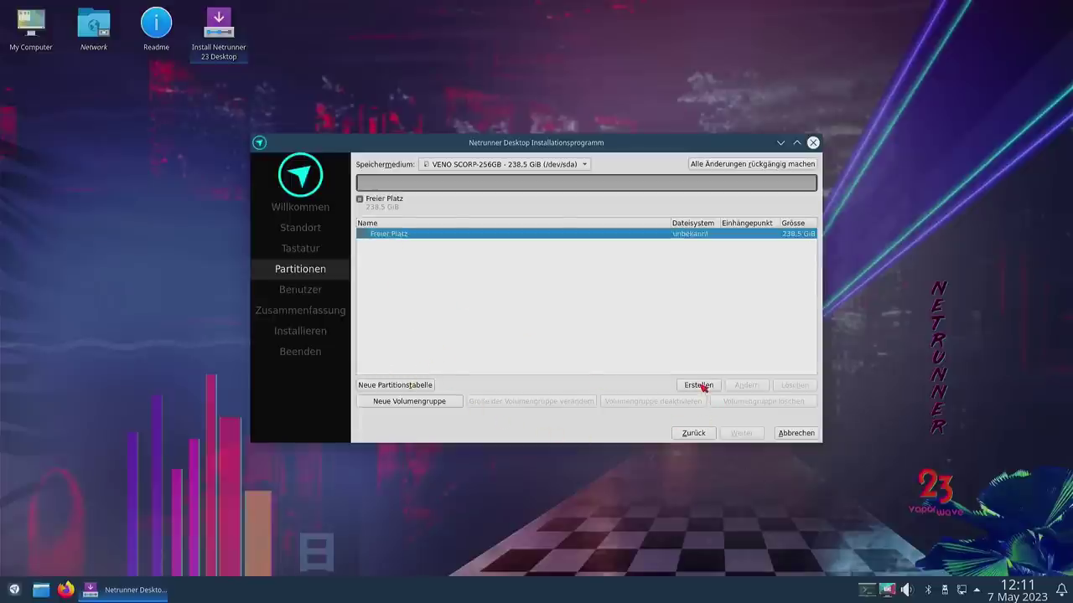
left_click(699, 384)
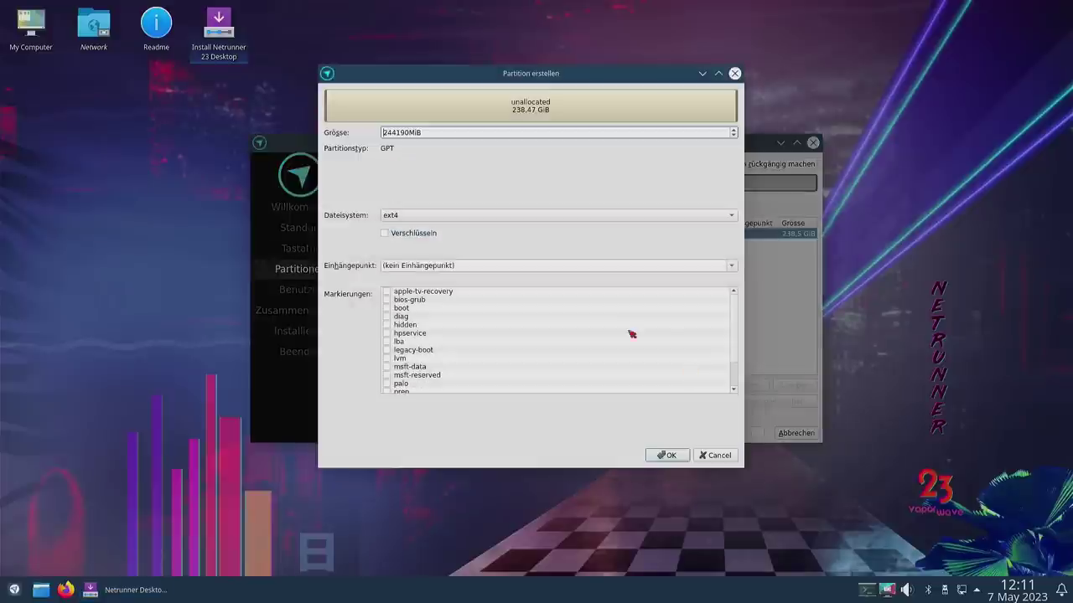
left_click(390, 308)
left_click(419, 216)
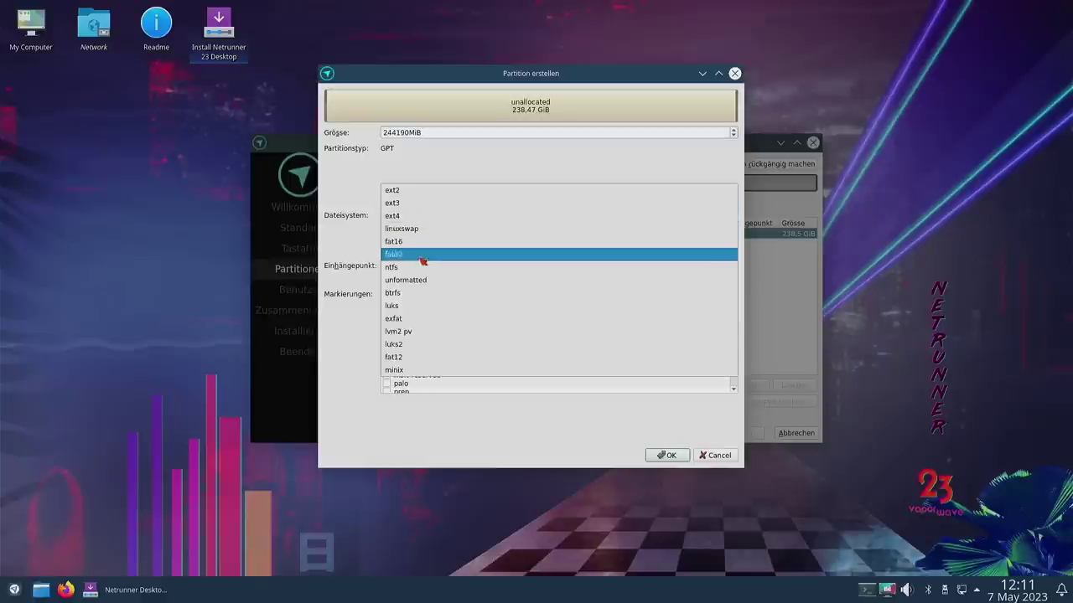
left_click(424, 253)
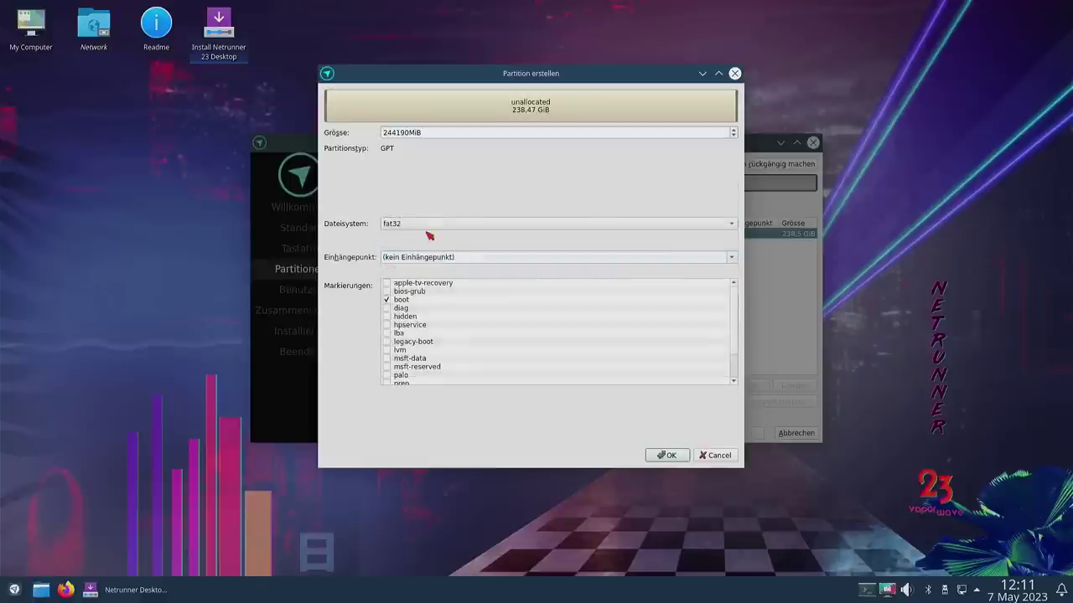
left_click(730, 257)
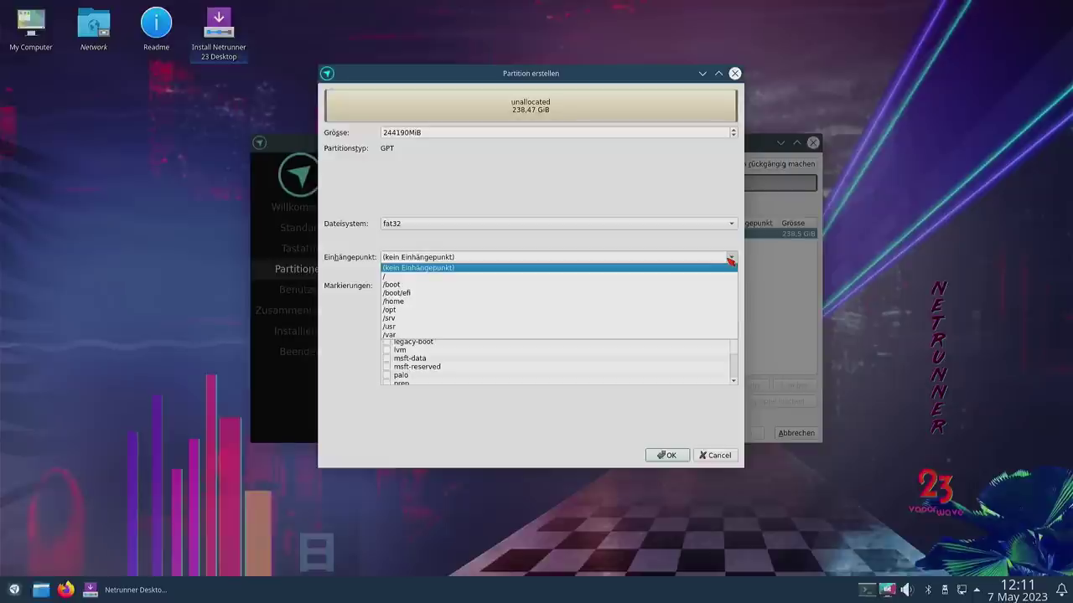
left_click(637, 286)
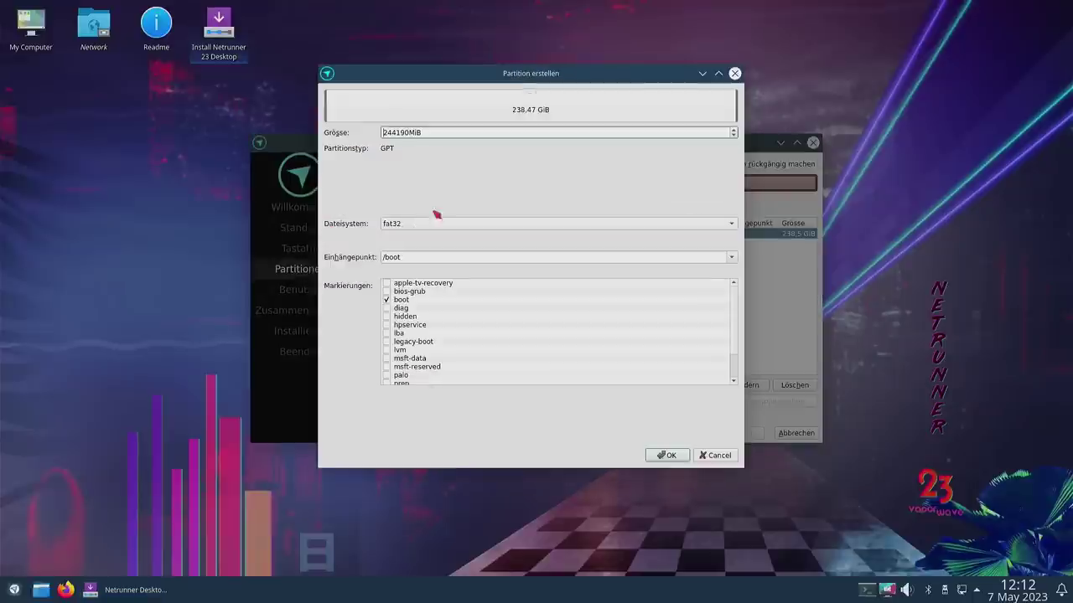
double_click(390, 132)
type("300")
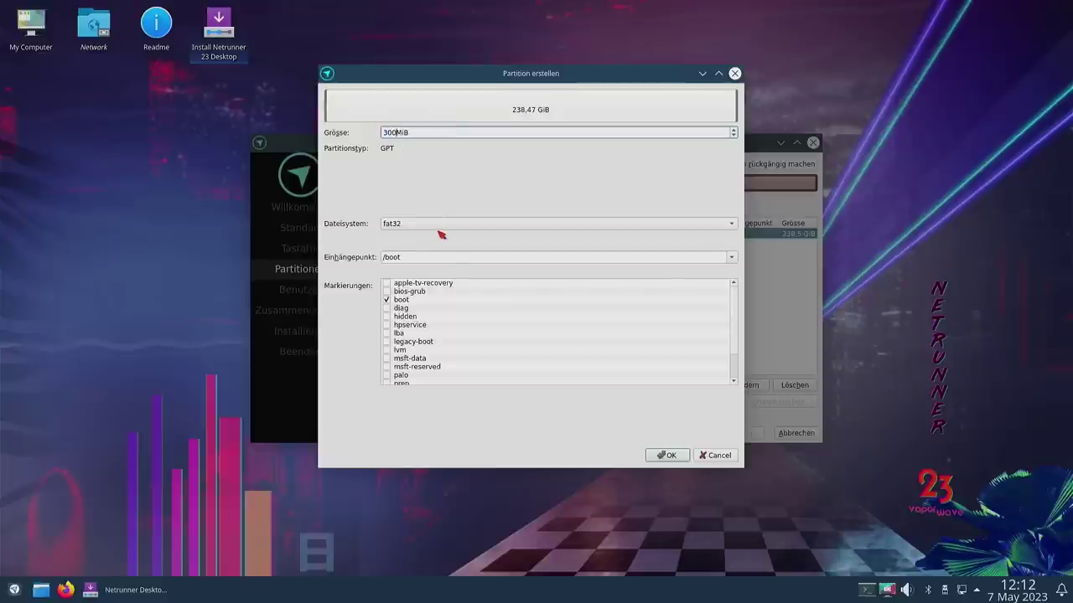
left_click(667, 455)
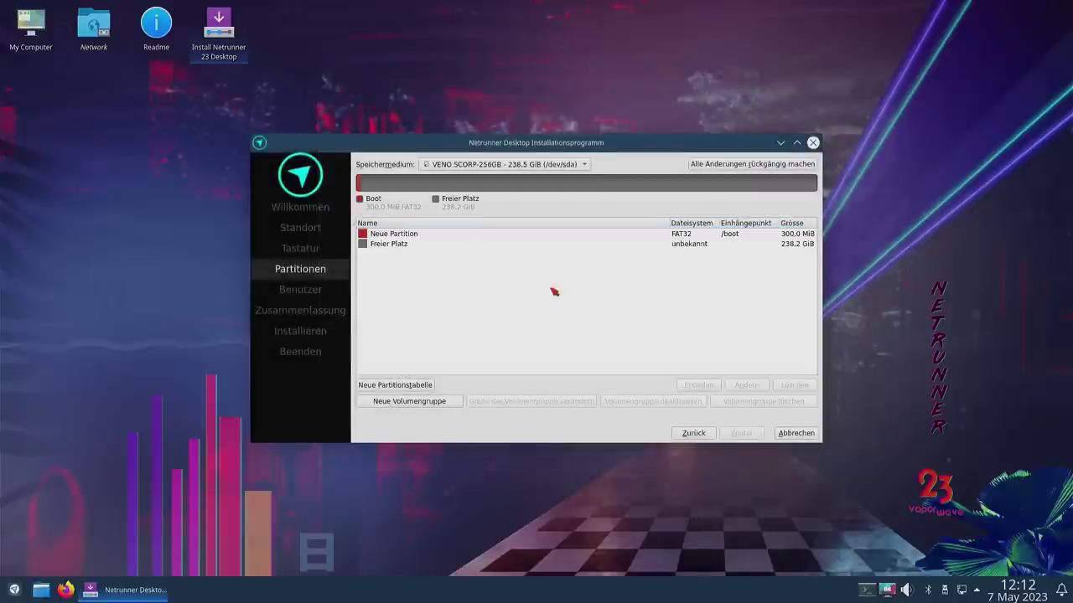
Step: Create a new partition in the remaining free space, formatted as btrfs
left_click(415, 244)
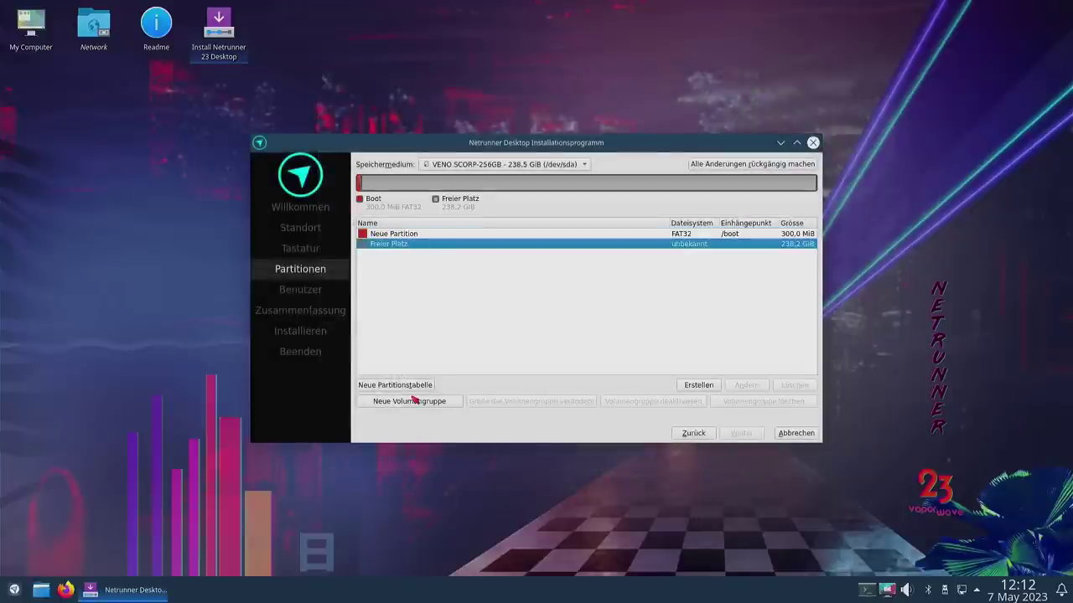
left_click(687, 385)
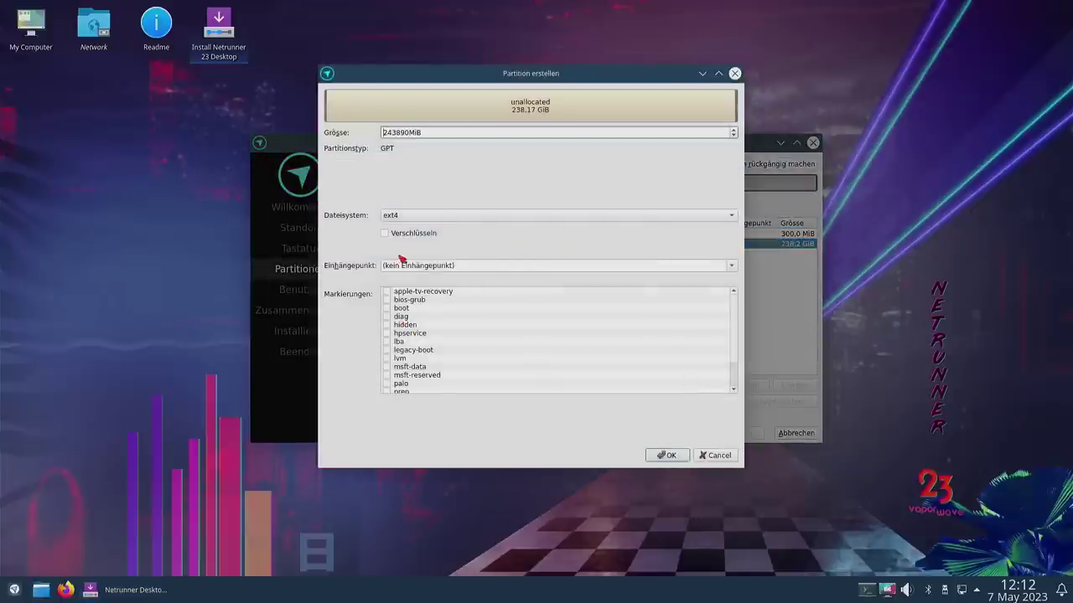
left_click(732, 266)
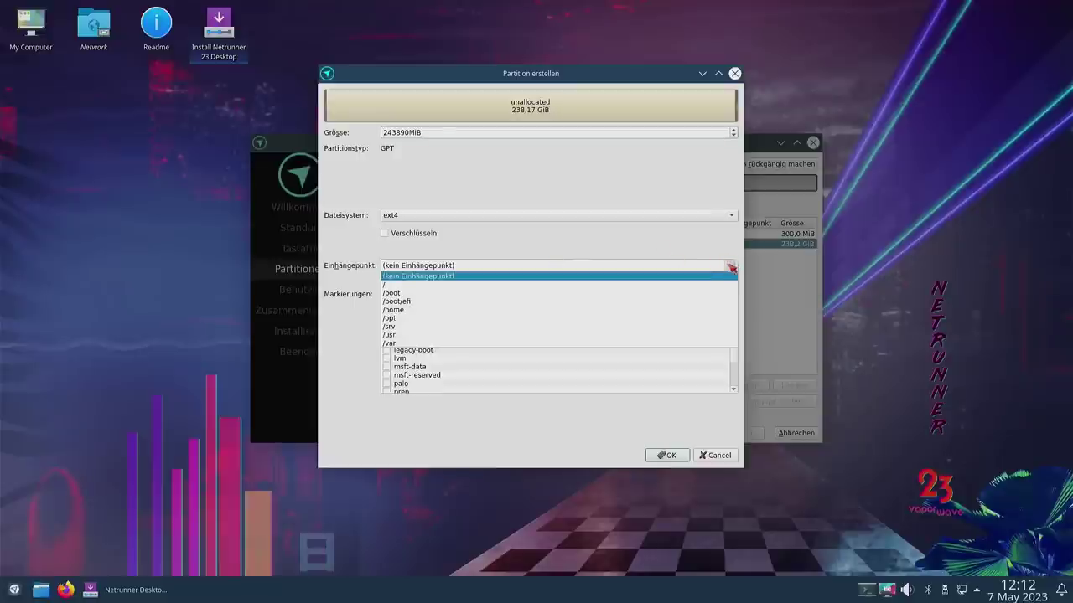
left_click(513, 213)
left_click(508, 215)
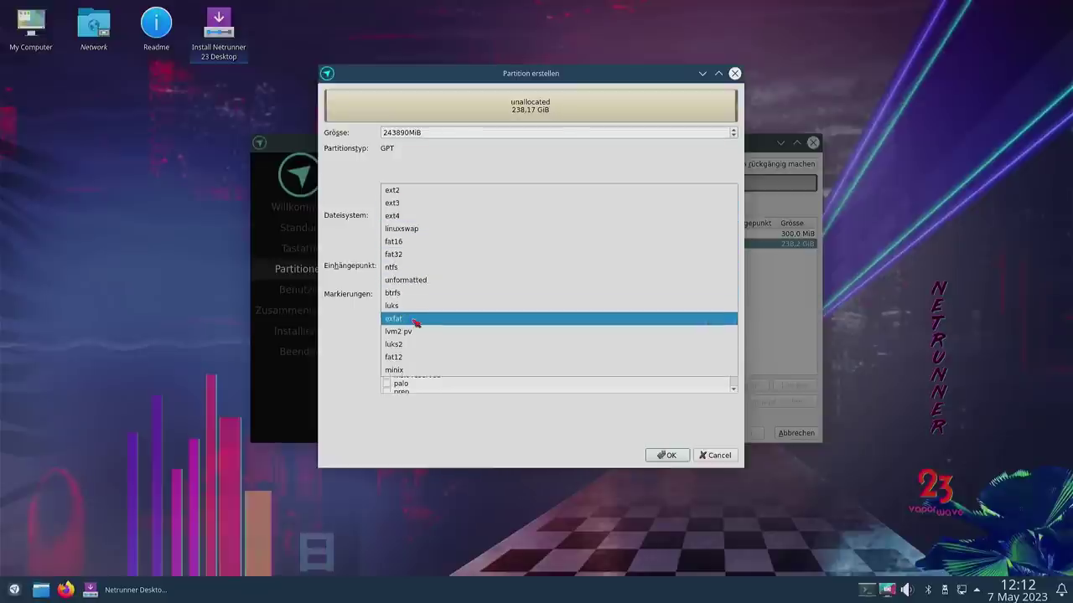
left_click(456, 293)
Step: Mount the Btrfs partition at / with the root flag, create it, and continue
left_click(459, 262)
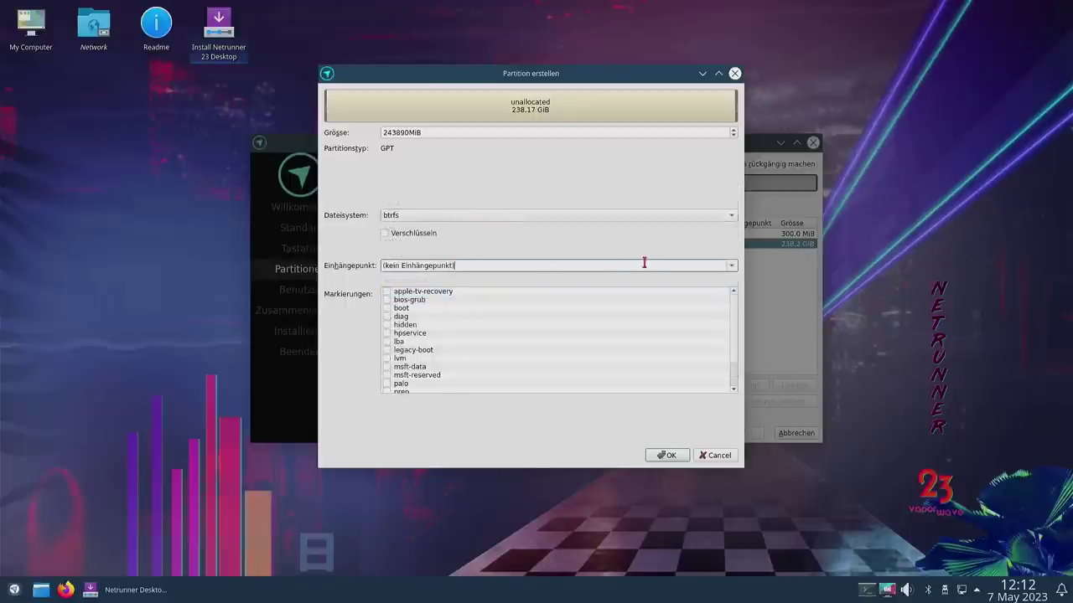
left_click(737, 266)
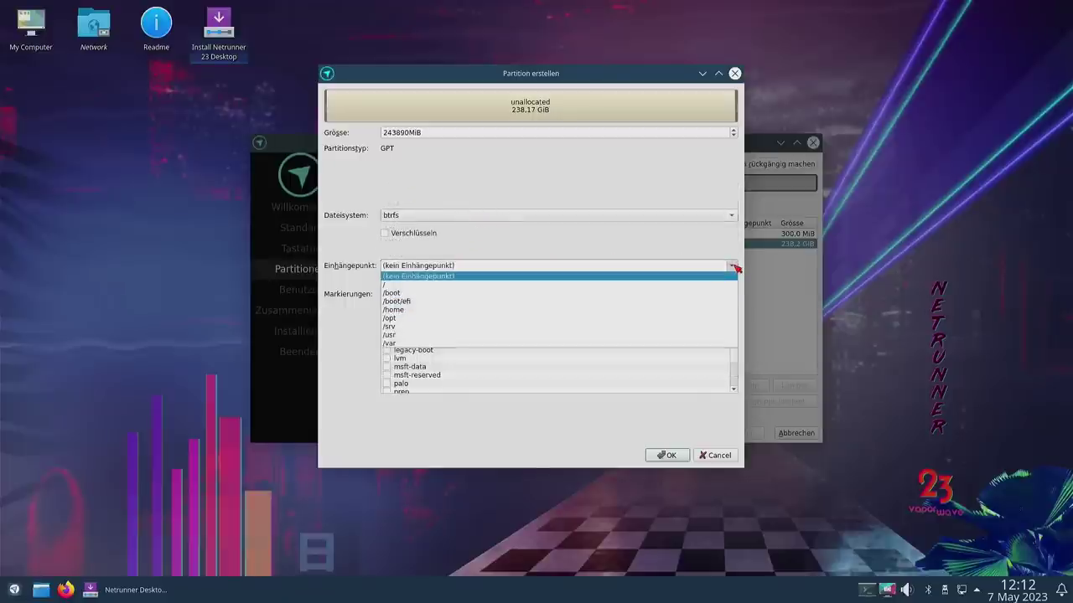
left_click(480, 285)
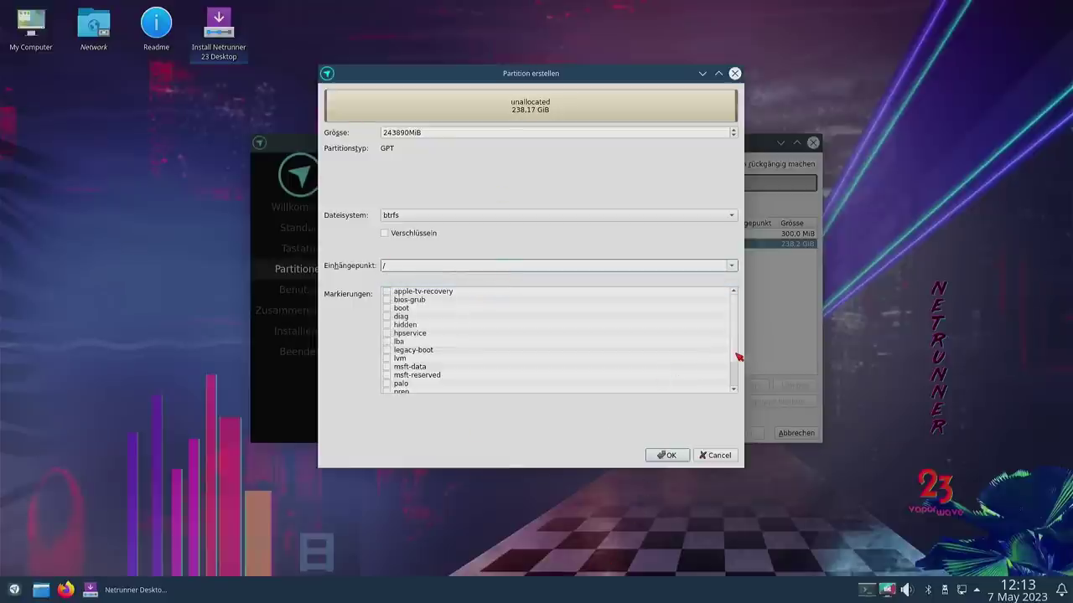
scroll(733, 373, "down", 2)
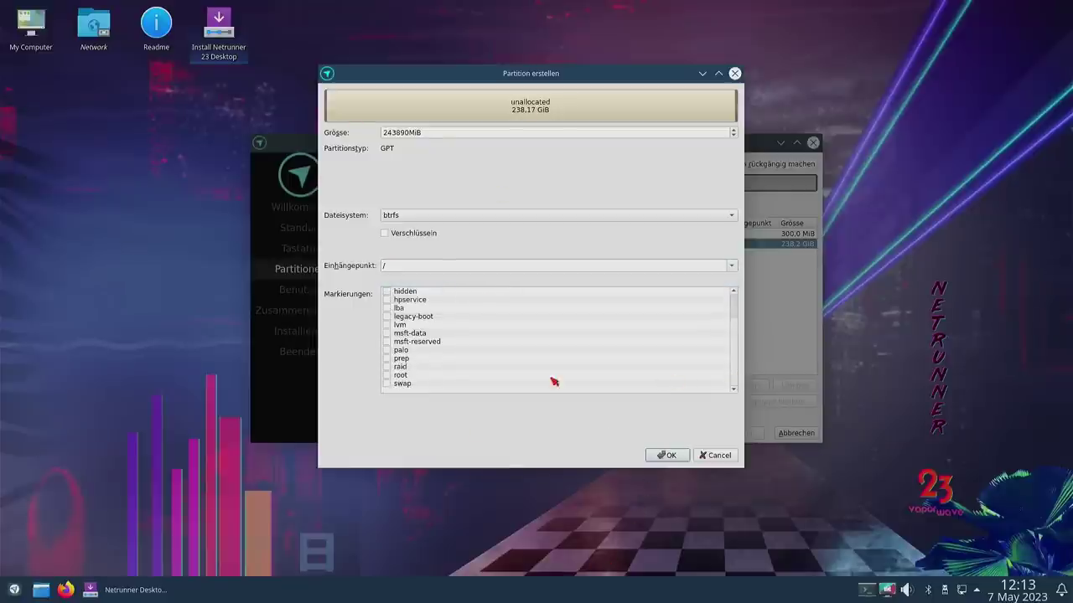
left_click(386, 375)
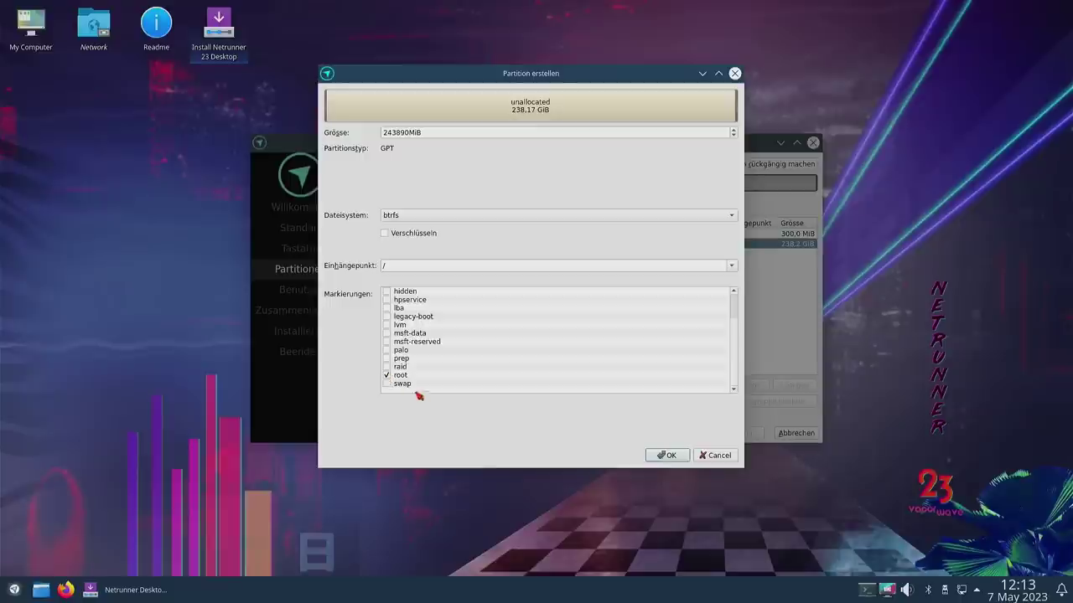
left_click(670, 457)
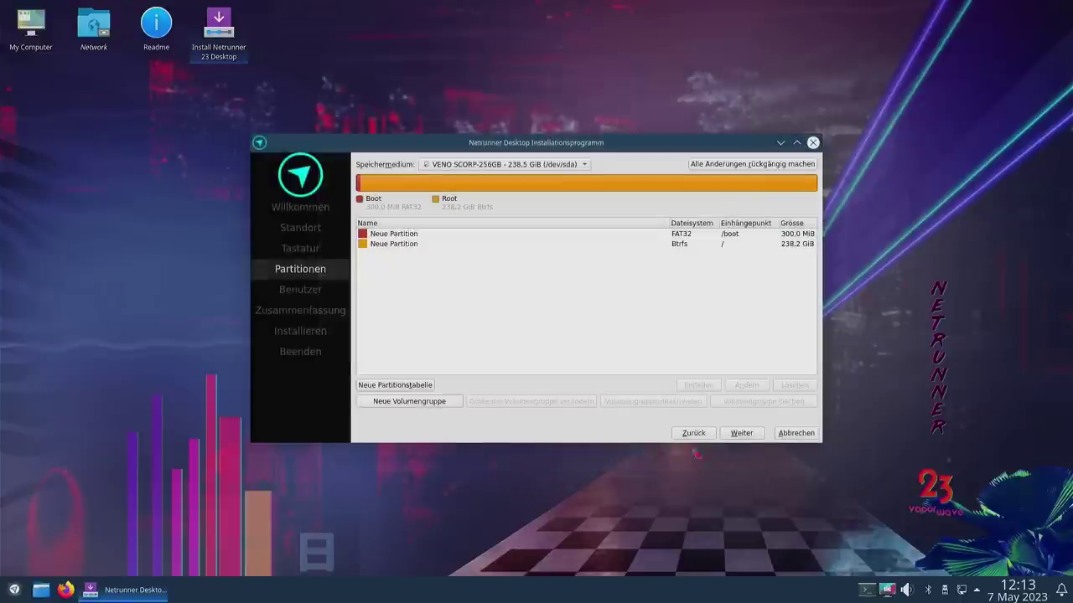
left_click(735, 434)
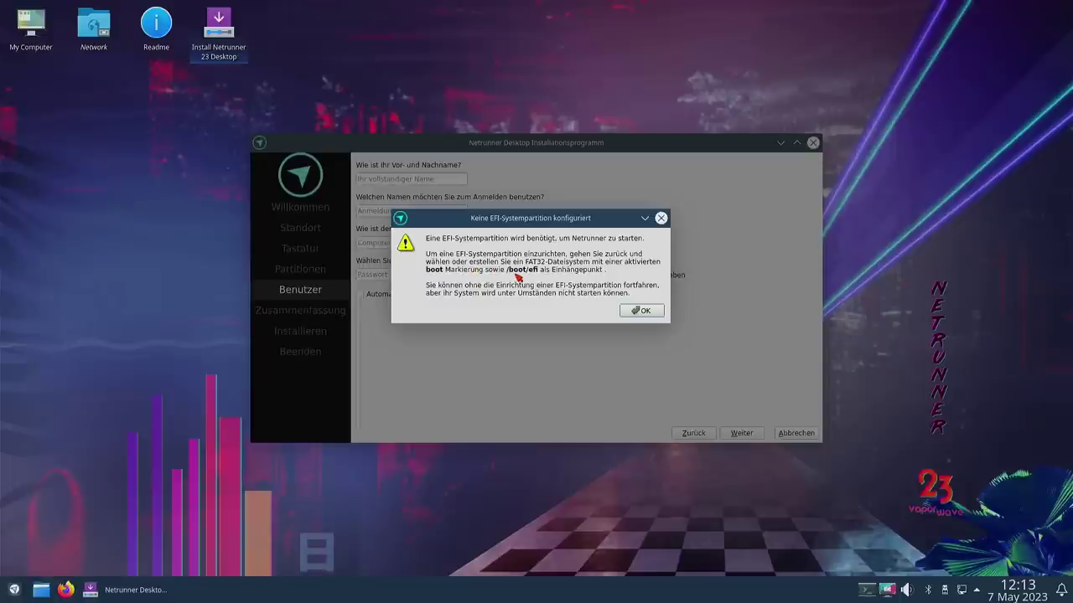
Step: Dismiss the EFI warning, remount the 300 MiB FAT32 partition at /boot/efi, and continue
left_click(635, 311)
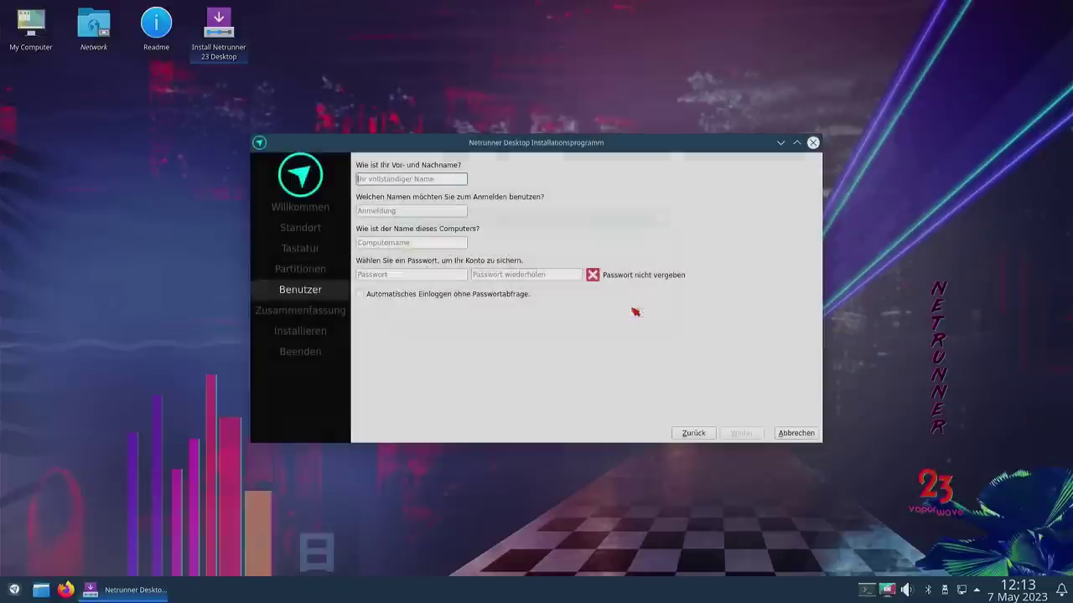
left_click(695, 438)
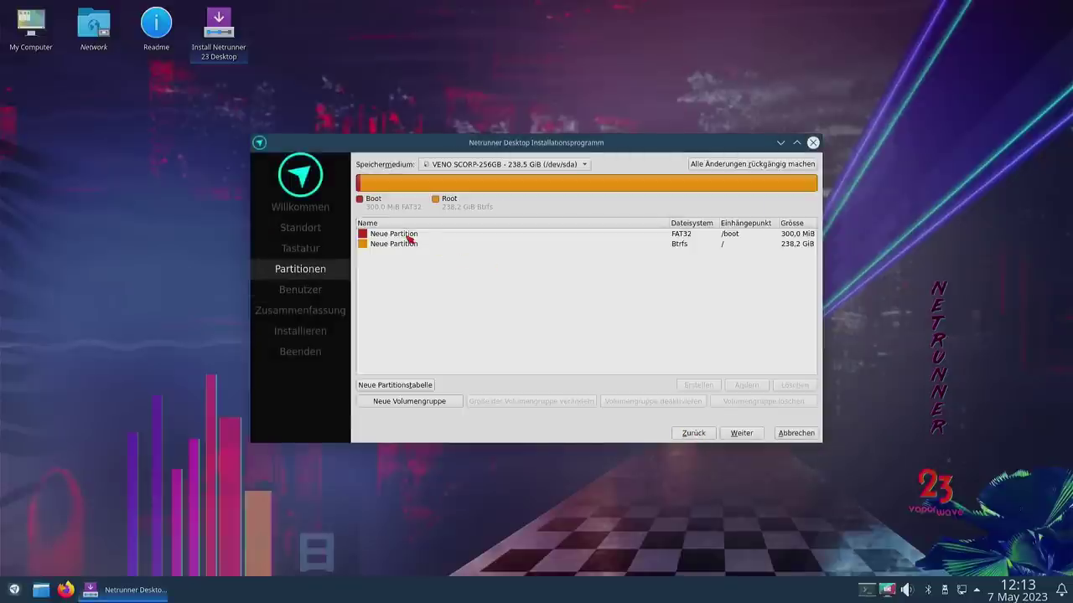
double_click(411, 238)
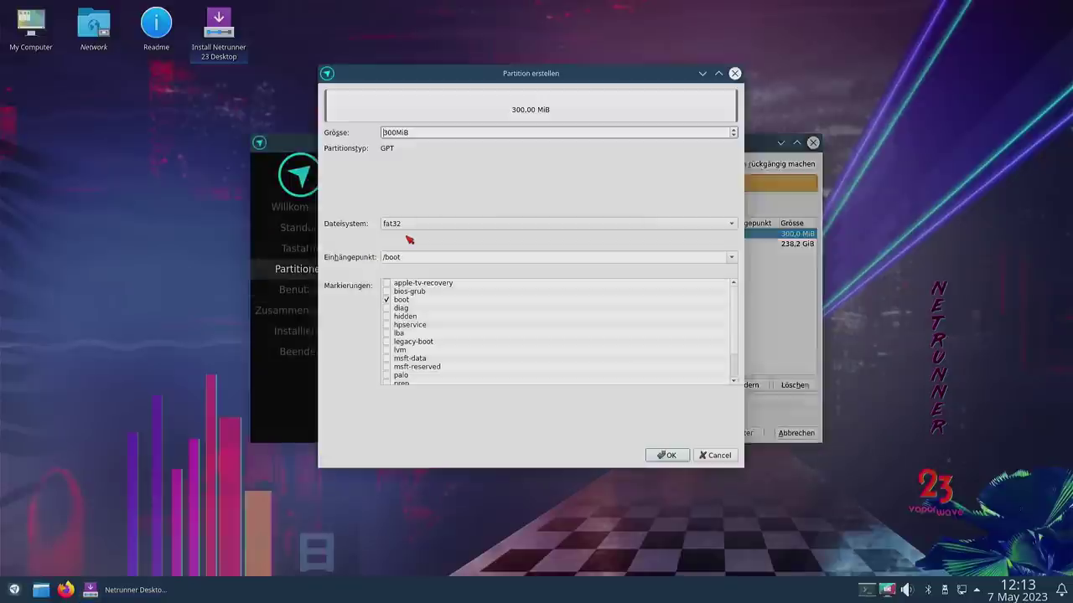
left_click(732, 257)
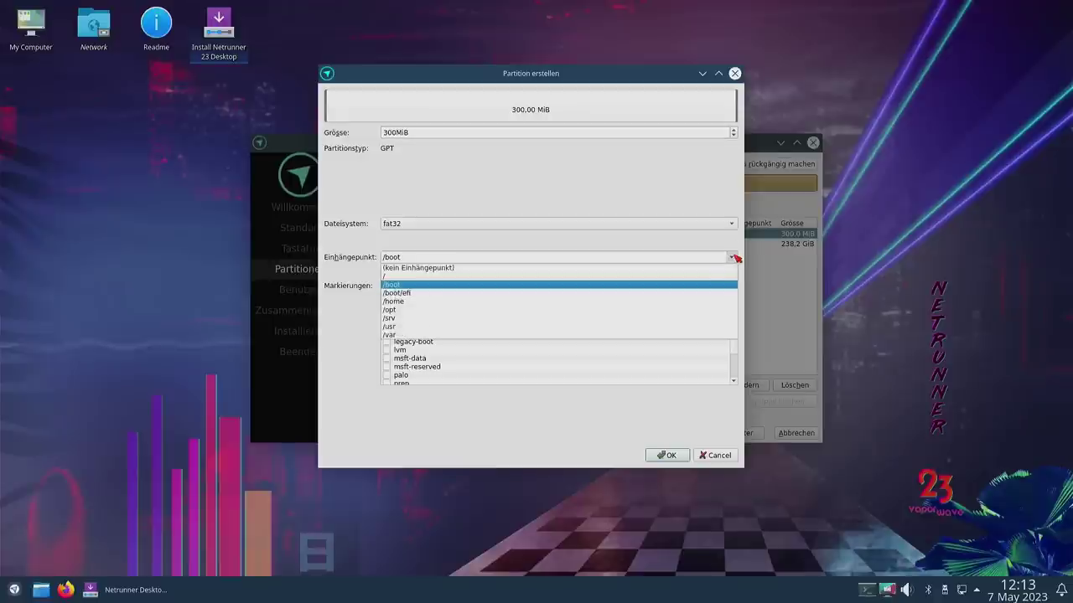
left_click(484, 294)
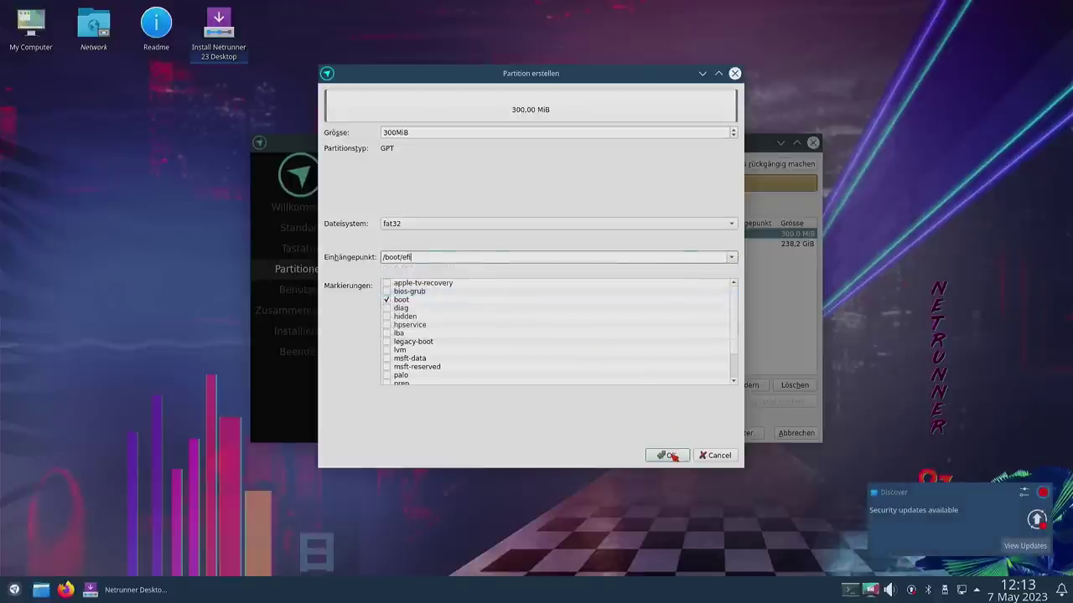
left_click(668, 455)
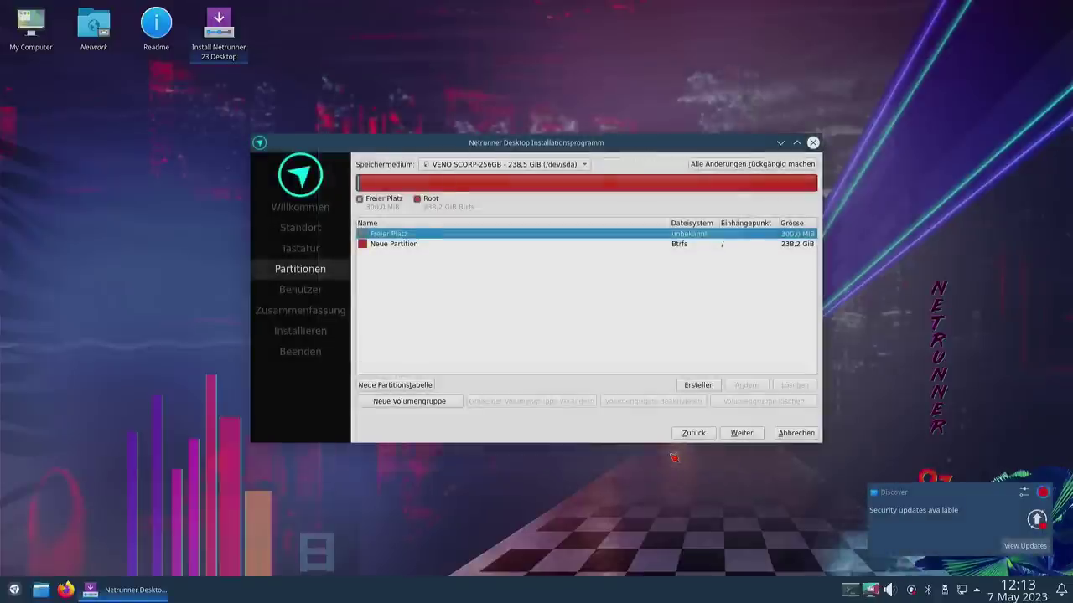
left_click(742, 433)
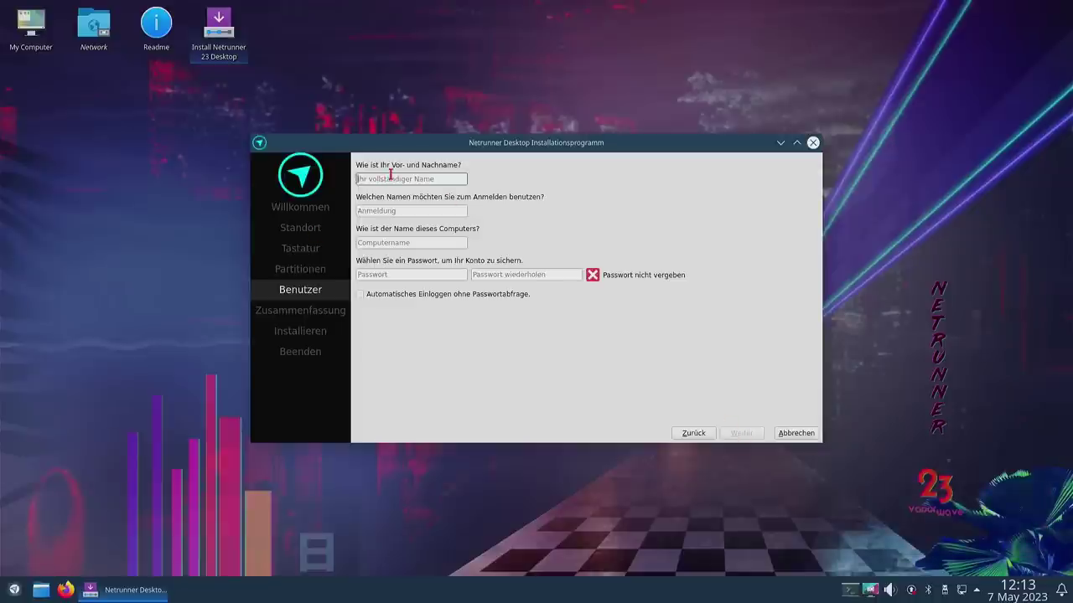
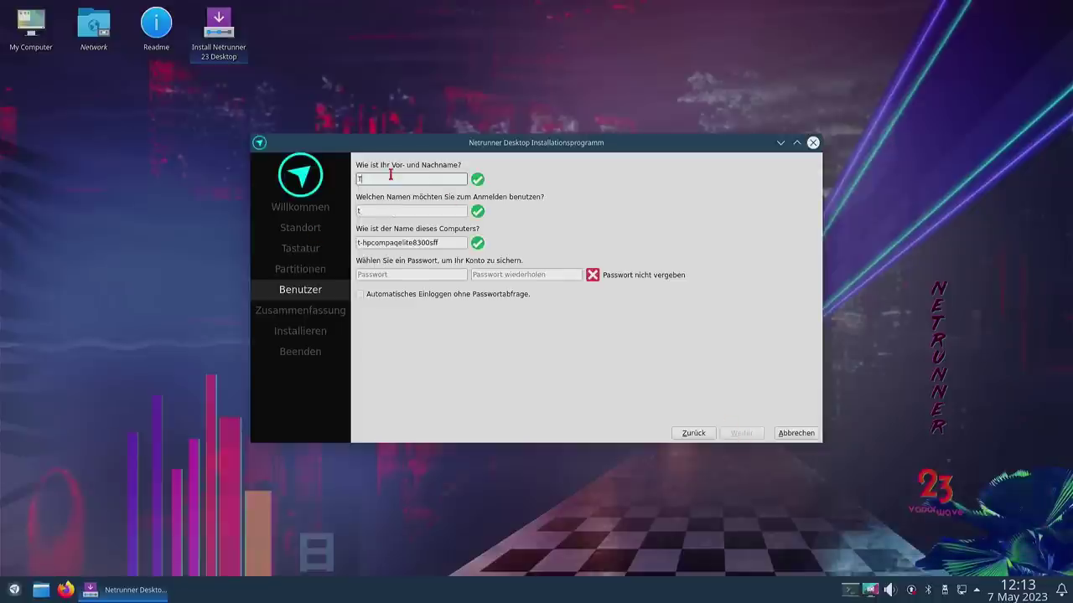
Step: Enter the user's full name, login, computer name and password twice, then proceed to the summary
key("Tab")
key("Tab")
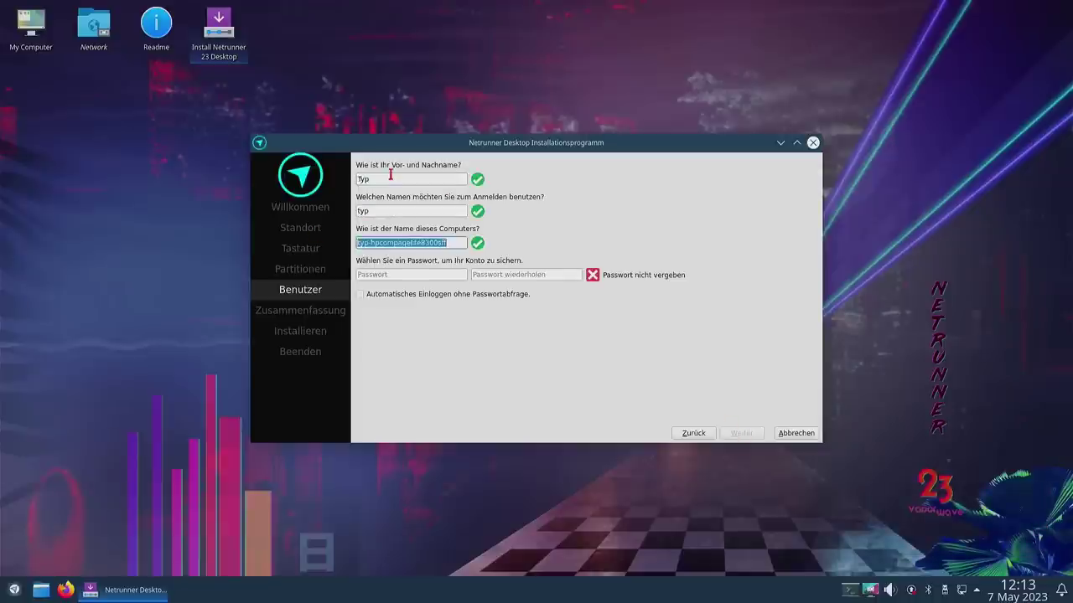
key("Tab")
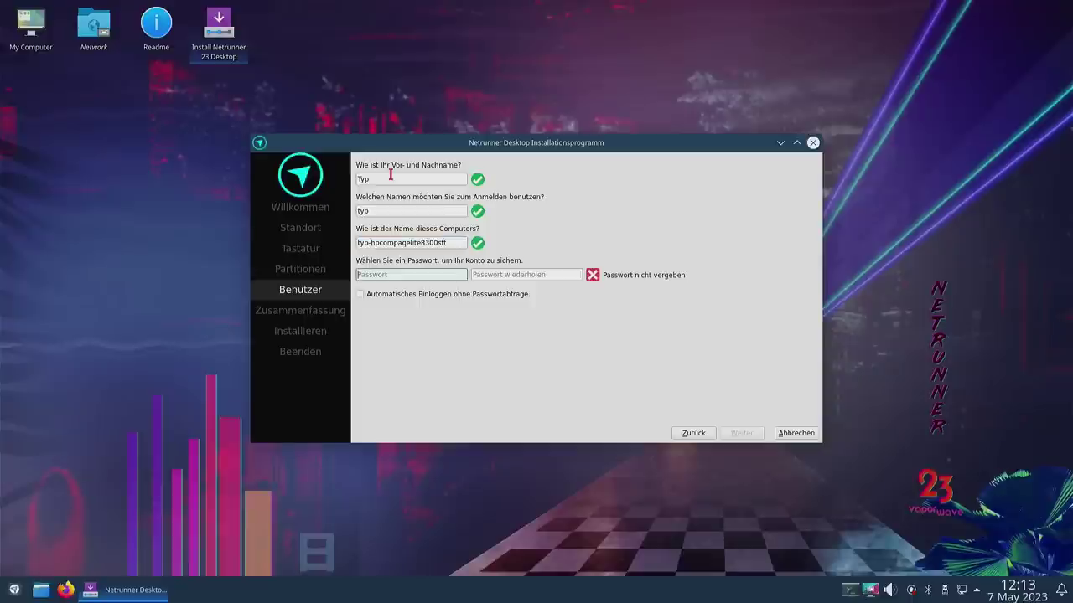
key("Tab")
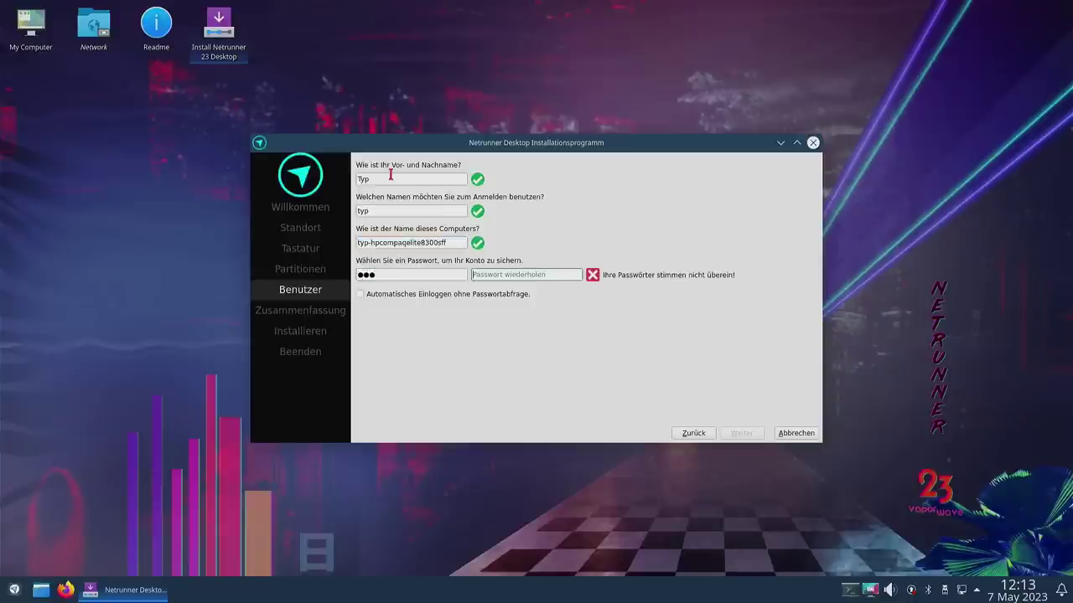
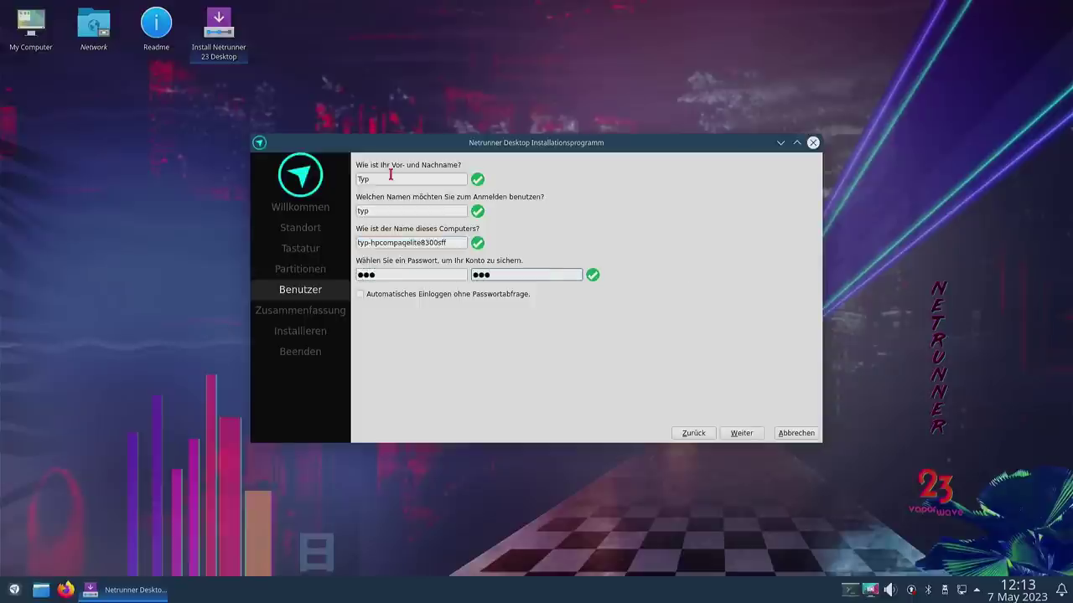
left_click(744, 434)
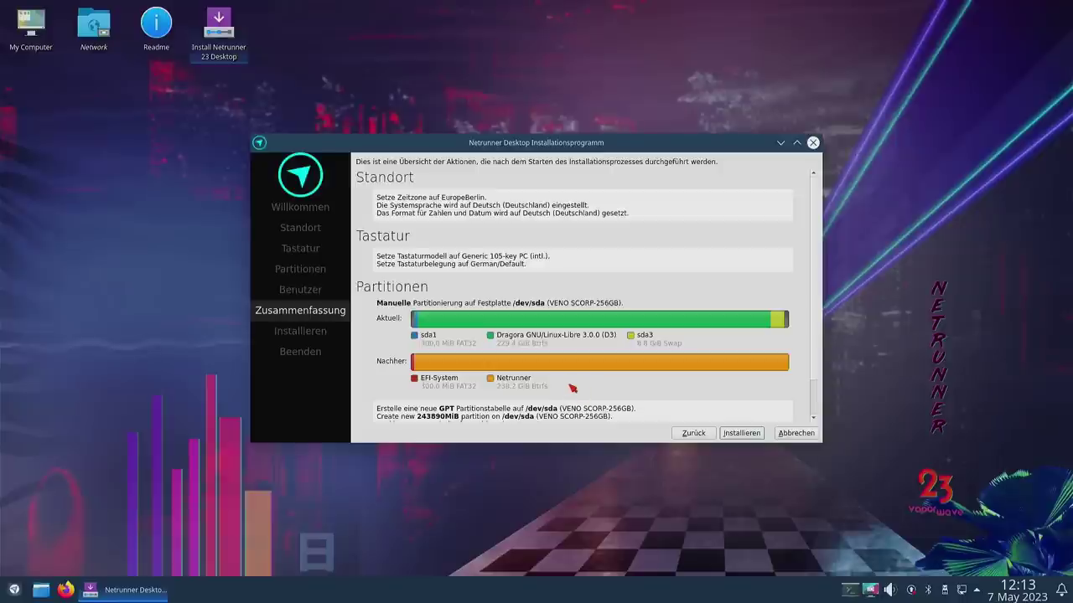
Step: Install Netrunner Desktop 23, confirming the irreversible disk changes, and restart with Jetzt Neustarten
scroll(674, 418, "down", 1)
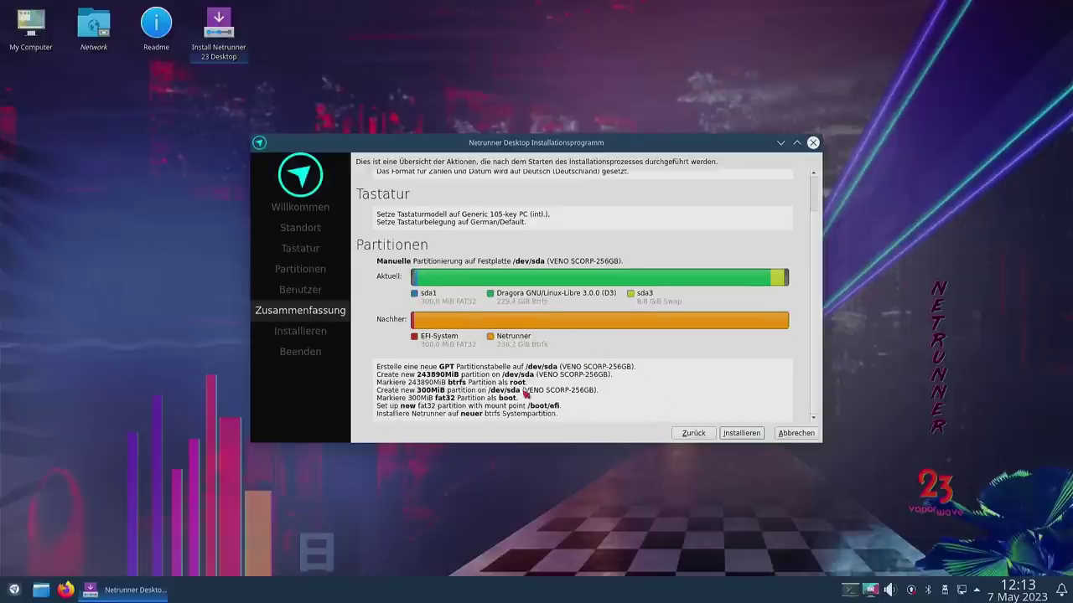
left_click(742, 434)
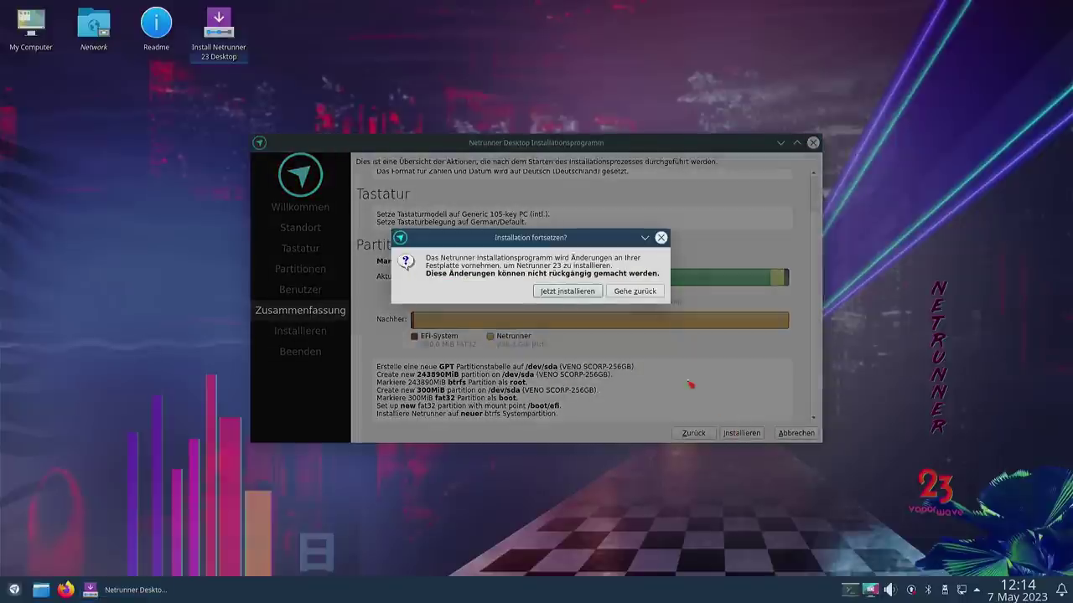
left_click(567, 291)
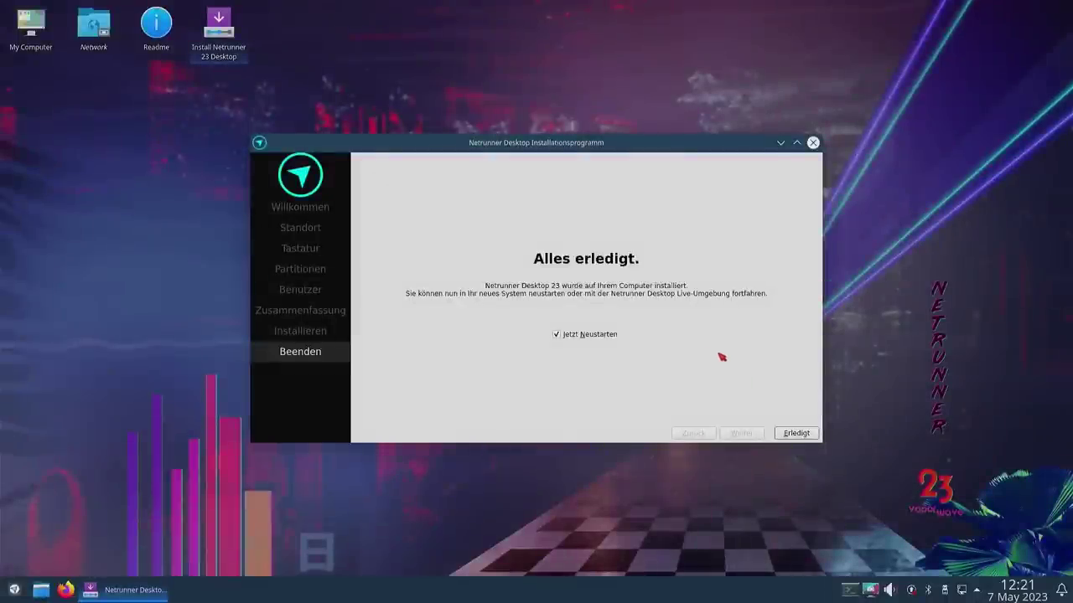
left_click(796, 434)
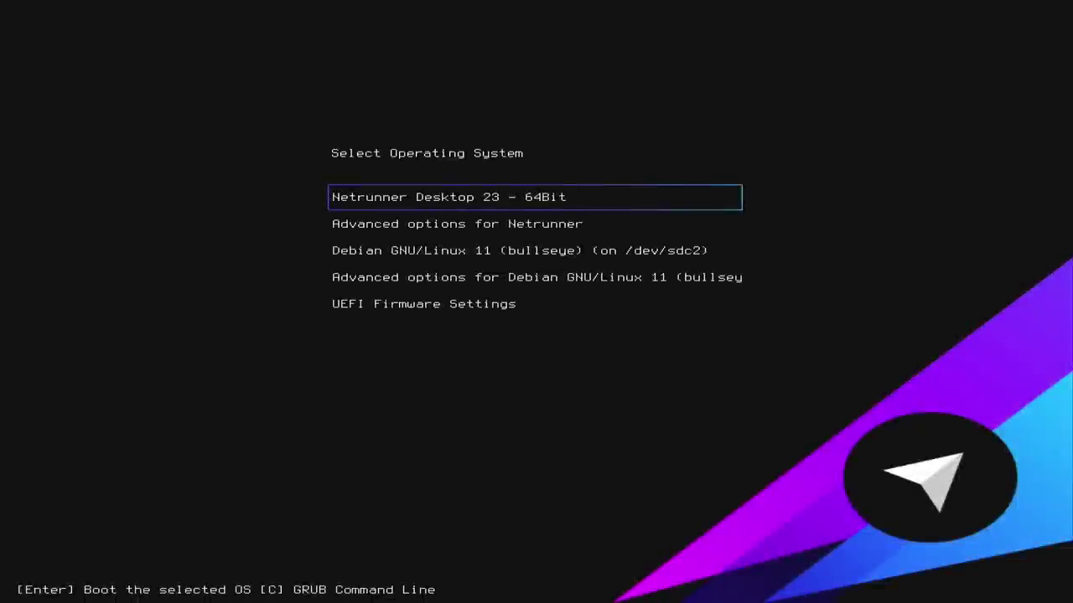
Step: Select Netrunner Desktop 23 - 64Bit in GRUB and boot it to the login screen
key("Down")
key("Down")
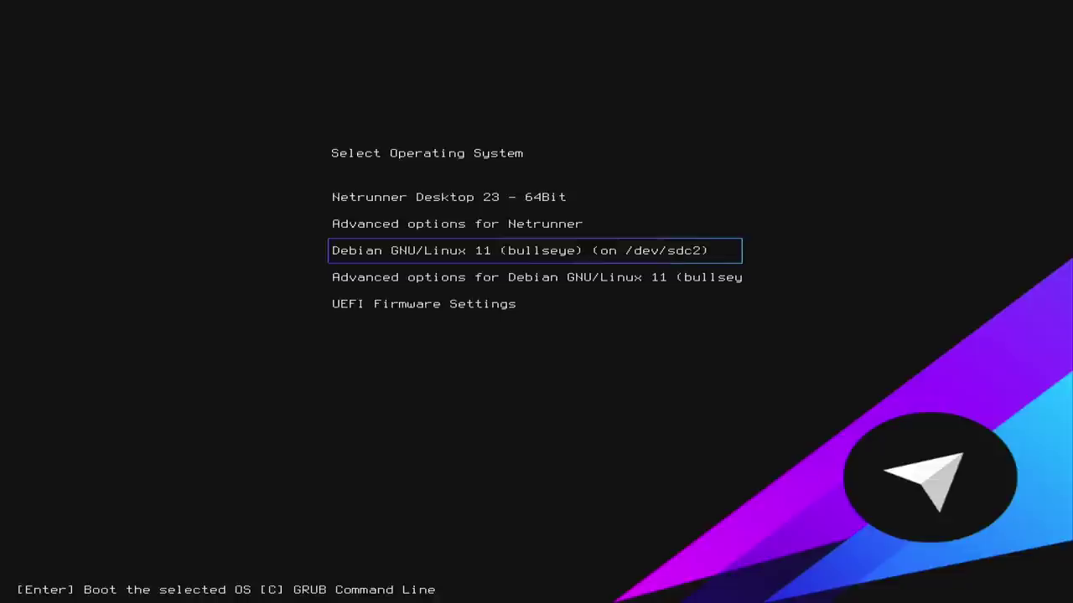
key("Up")
key("Up")
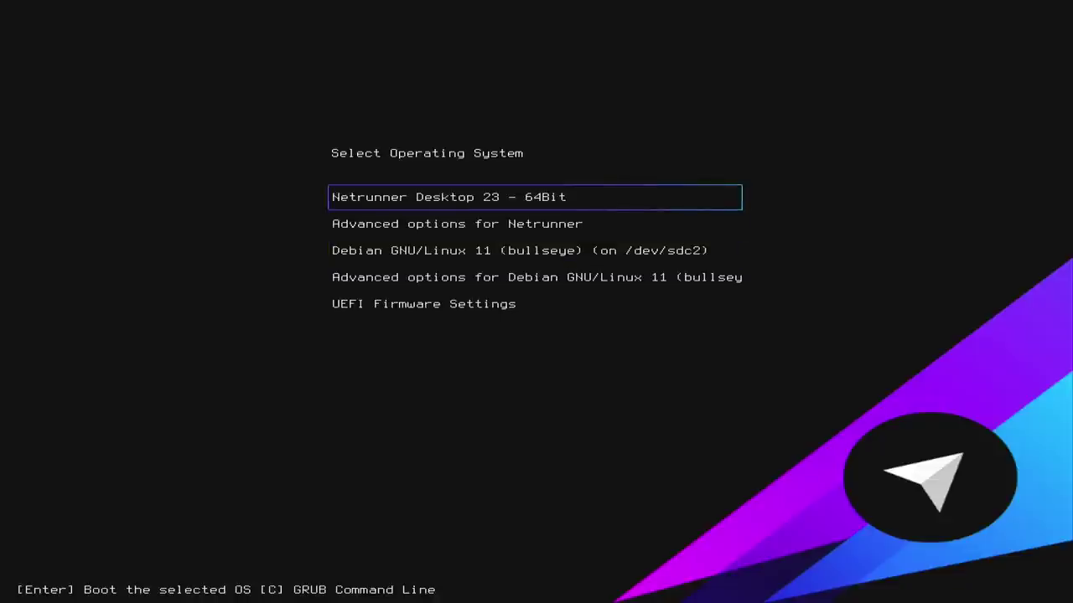
key("Return")
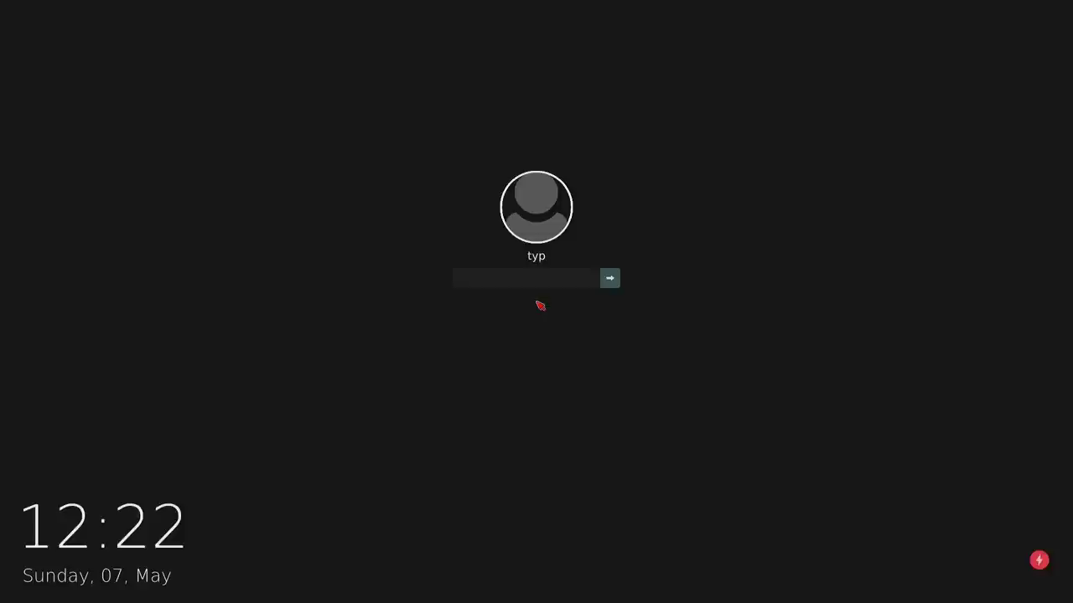
Step: Enter the account password at the SDDM login screen to reach the Netrunner desktop
type("***")
key("Return")
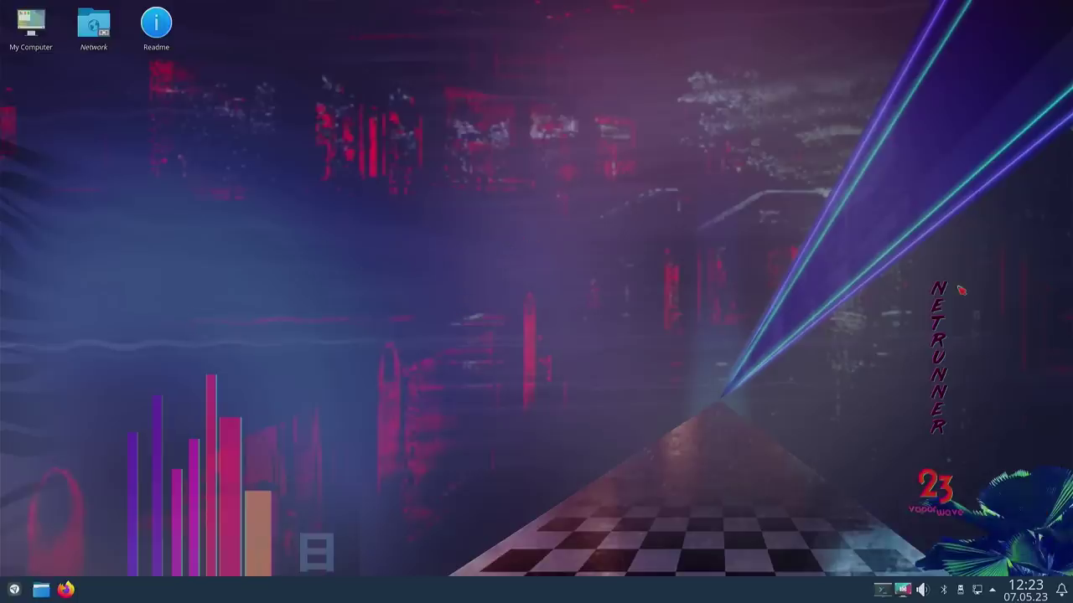
Step: Open the desktop wallpaper settings, try Flow then keep netrunner-23, and open Neue Hintergrundbilder holen
right_click(379, 293)
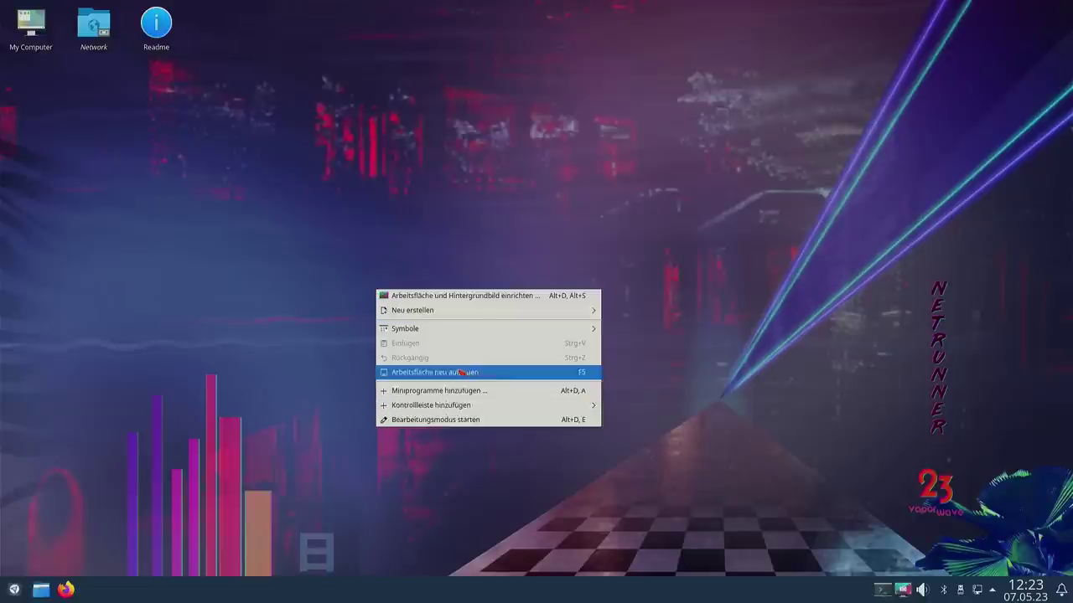
left_click(464, 298)
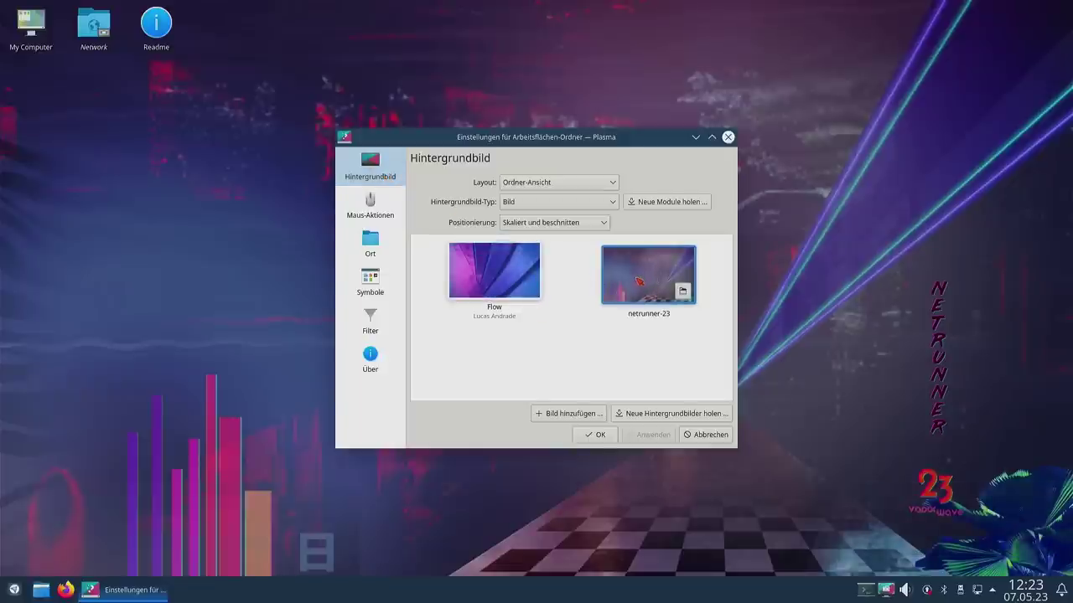
left_click(520, 275)
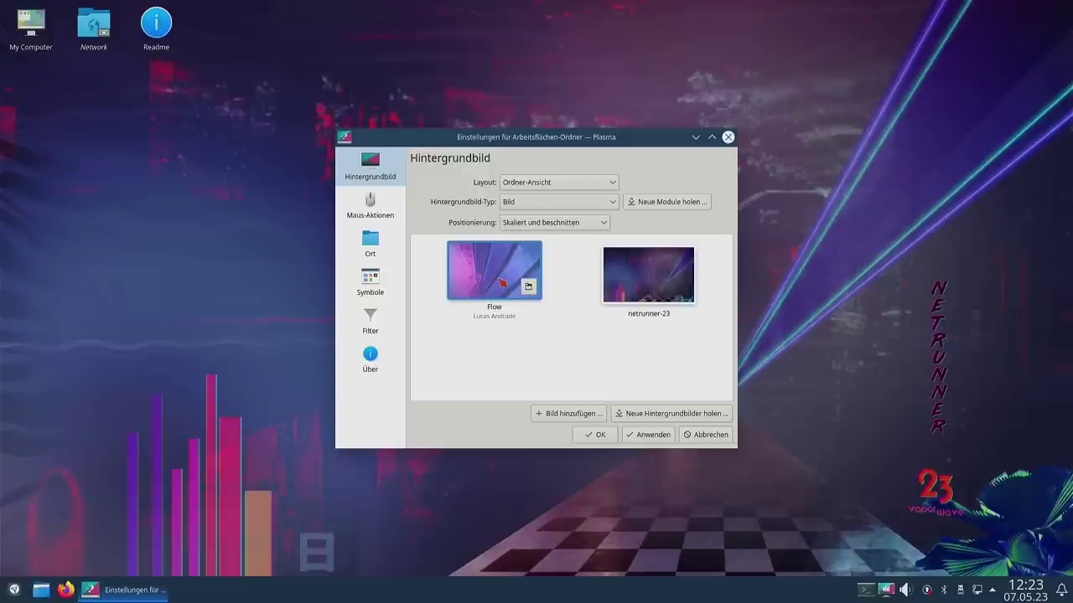
left_click(639, 267)
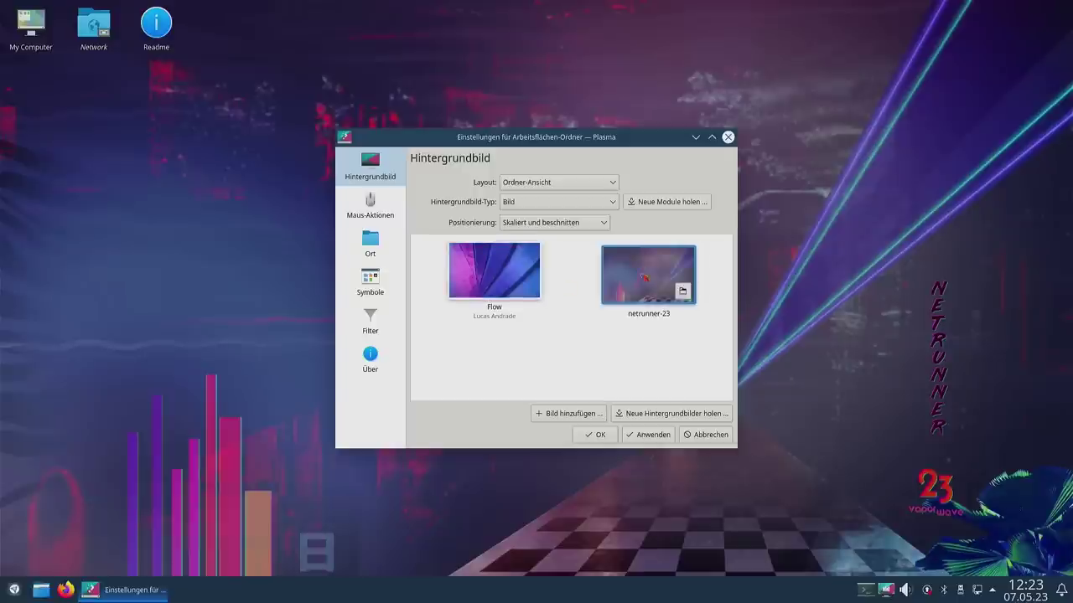
left_click(670, 413)
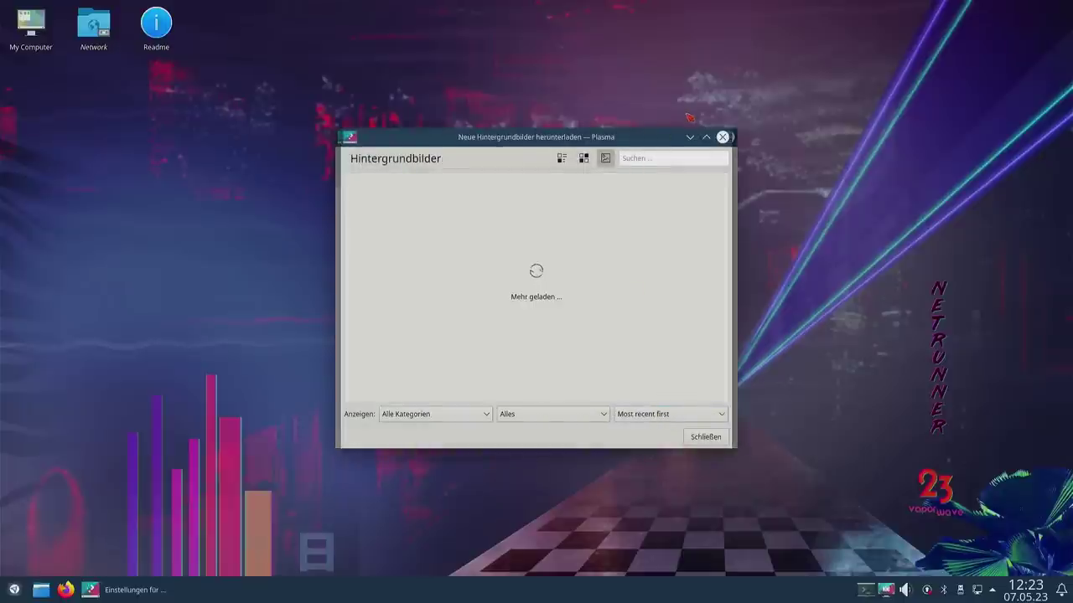
Step: Maximize the Get New Wallpapers window and search for 'vaporwave'
left_click(706, 136)
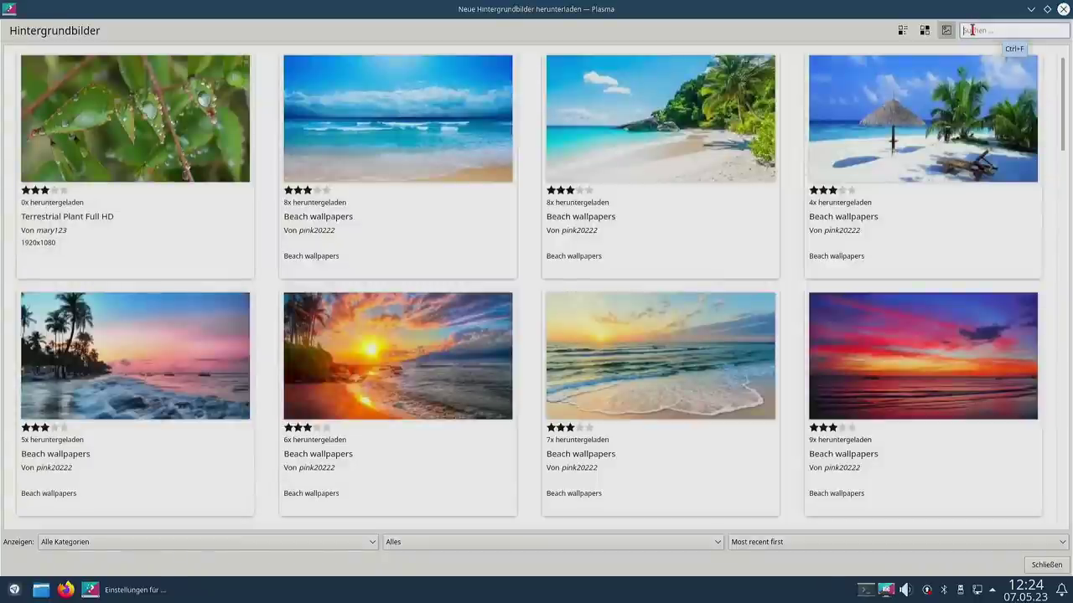
left_click(972, 30)
type("vaporwave")
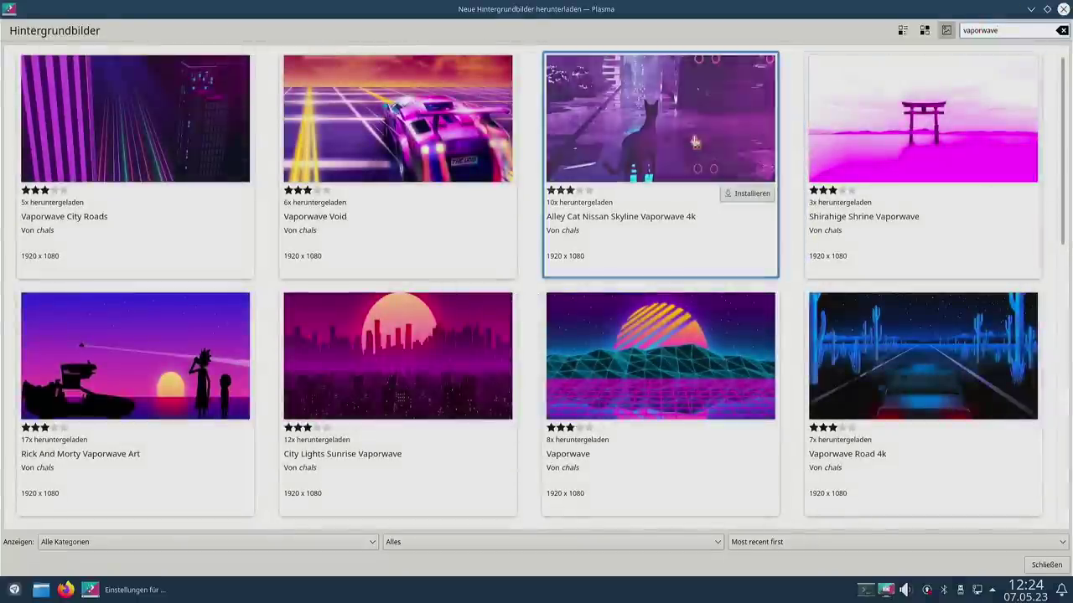
Step: Browse the vaporwave results, install Vaporwave Digital Art 4k, and close the download window
mouse_move(387, 179)
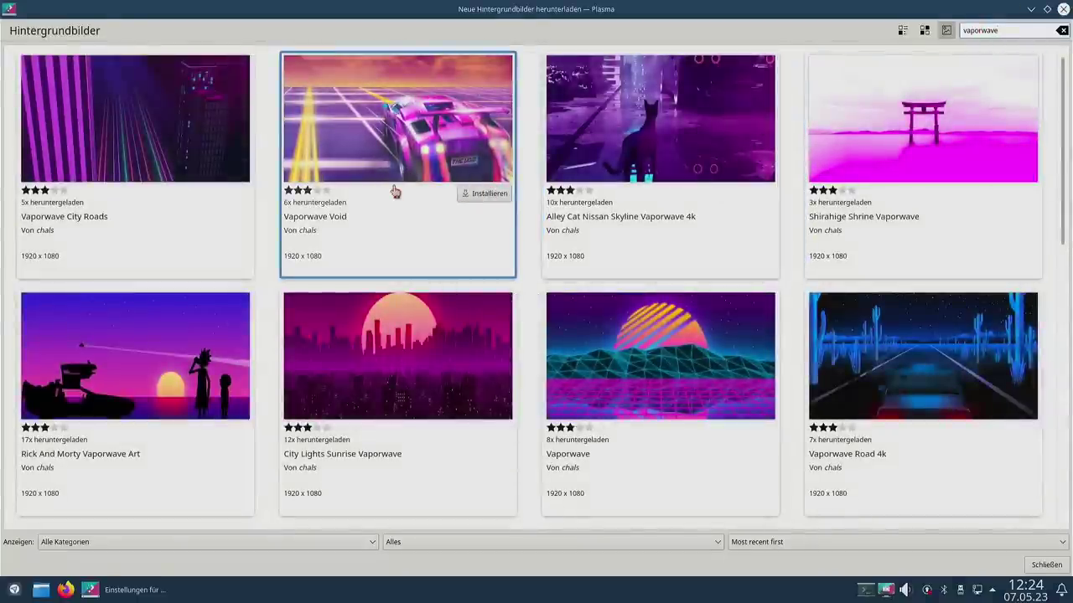
scroll(527, 189, "down", 3)
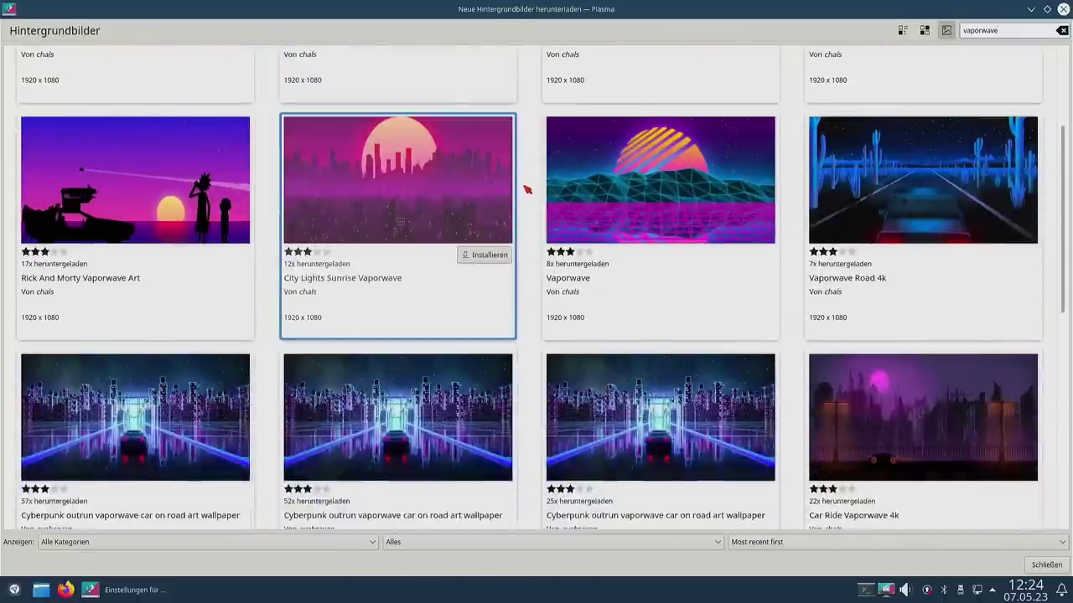
scroll(527, 190, "down", 3)
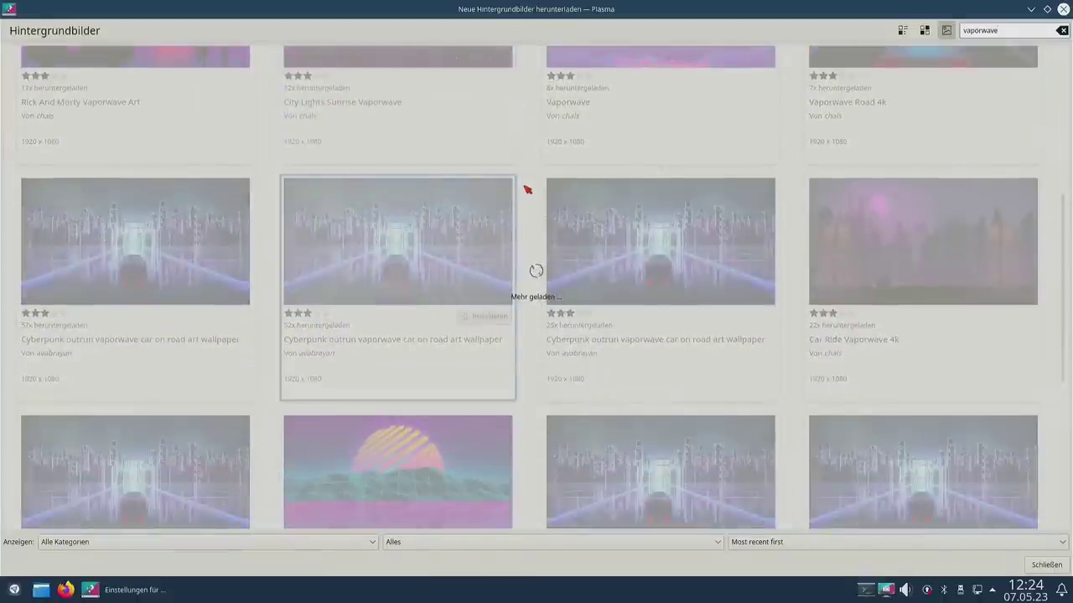
scroll(525, 191, "down", 2)
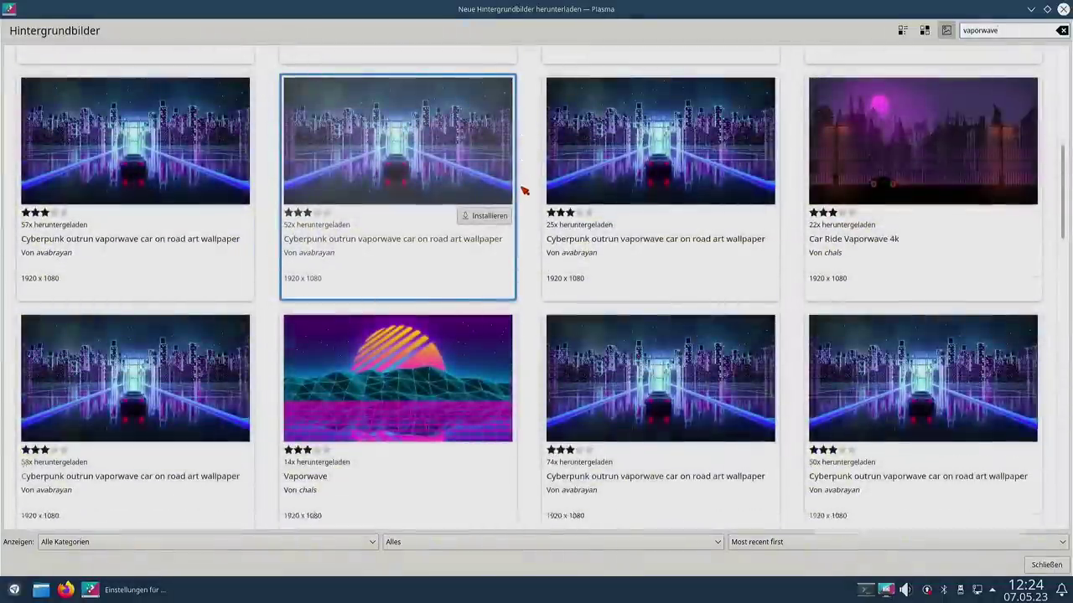
scroll(522, 191, "down", 3)
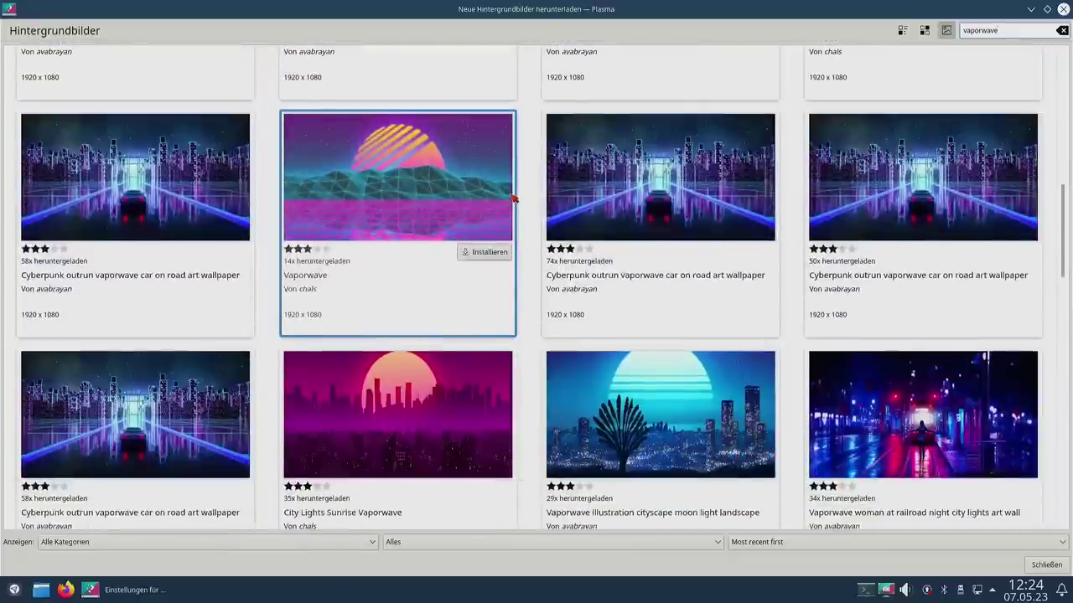
scroll(512, 197, "down", 1)
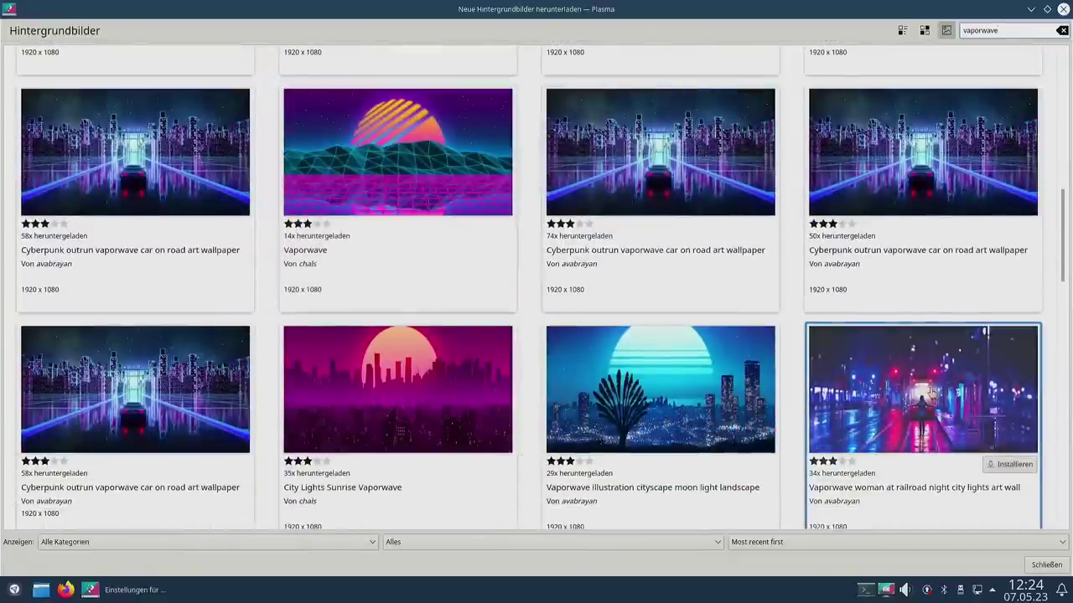
scroll(582, 316, "up", 3)
scroll(571, 320, "up", 10)
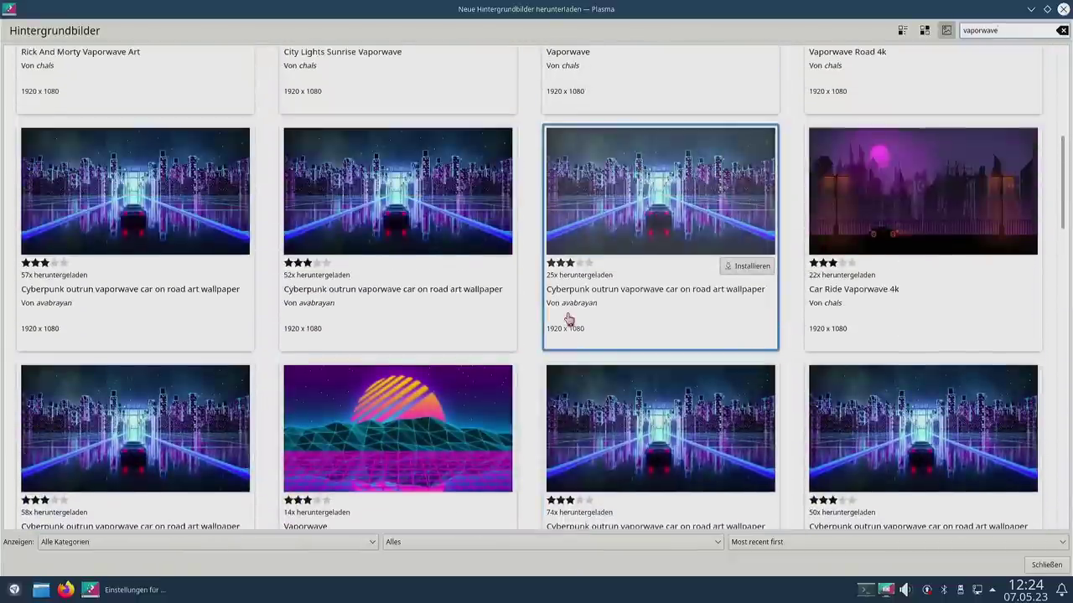
scroll(569, 318, "up", 3)
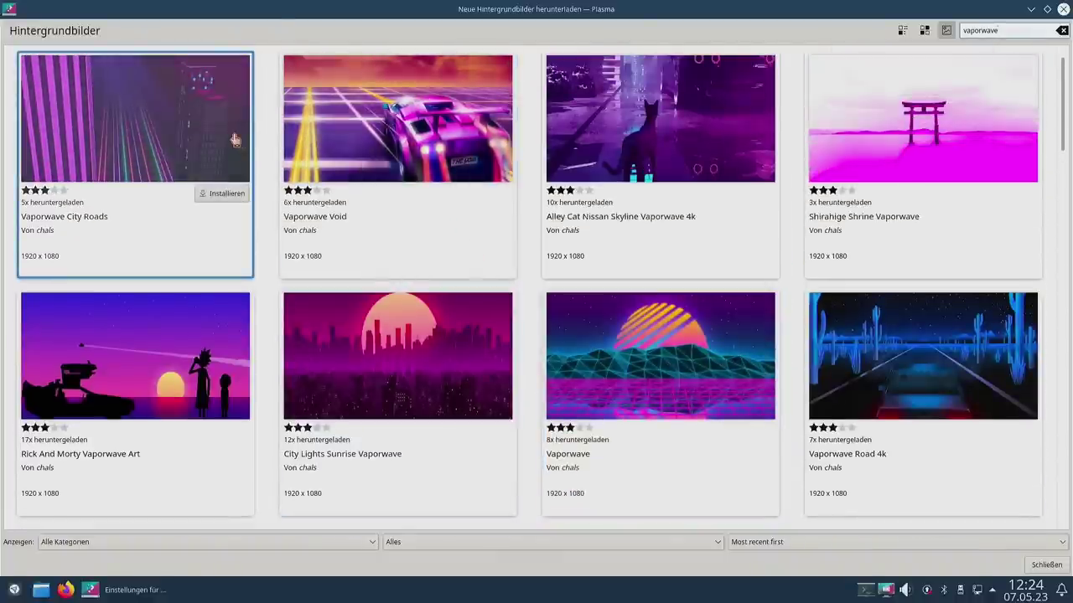
scroll(189, 222, "down", 12)
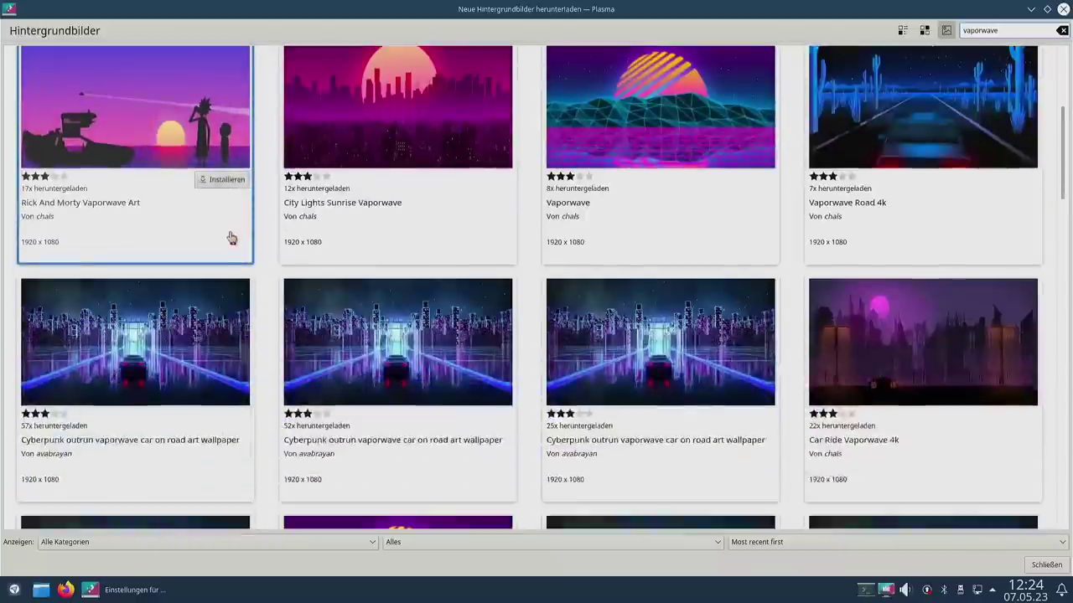
scroll(232, 233, "down", 10)
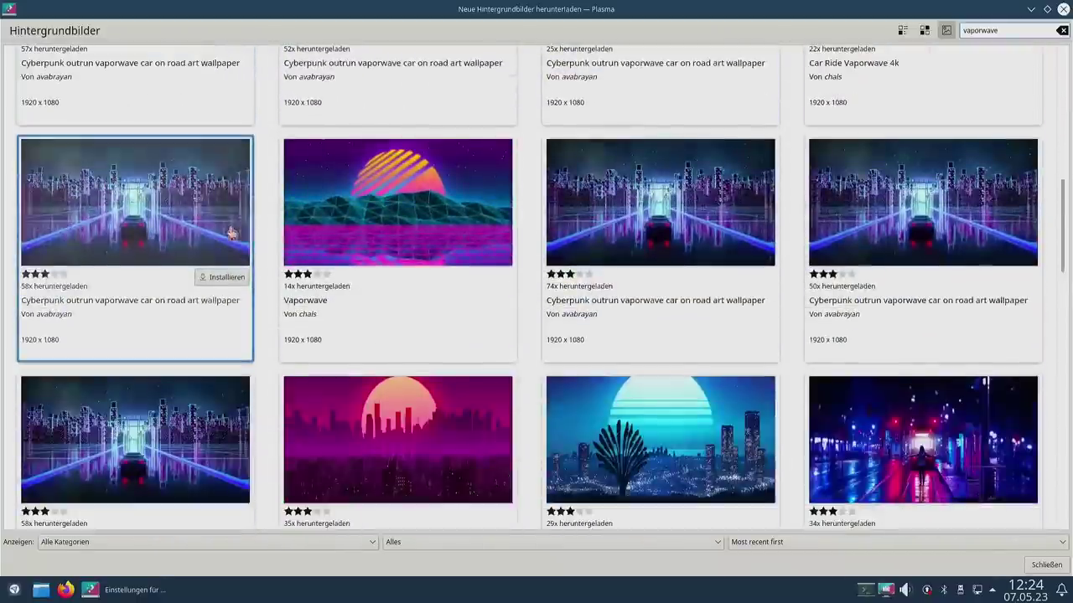
scroll(232, 233, "down", 8)
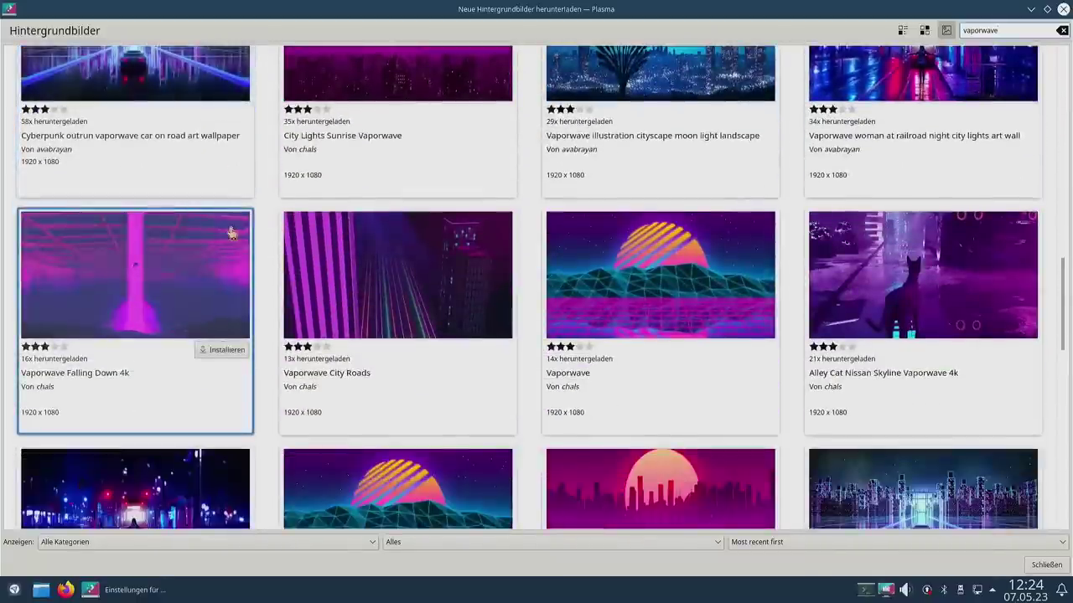
scroll(234, 232, "down", 5)
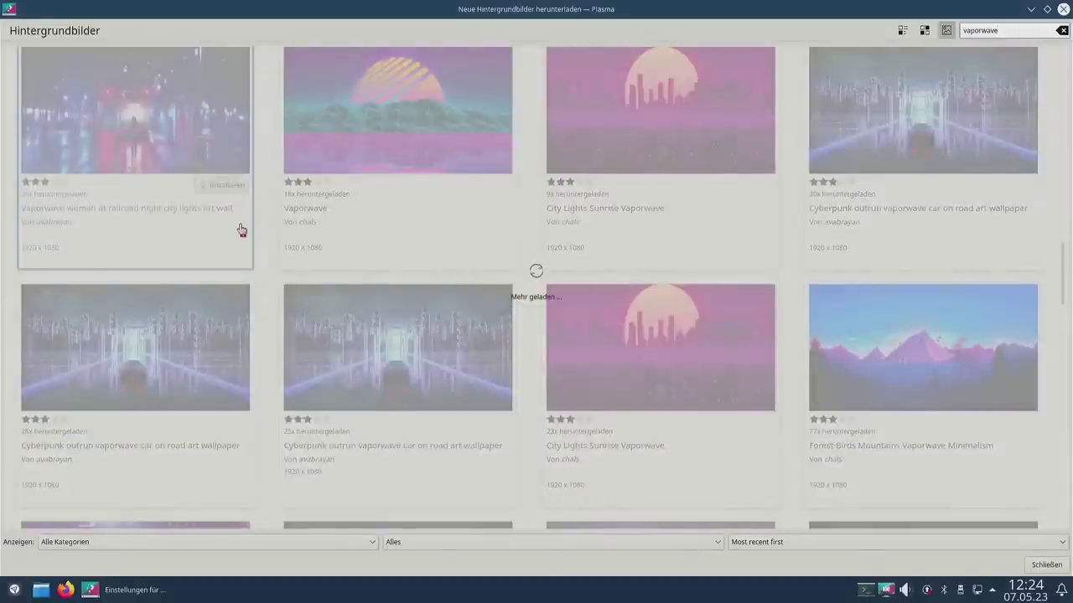
scroll(241, 230, "down", 4)
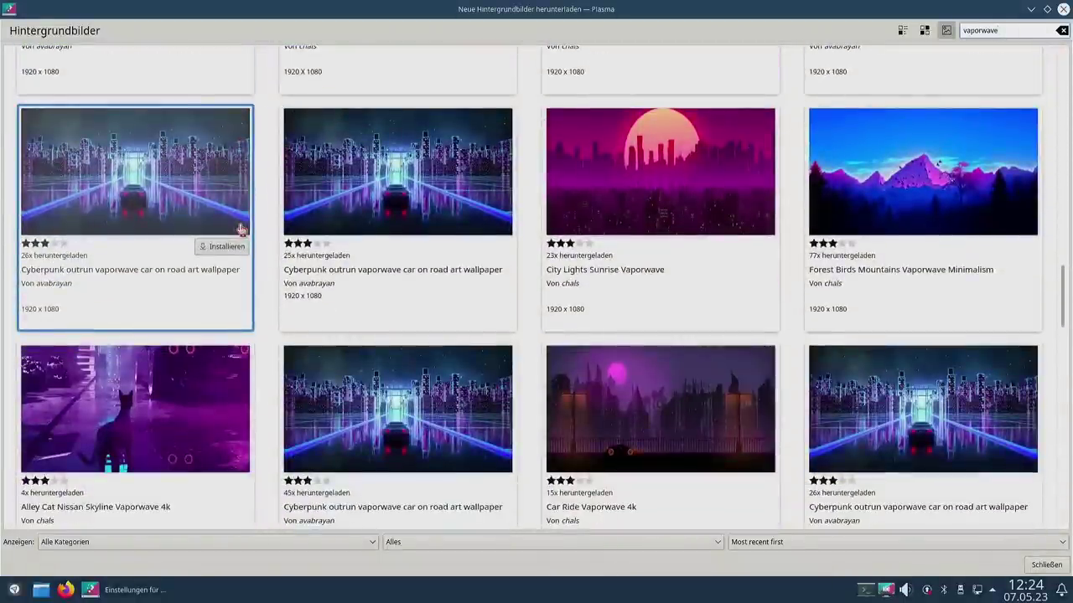
scroll(240, 229, "down", 3)
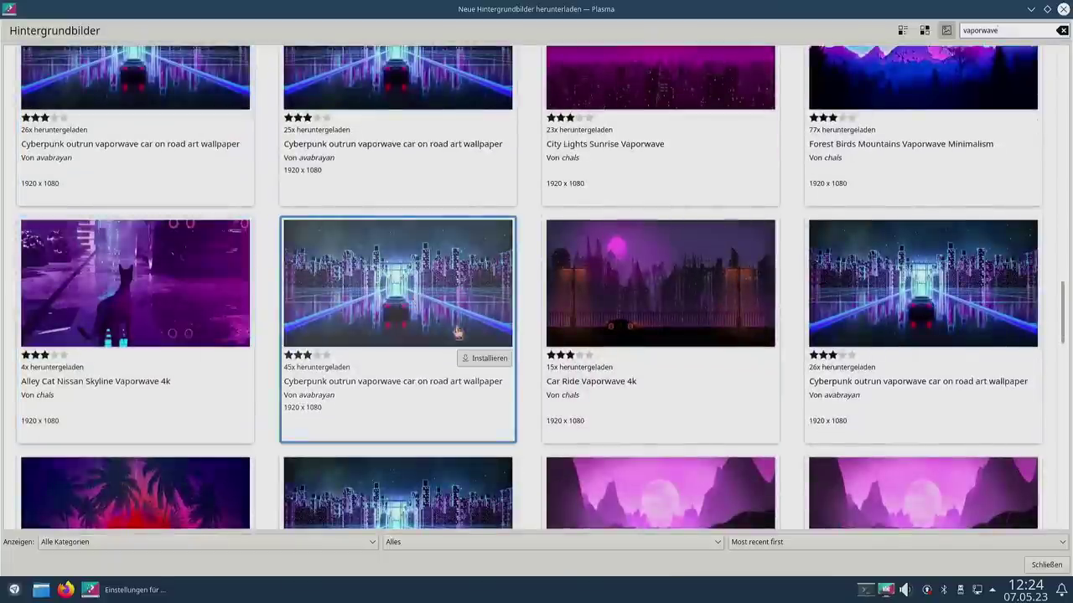
scroll(456, 333, "down", 2)
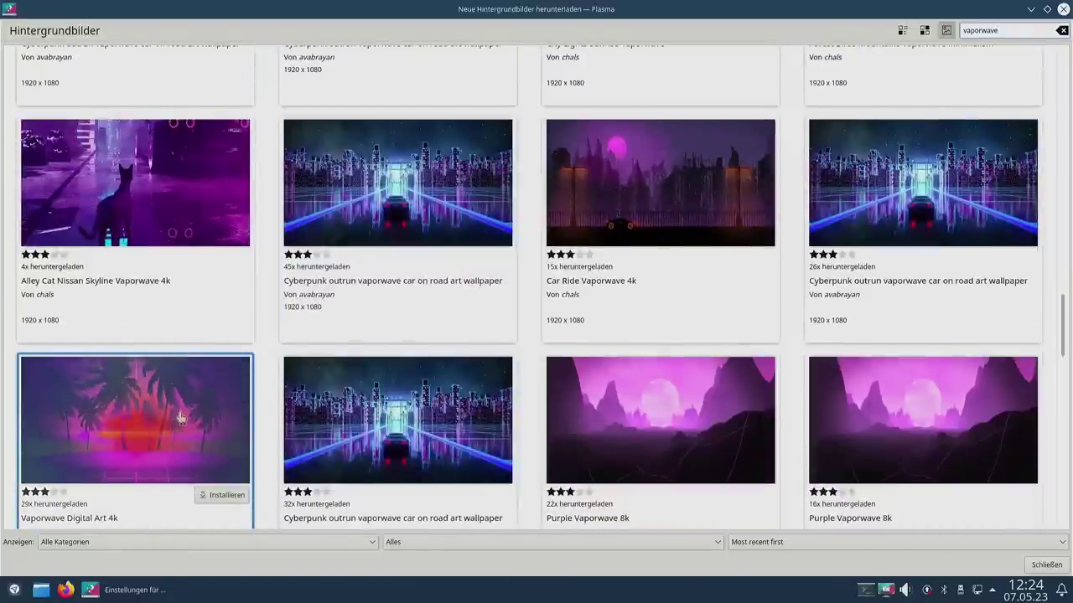
scroll(180, 416, "down", 1)
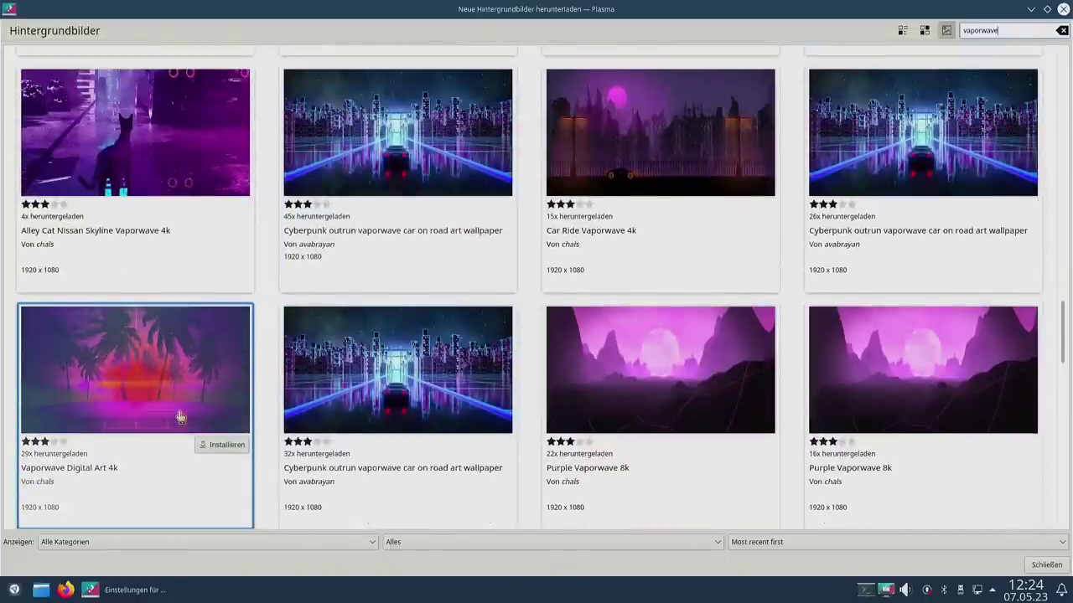
left_click(225, 445)
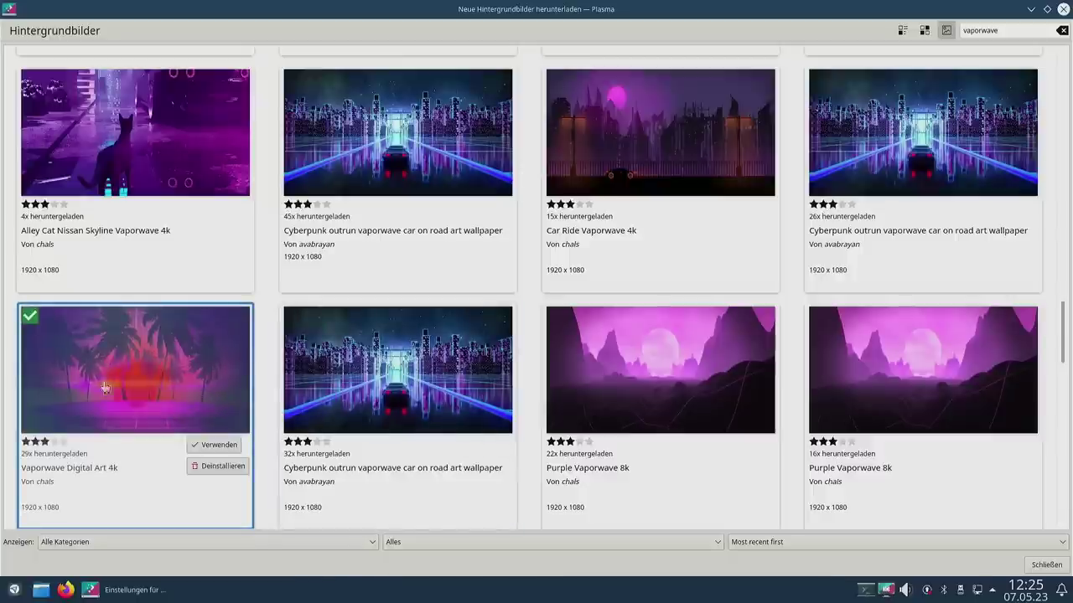
key("Escape")
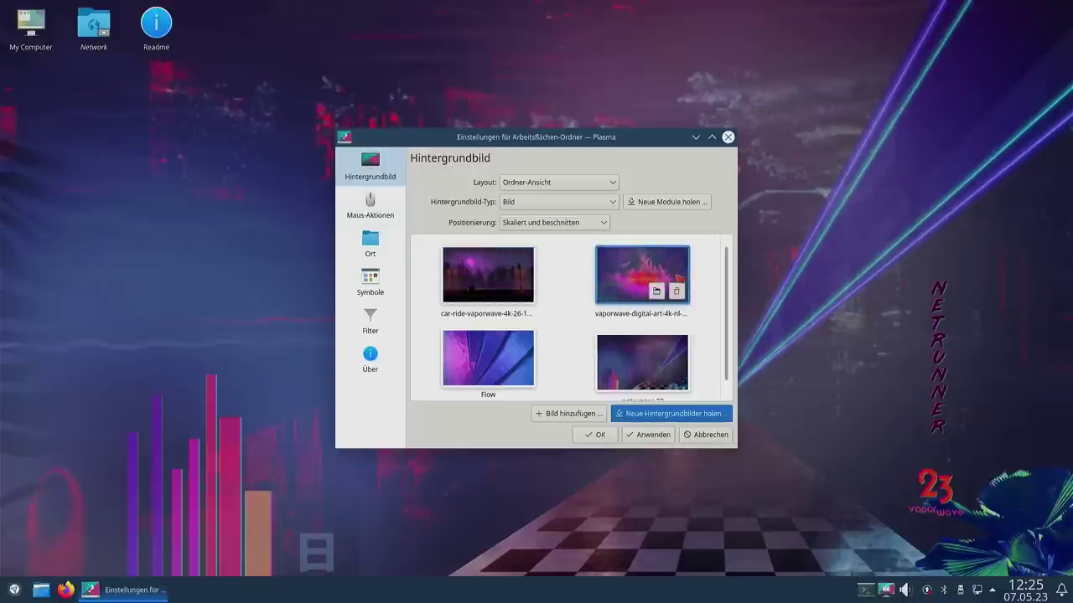
Step: Apply the Vaporwave Digital Art 4k palm-tree image as wallpaper and confirm with OK
left_click(655, 437)
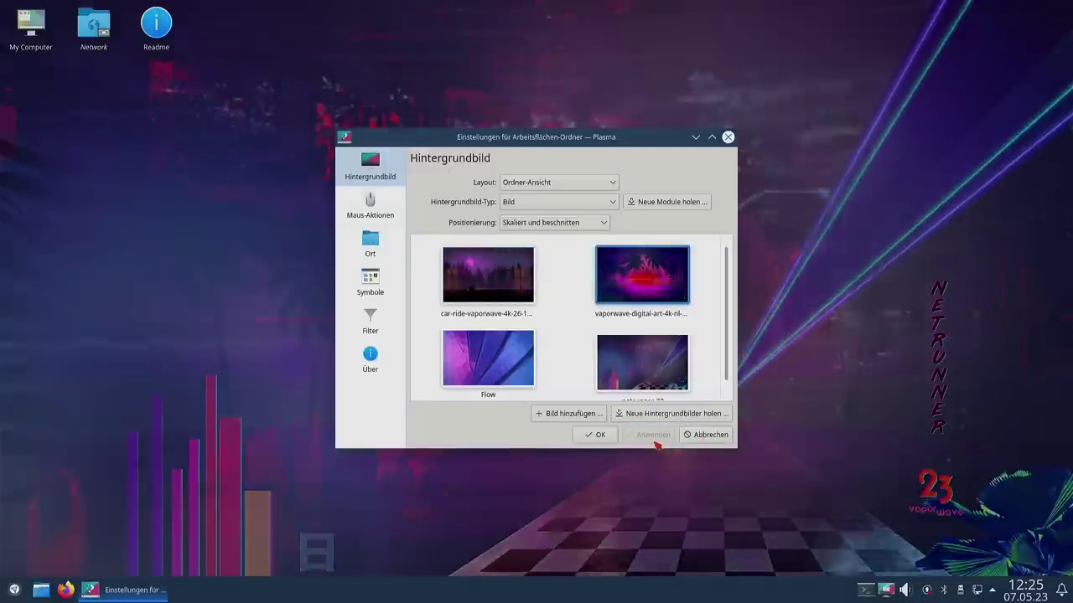
left_click(598, 436)
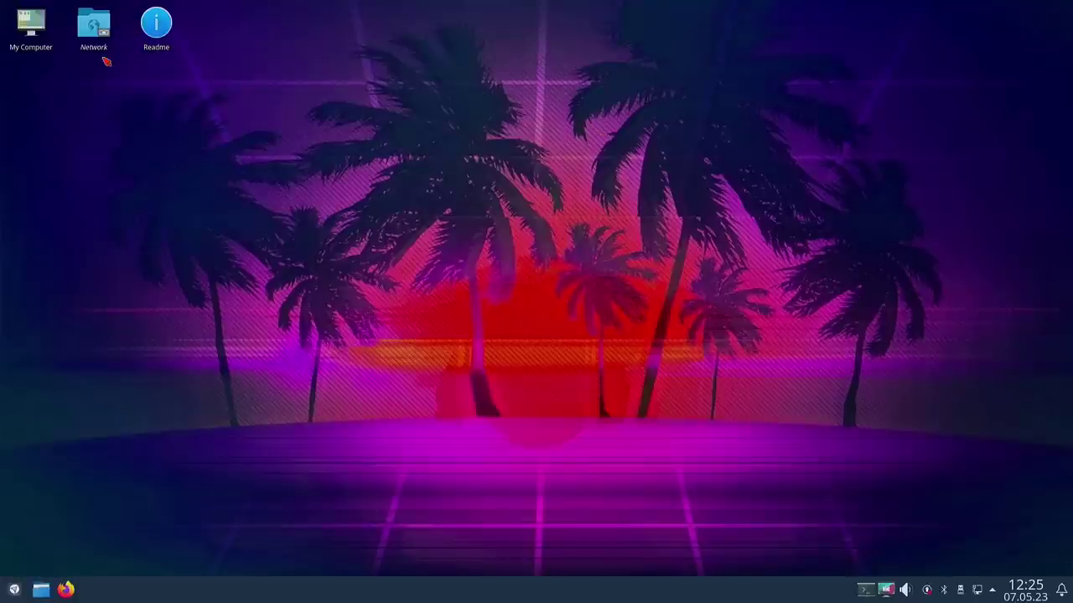
left_click(29, 31)
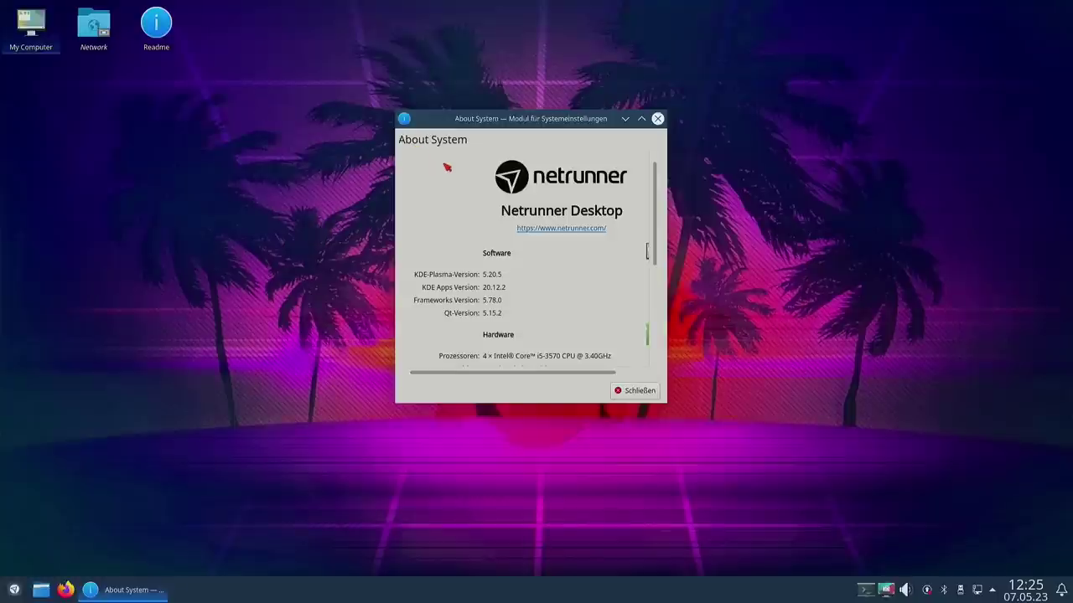
scroll(617, 282, "down", 5)
scroll(608, 275, "up", 5)
left_click_drag(668, 401, 838, 488)
scroll(553, 218, "up", 3)
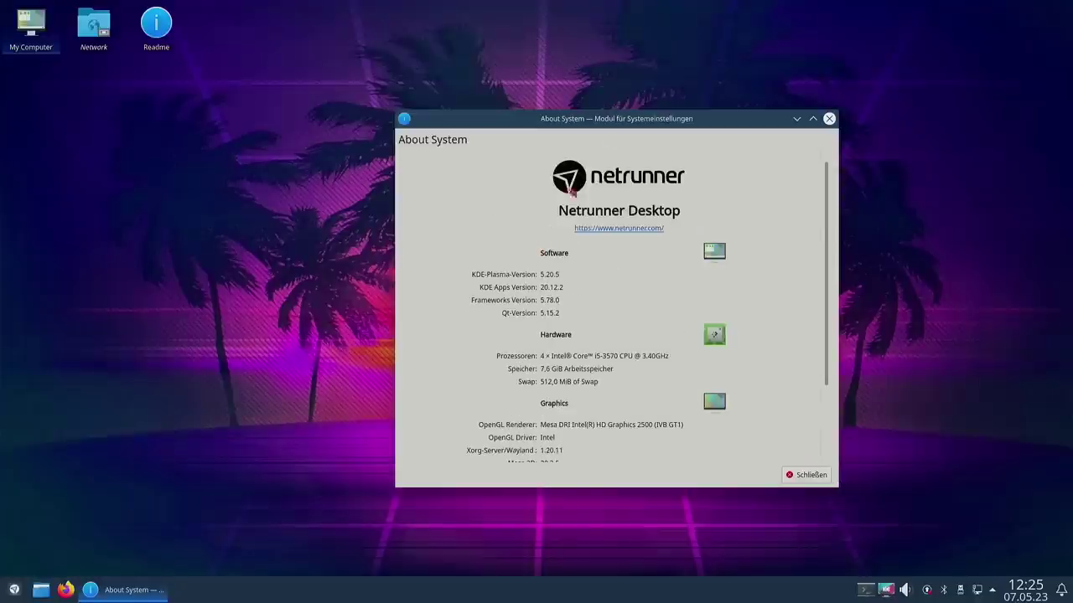
left_click(829, 118)
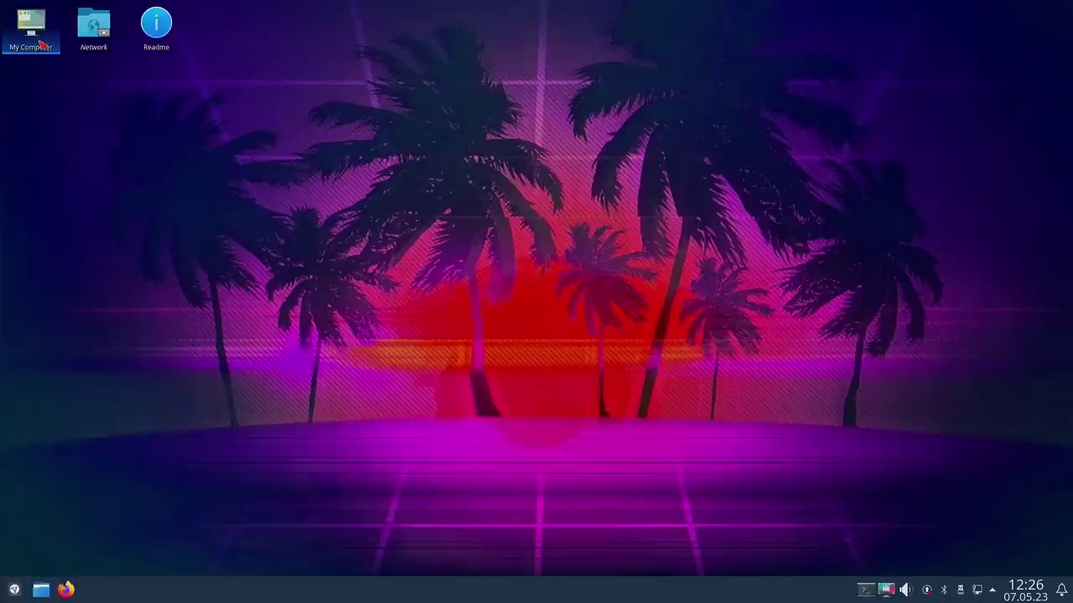
Step: Delete the My Computer desktop shortcut, view then close the Network folder, and open the Readme
key("Delete")
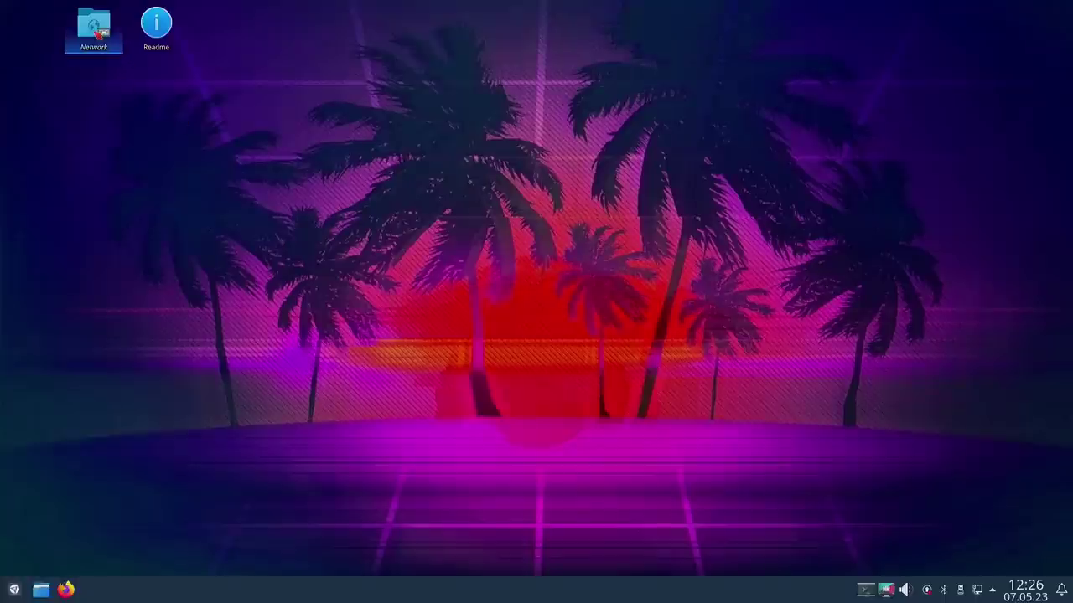
double_click(98, 32)
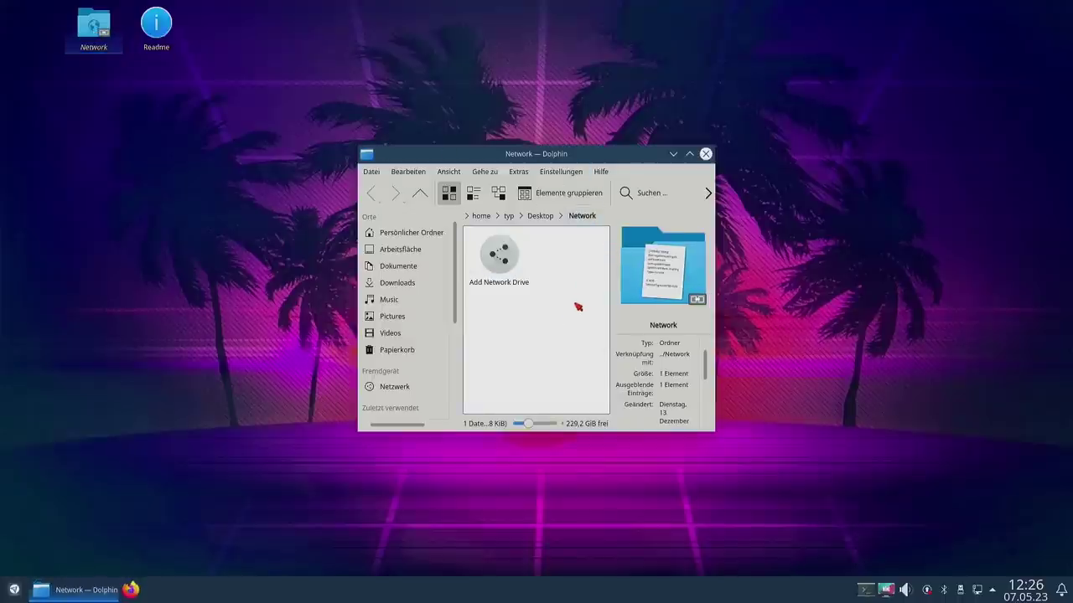
mouse_move(513, 261)
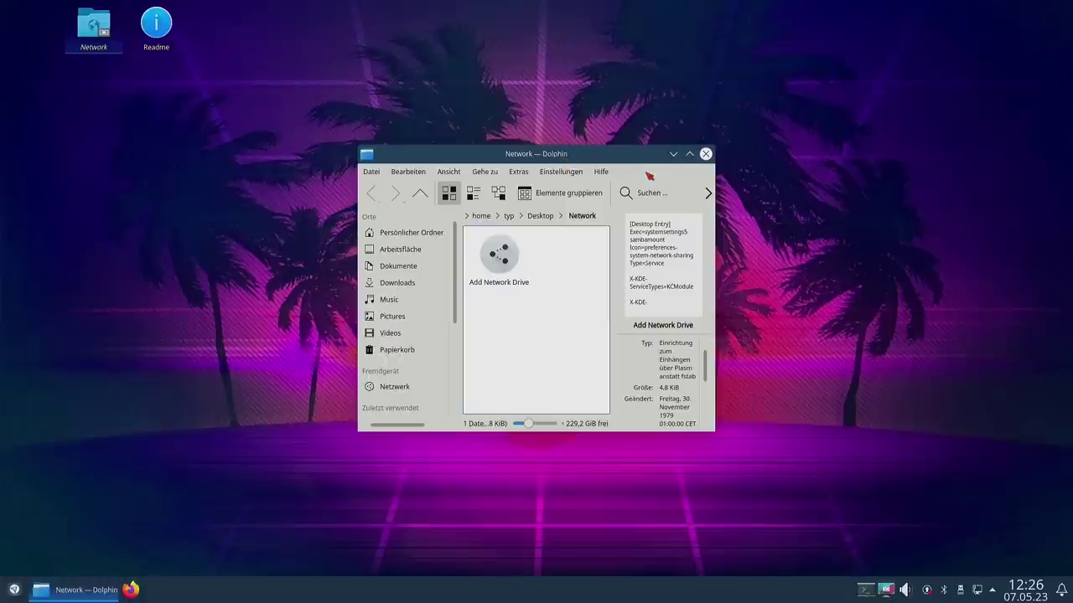
left_click(705, 154)
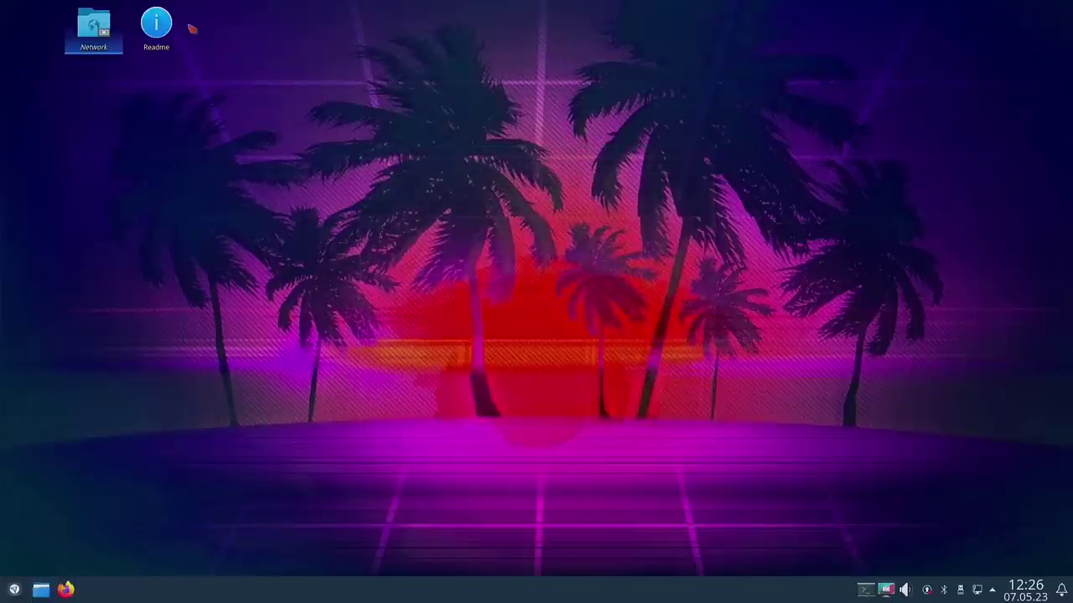
left_click(165, 29)
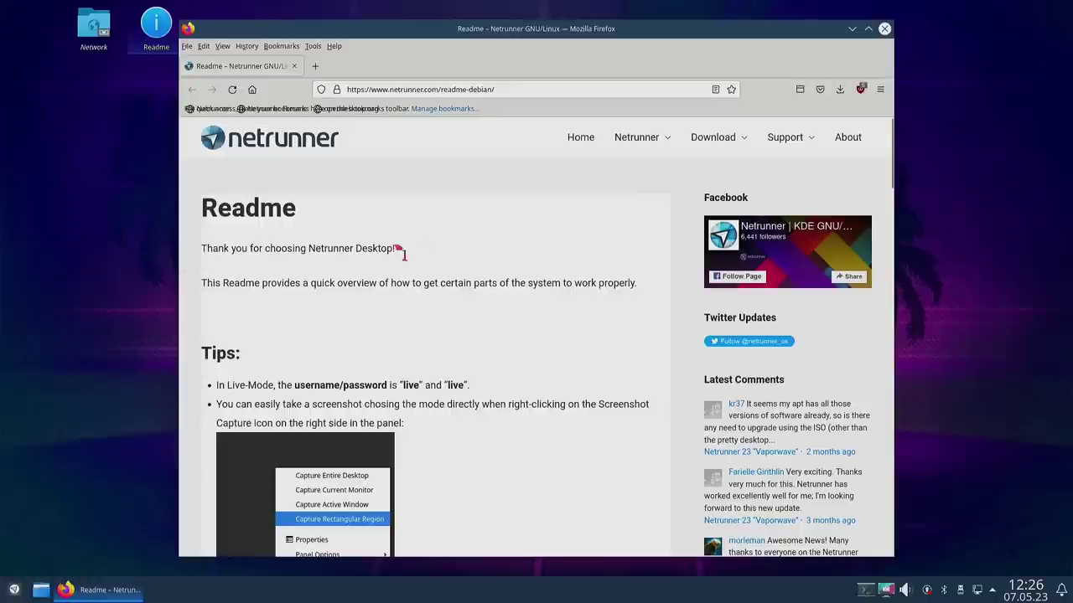
Step: Scroll through the Readme's tips and troubleshooting notes, then quit Firefox with Ctrl+Q
scroll(436, 260, "down", 10)
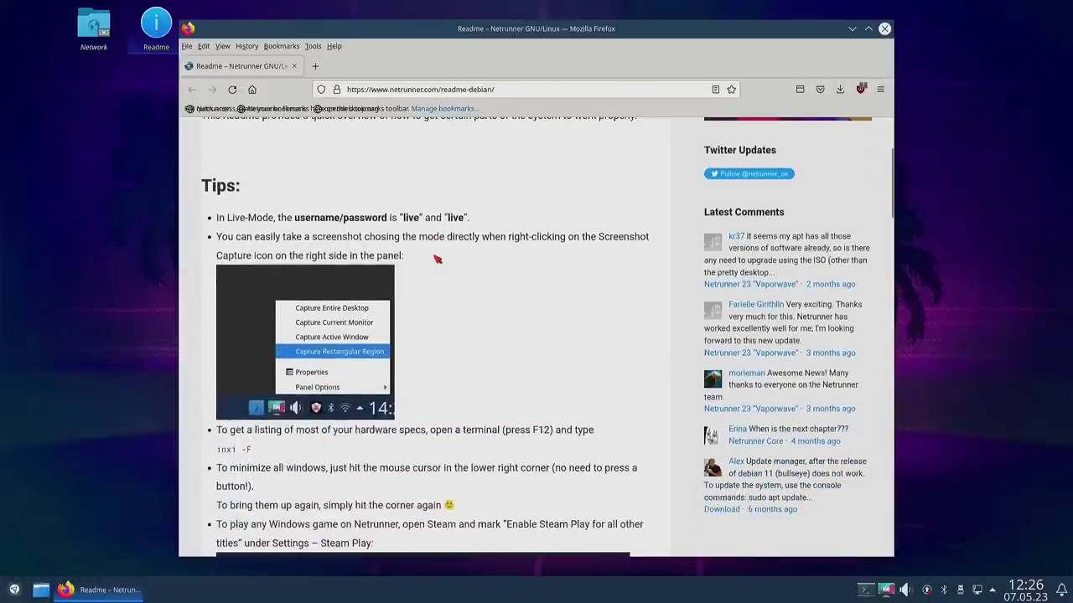
scroll(437, 259, "down", 3)
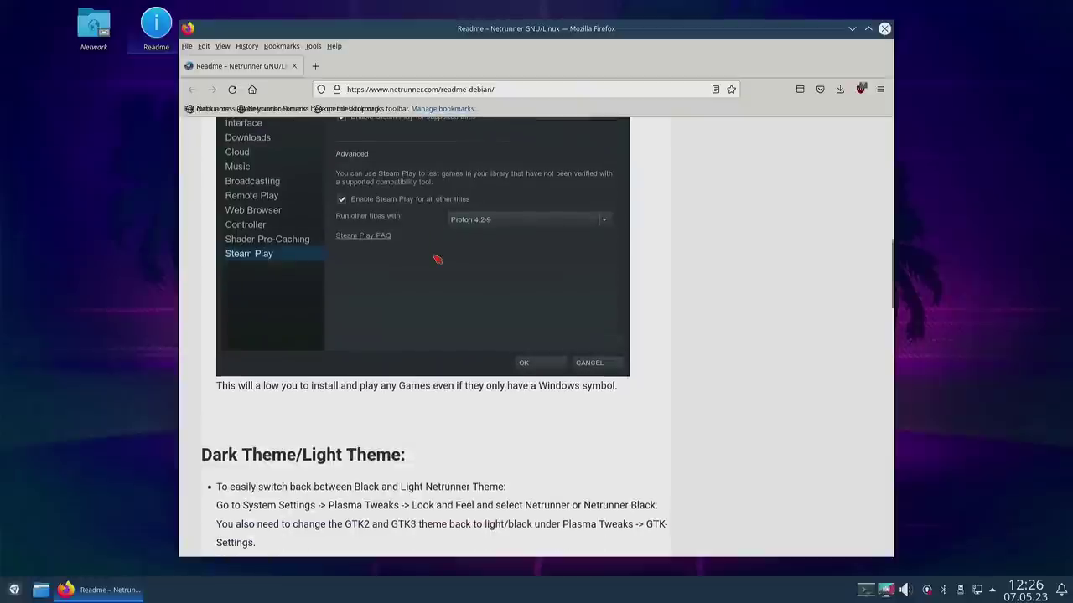
scroll(437, 258, "down", 7)
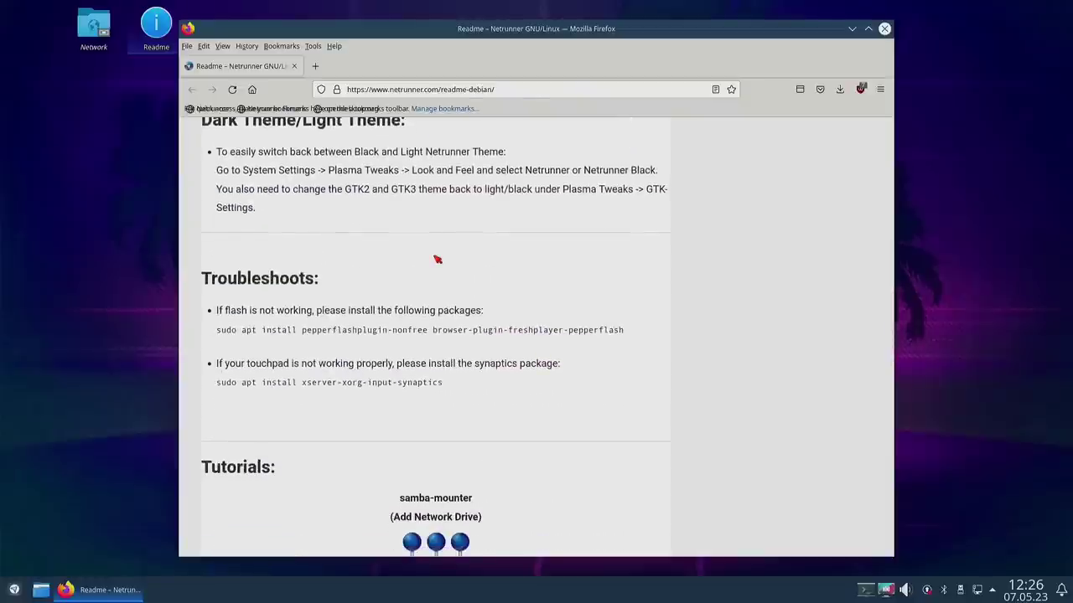
scroll(436, 259, "down", 6)
key("ctrl+q")
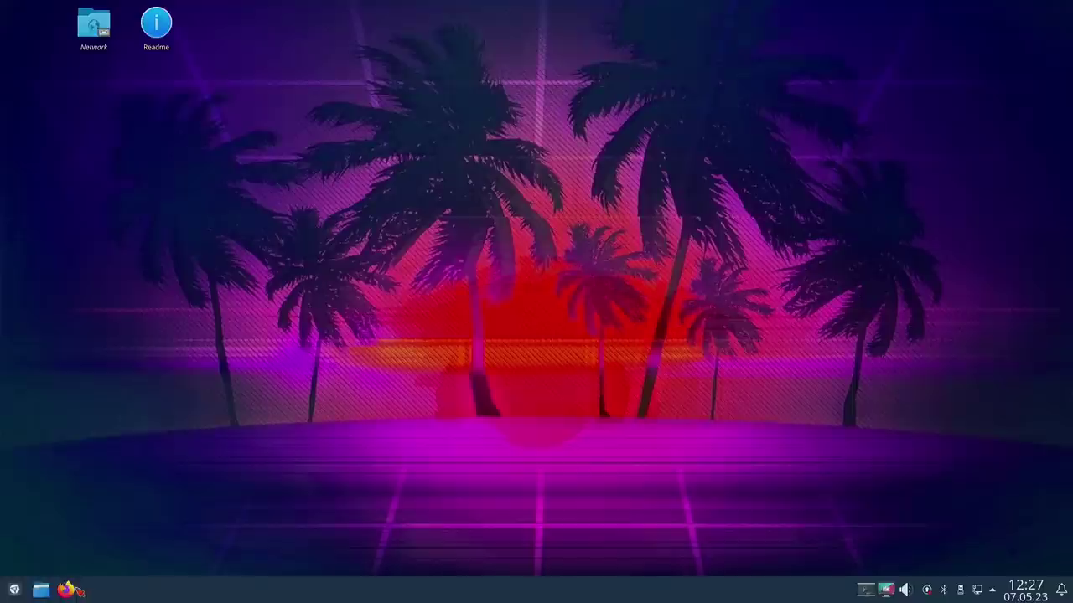
left_click(14, 590)
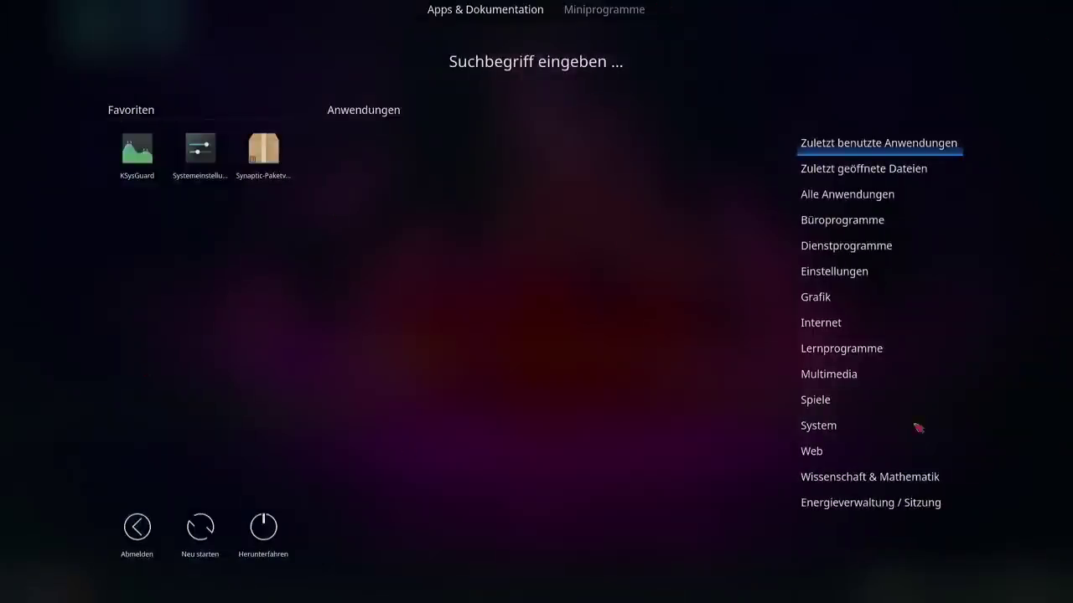
mouse_move(825, 374)
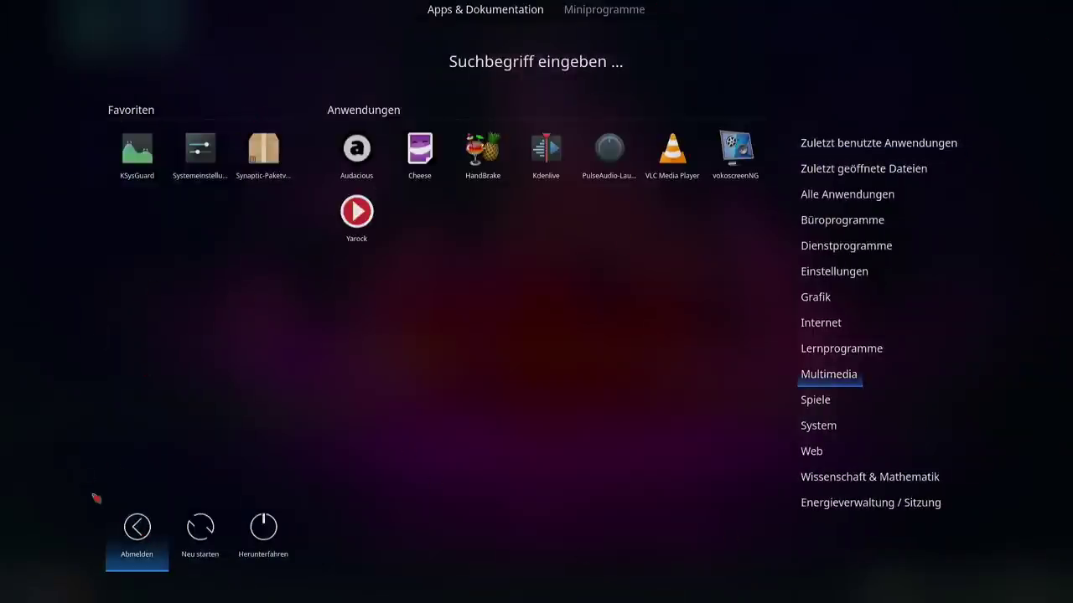
left_click(553, 387)
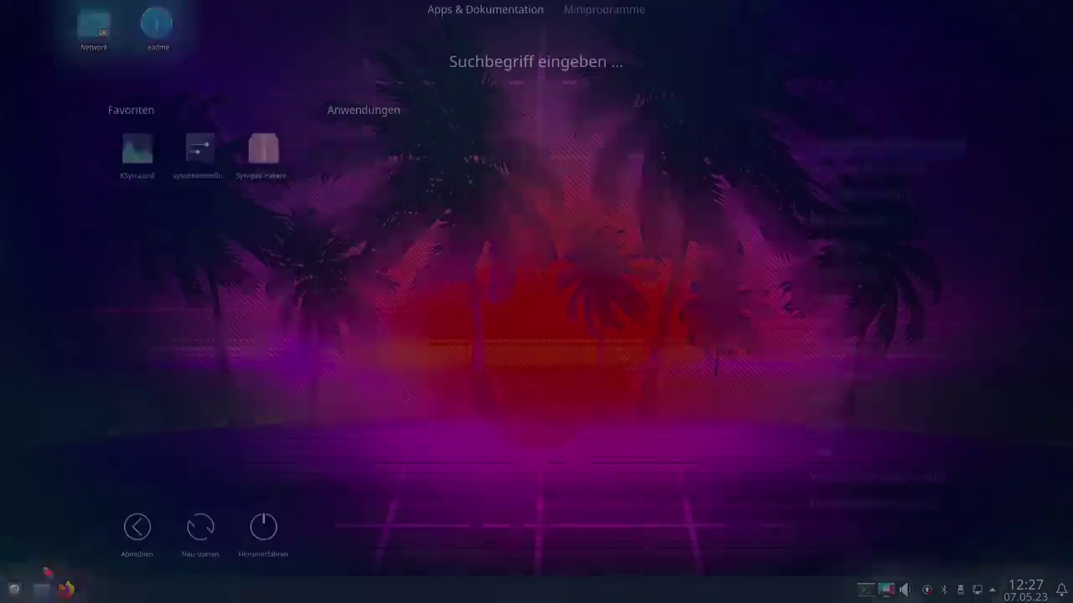
left_click(14, 590)
left_click(491, 311)
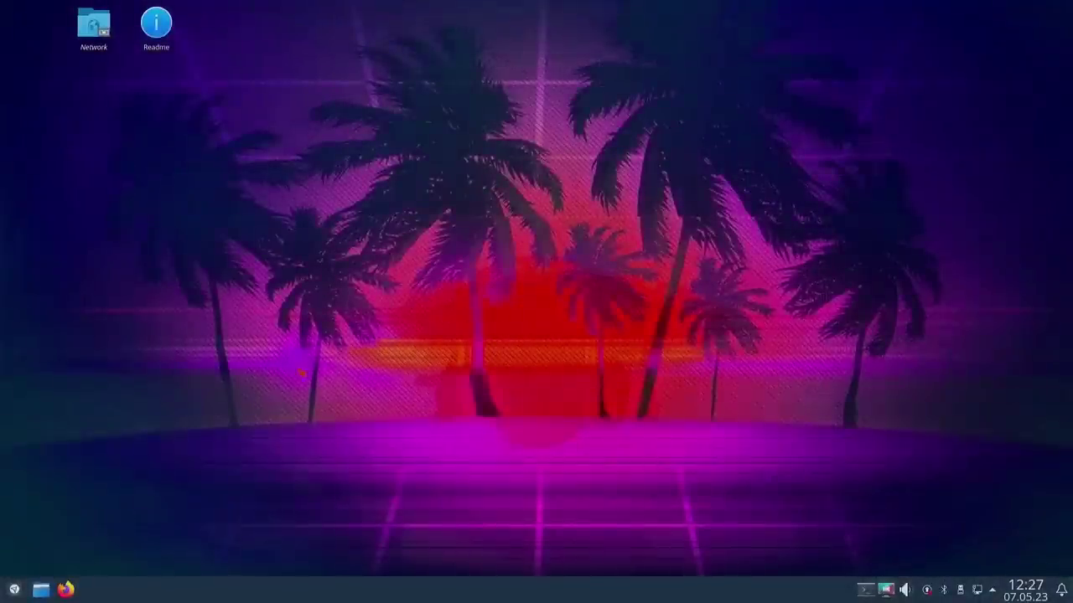
left_click(15, 590)
left_click(193, 481)
left_click(41, 589)
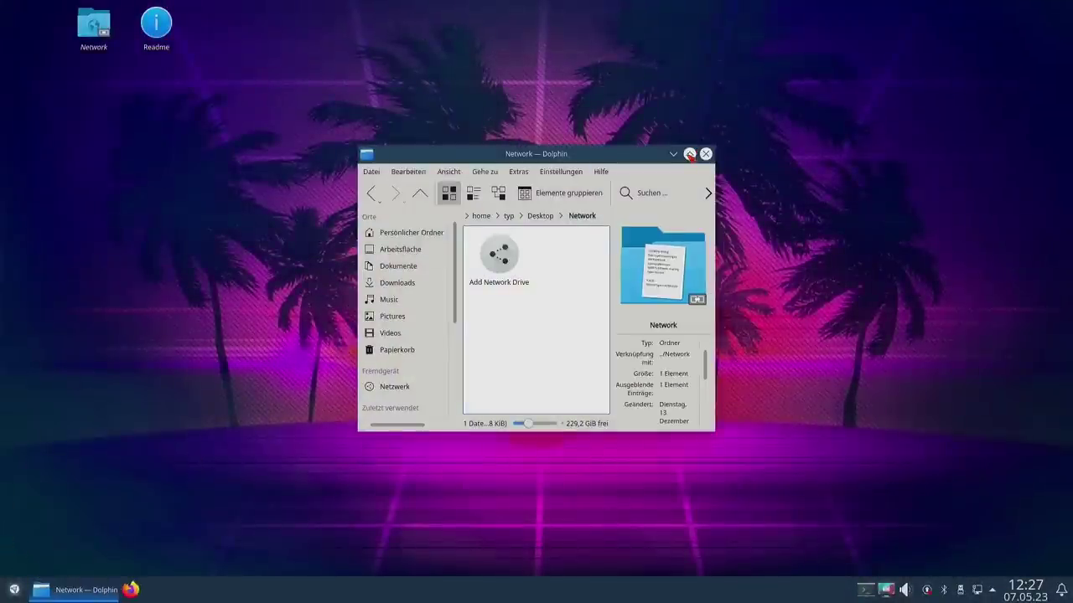
left_click(705, 154)
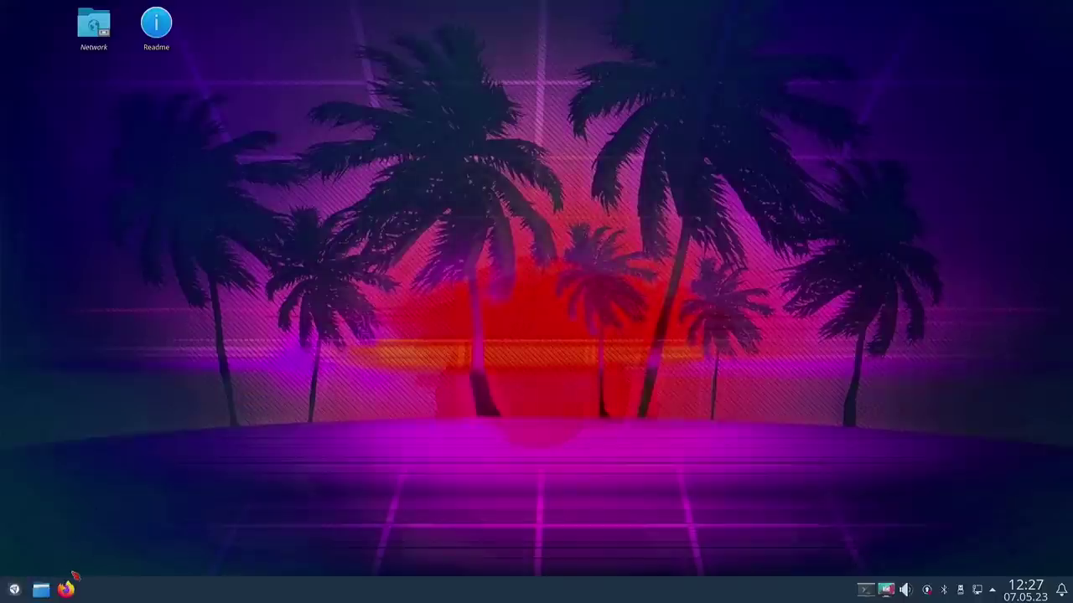
left_click(65, 589)
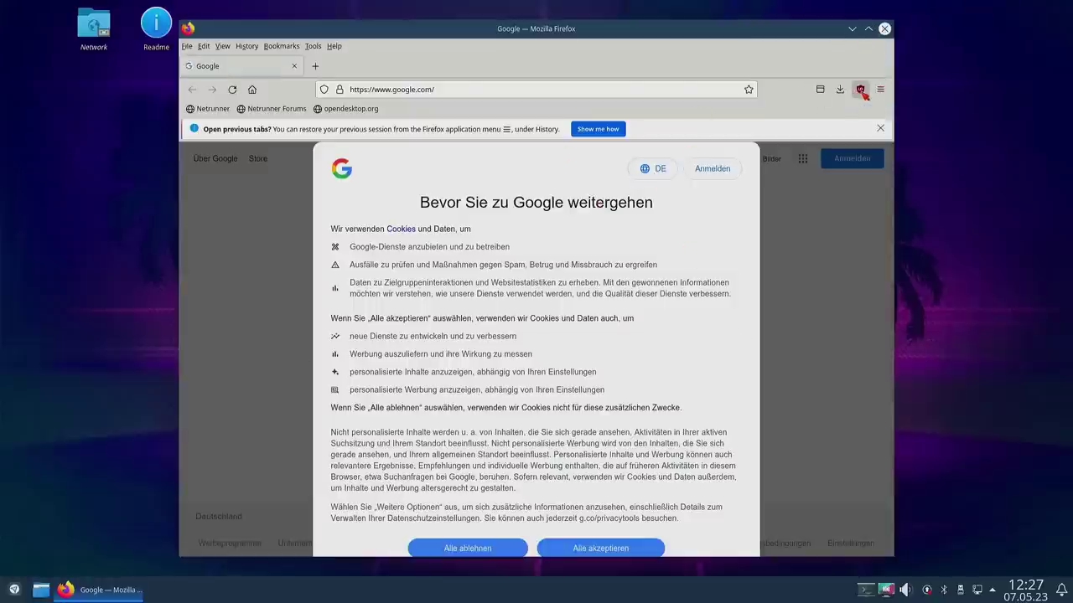
left_click(880, 89)
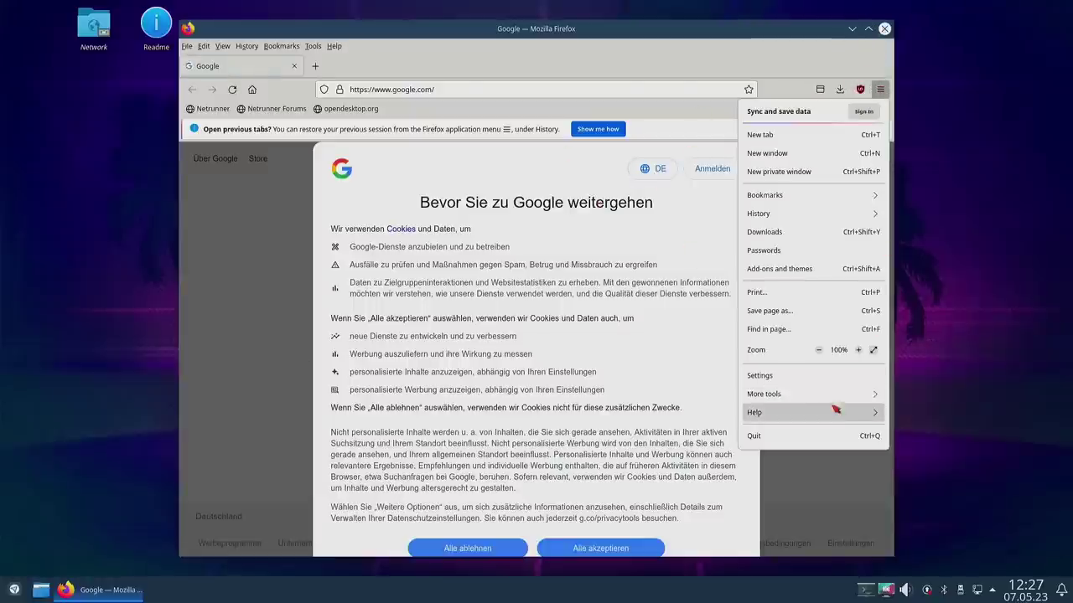
left_click(835, 410)
left_click(779, 250)
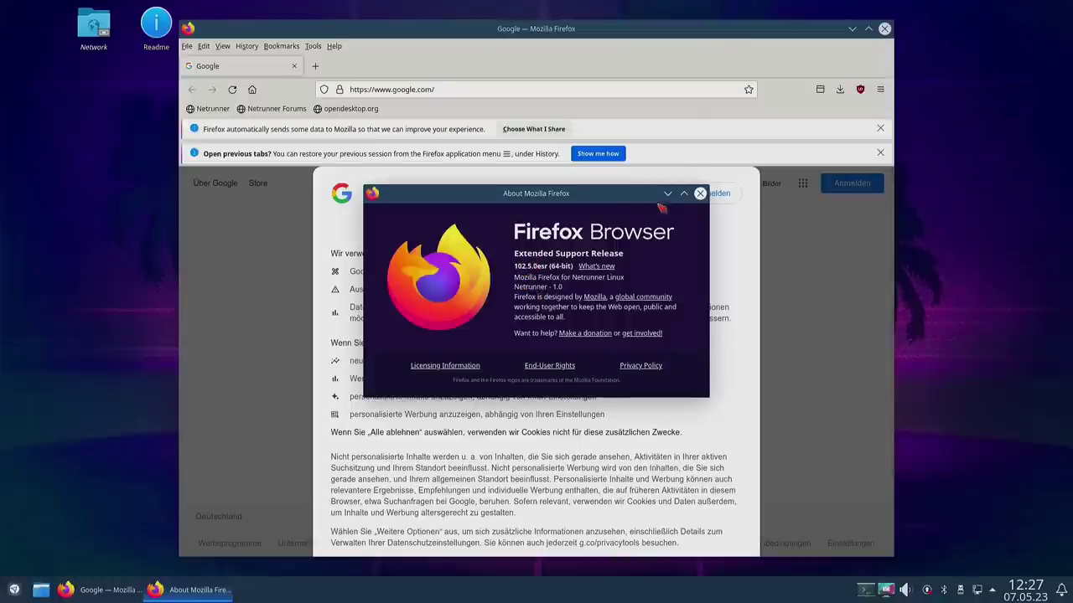
left_click(701, 194)
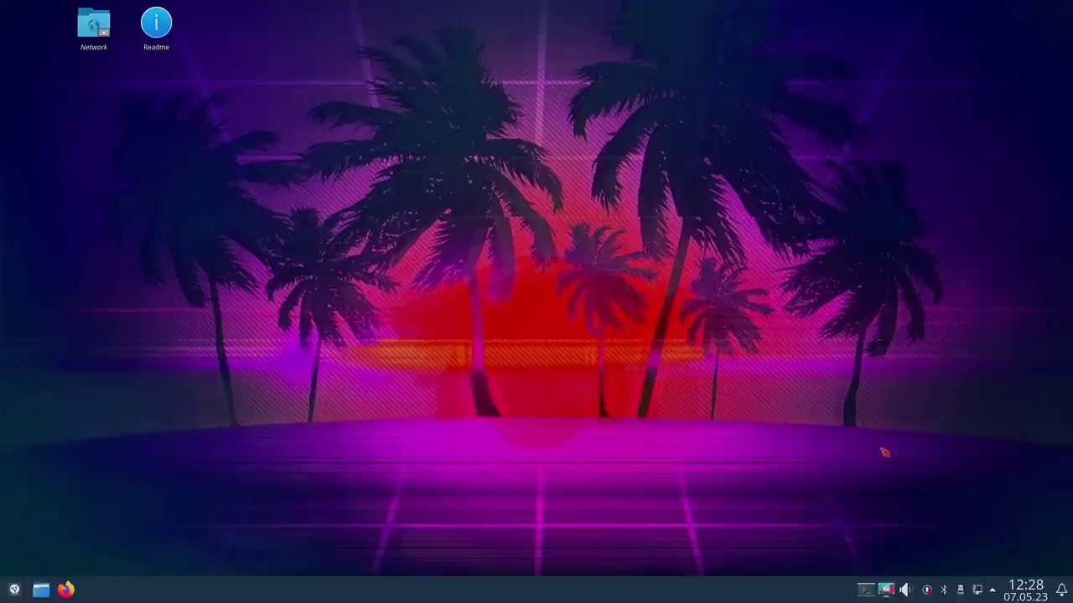
left_click(1063, 590)
left_click(1063, 591)
left_click(1019, 591)
left_click(1021, 593)
left_click(885, 590)
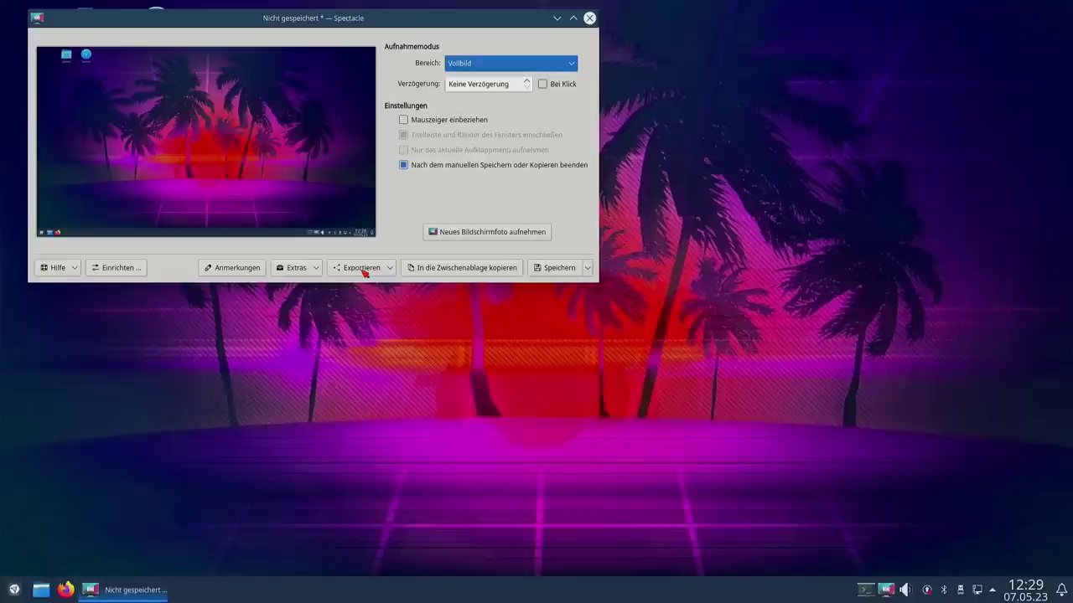
left_click(590, 19)
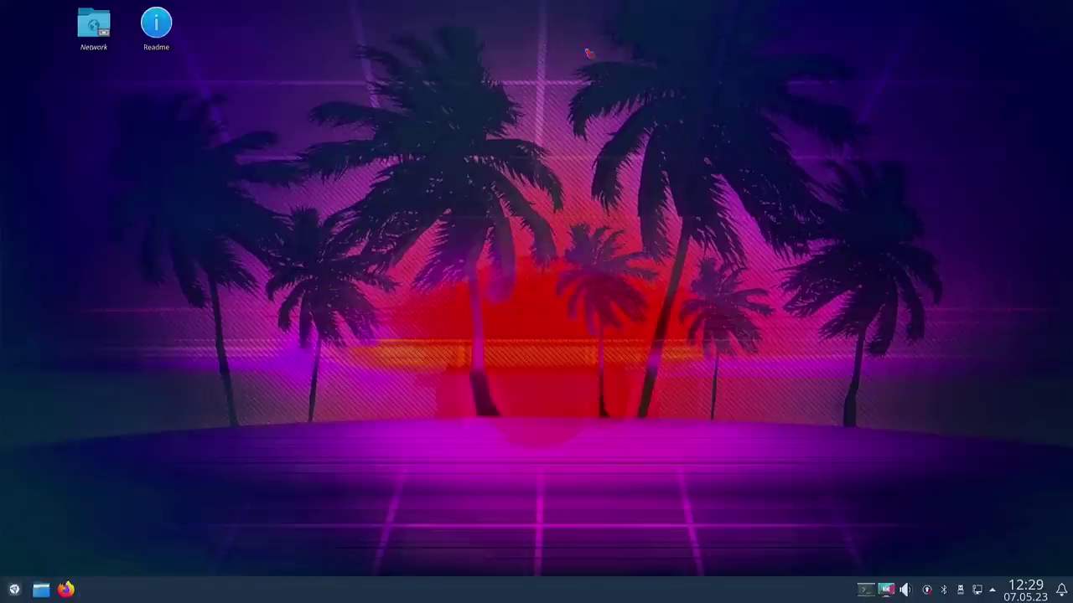
left_click(866, 590)
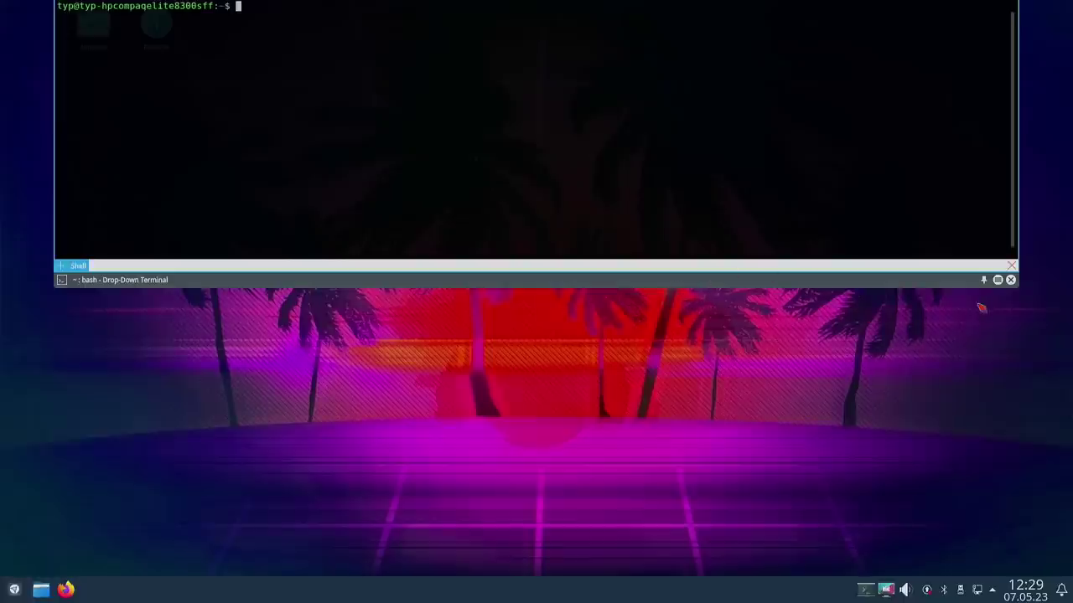
left_click(1011, 280)
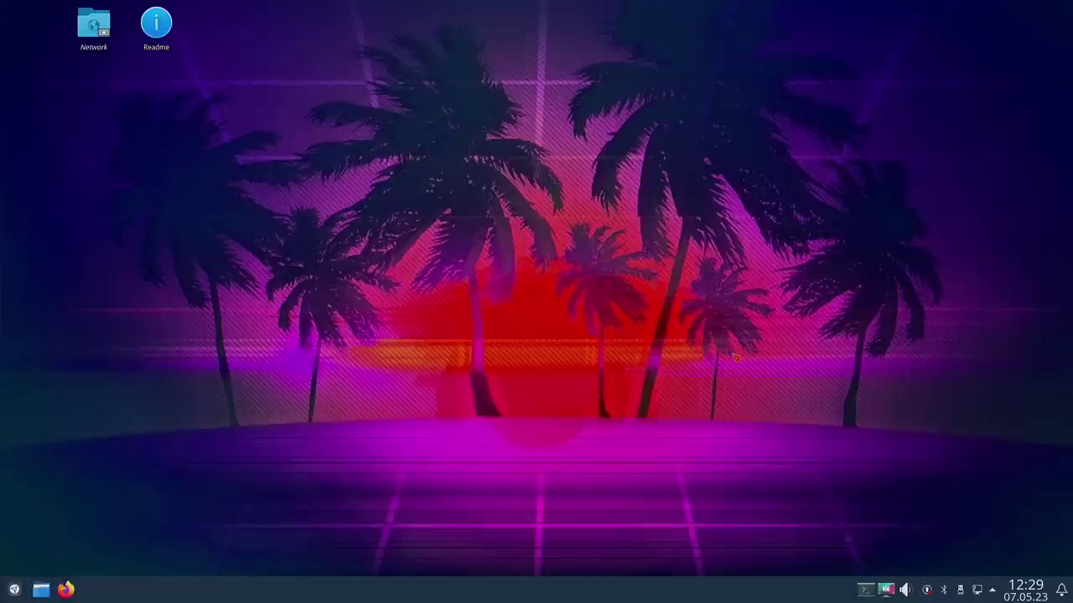
left_click(865, 590)
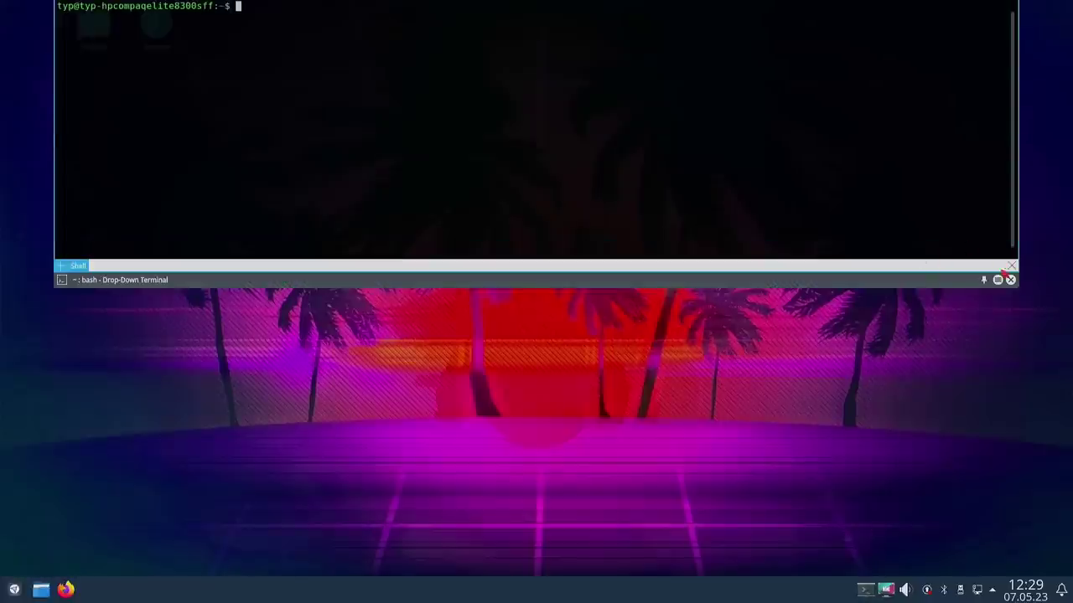
left_click(997, 280)
left_click(869, 475)
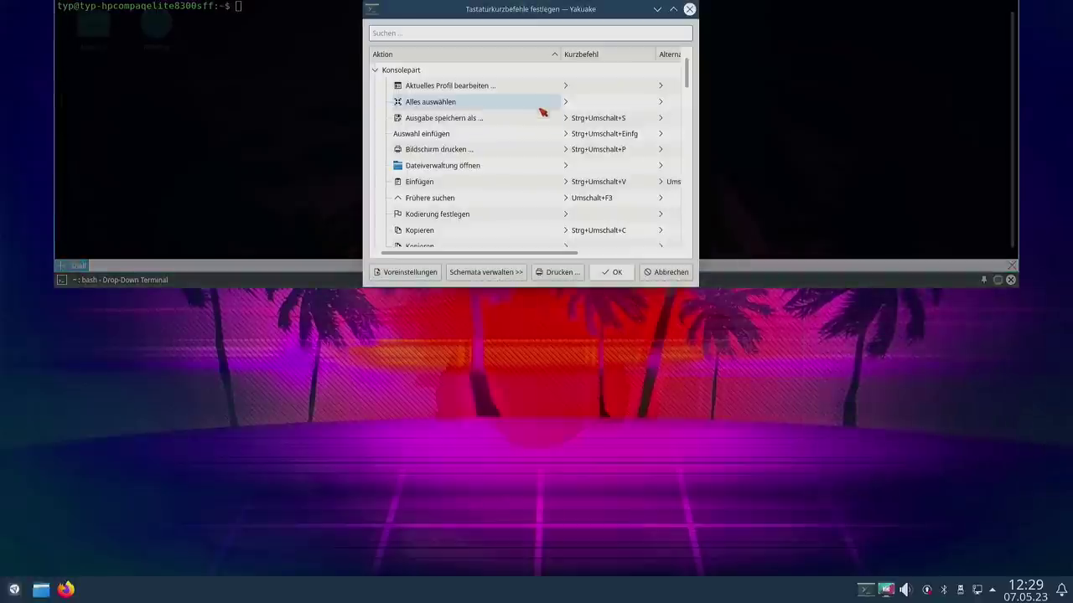
type("ya")
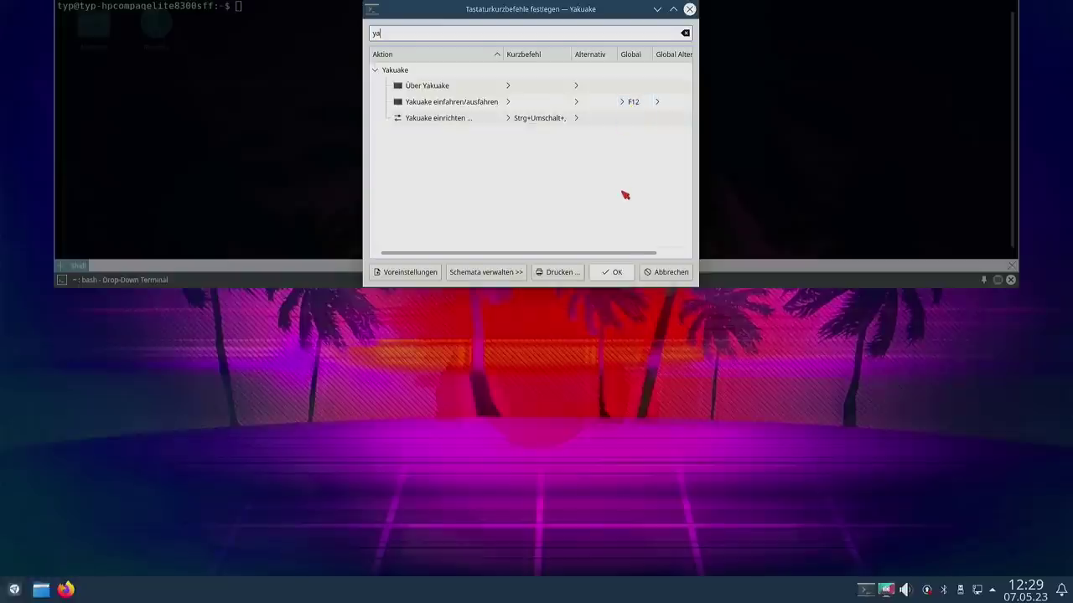
left_click(661, 272)
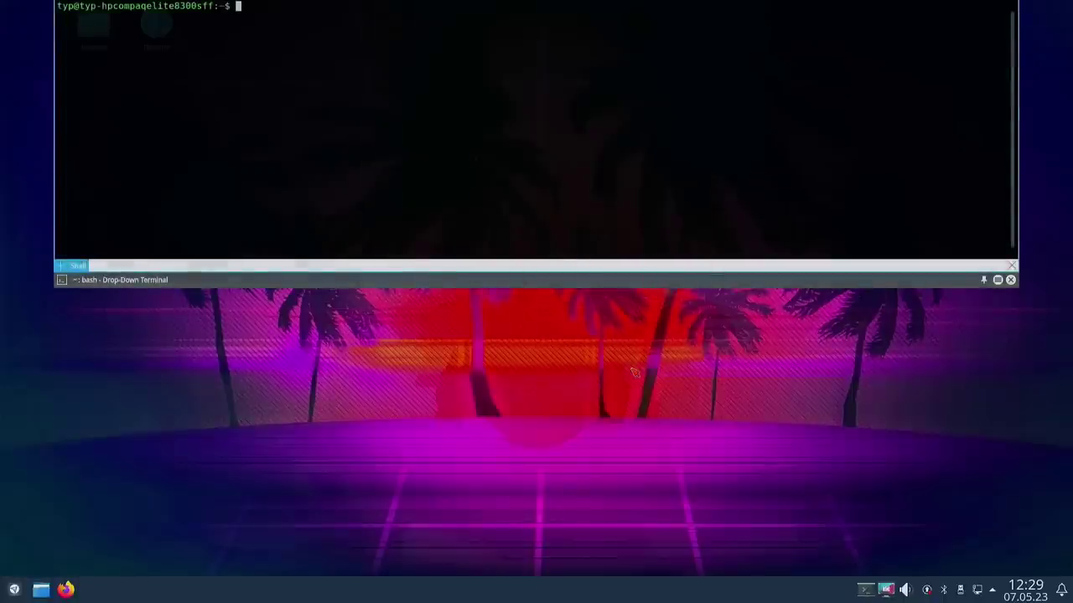
key("F12")
key("F12")
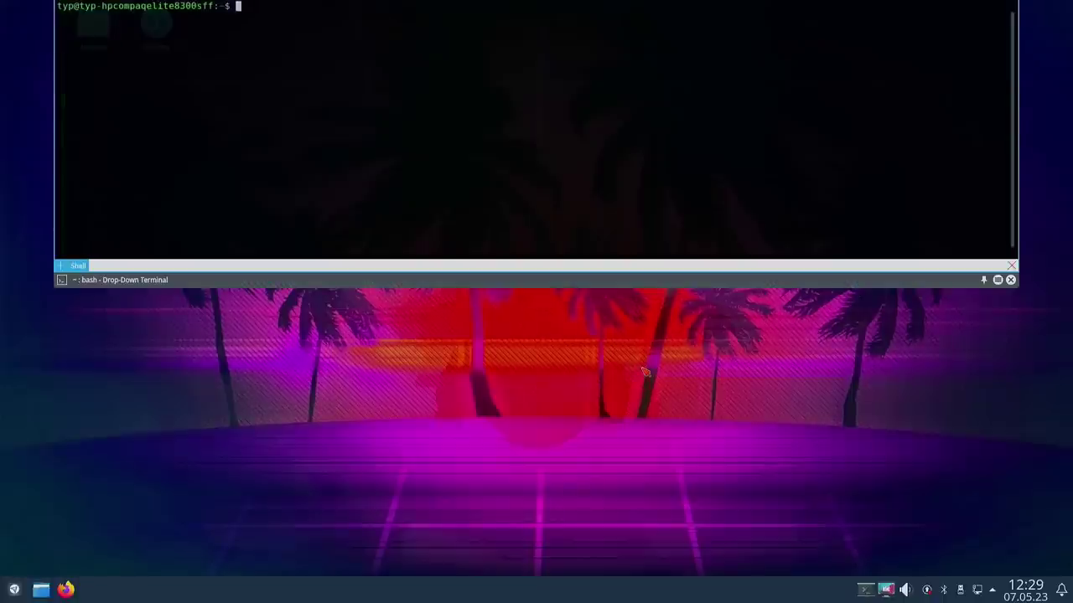
key("F12")
key("F12")
key("F12")
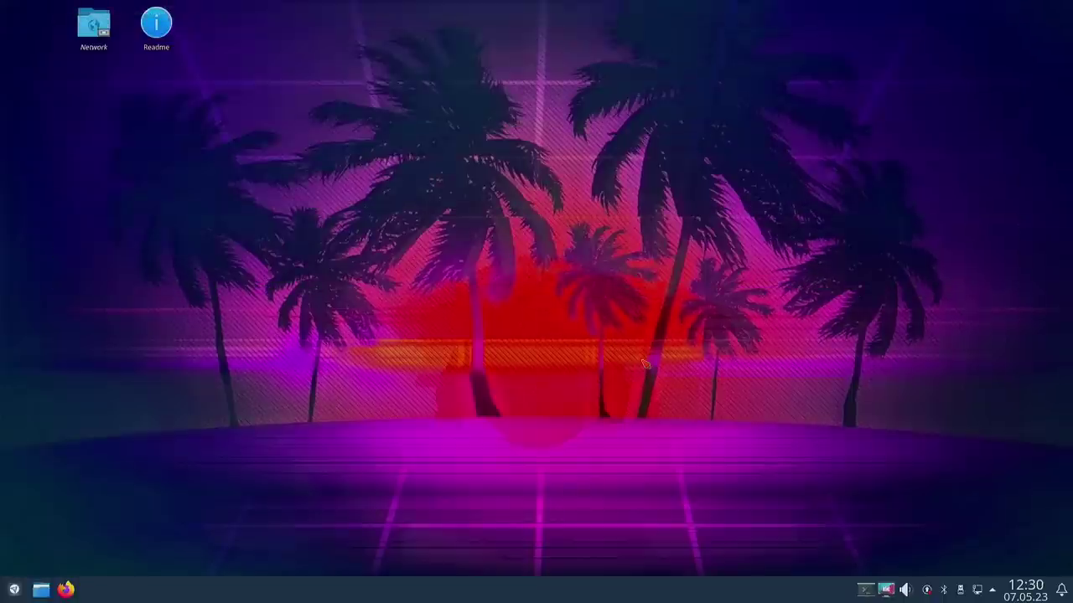
key("F12")
key("F12")
key("F12")
key("F12")
key("F12")
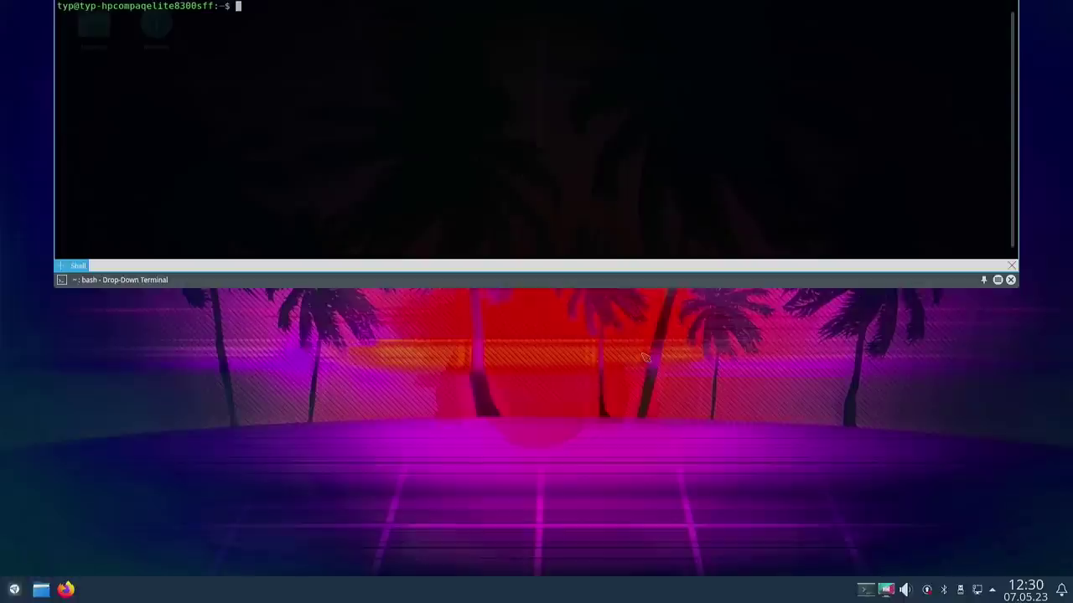
key("F12")
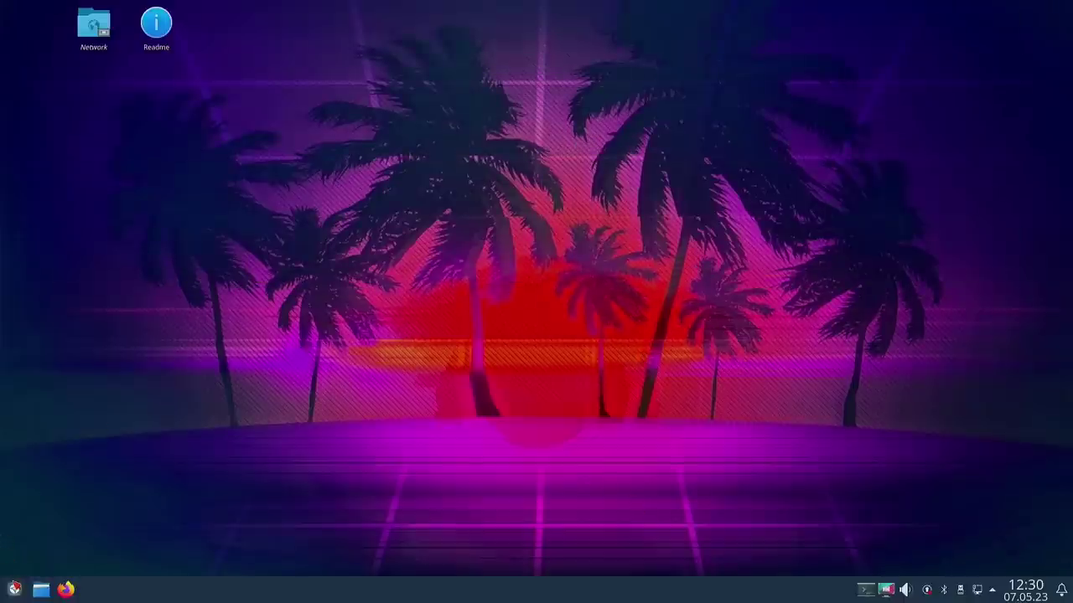
Step: Browse the application launcher to the Büroprogramme category showing the LibreOffice programs
left_click(15, 589)
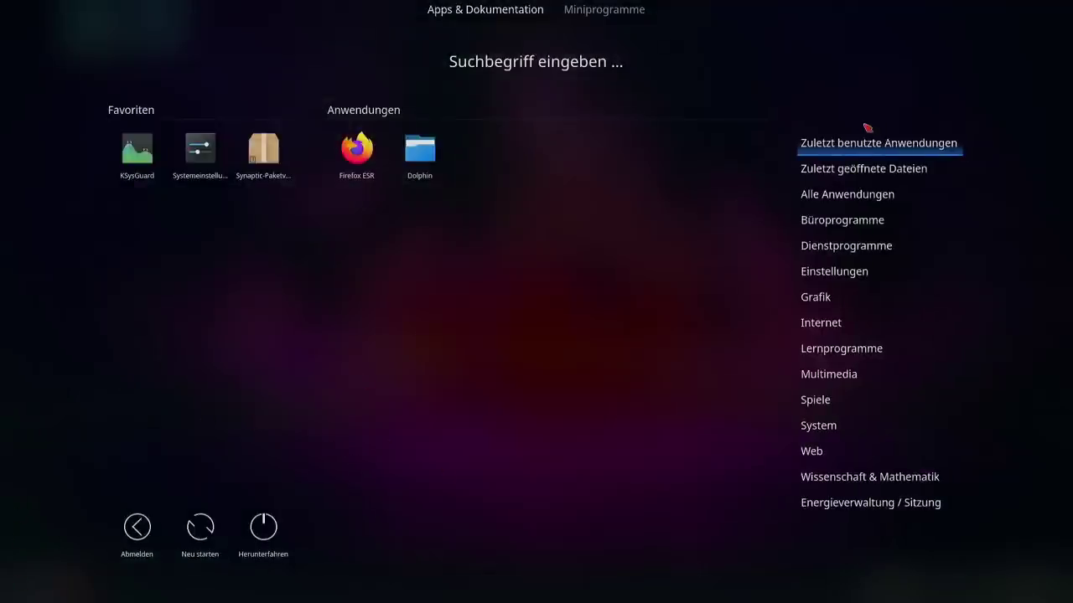
mouse_move(863, 480)
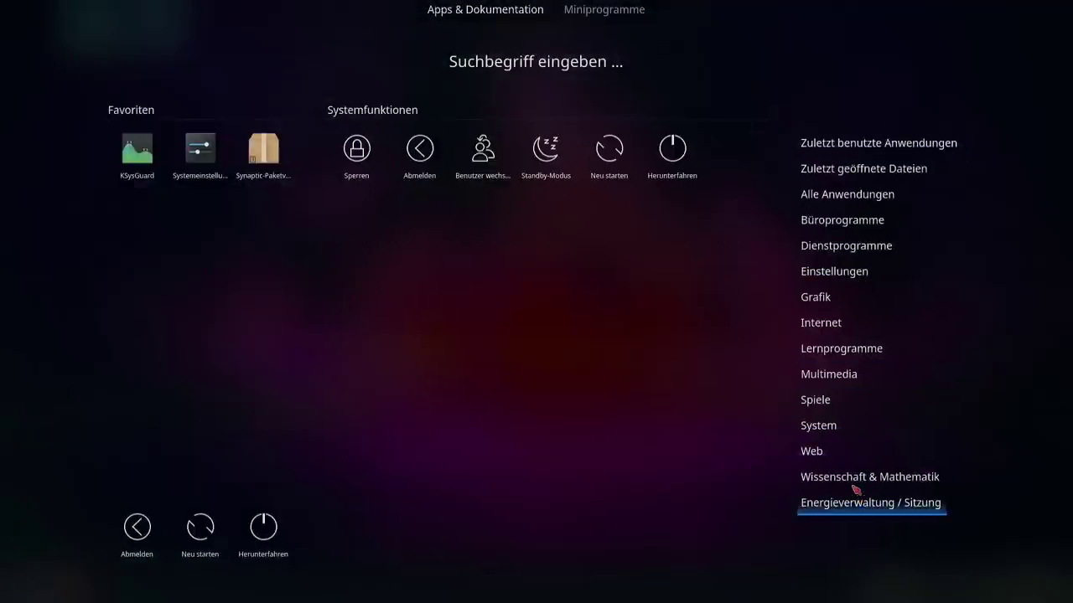
mouse_move(829, 322)
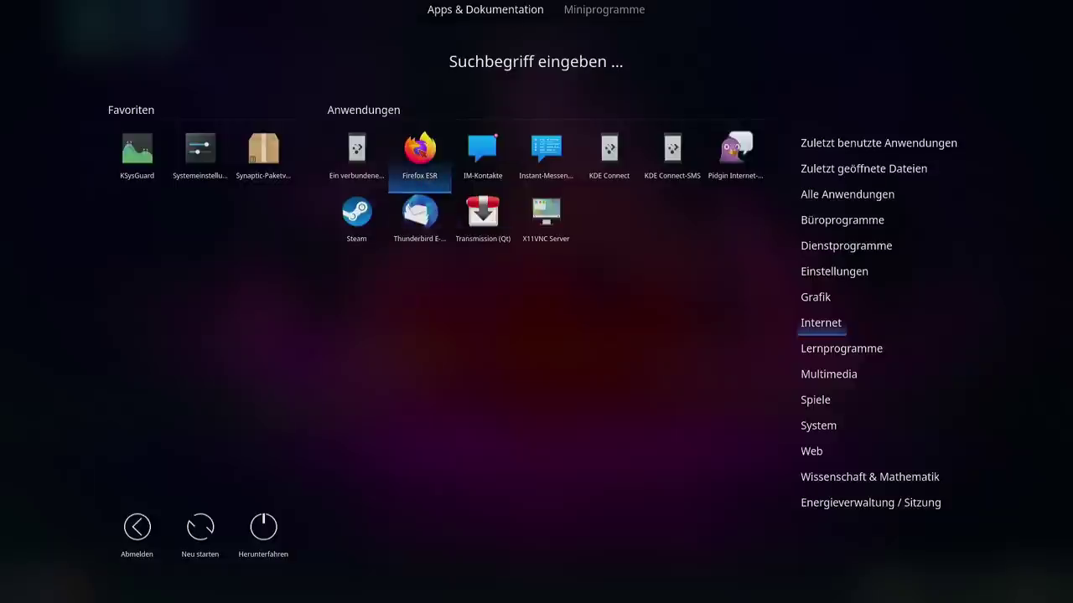
right_click(423, 153)
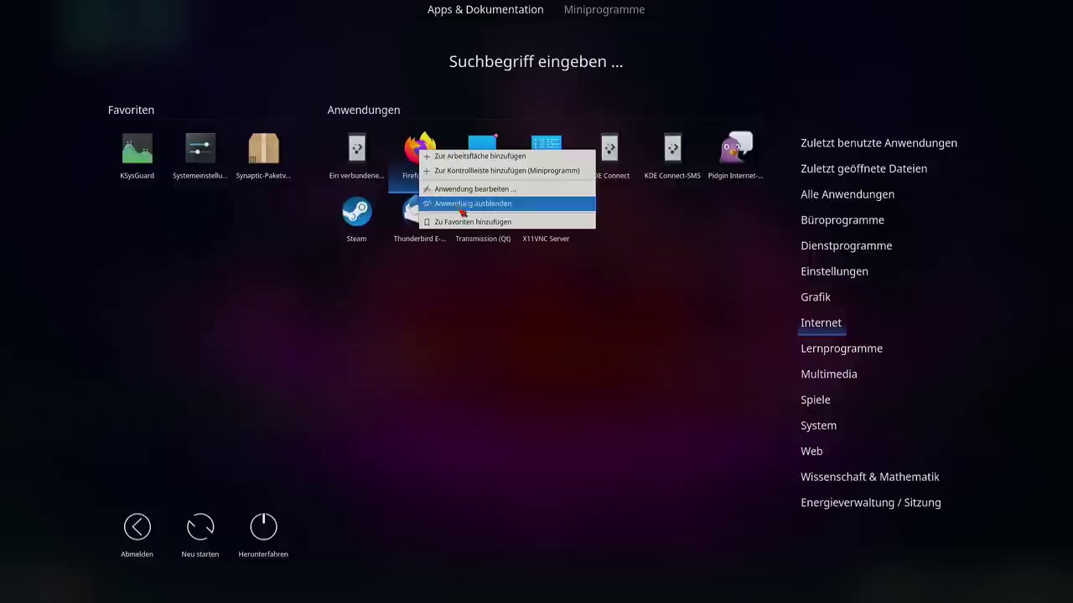
left_click(476, 331)
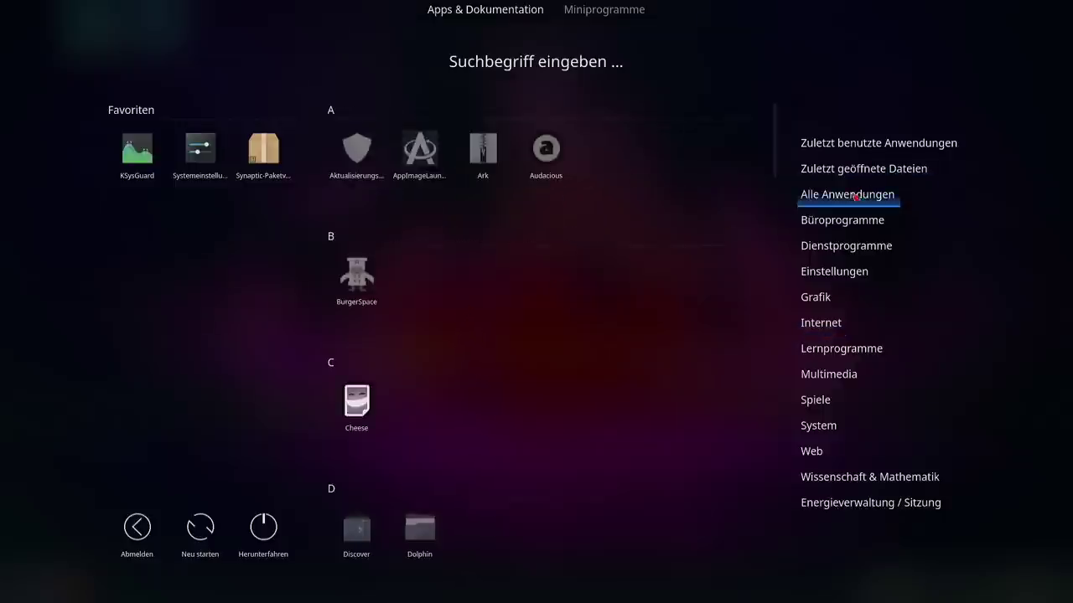
mouse_move(835, 225)
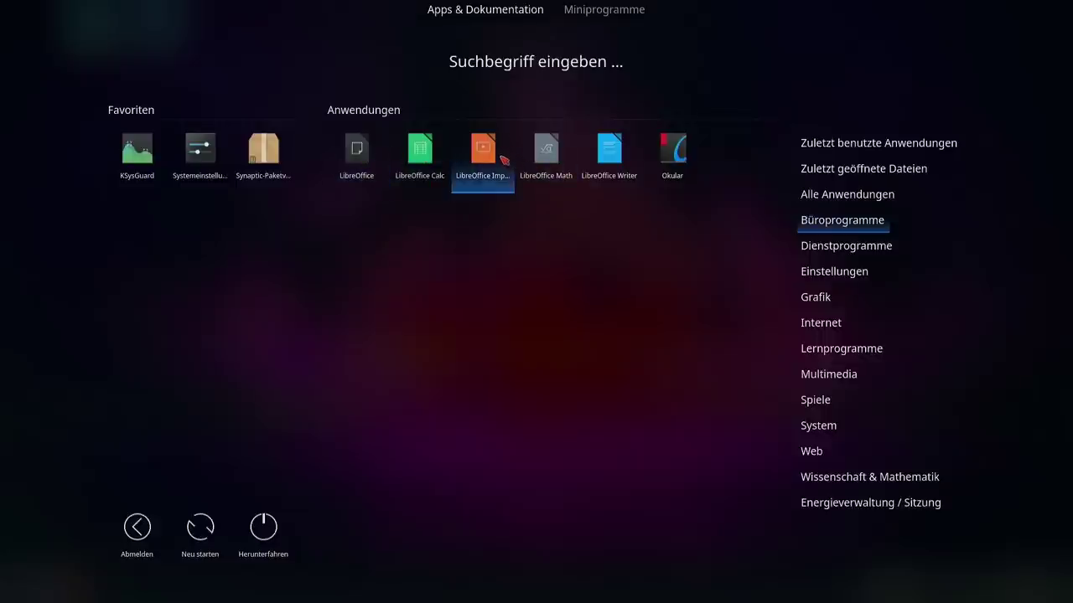
Step: Start LibreOffice and open its Options dialog from the Tools menu
left_click(357, 155)
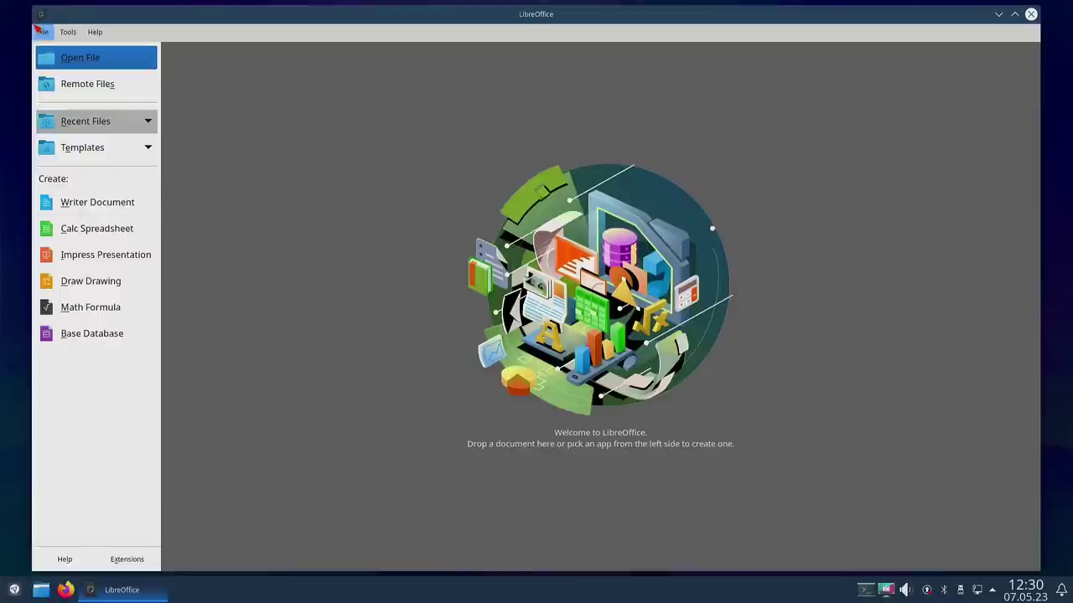
left_click(42, 33)
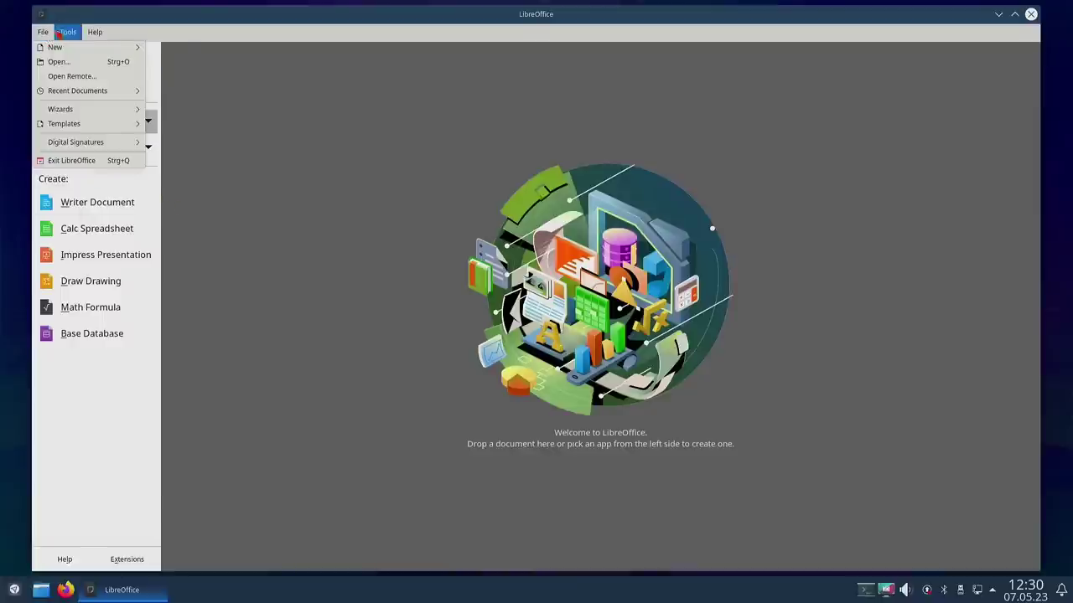
mouse_move(69, 33)
left_click(85, 90)
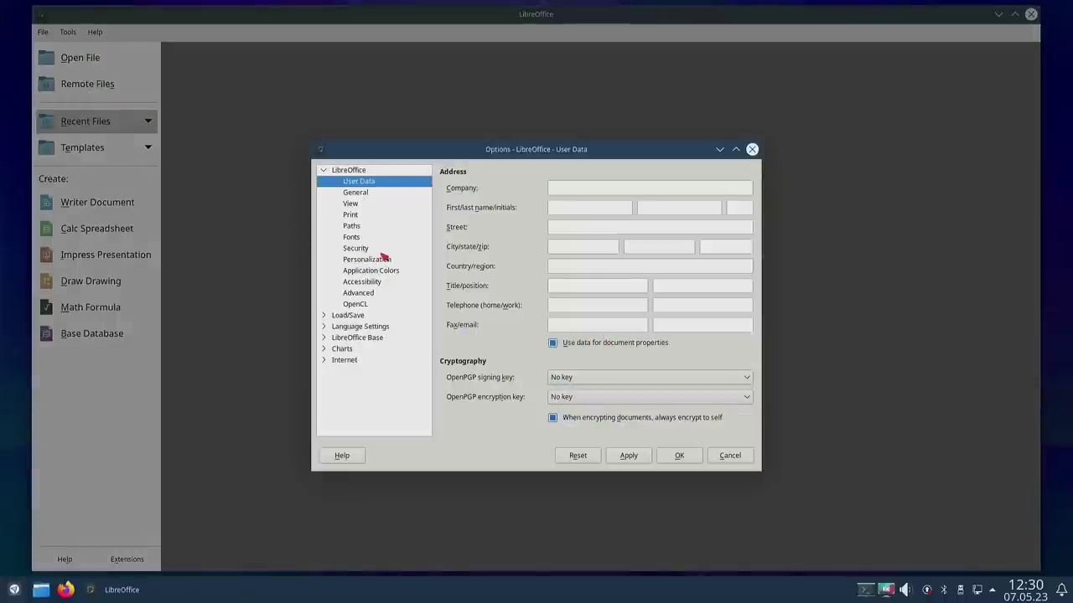
Step: Show Language Settings > Languages and review interface languages, keeping Default - English (USA)
left_click(326, 327)
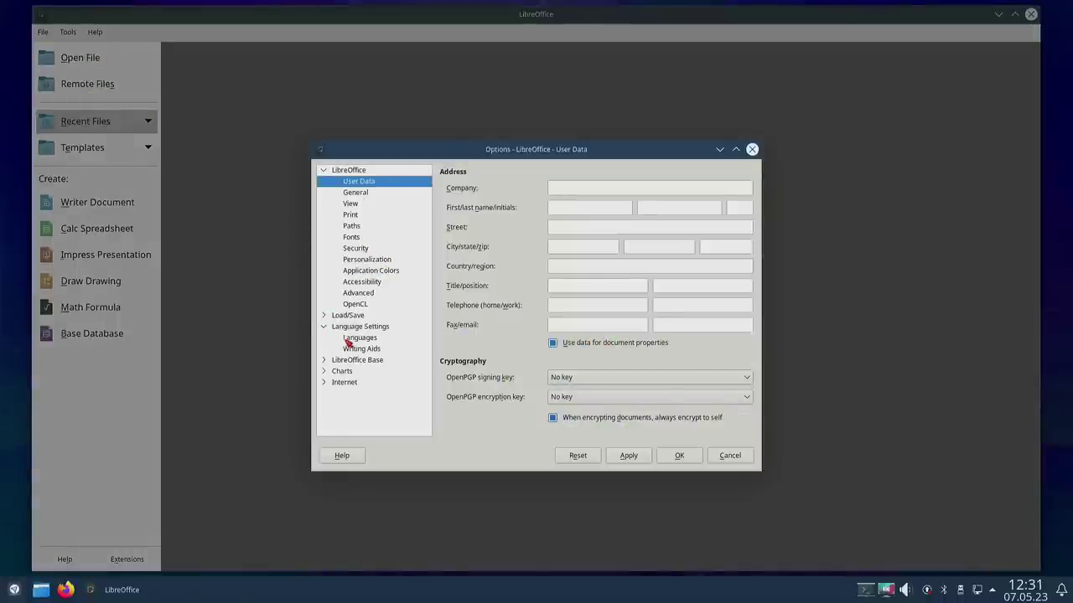
left_click(356, 337)
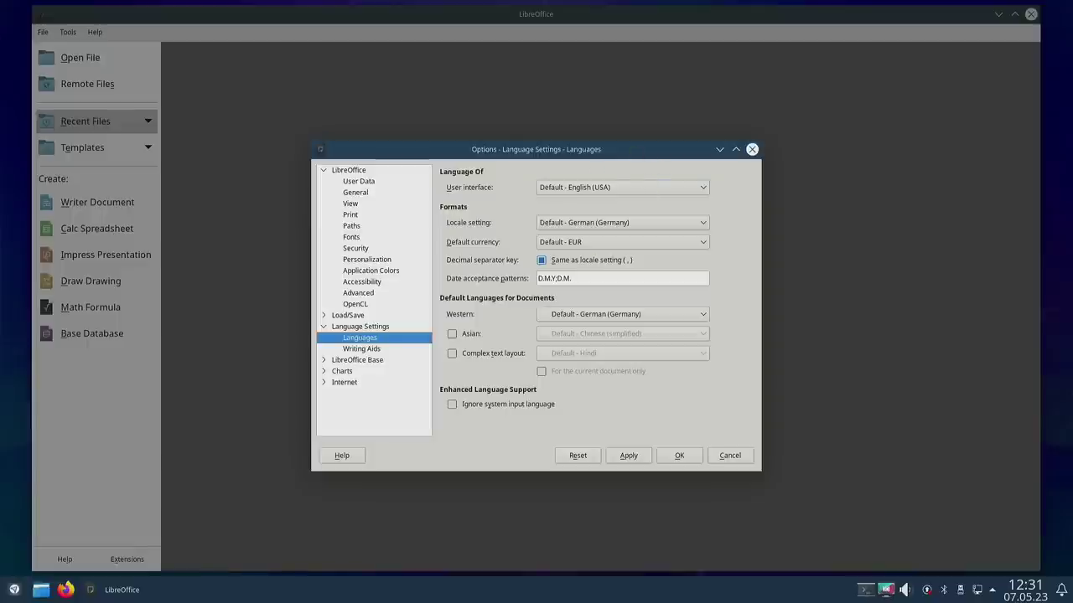
left_click(611, 190)
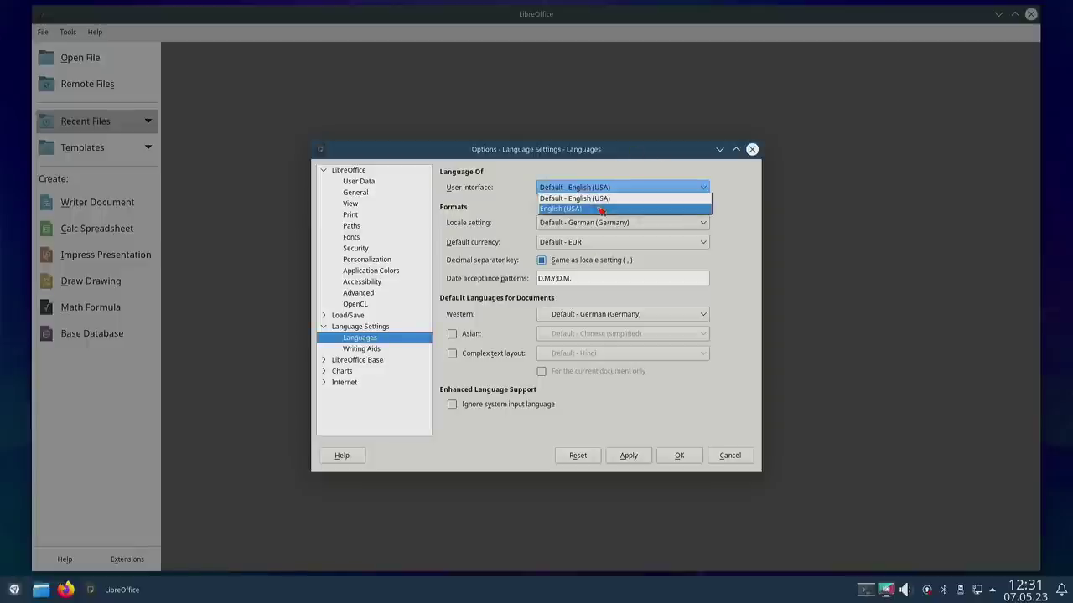
left_click(603, 199)
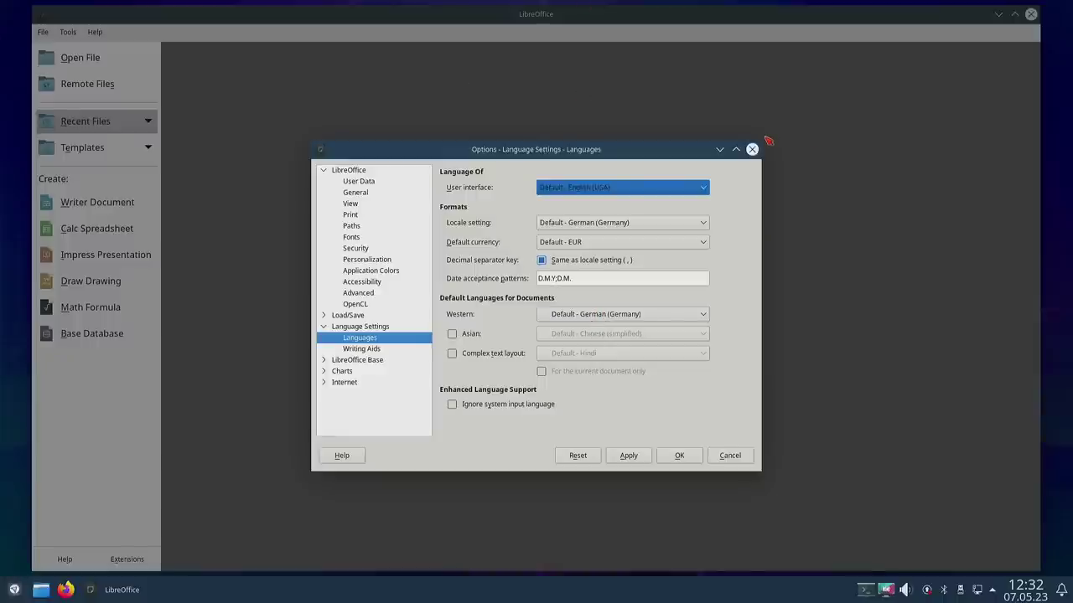
Step: Drop down the Yakuake terminal and enlarge its text size and height
key("F12")
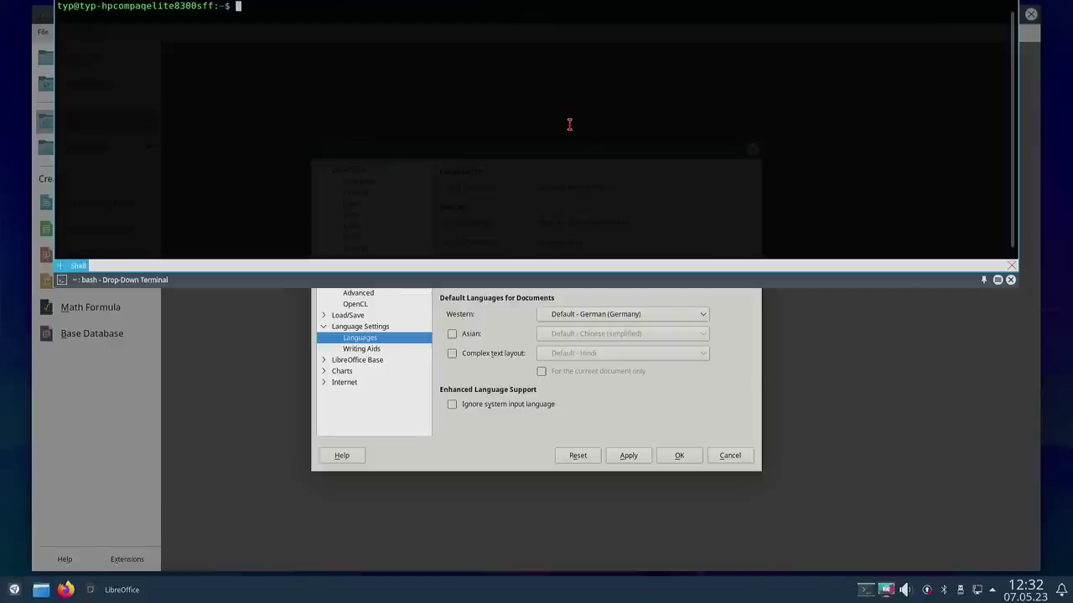
type("sudo ++")
key("BackSpace")
key("BackSpace")
key("ctrl+plus")
key("ctrl+plus")
key("ctrl+plus")
key("ctrl+plus")
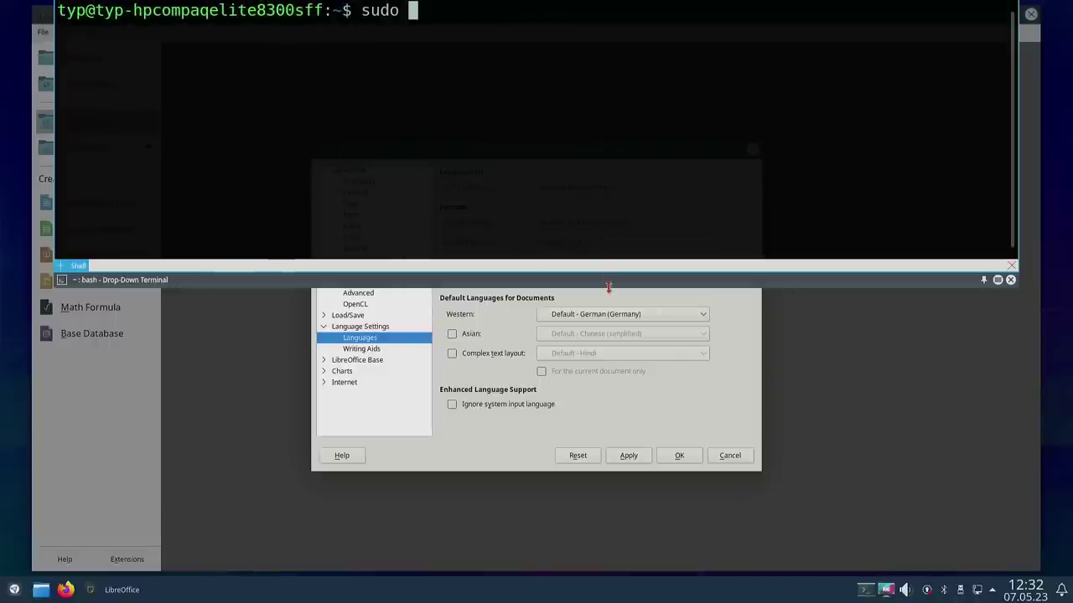
key("alt+shift+Down")
key("alt+shift+Down")
key("alt+shift+Down")
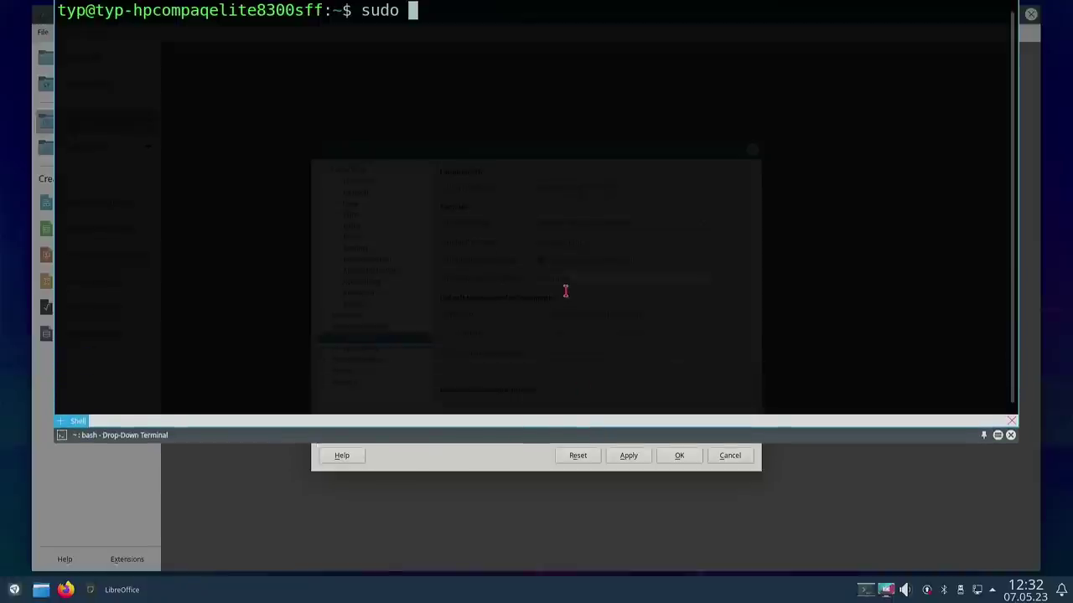
Step: Run sudo apt update with the administrator password, then clear the screen
type("apt update")
key("Return")
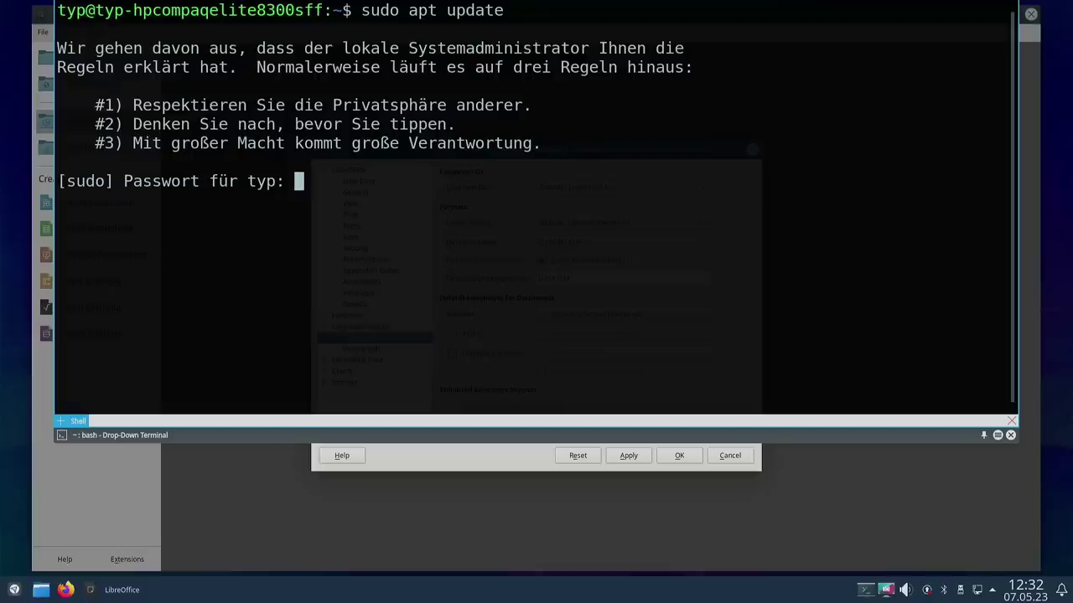
key("Return")
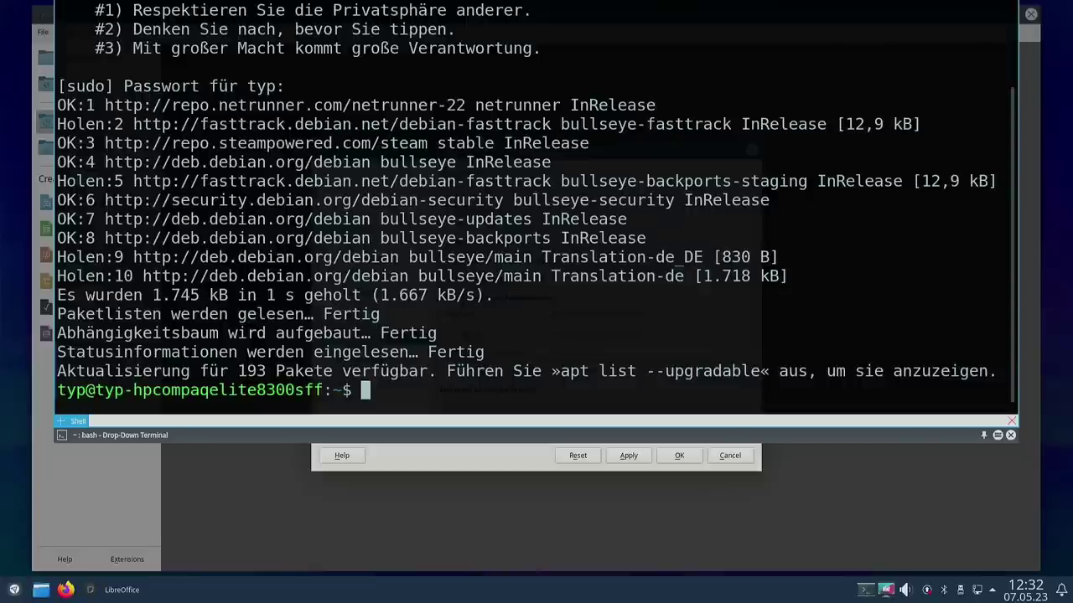
key("ctrl+l")
Step: Install libreoffice-l10n-de via sudo apt install, fixing the 'intall' typo, then hide Yakuake
type("su")
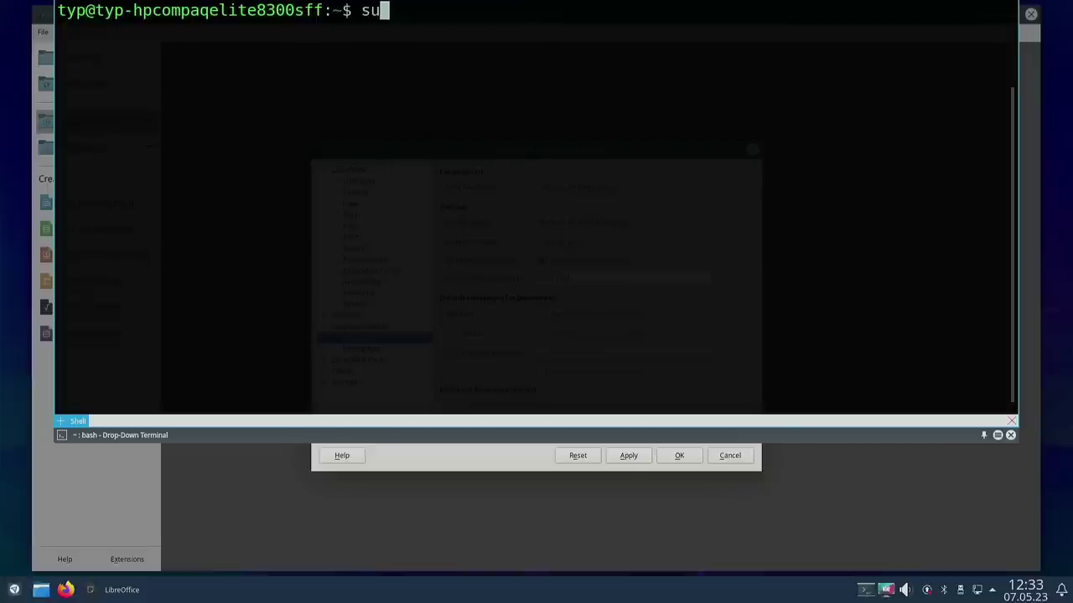
type("do apt intall ")
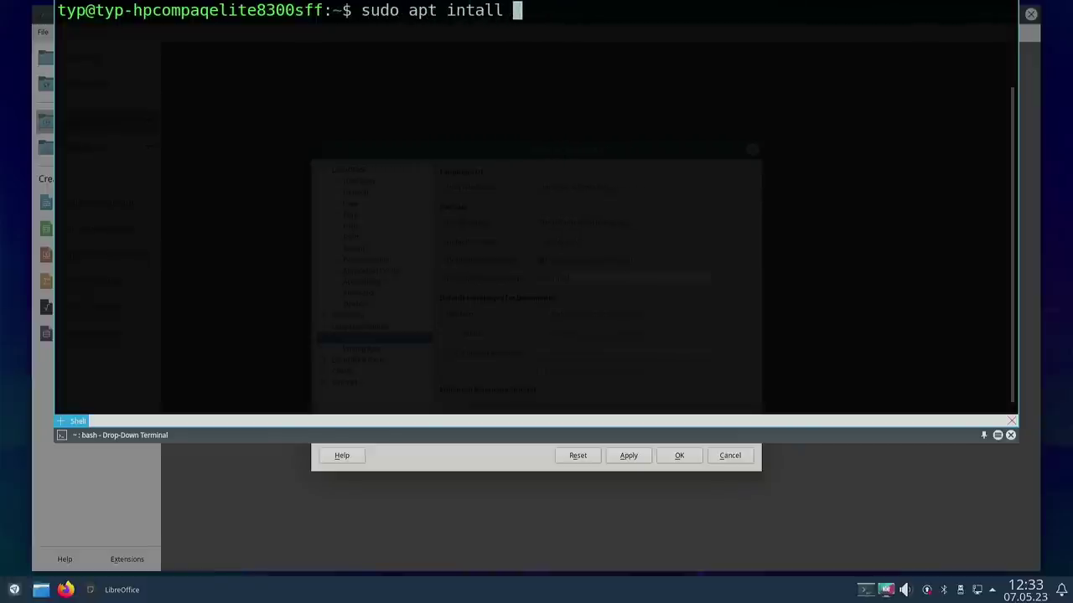
type("libre")
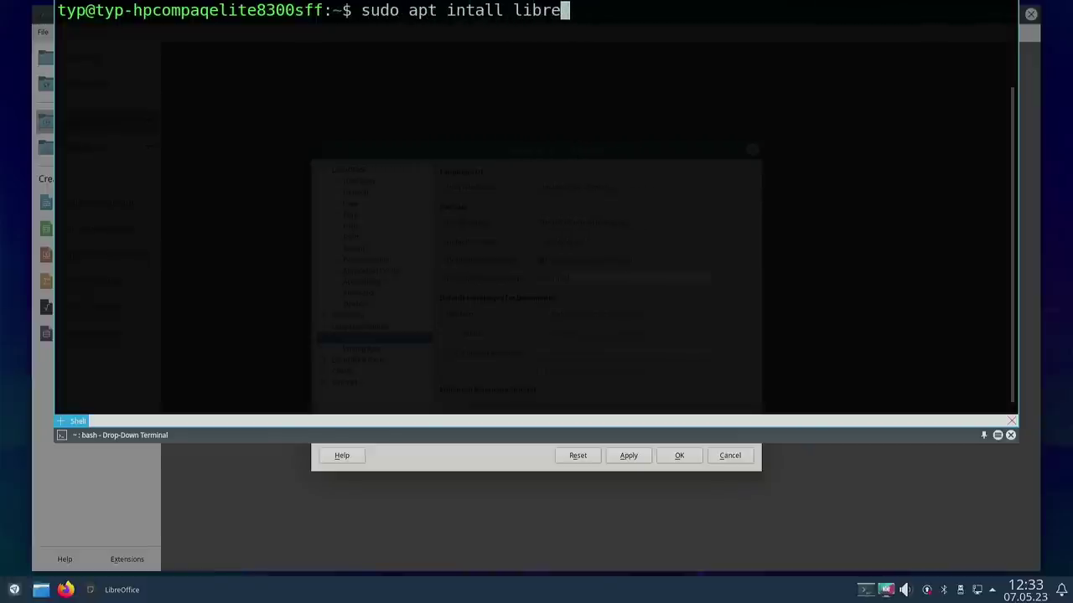
type("o")
type("ff")
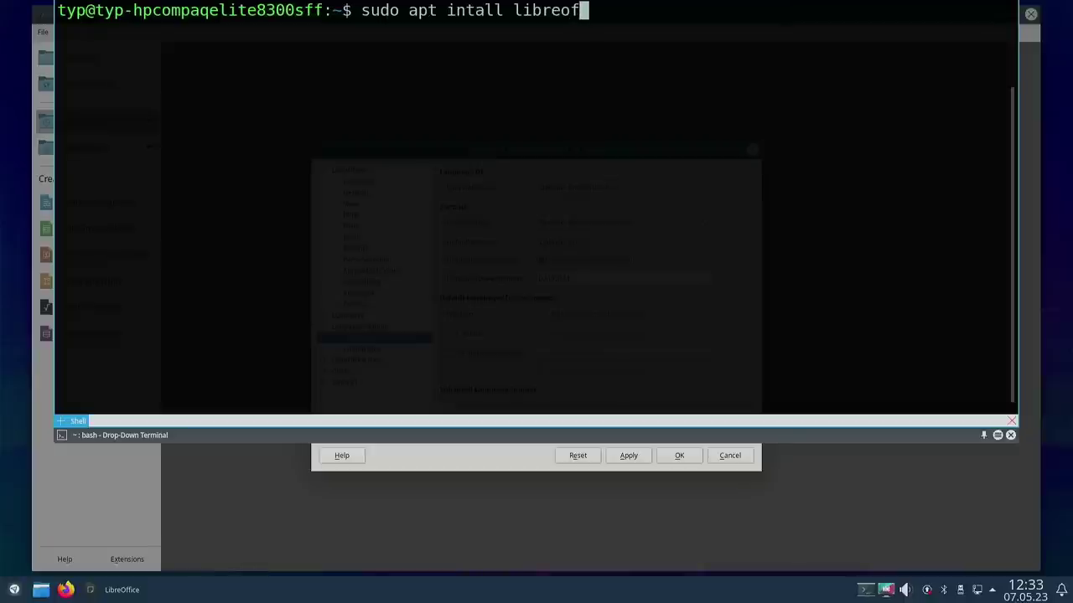
type("ice")
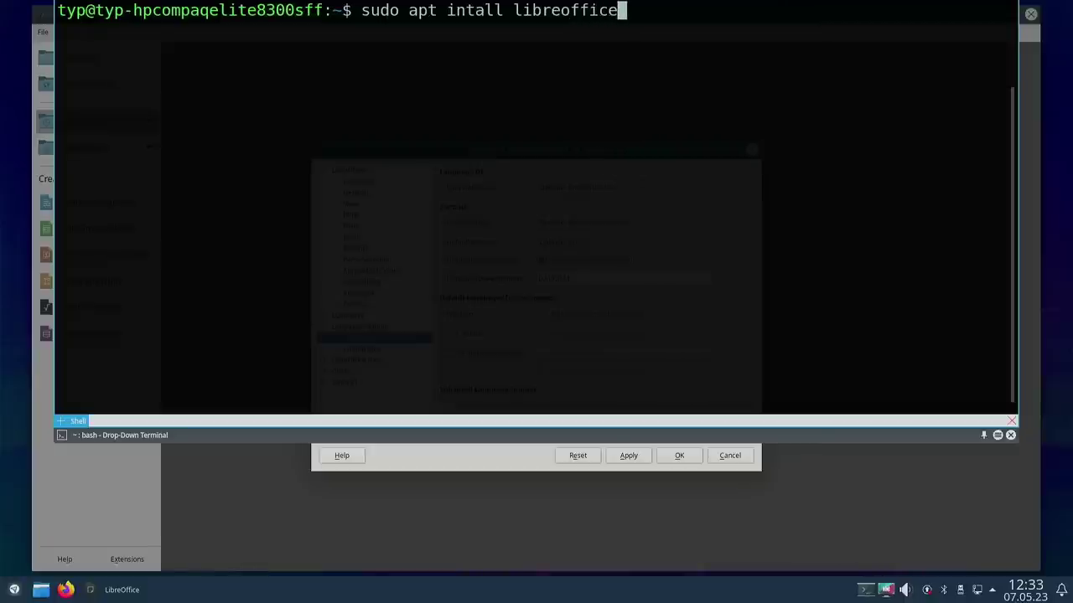
type("-l10n-de")
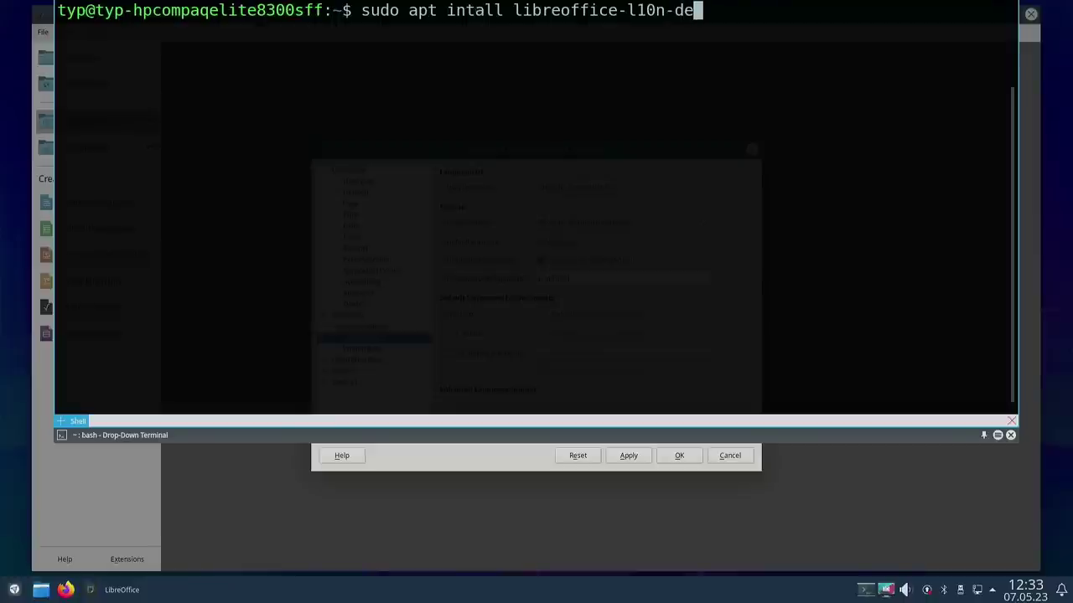
key("Return")
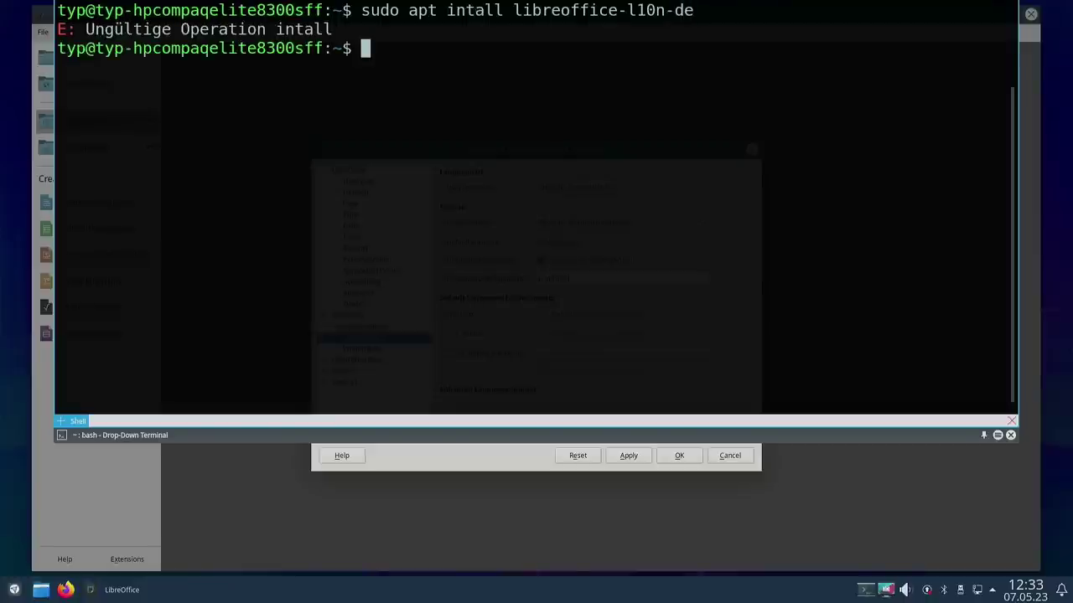
key("Up")
key("Left")
key("Left")
key("Left")
key("Left")
key("Left")
key("Left")
key("Left")
key("Left")
key("Left")
key("Left")
key("Left")
key("Left")
key("Left")
key("Left")
key("Left")
key("Left")
key("Left")
key("Left")
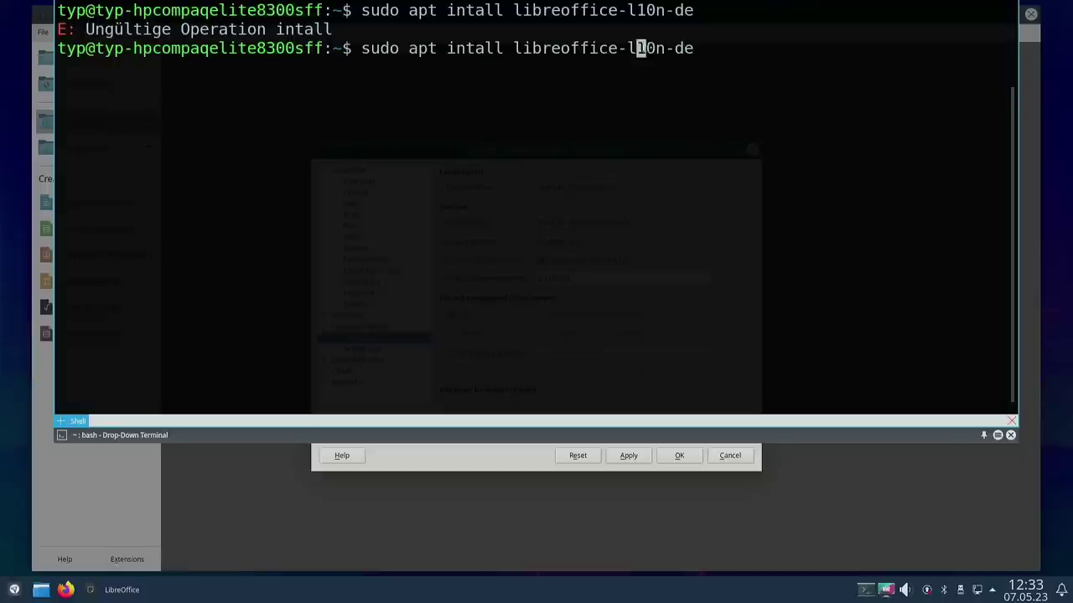
key("Left")
key("Left")
key("Left")
key("Left")
key("Left")
key("Left")
key("Left")
key("Left")
key("Right")
key("Right")
type("s")
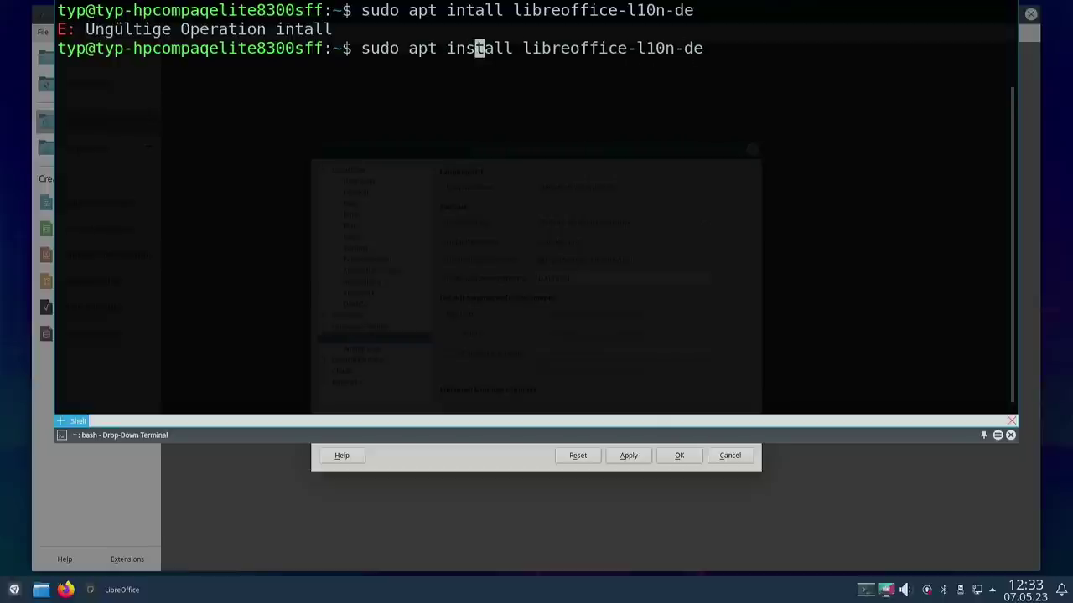
key("Return")
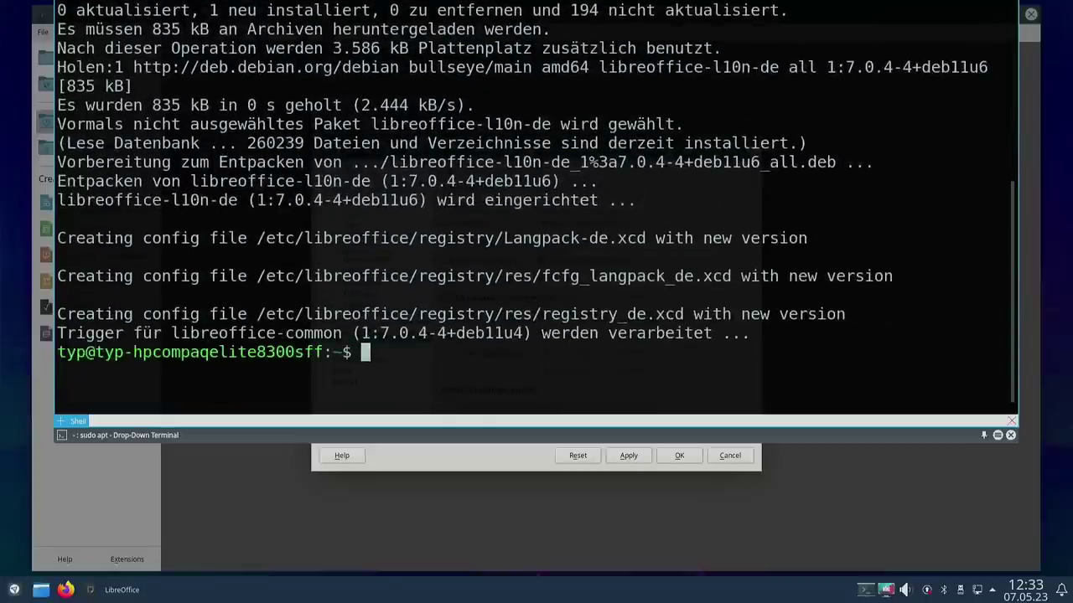
key("F12")
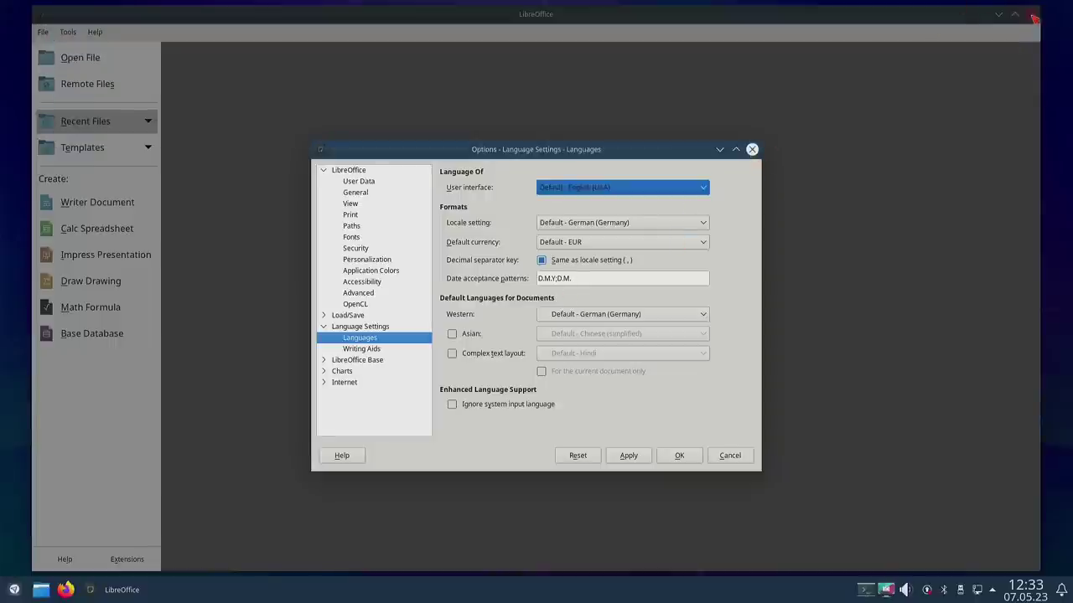
Step: Cancel Options, close LibreOffice, and relaunch it from Büroprogramme
left_click(731, 458)
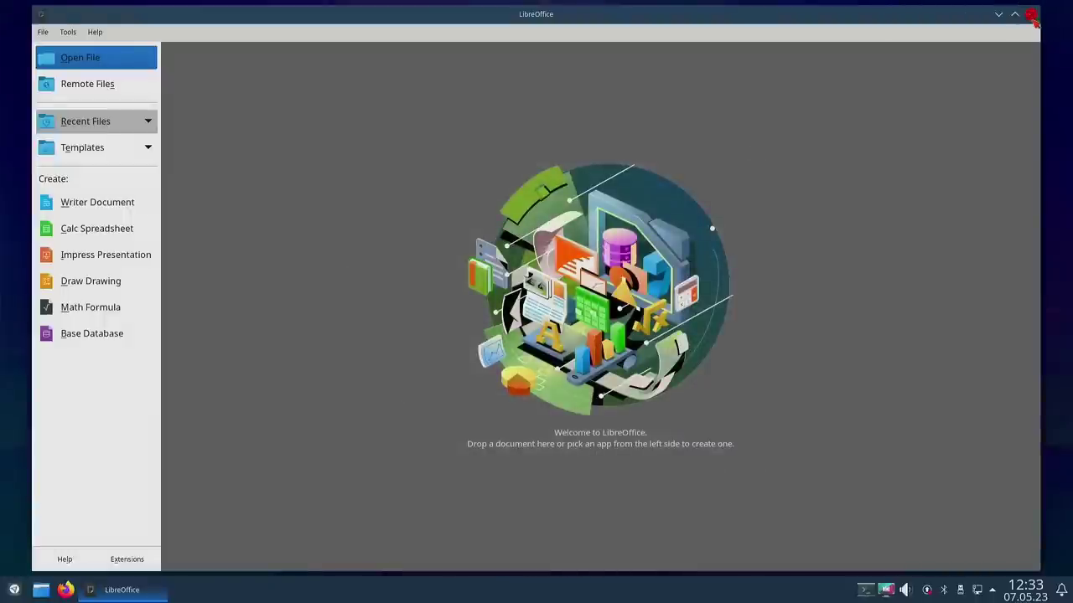
left_click(1031, 15)
left_click(14, 590)
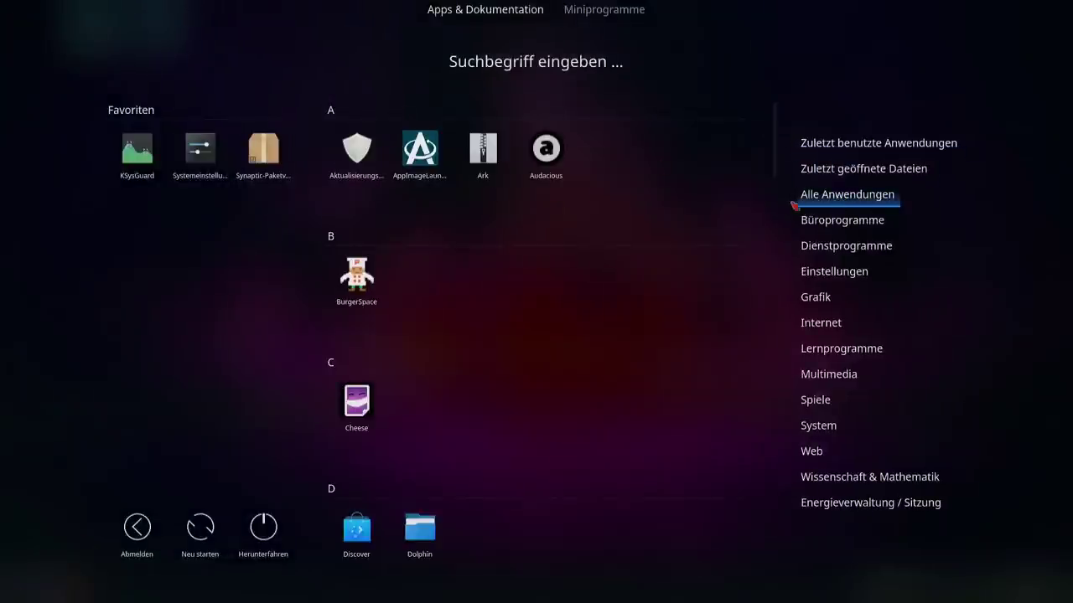
mouse_move(826, 222)
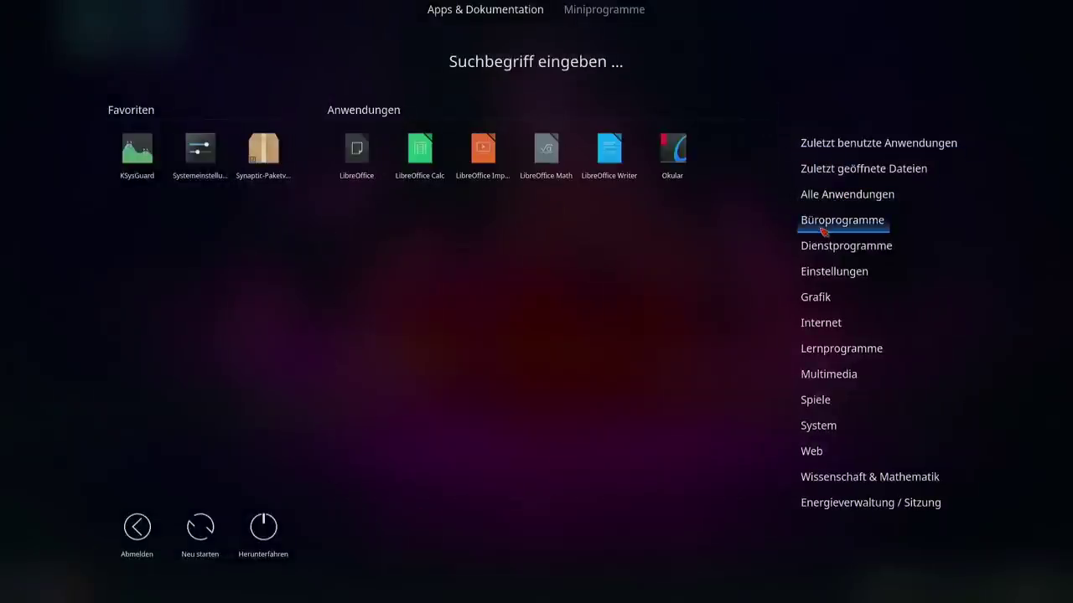
left_click(356, 159)
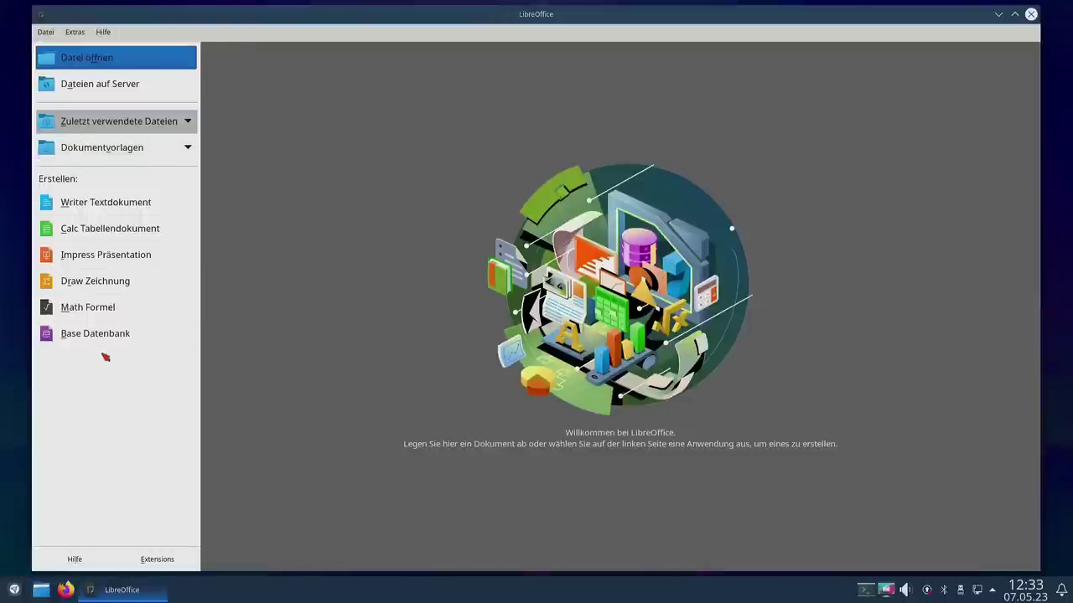
Step: Confirm the Datei, Extras and Hilfe menus are German, then quit LibreOffice with Ctrl+Q
left_click(50, 36)
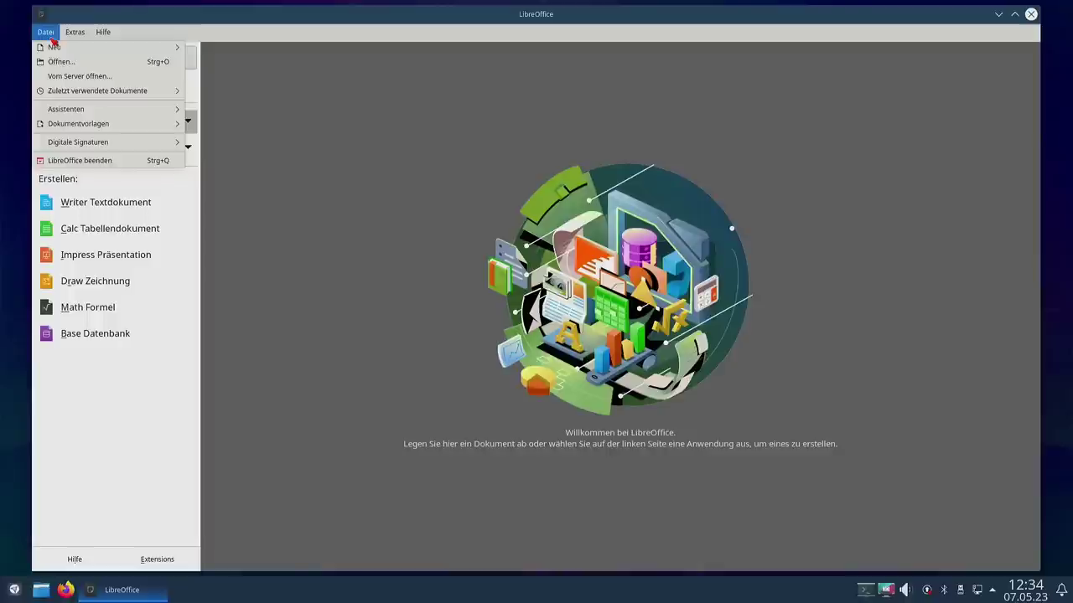
left_click(509, 169)
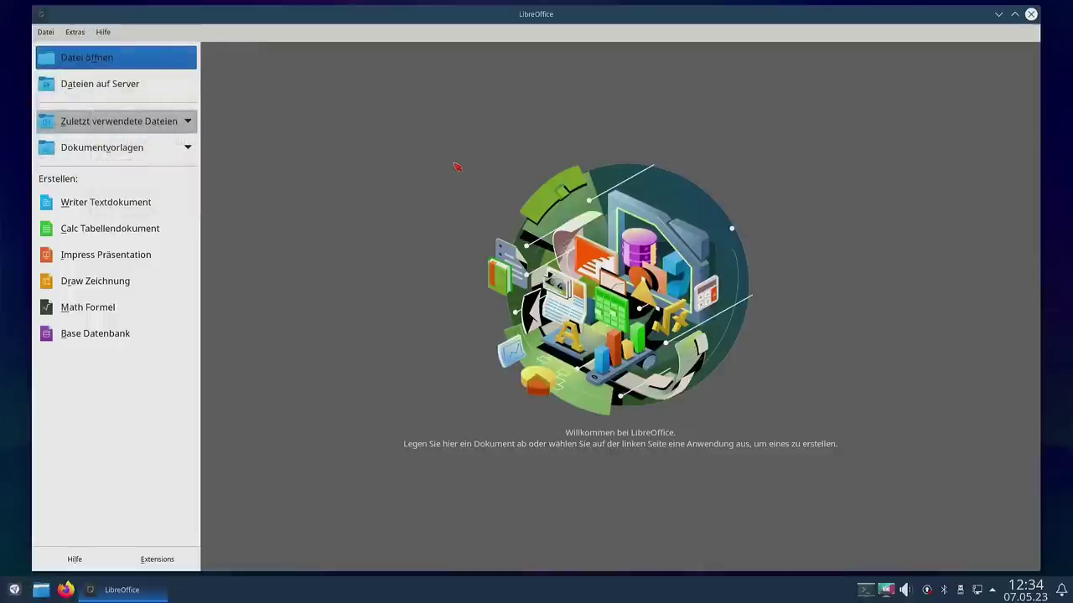
key("ctrl+q")
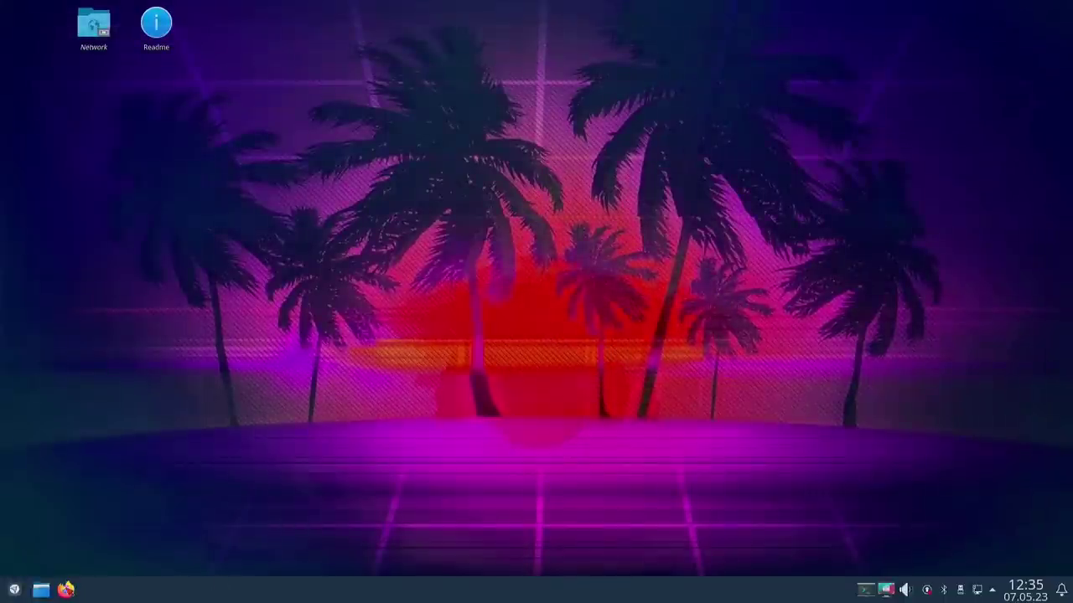
Step: Find Firefox's language setting by searching 'lang', leave it English (US), and close Firefox
left_click(66, 590)
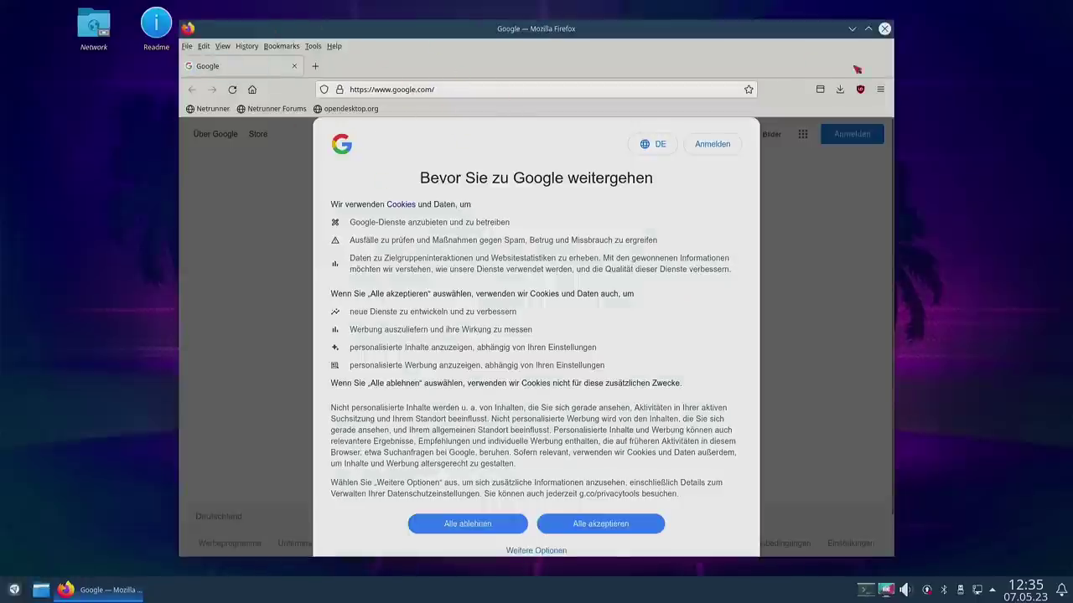
left_click(880, 89)
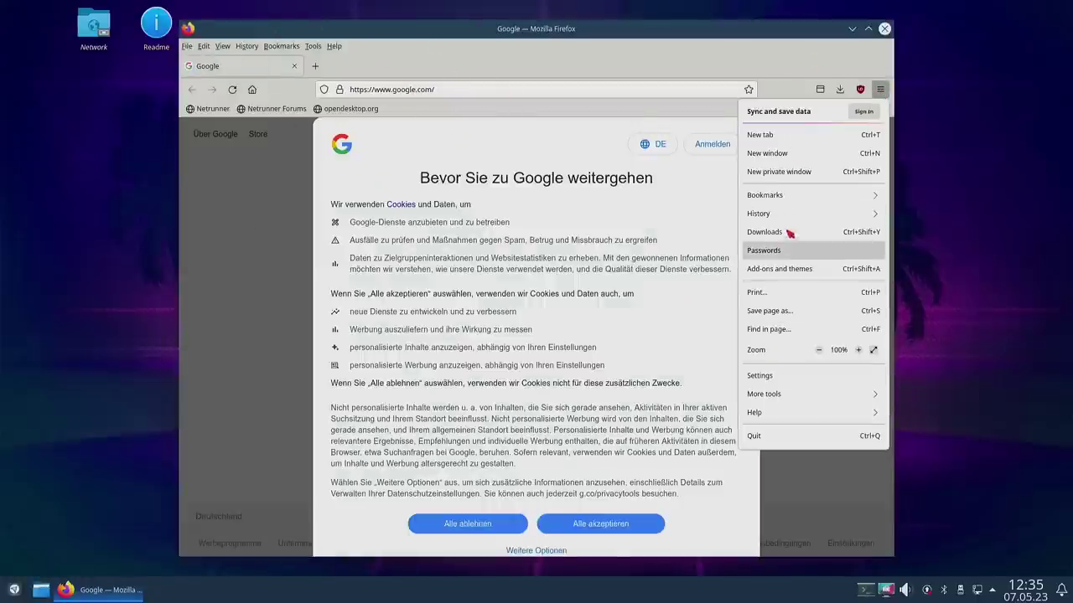
left_click(766, 376)
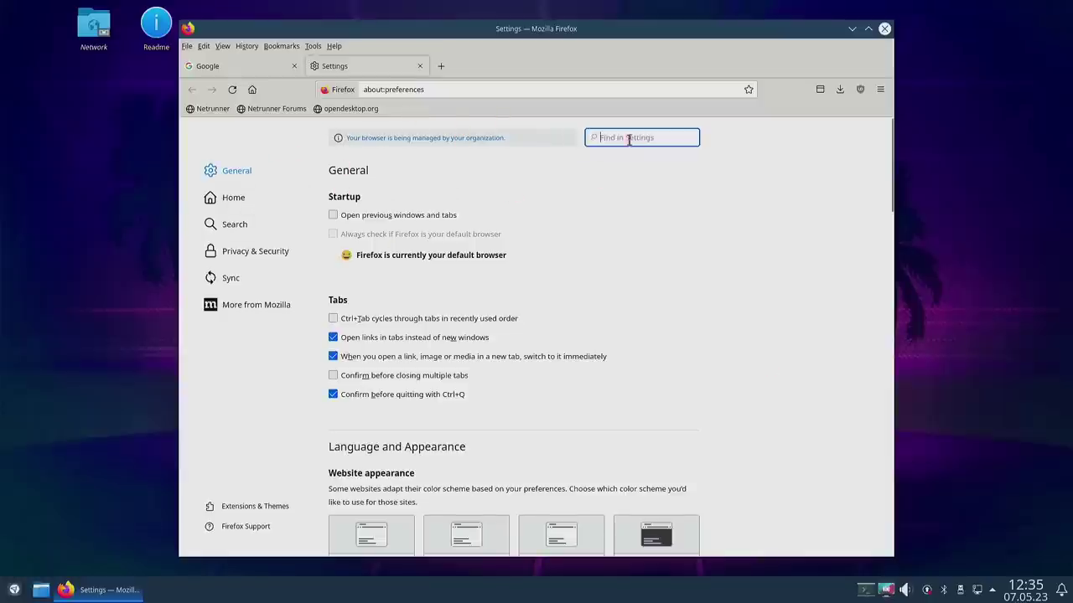
type("lang")
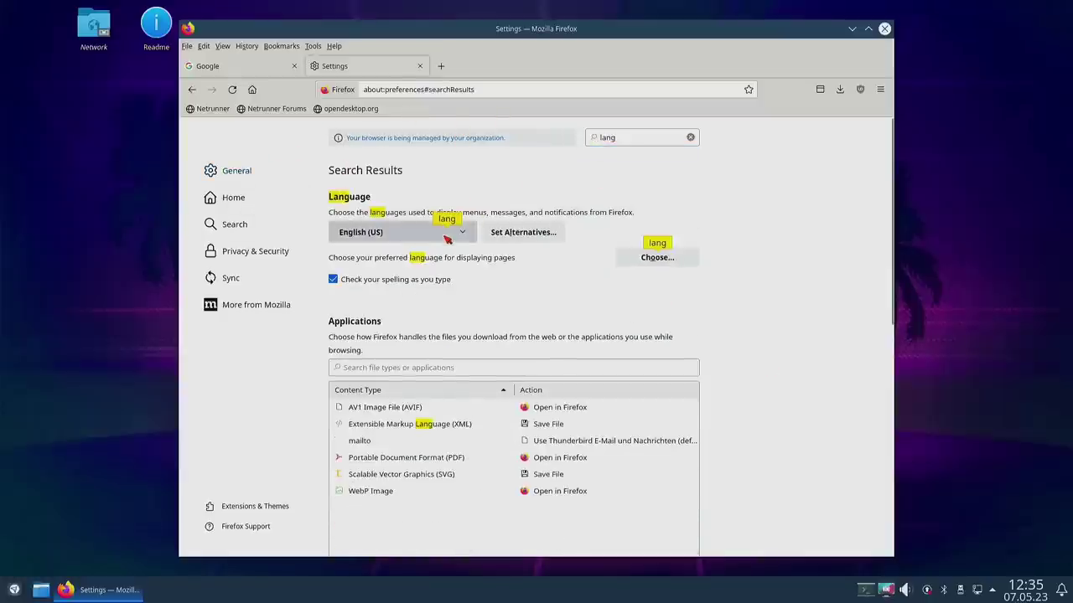
left_click(452, 232)
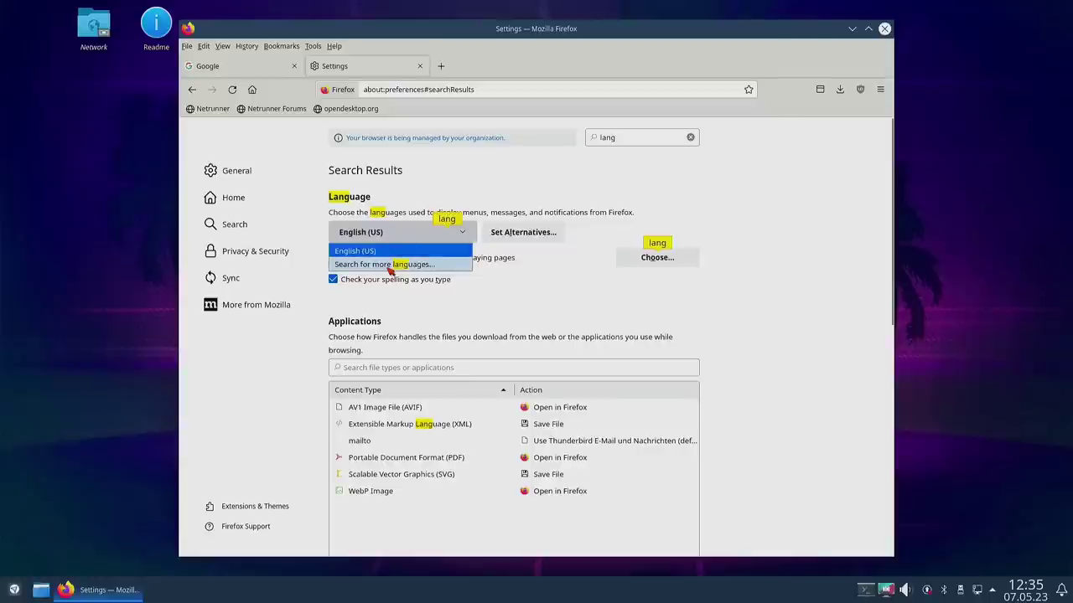
left_click(805, 308)
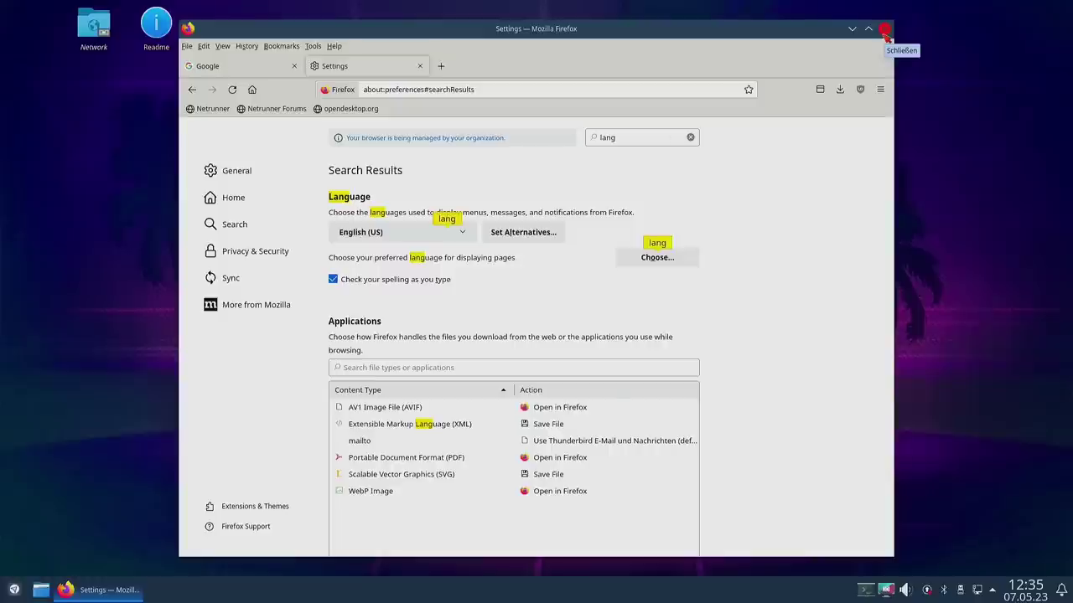
left_click(885, 34)
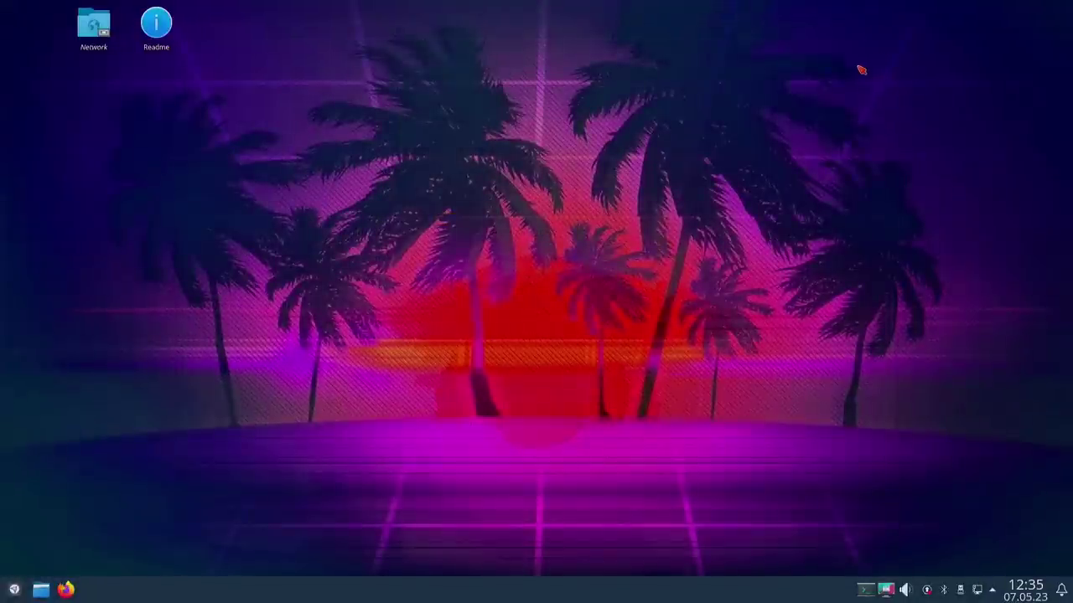
Step: Cancel the accidental new-folder dialog, then bring down Yakuake and clear the screen
key("F10")
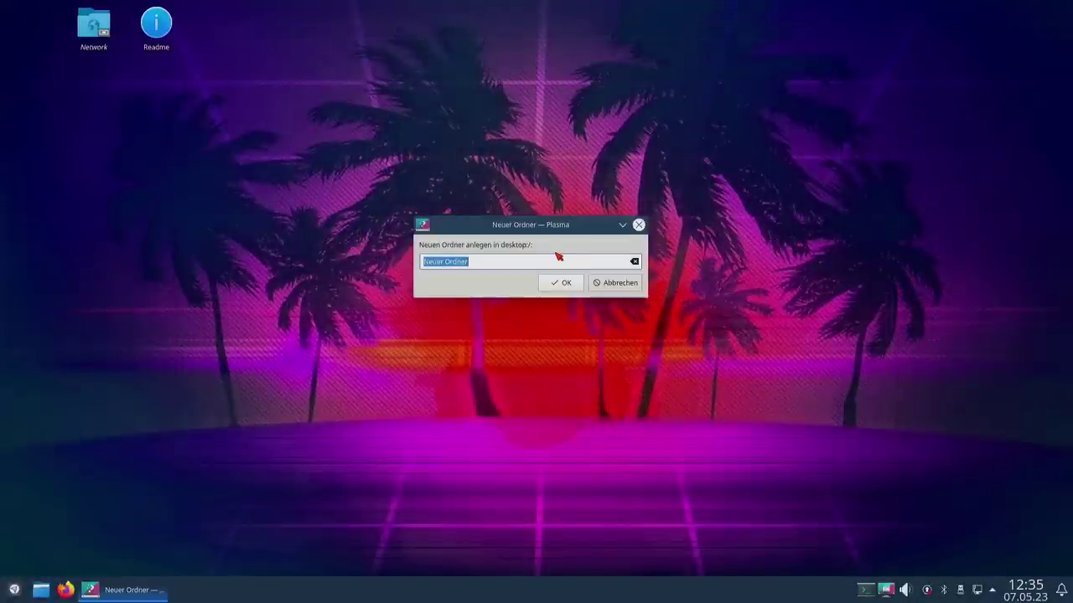
left_click(640, 225)
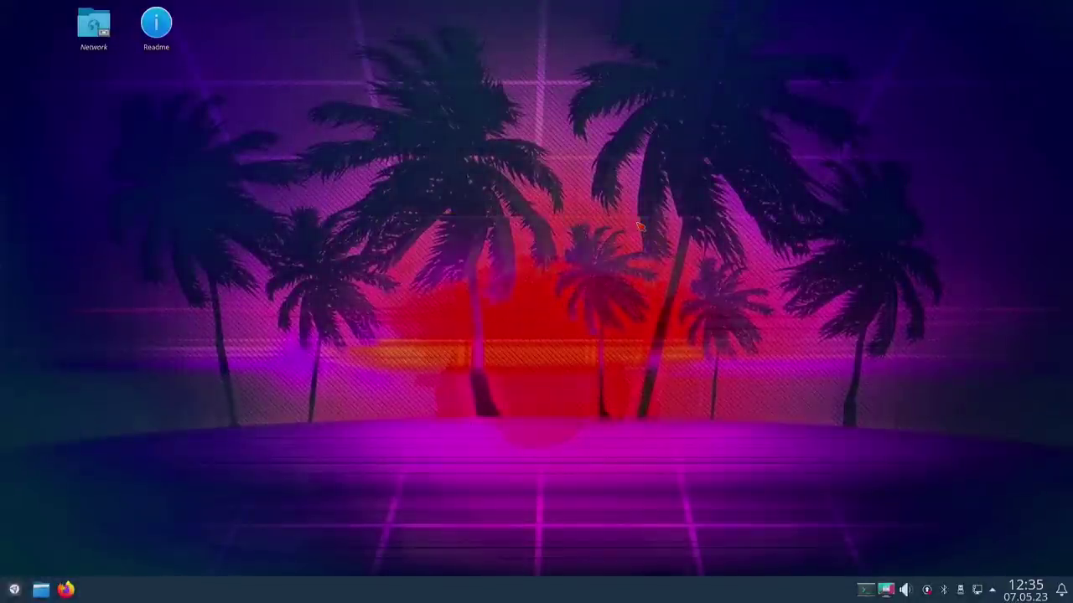
key("F12")
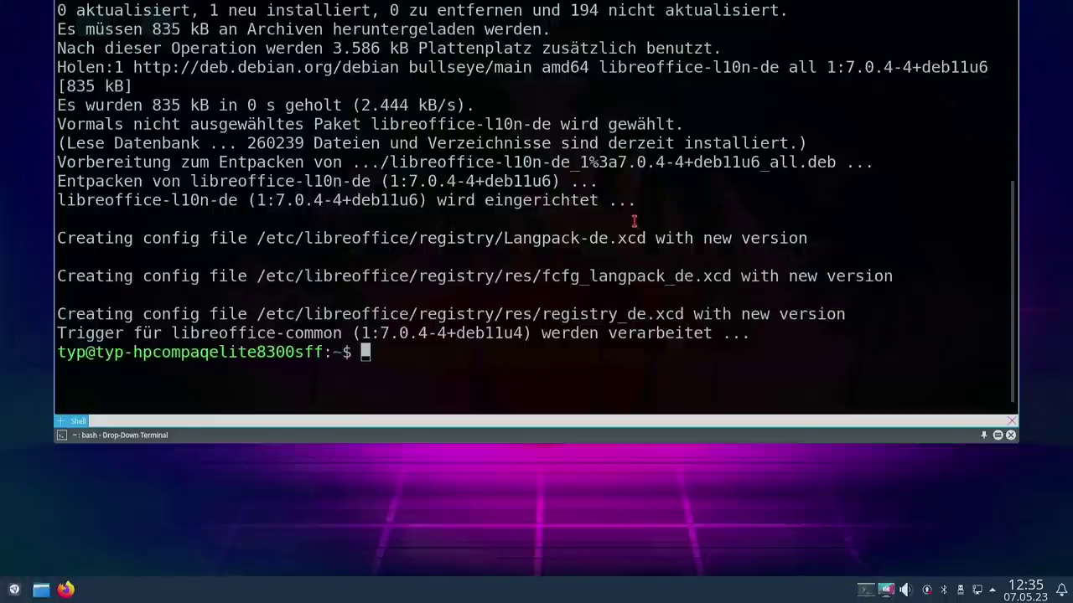
key("ctrl+l")
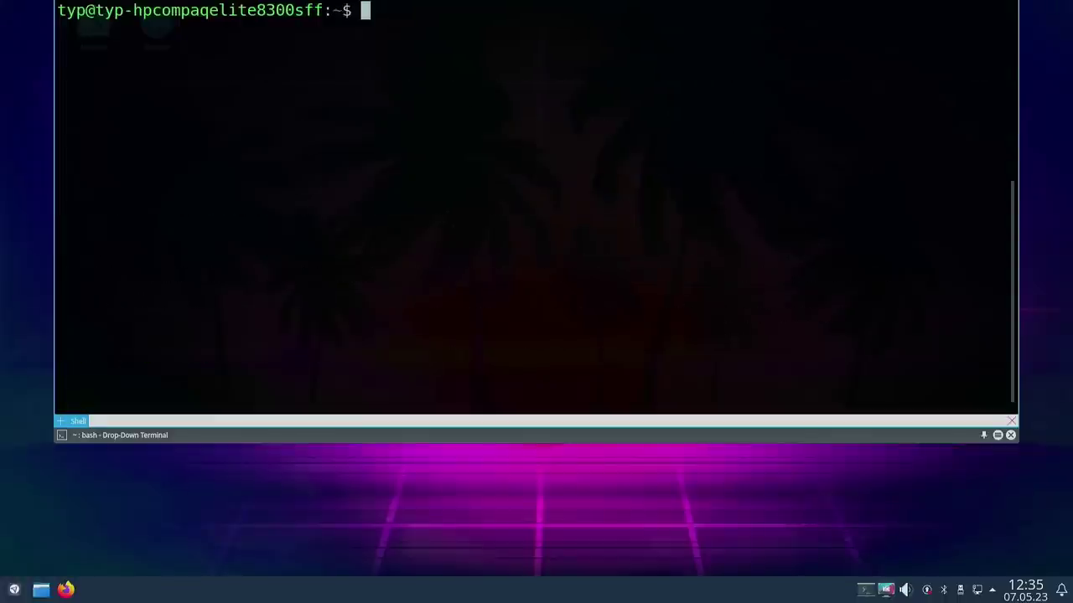
Step: Install firefox-esr-l10n-de with 'sudo apt install', confirm with J, and clear the terminal
type("sudo apt install ")
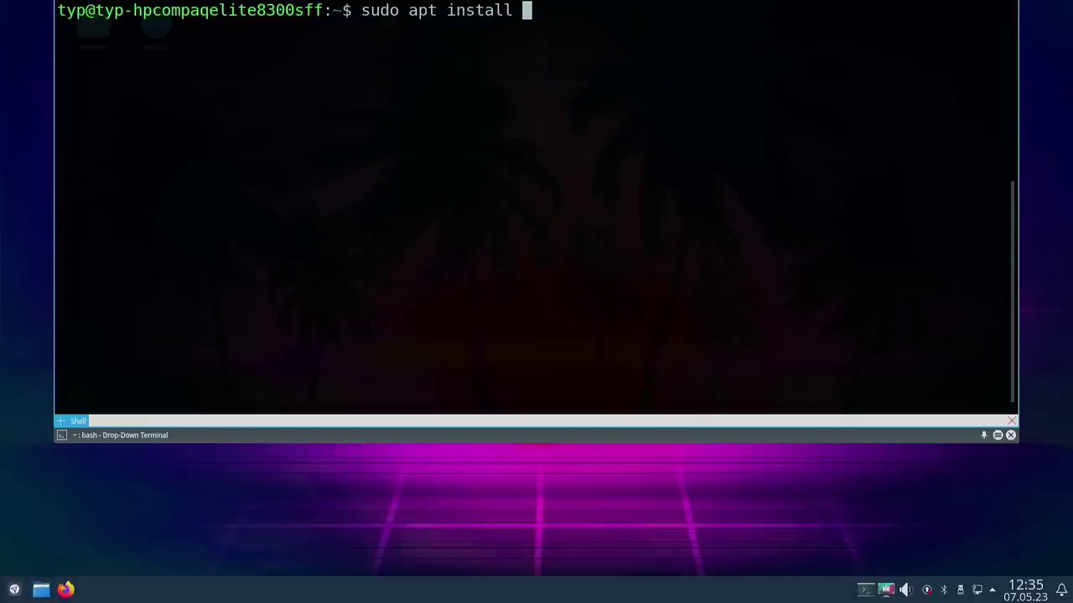
type("firefox")
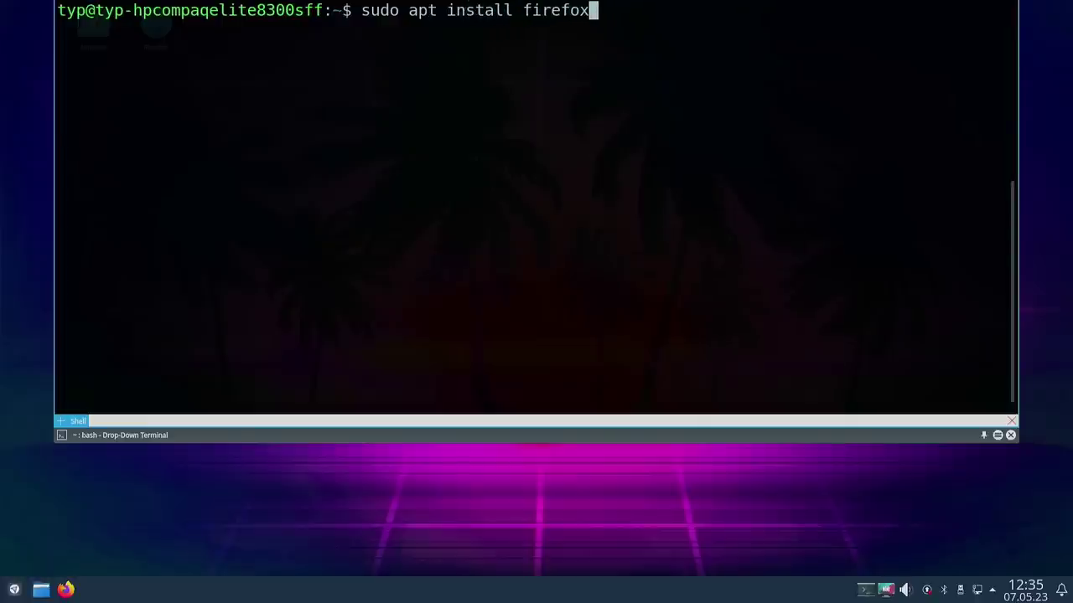
type("-esr")
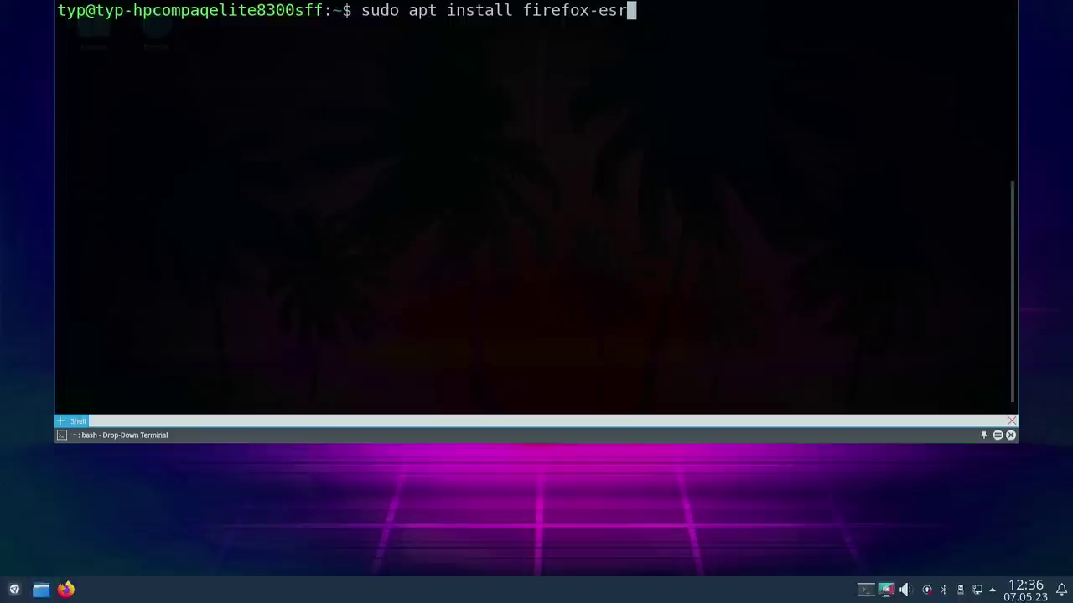
type("-l10n-")
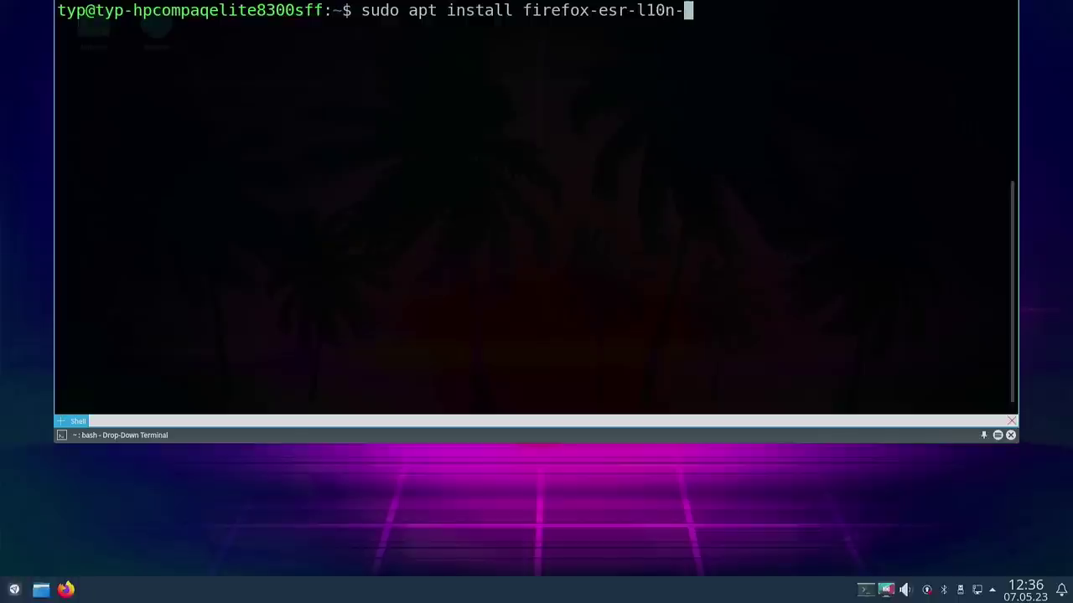
type("de")
key("Return")
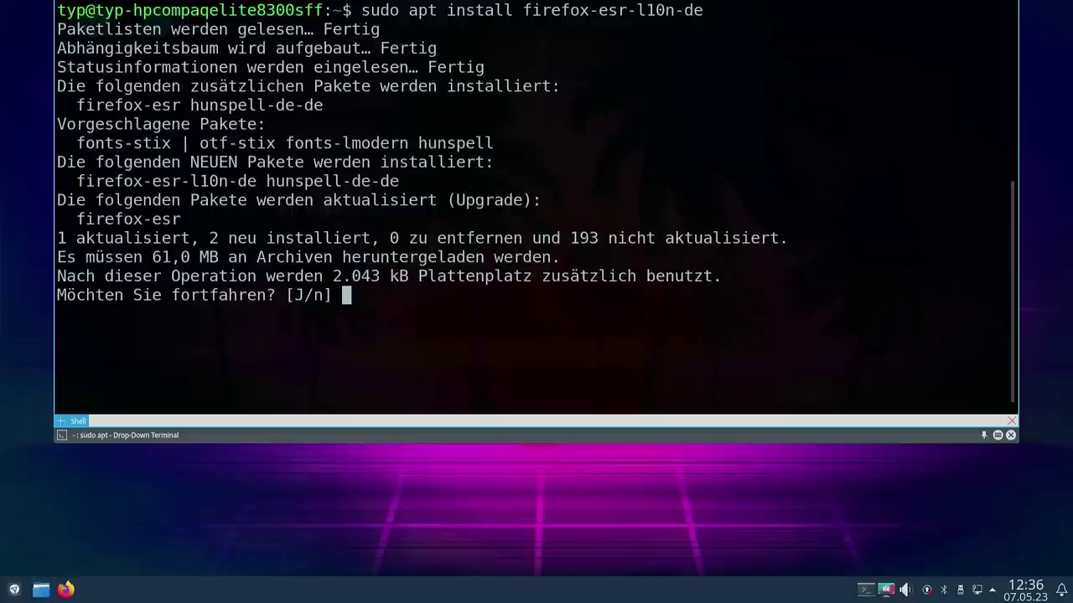
key("Return")
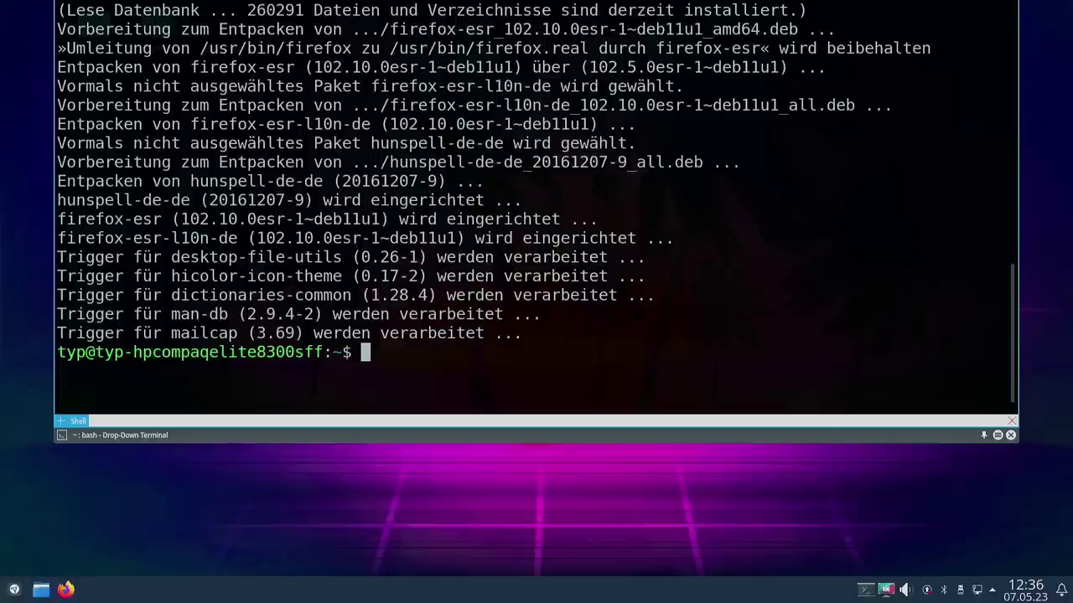
key("ctrl+l")
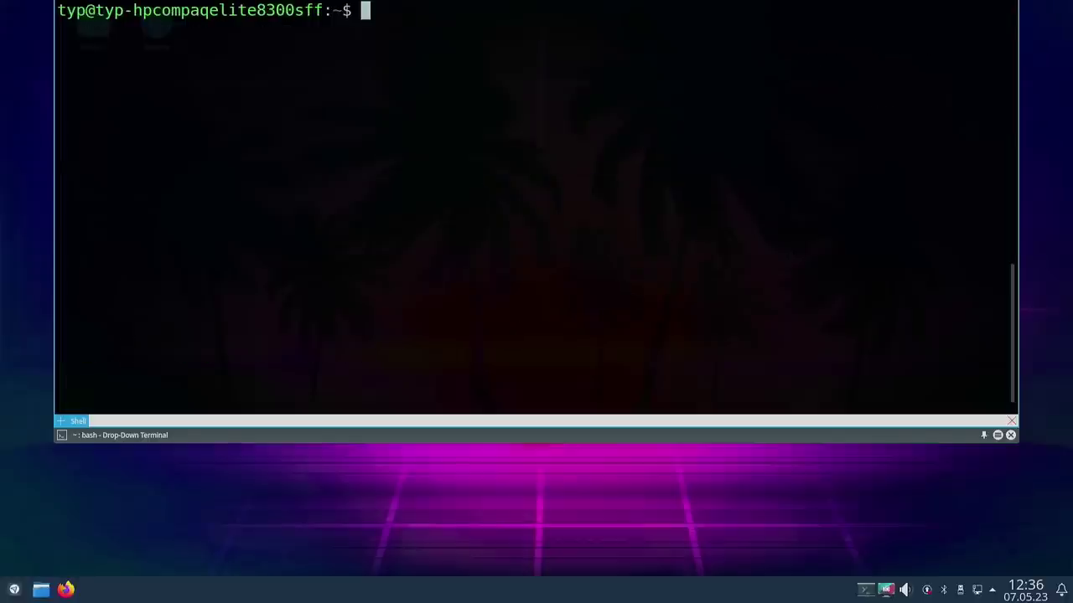
Step: Check Hilfe > Über Firefox shows German menus and version 102.10.0esr, then close Firefox
key("F12")
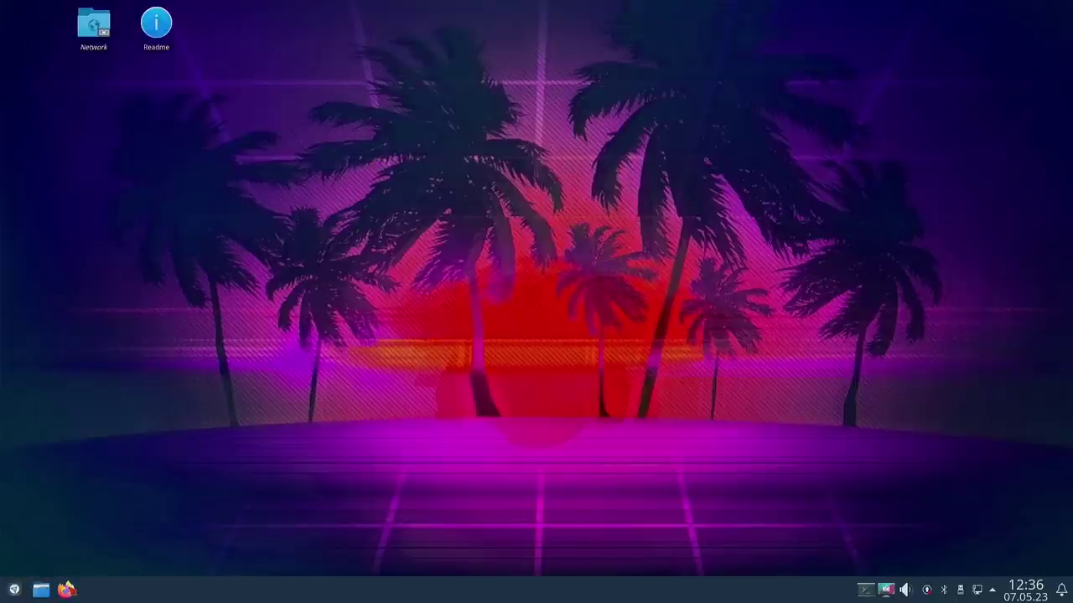
left_click(67, 590)
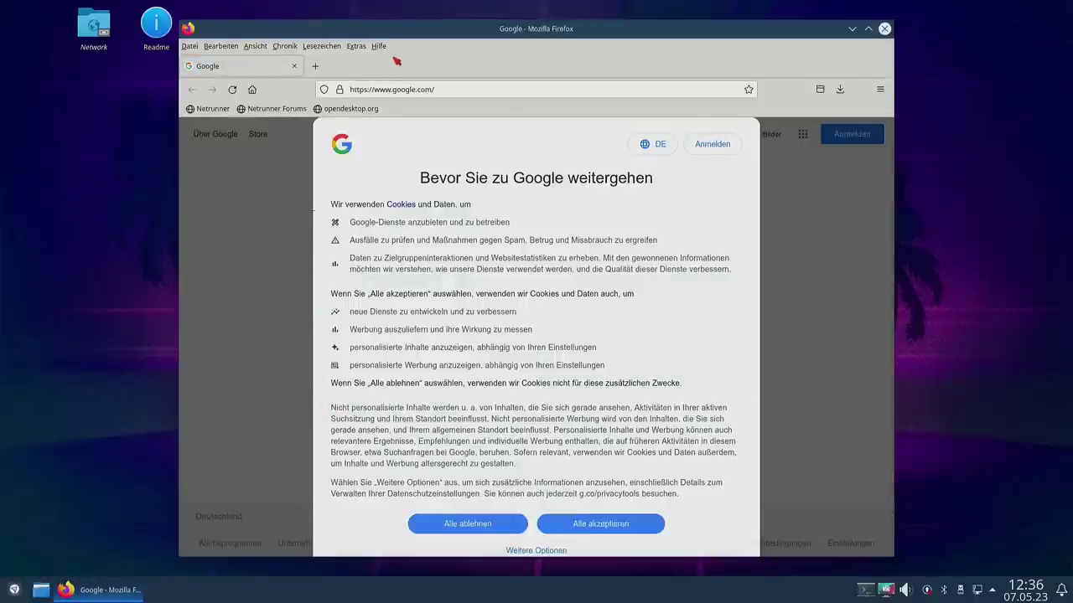
left_click(883, 89)
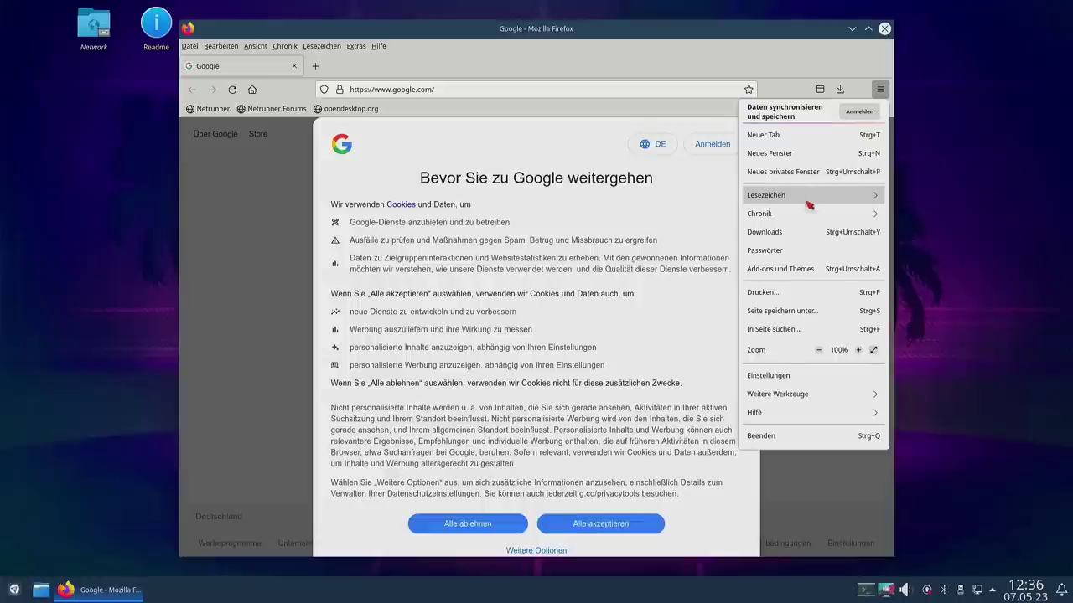
left_click(815, 417)
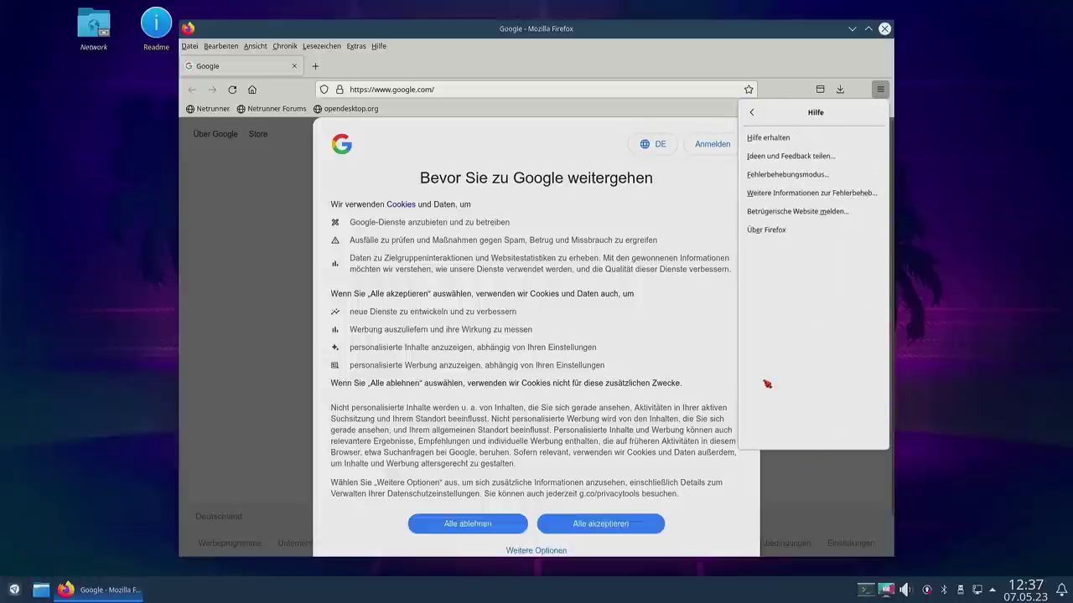
left_click(804, 230)
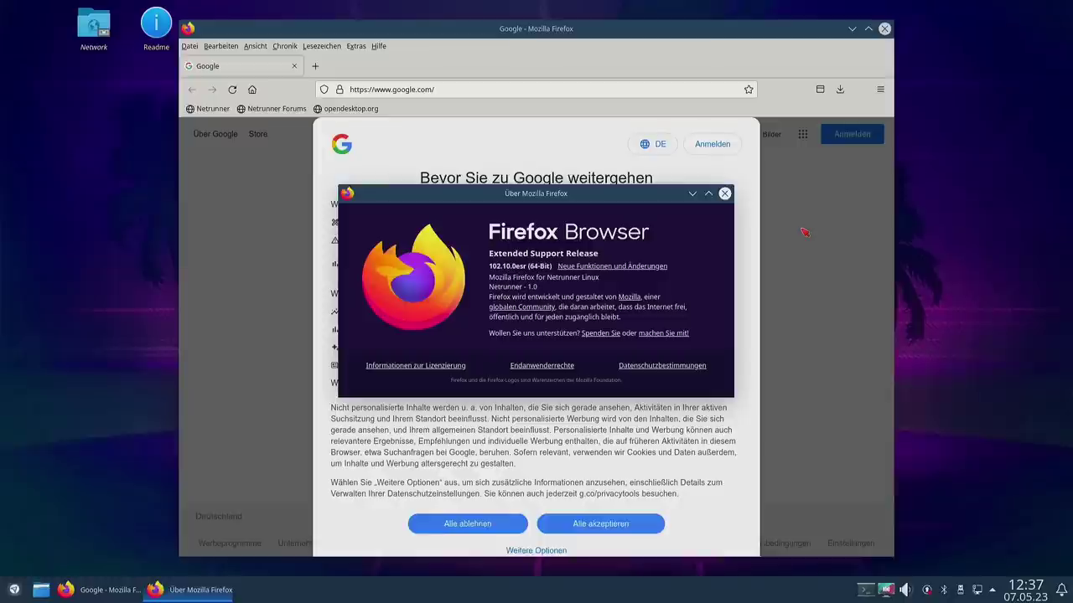
left_click(725, 195)
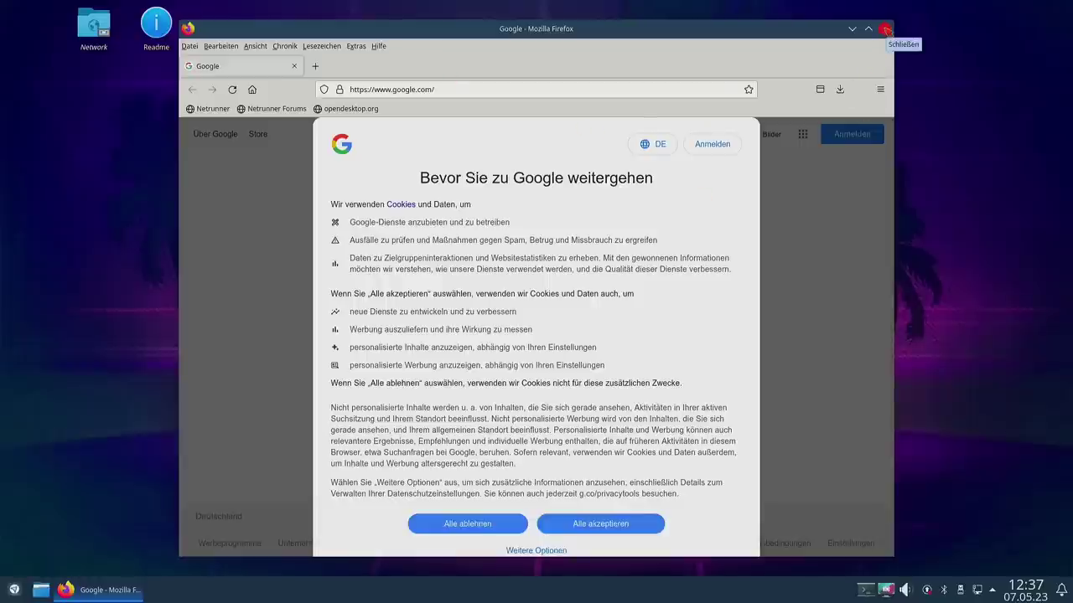
left_click(886, 30)
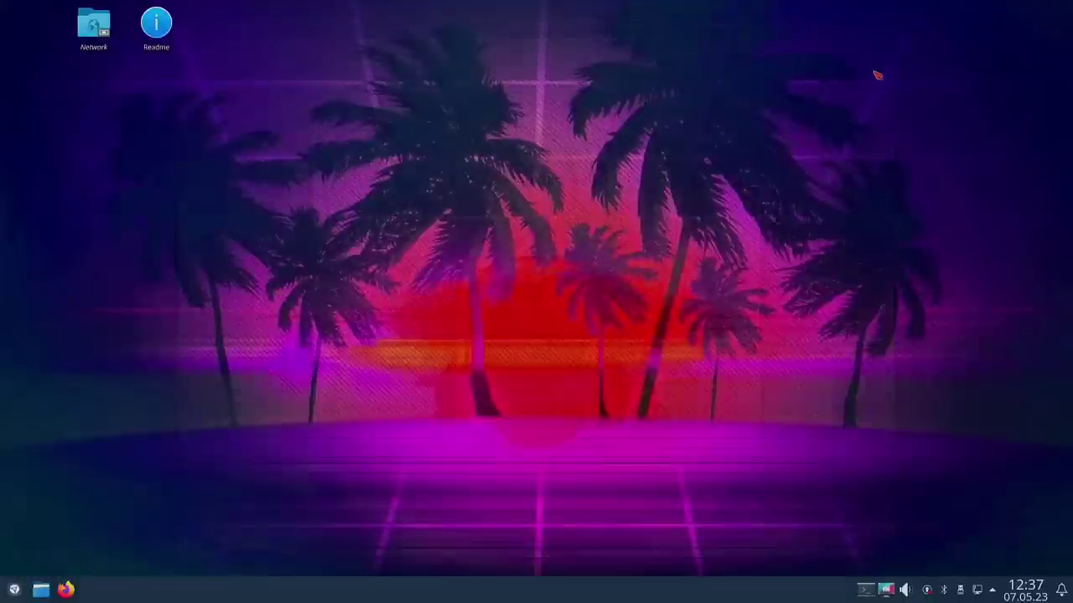
Step: Browse the Büroprogramme, Dienstprogramme and Einstellungen categories in the application launcher
left_click(14, 591)
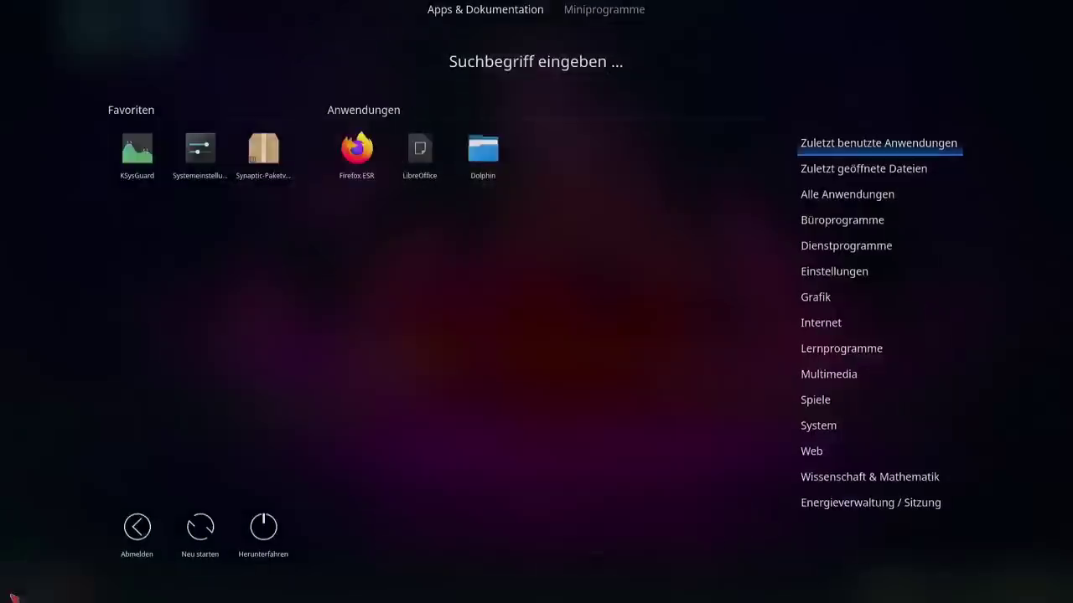
mouse_move(826, 231)
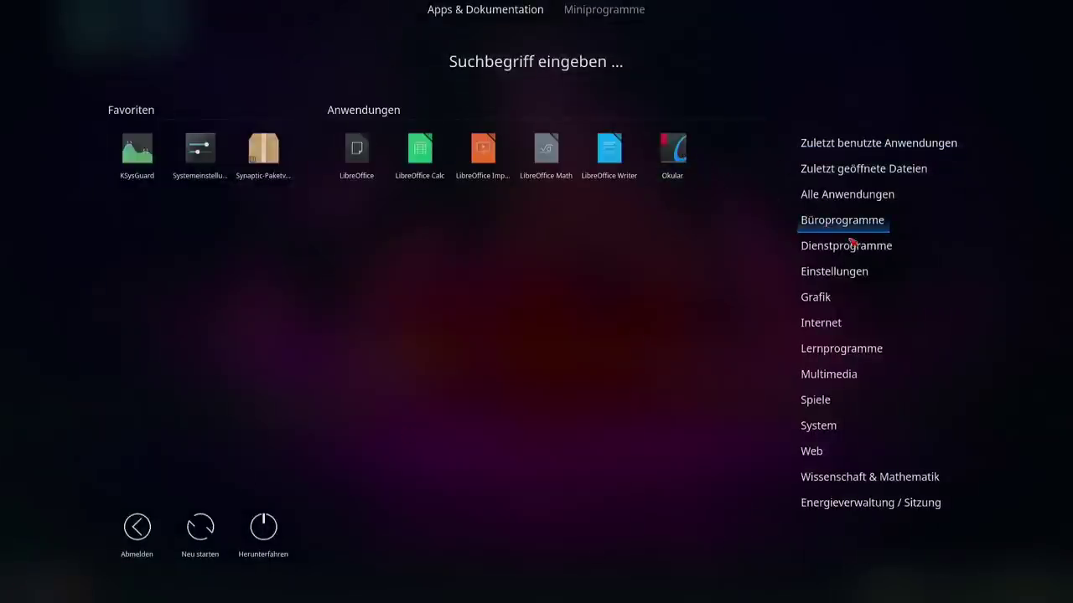
mouse_move(846, 245)
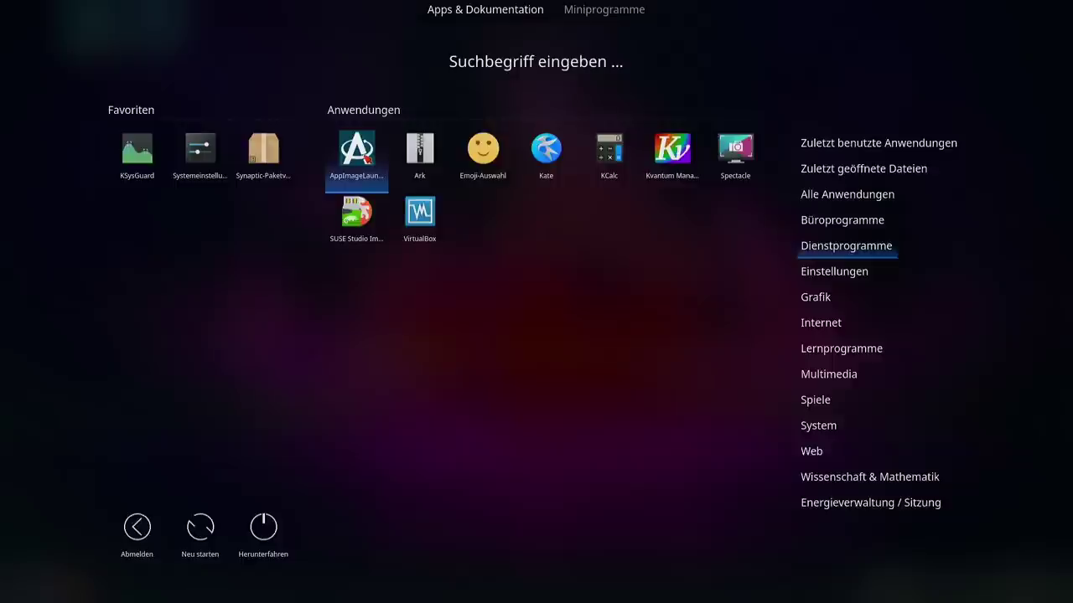
mouse_move(820, 324)
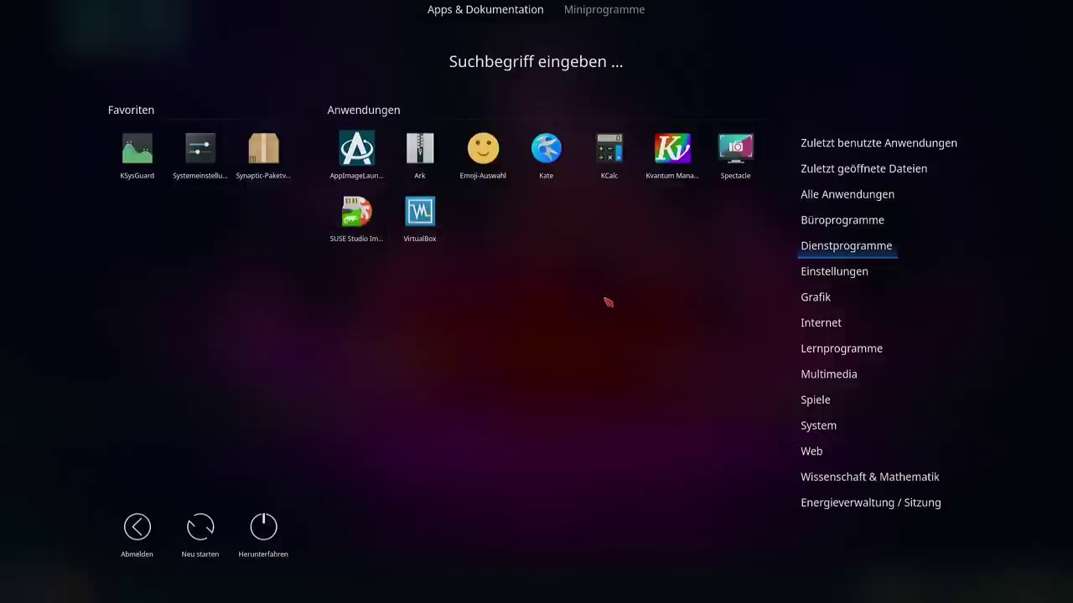
mouse_move(837, 279)
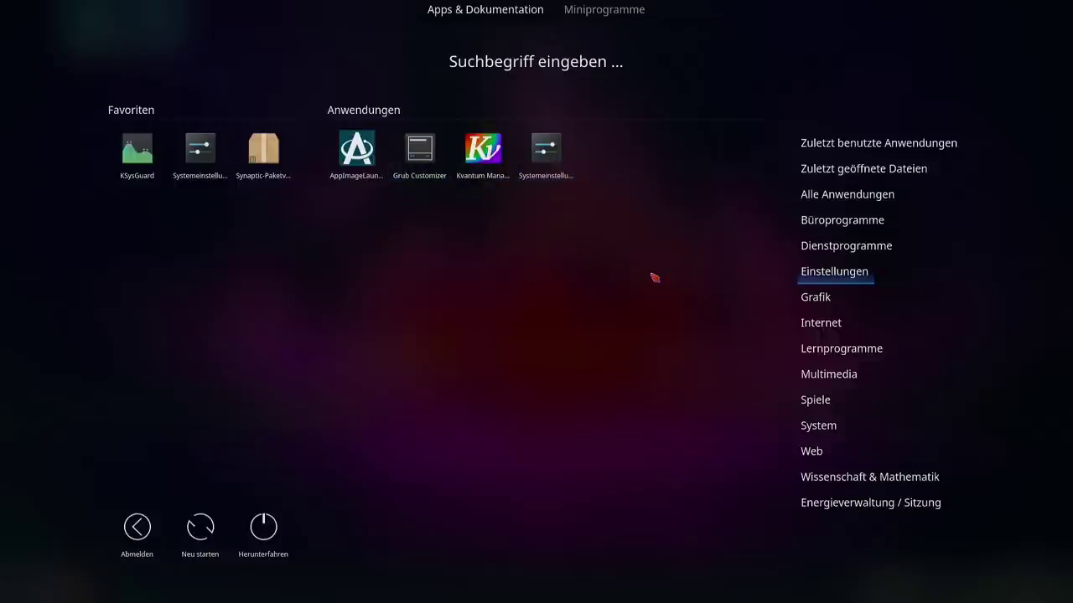
Step: Browse the Internet, Lernprogramme and Multimedia categories in the application dashboard
mouse_move(811, 298)
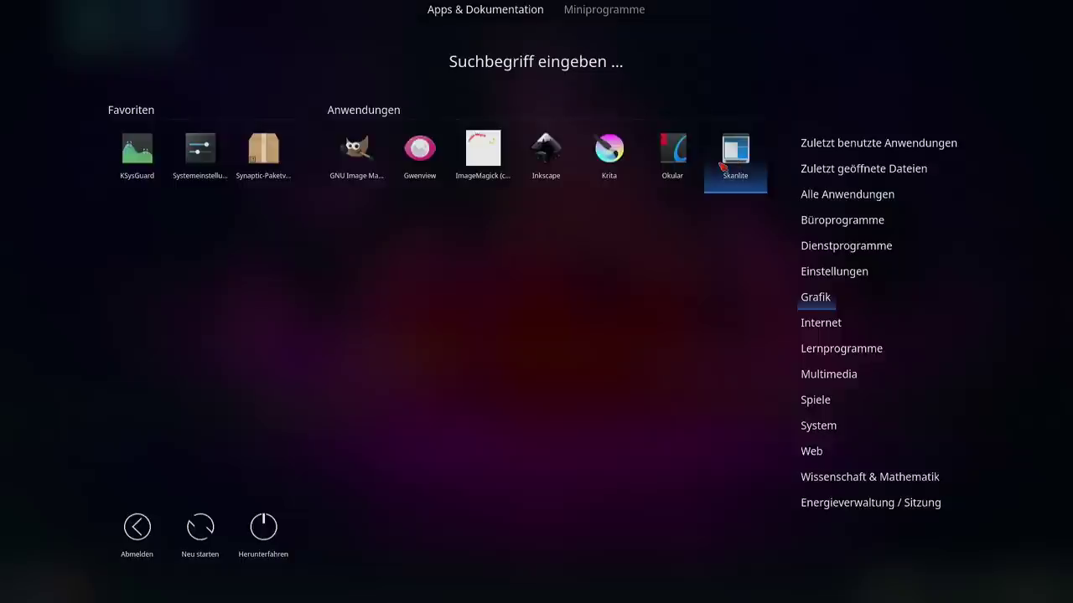
mouse_move(823, 326)
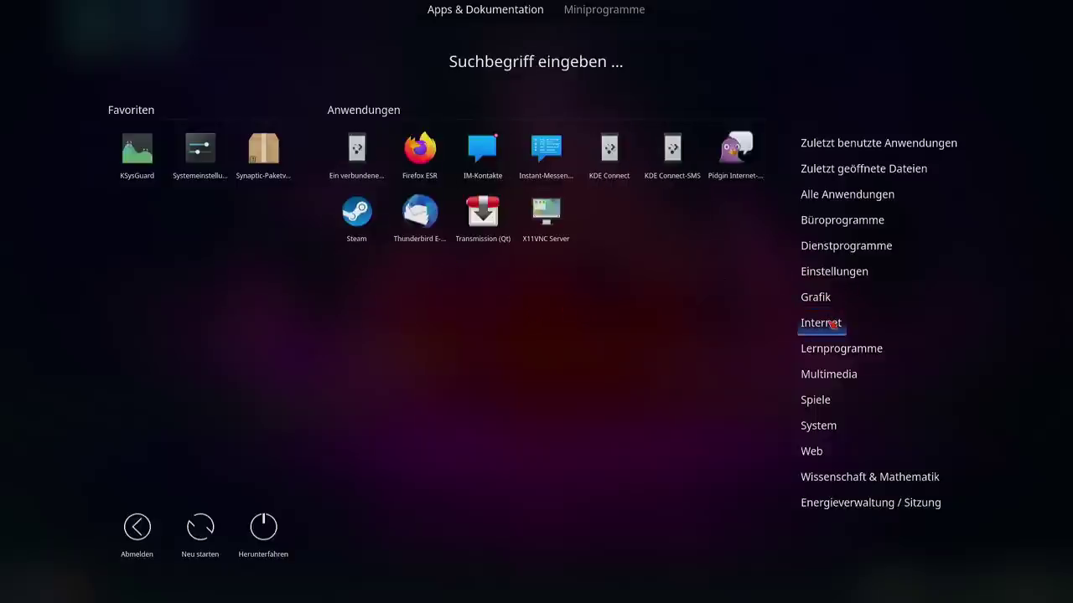
mouse_move(832, 348)
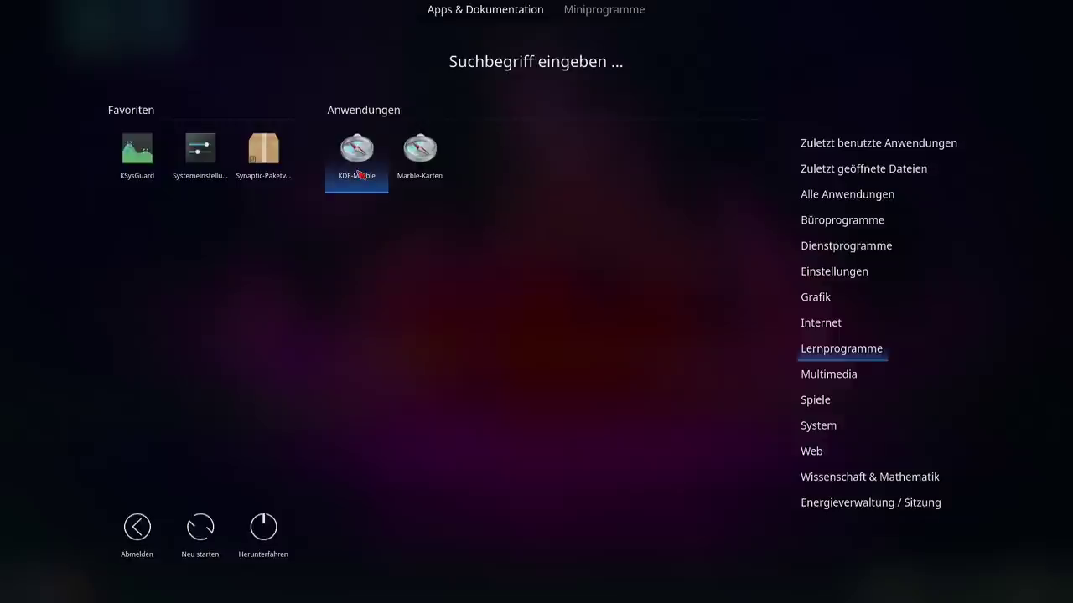
mouse_move(828, 373)
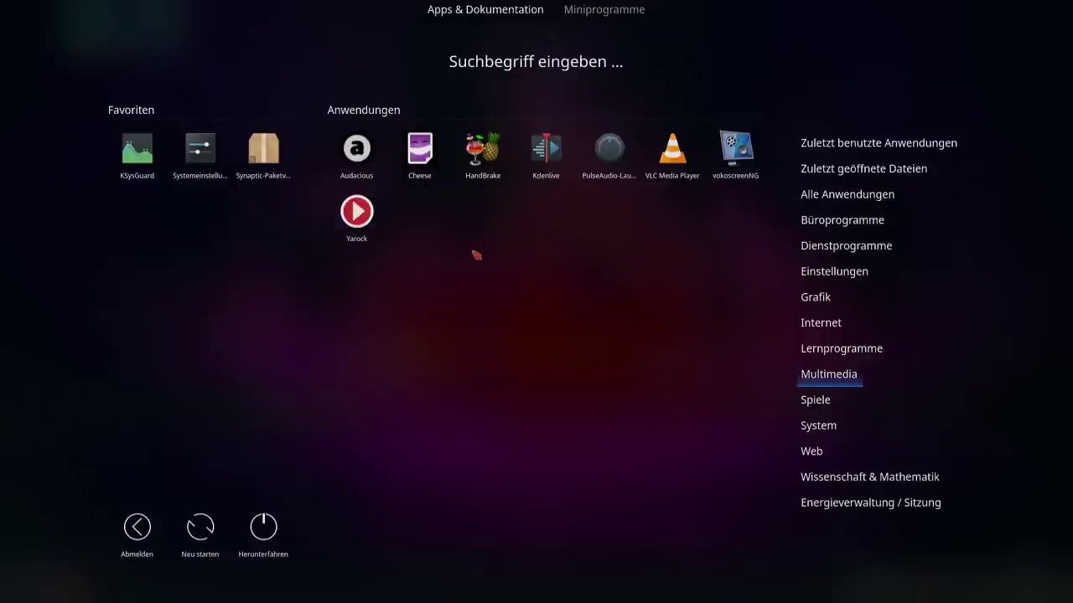
Step: Look through Spiele, System and Web categories, then launch the Whatsapp web app
left_click(815, 402)
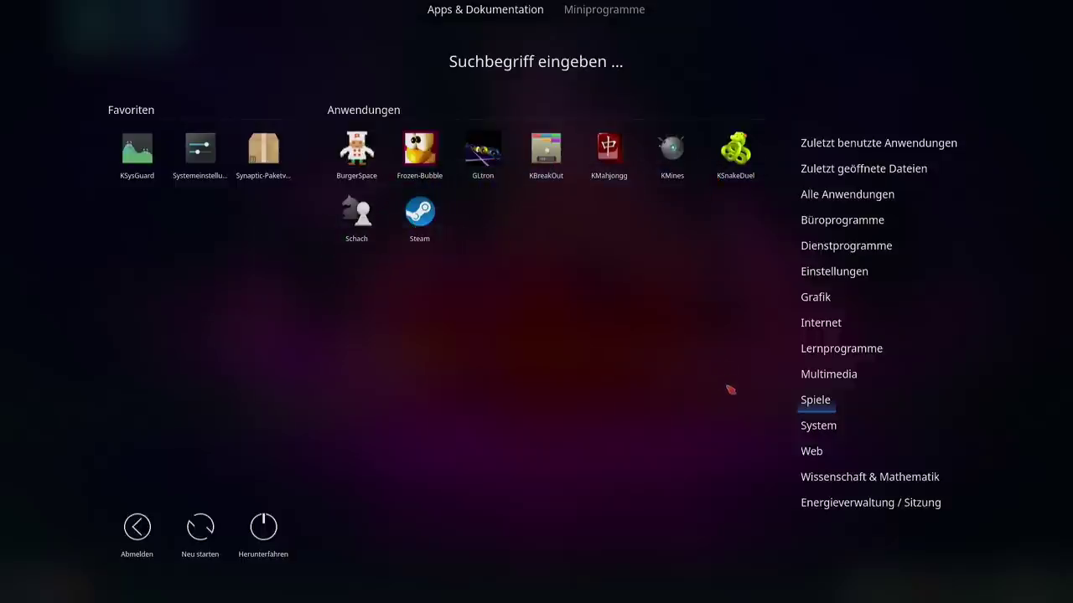
mouse_move(812, 429)
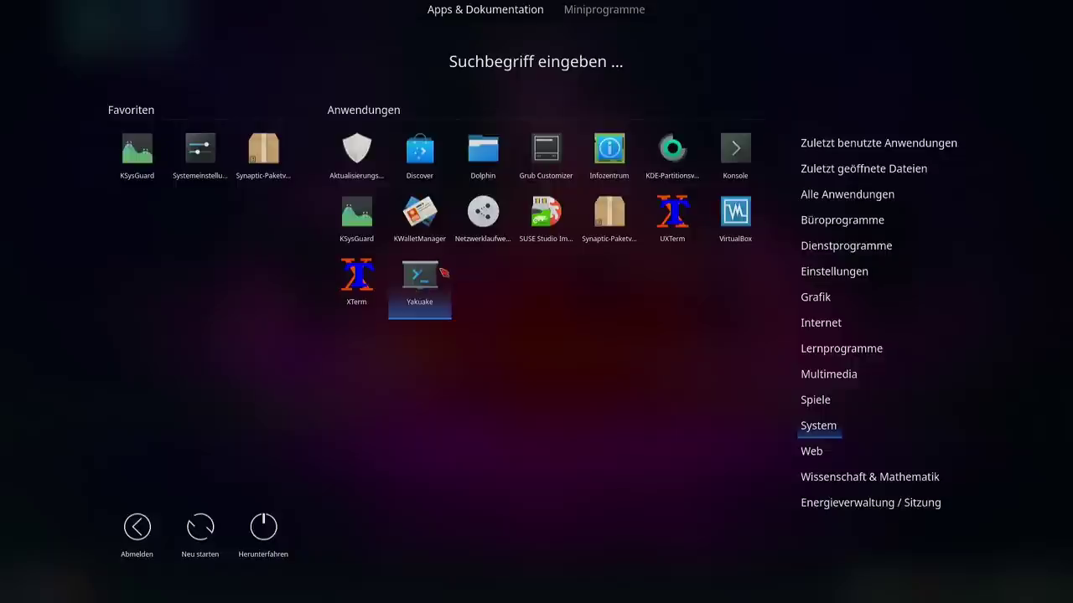
left_click(817, 402)
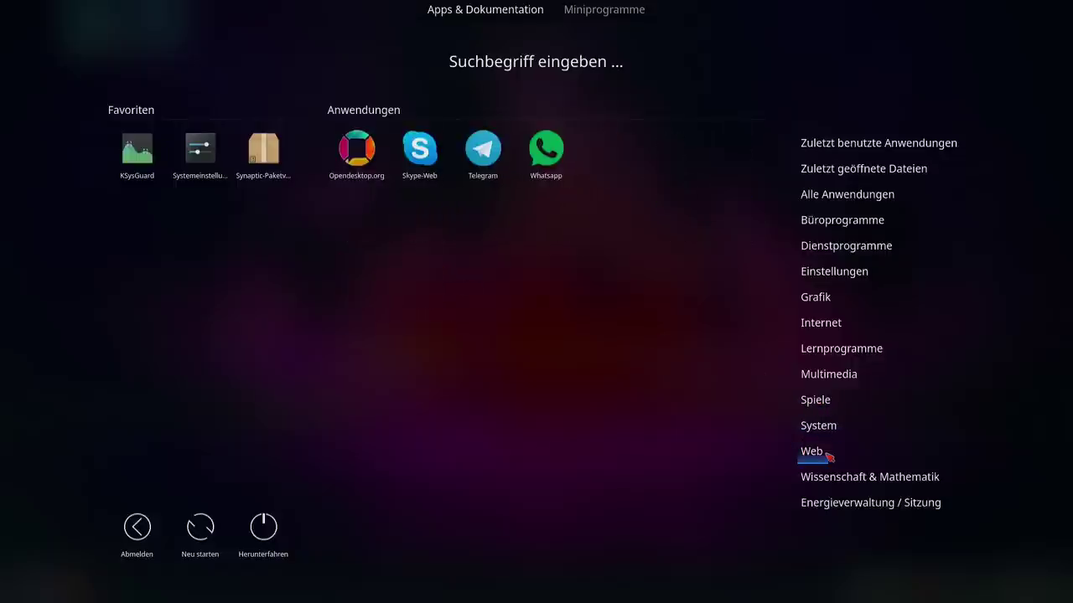
mouse_move(809, 452)
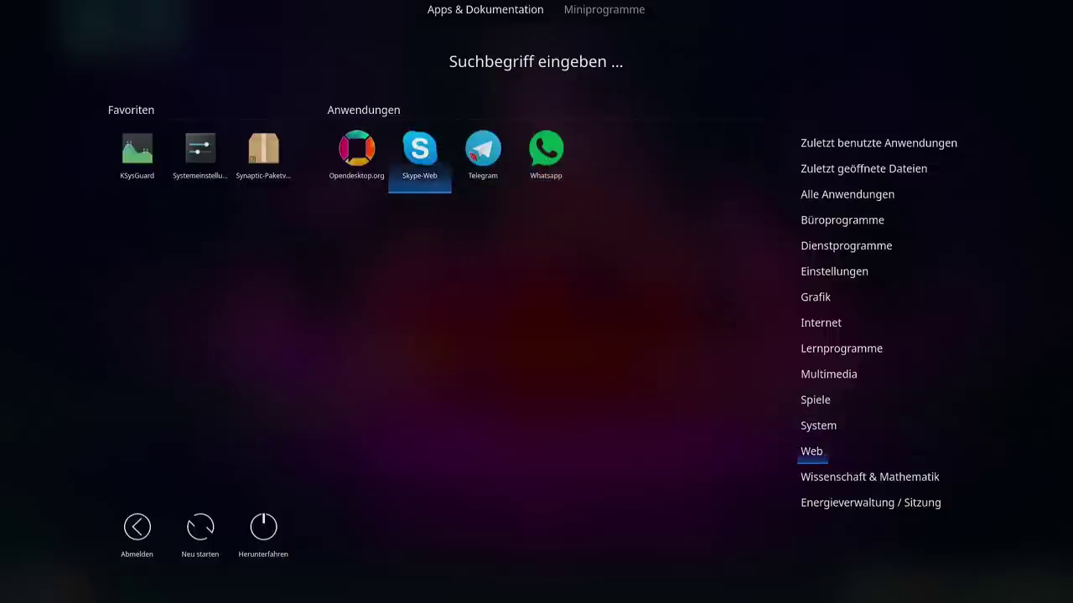
left_click(540, 158)
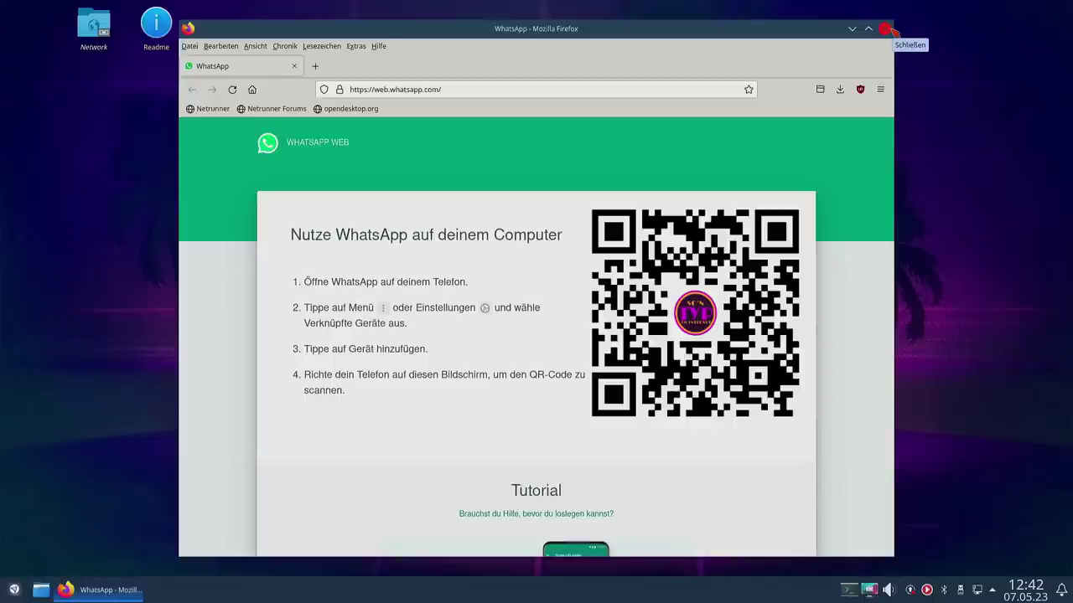
Step: Bring up the full-screen application dashboard with the Meta key
key("super")
mouse_move(848, 481)
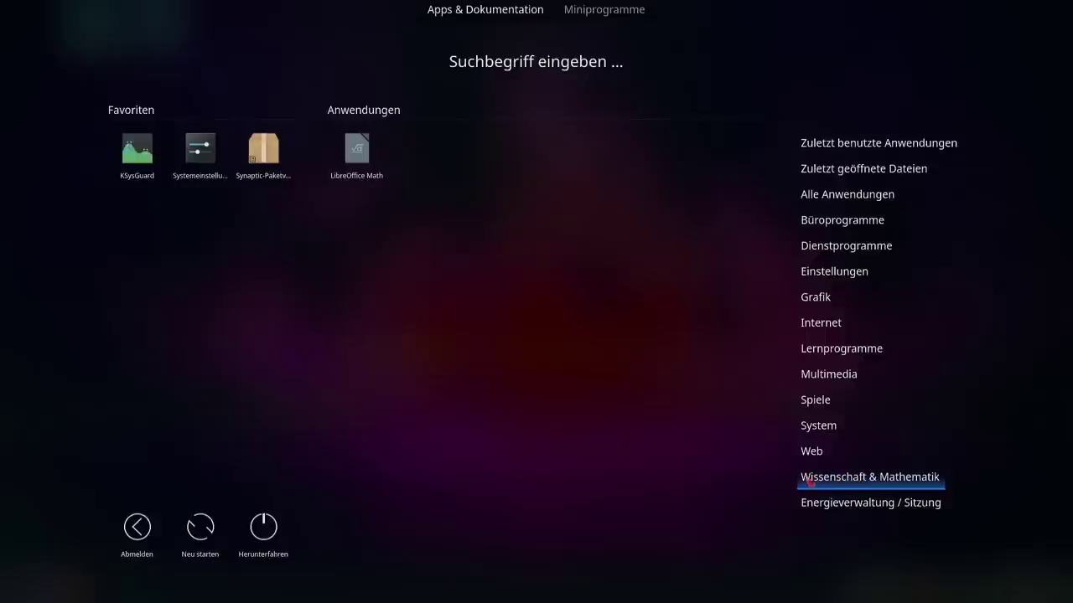
Step: Close the dashboard, briefly toggle Yakuake, and open the 184 updates from the tray notifier
mouse_move(909, 508)
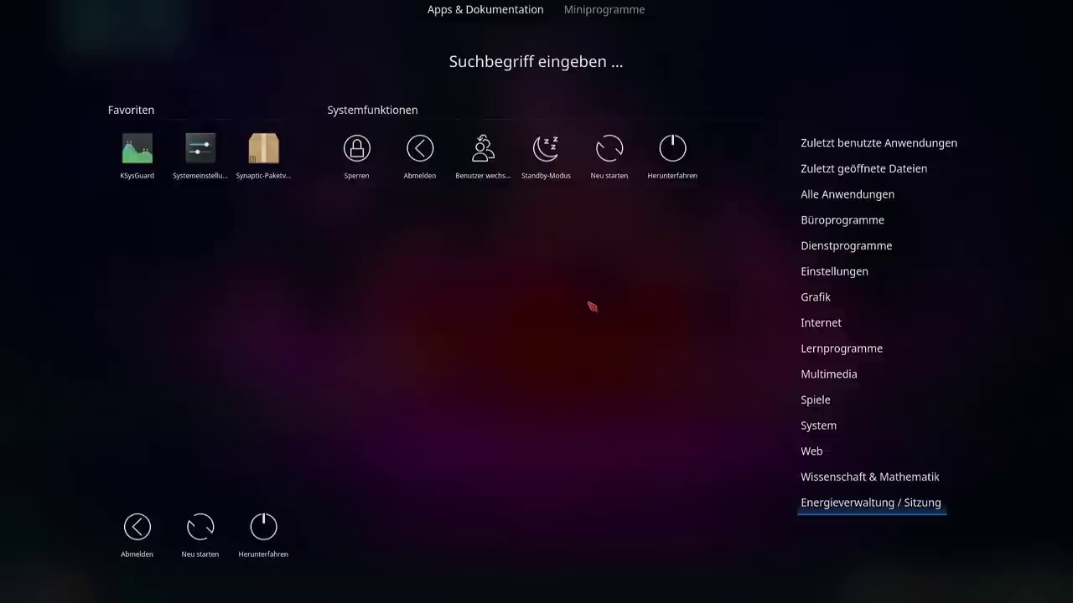
left_click(591, 306)
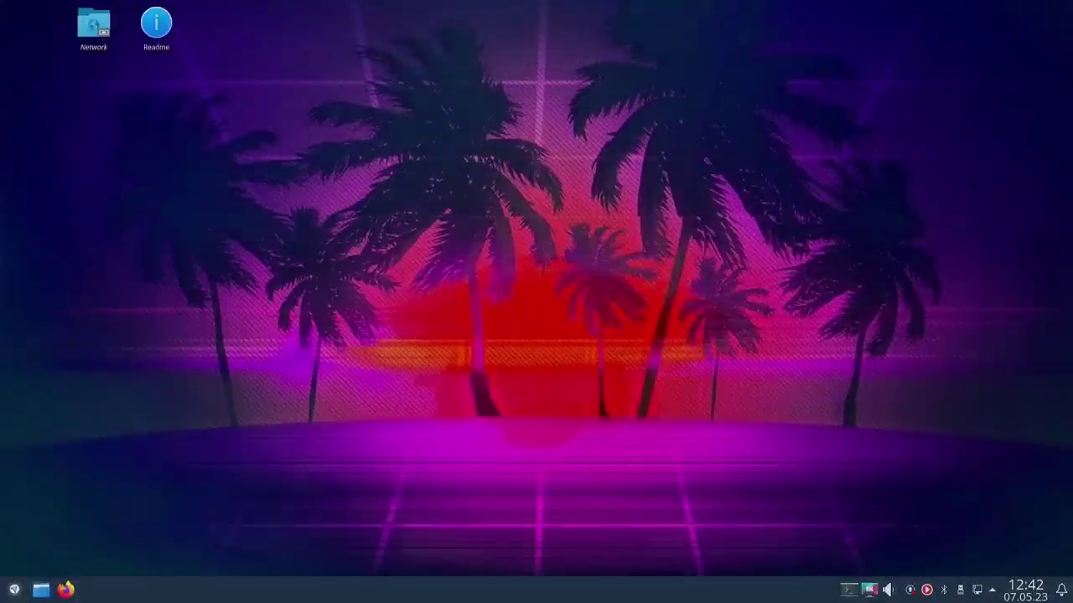
left_click(13, 593)
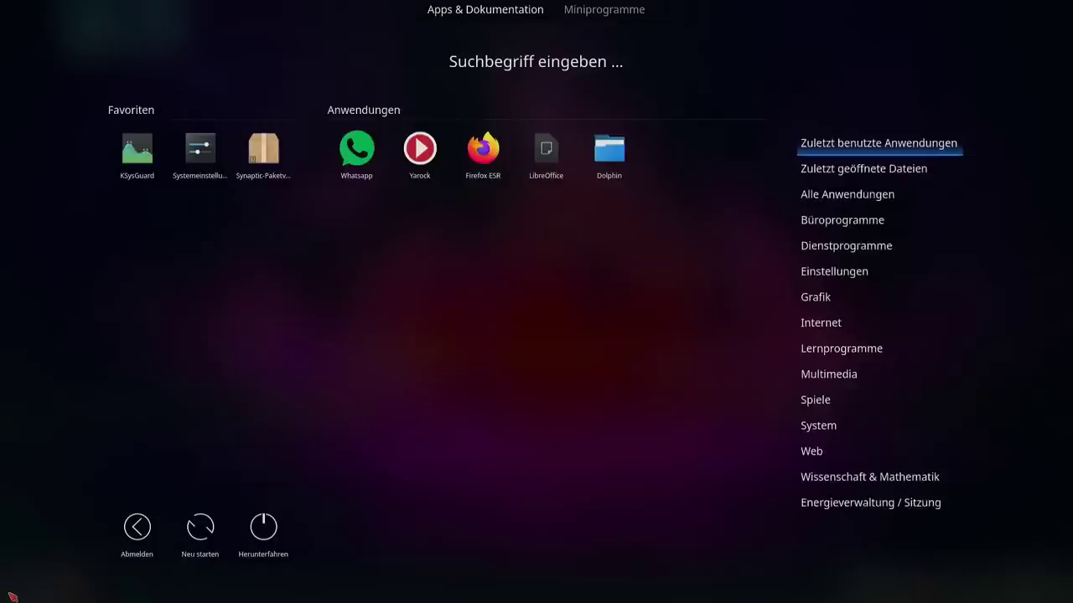
left_click(13, 595)
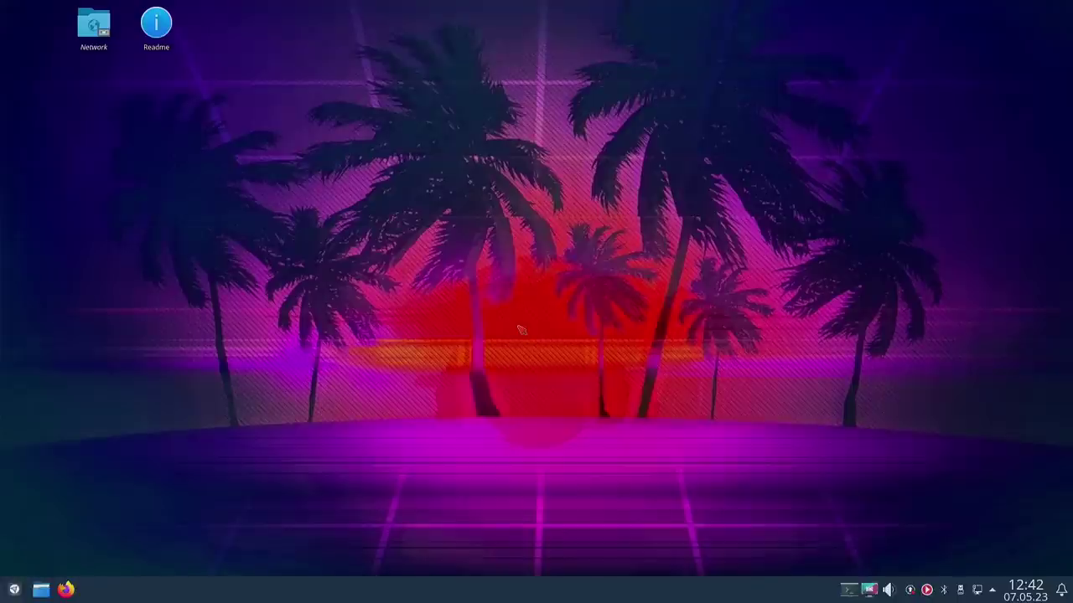
key("F12")
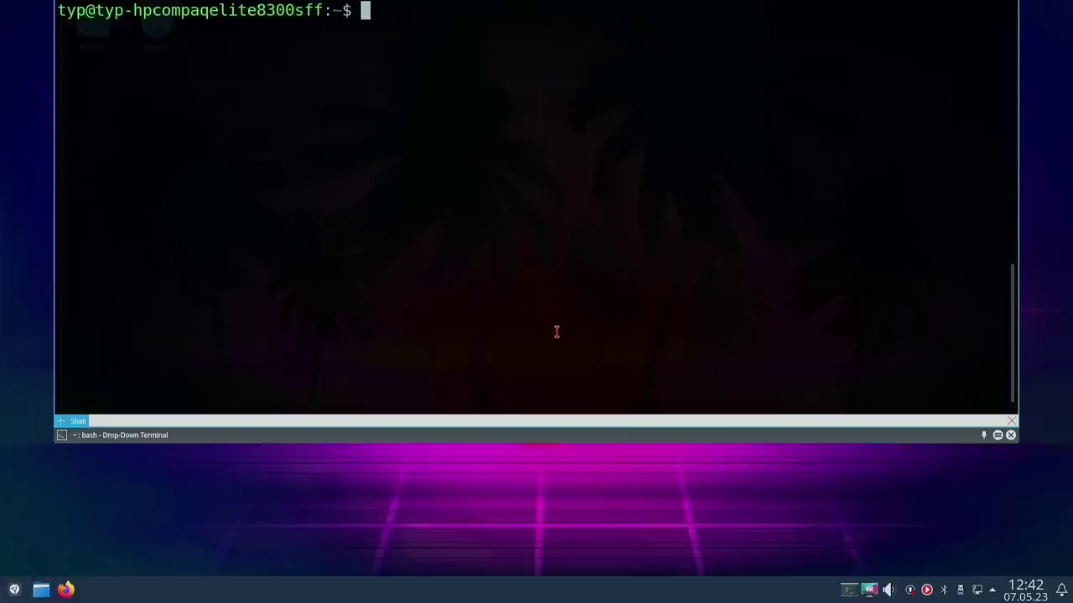
key("F12")
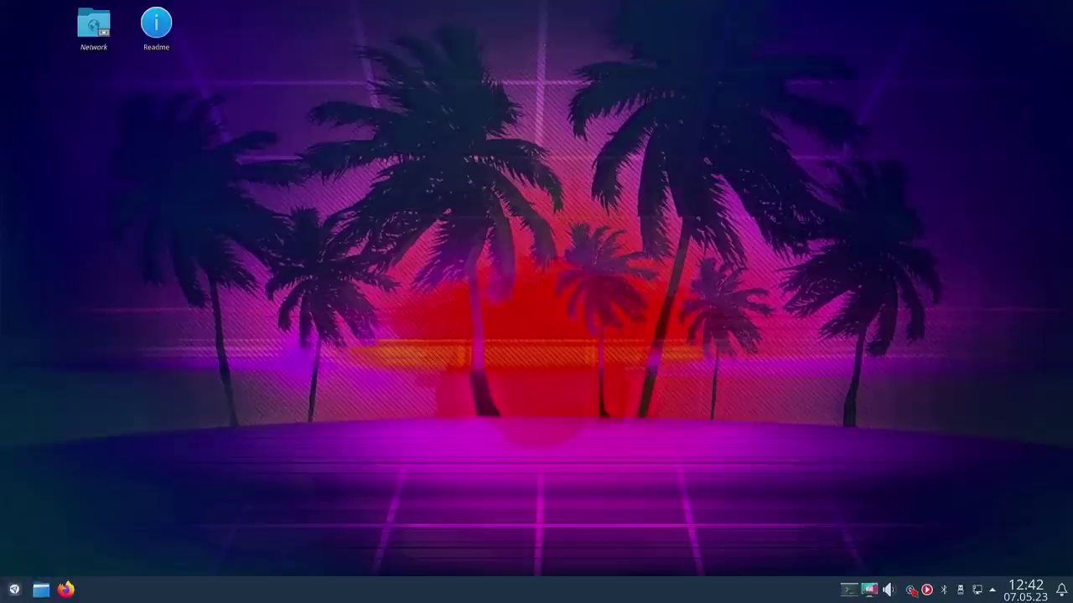
left_click(869, 589)
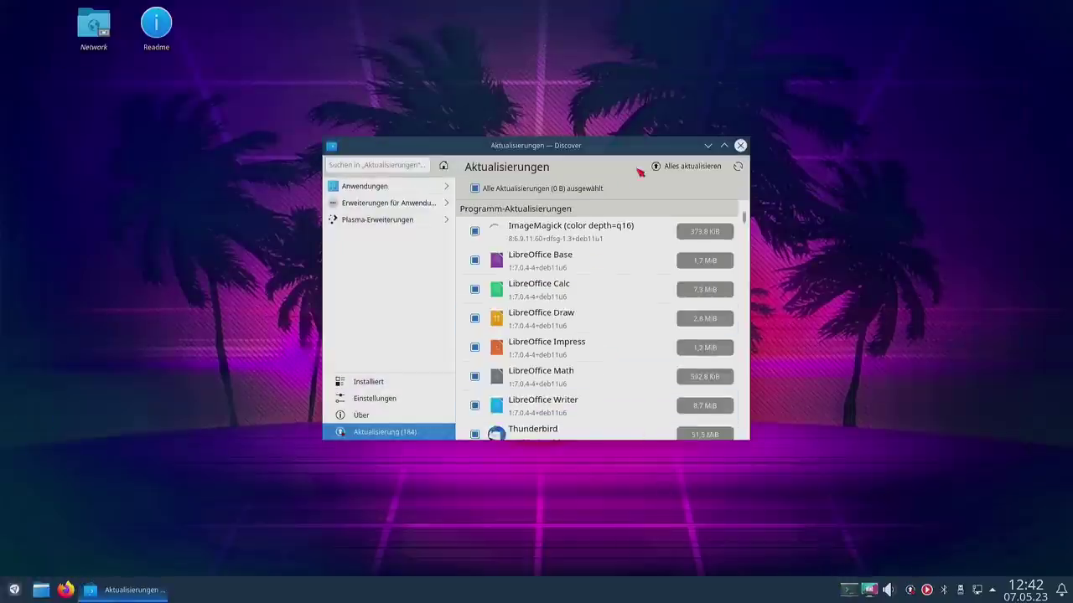
Step: Maximize Discover and install all 184 updates with Alles aktualisieren
left_click(724, 146)
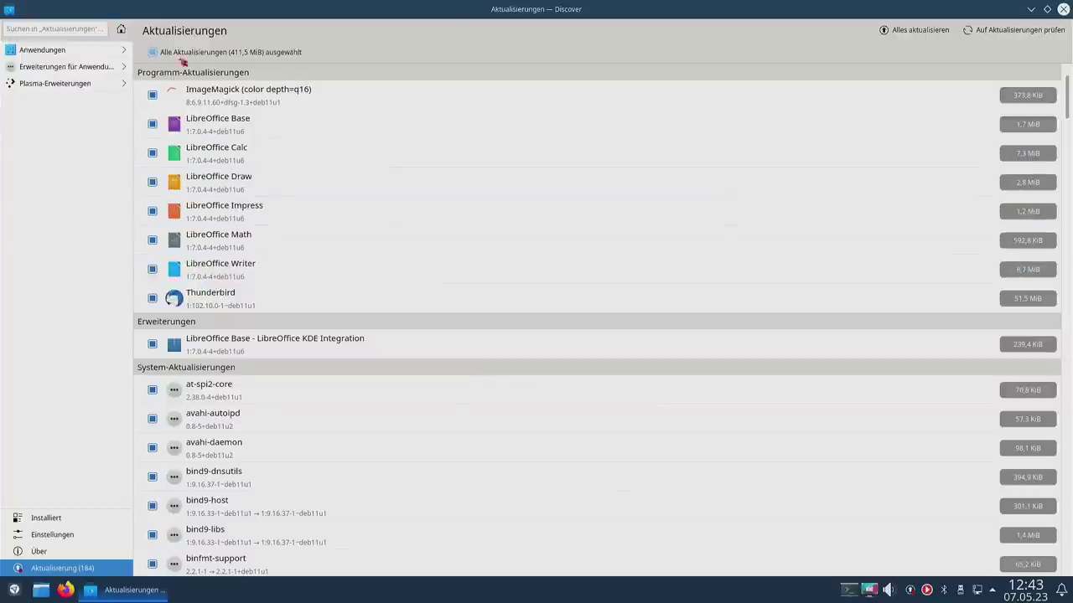
left_click(914, 33)
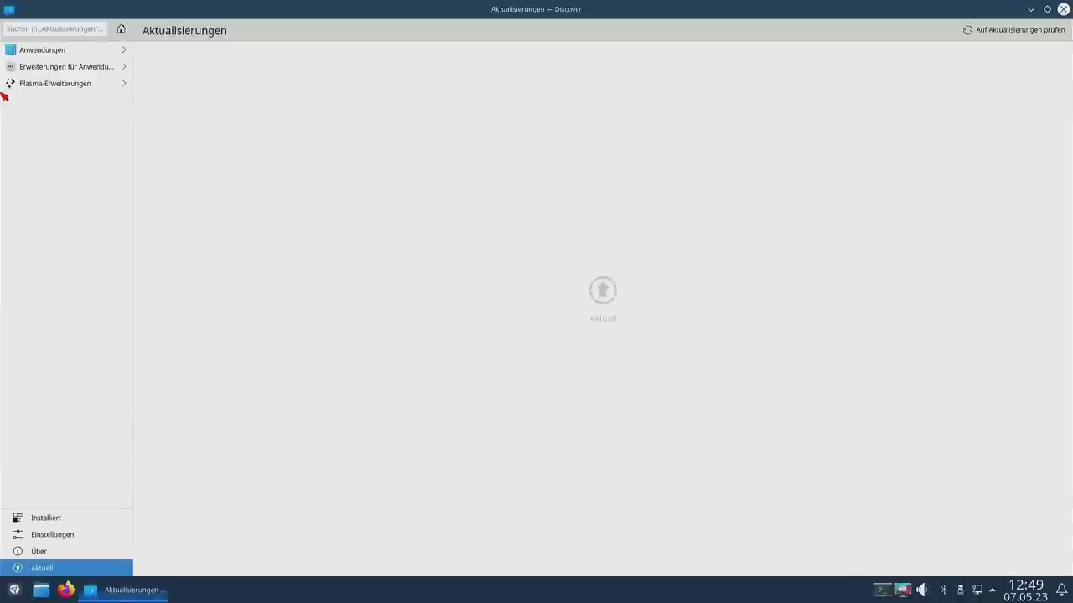
Step: Browse the Anwendungen category and scroll through Discover's recommended apps page
left_click(52, 49)
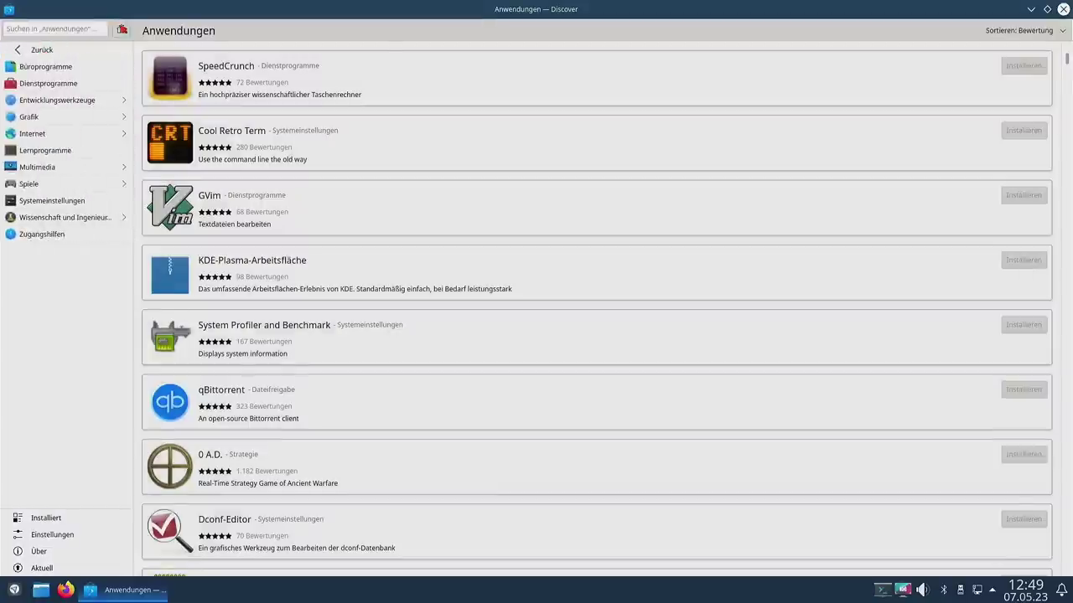
left_click(121, 30)
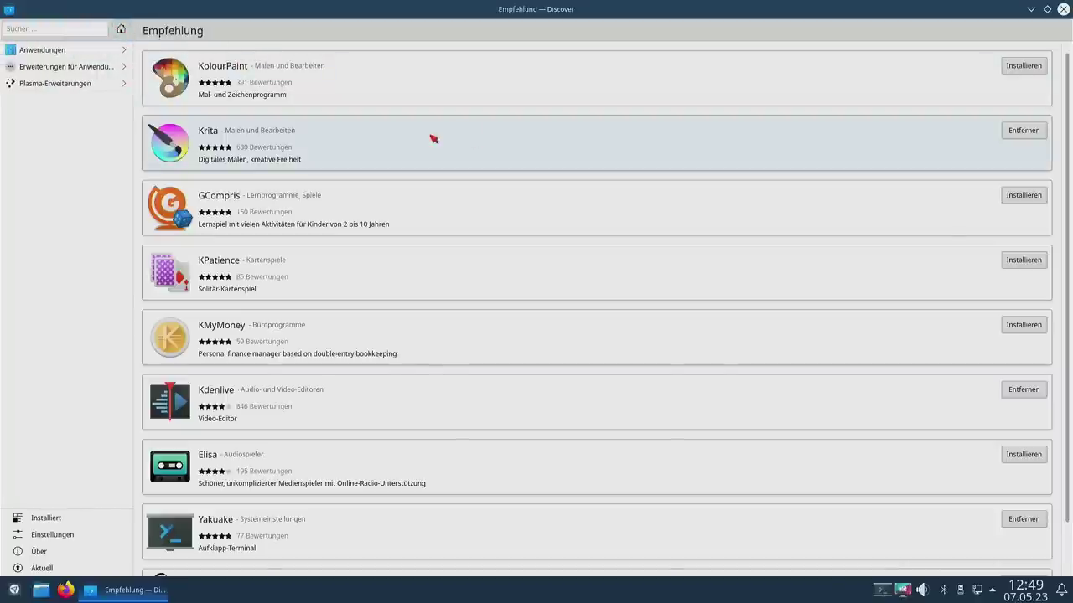
scroll(812, 308, "down", 1)
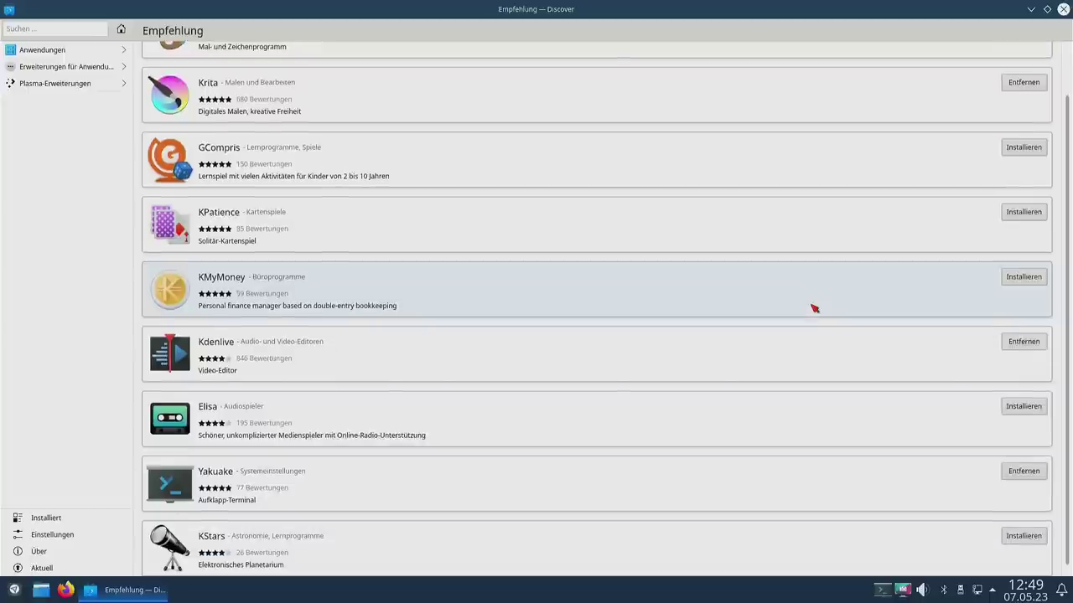
scroll(813, 306, "up", 1)
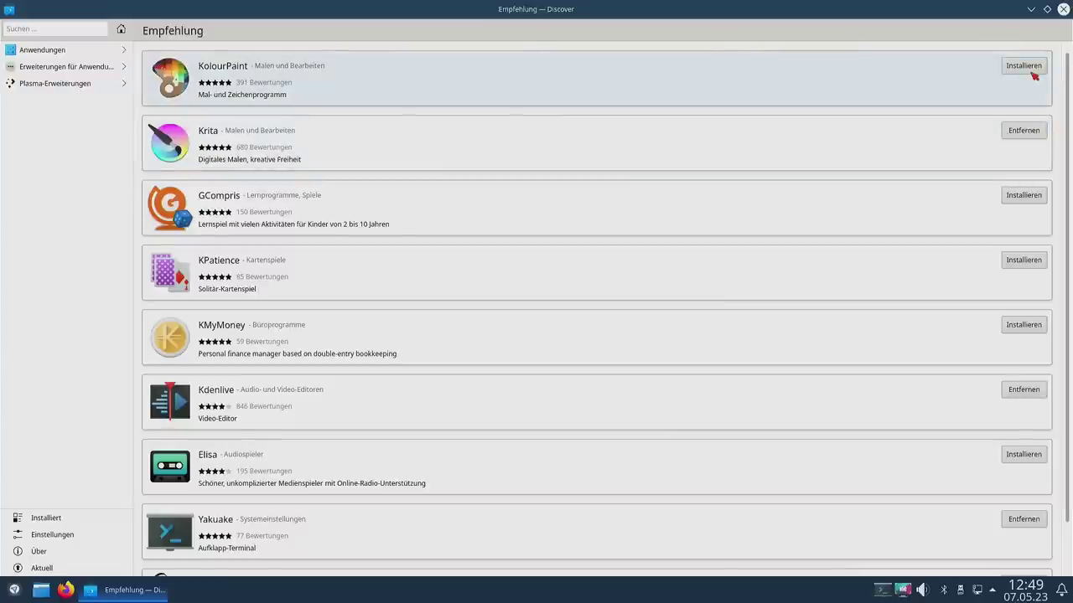
scroll(821, 162, "down", 1)
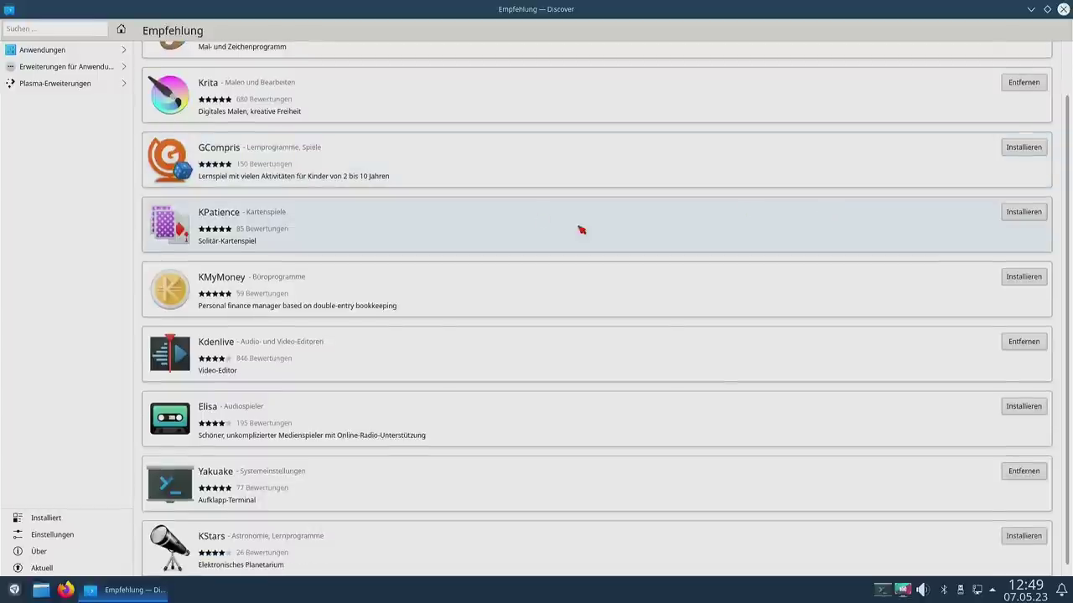
Step: Browse the Entwicklungswerkzeuge, Web-Entwicklung and Entwicklungsumgebungen categories, scrolling through the development environments
left_click(126, 52)
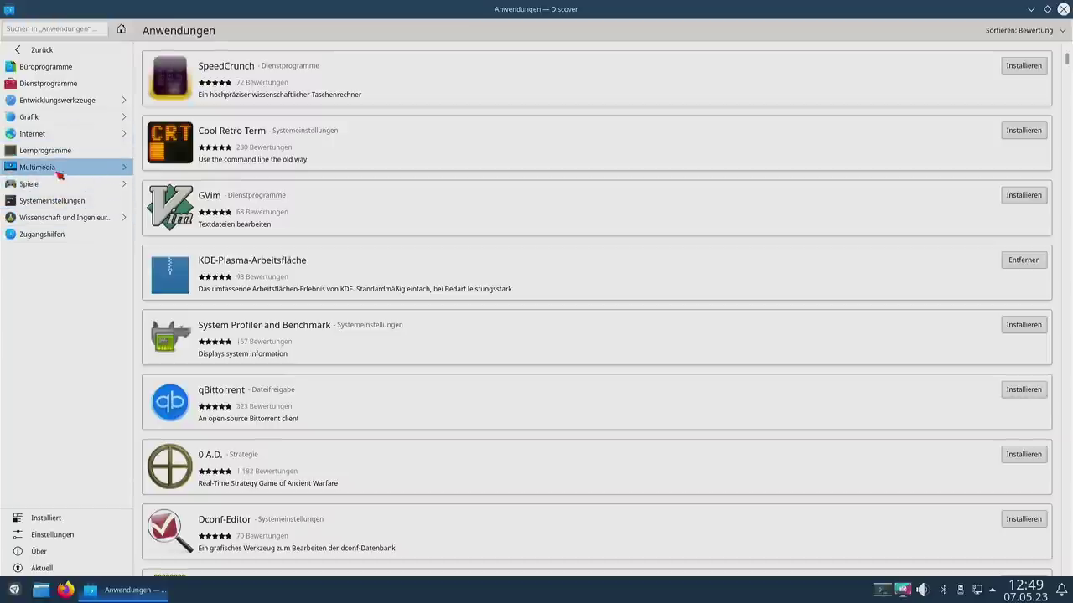
left_click(85, 101)
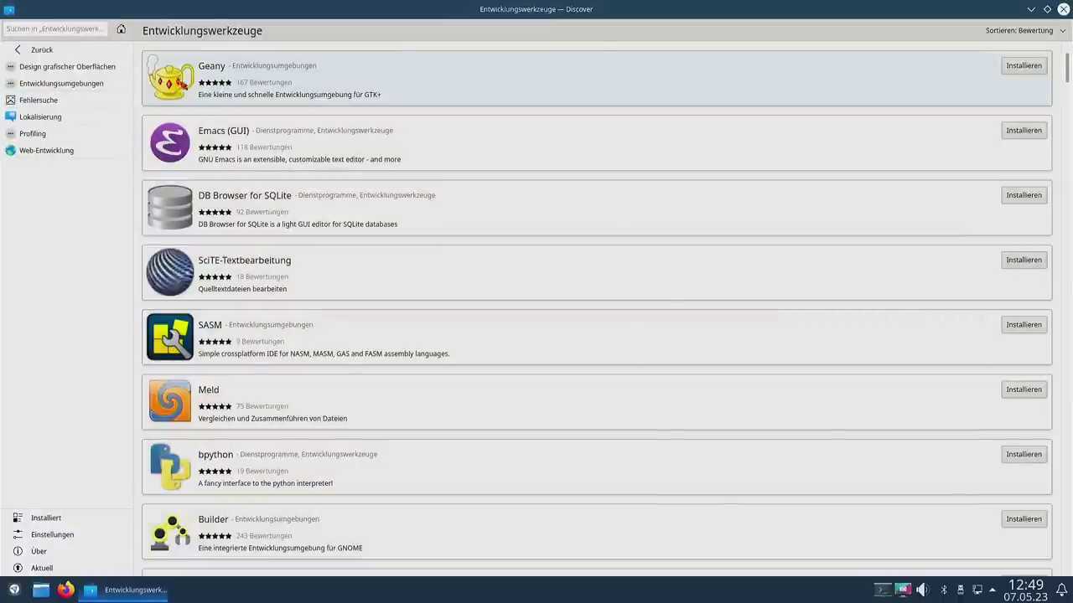
left_click(58, 151)
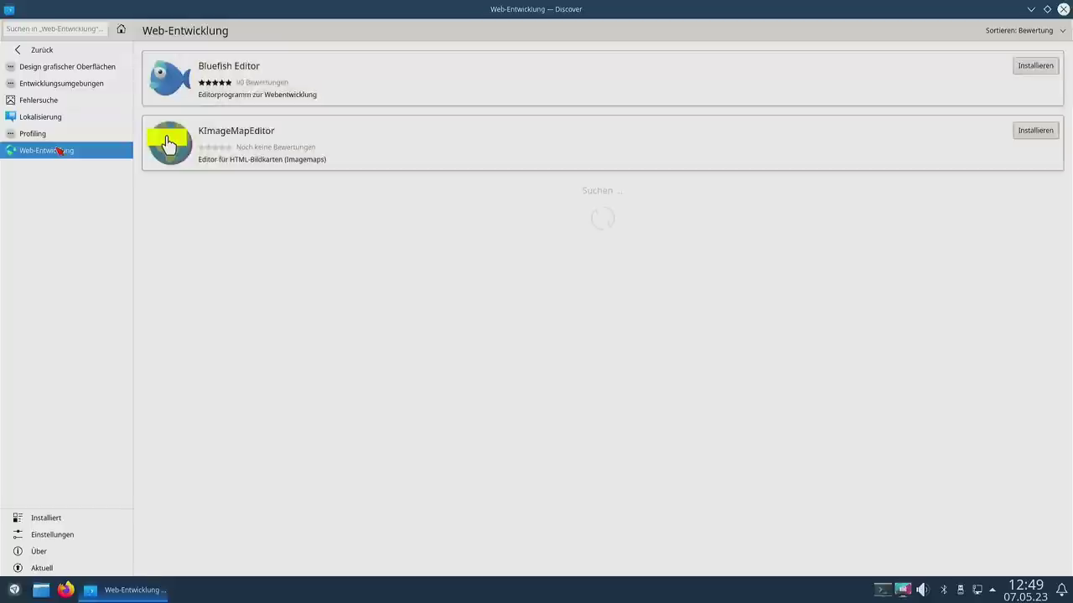
left_click(73, 82)
scroll(569, 277, "down", 2)
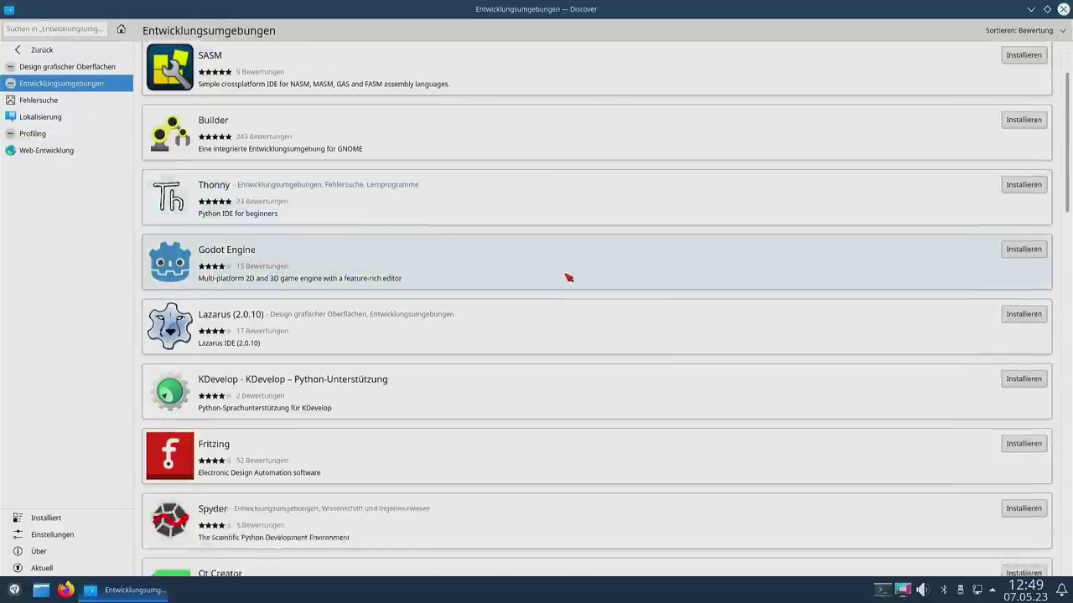
scroll(568, 277, "down", 3)
scroll(357, 366, "down", 2)
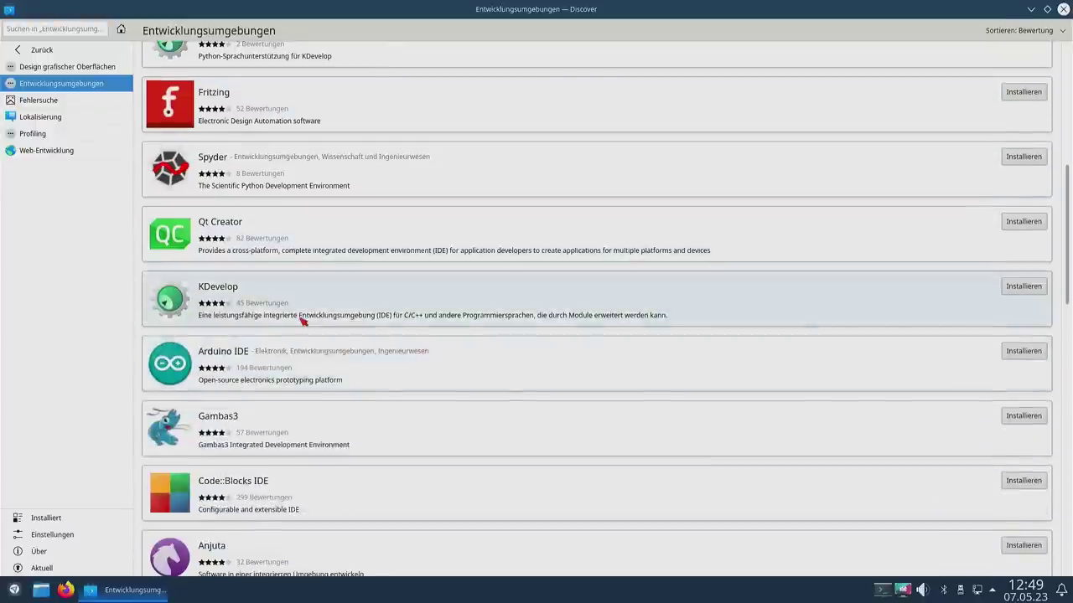
scroll(303, 320, "down", 2)
scroll(303, 320, "down", 2)
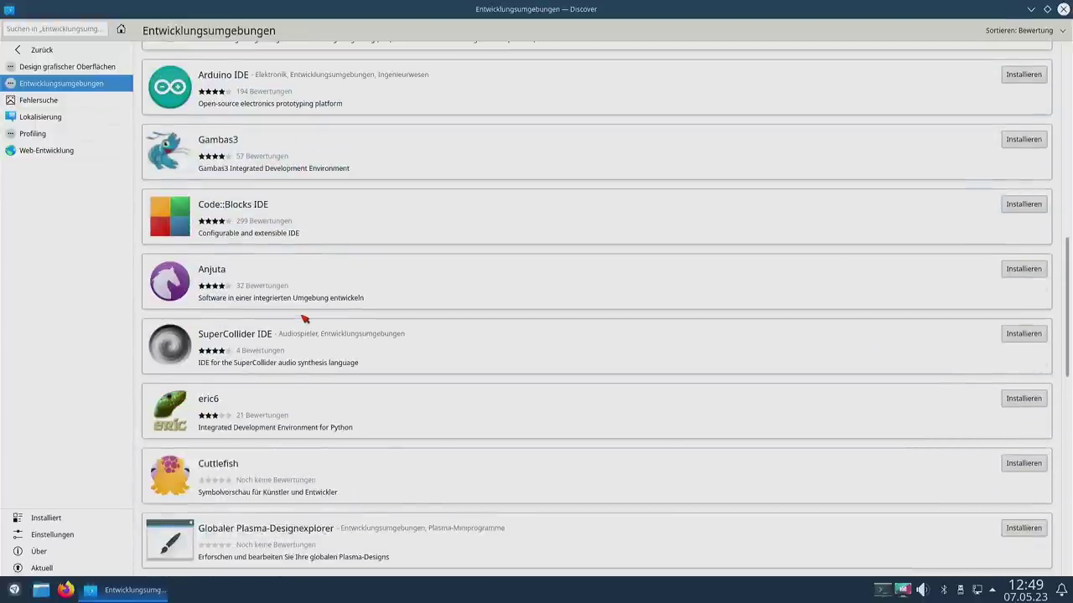
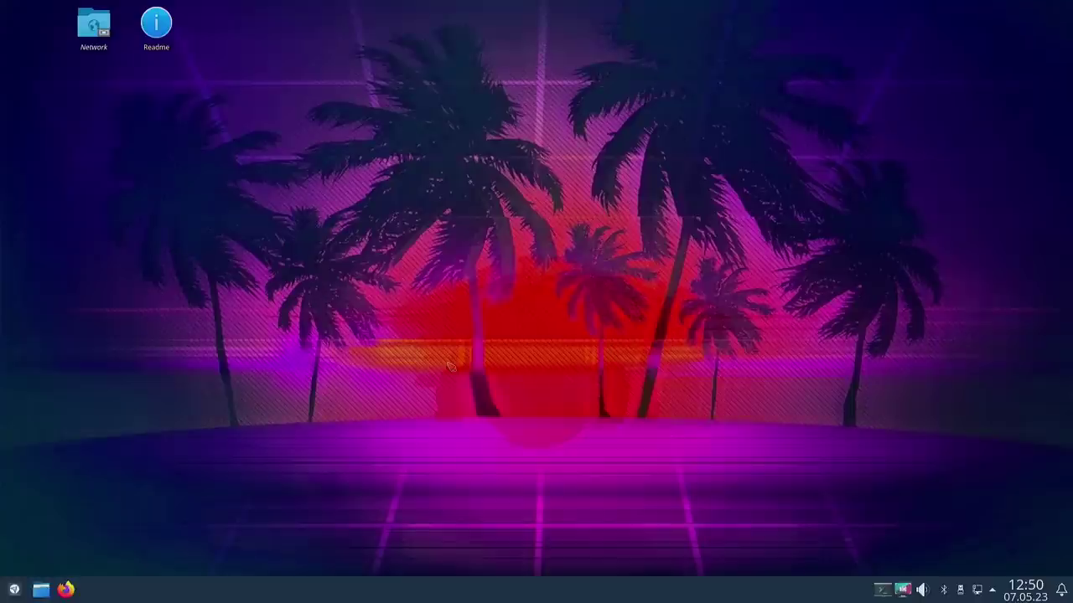
Step: Refresh the apt package lists with sudo apt update in Yakuake
key("F12")
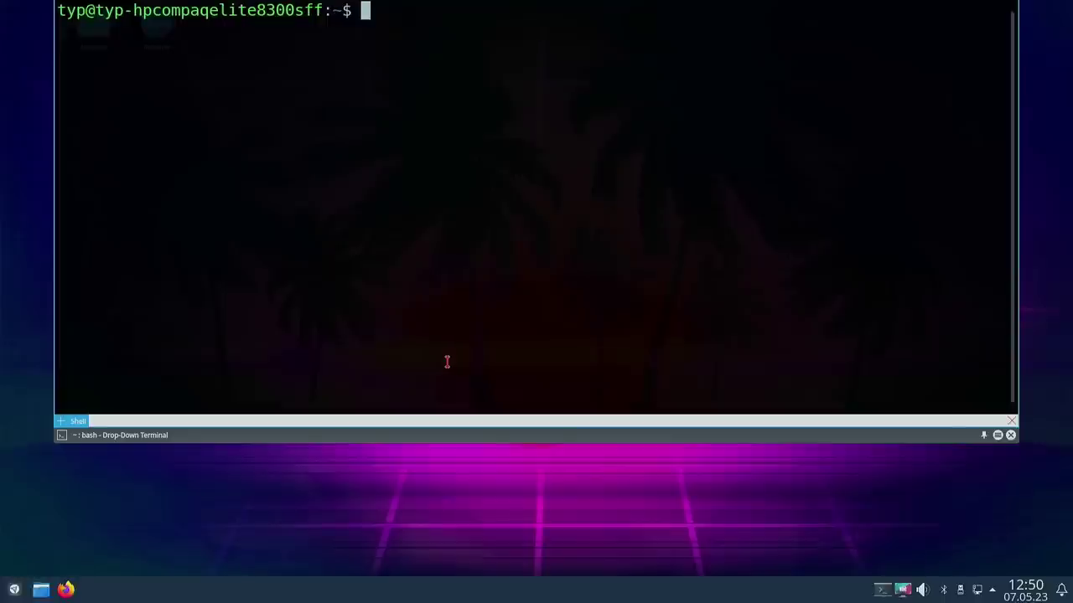
type("s")
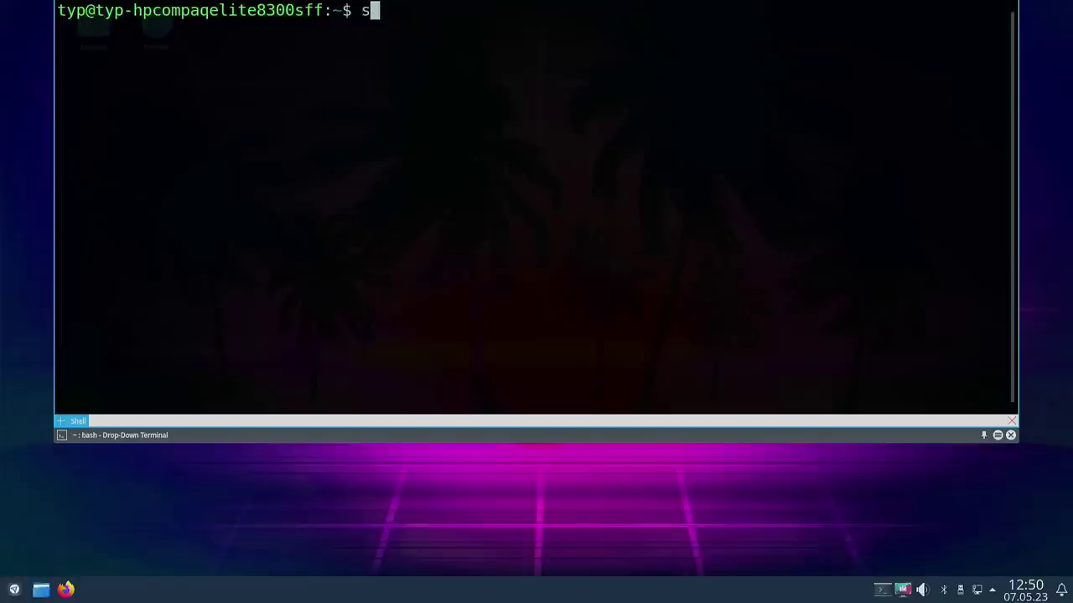
type("udo ")
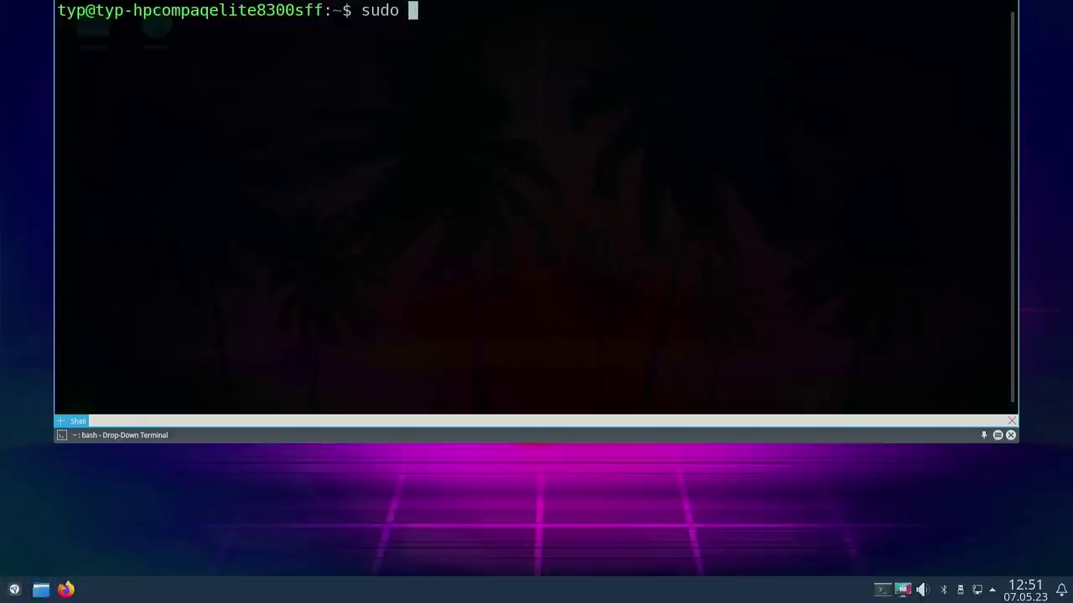
type("apt update")
key("Return")
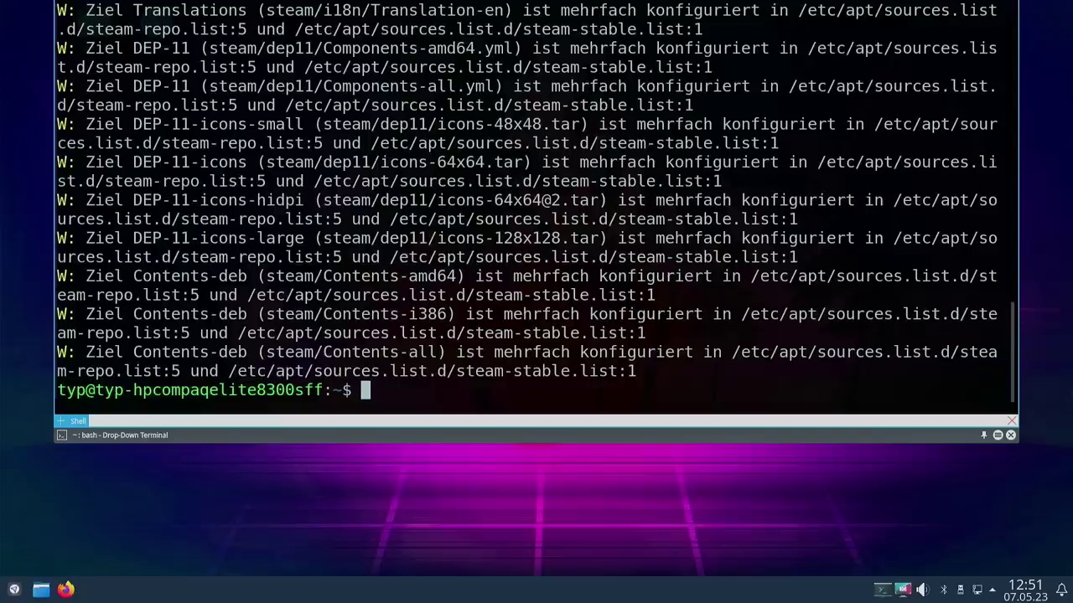
Step: Review the duplicate Steam source warnings in steam-repo.list and steam-stable.list, then clear the screen
scroll(475, 249, "up", 5)
scroll(475, 249, "down", 5)
scroll(475, 249, "up", 8)
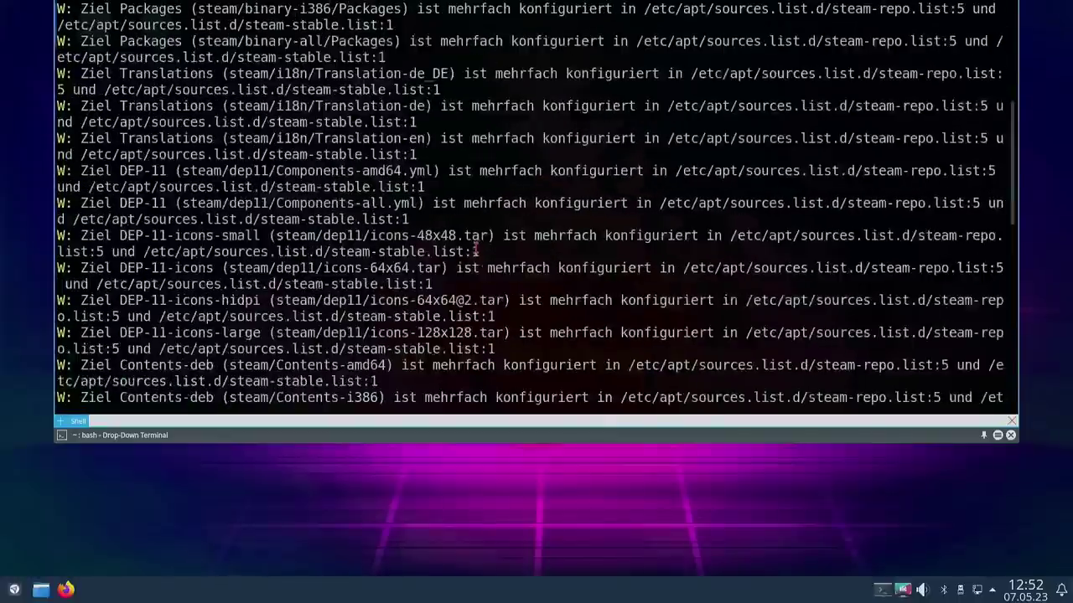
scroll(475, 249, "up", 6)
scroll(471, 238, "down", 2)
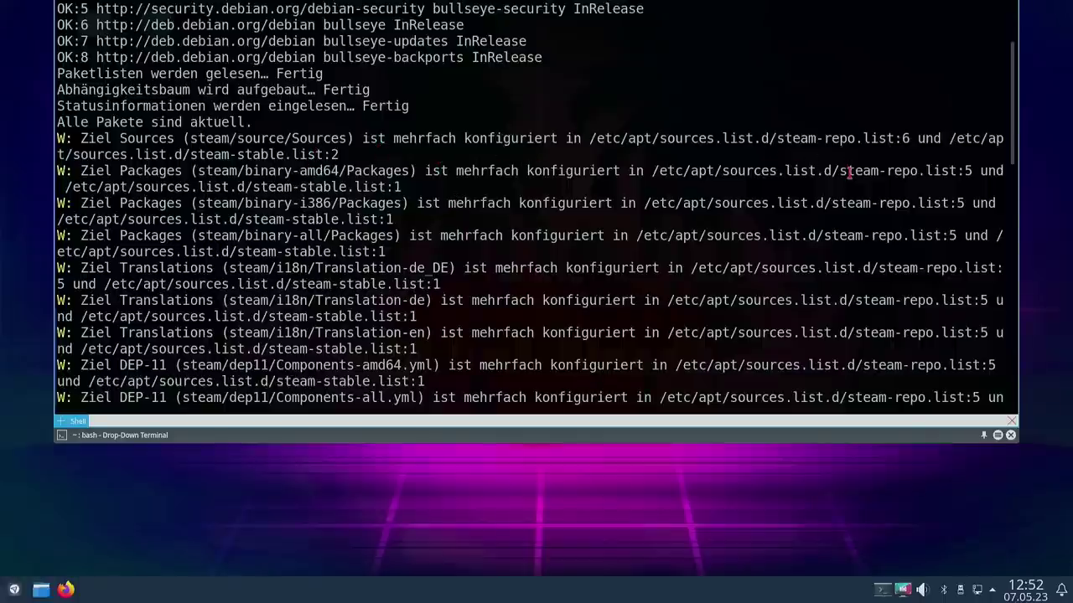
left_click_drag(838, 171, 918, 171)
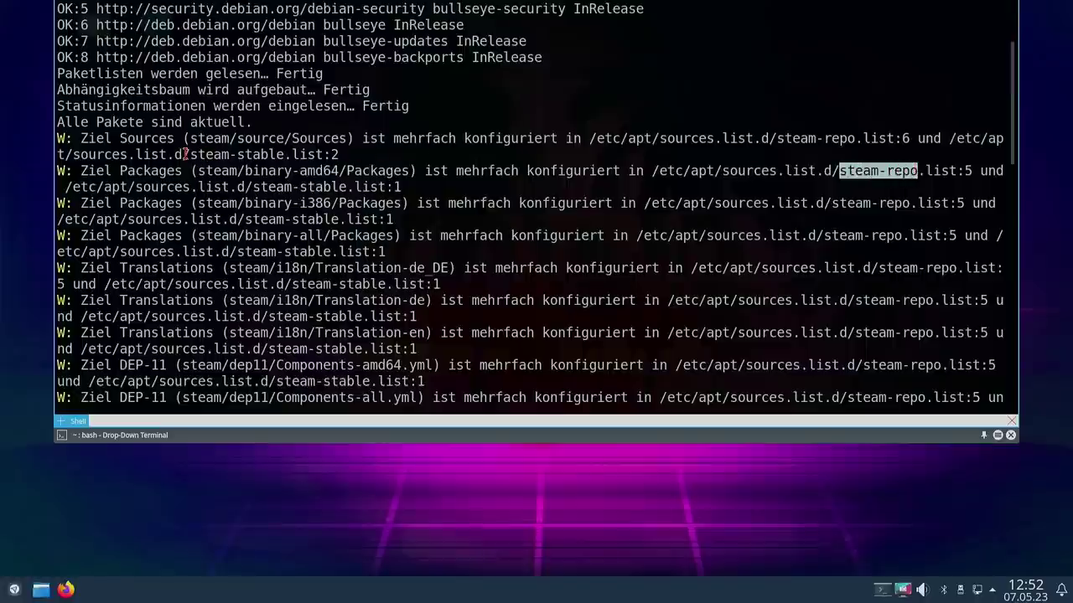
left_click_drag(191, 154, 325, 157)
scroll(604, 197, "down", 15)
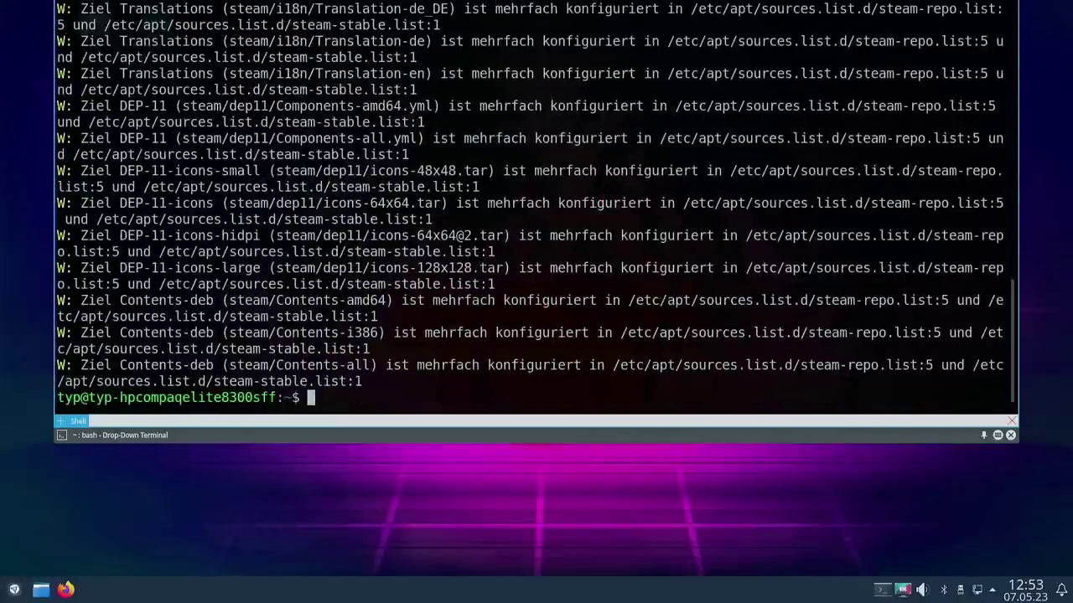
key("ctrl+l")
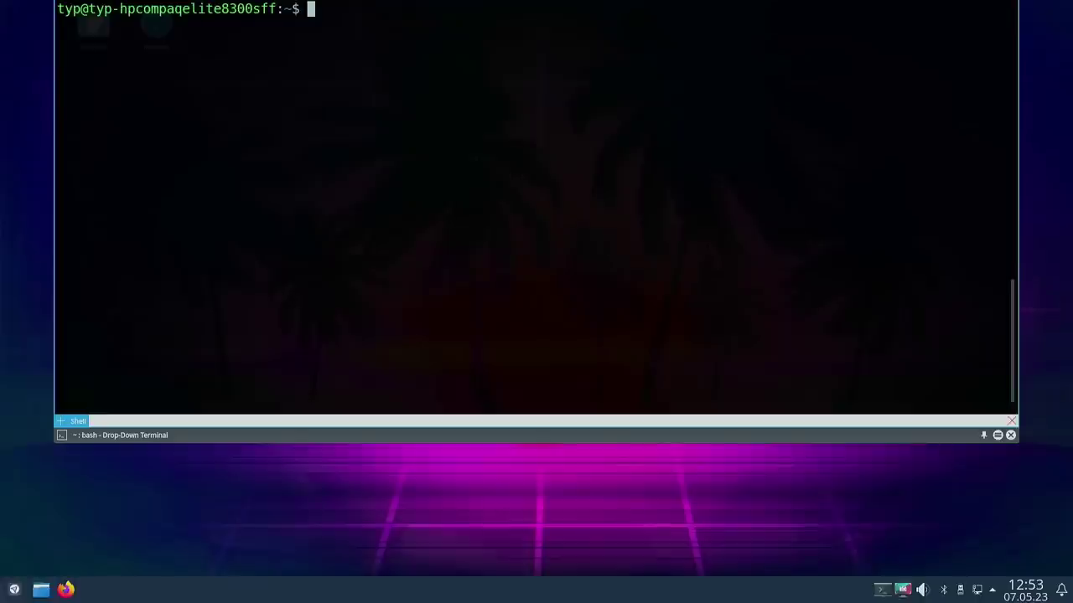
Step: Install snapd with sudo apt install snapd, fixing the 'intall' typo, then run sudo reboot
type("sudo apt i")
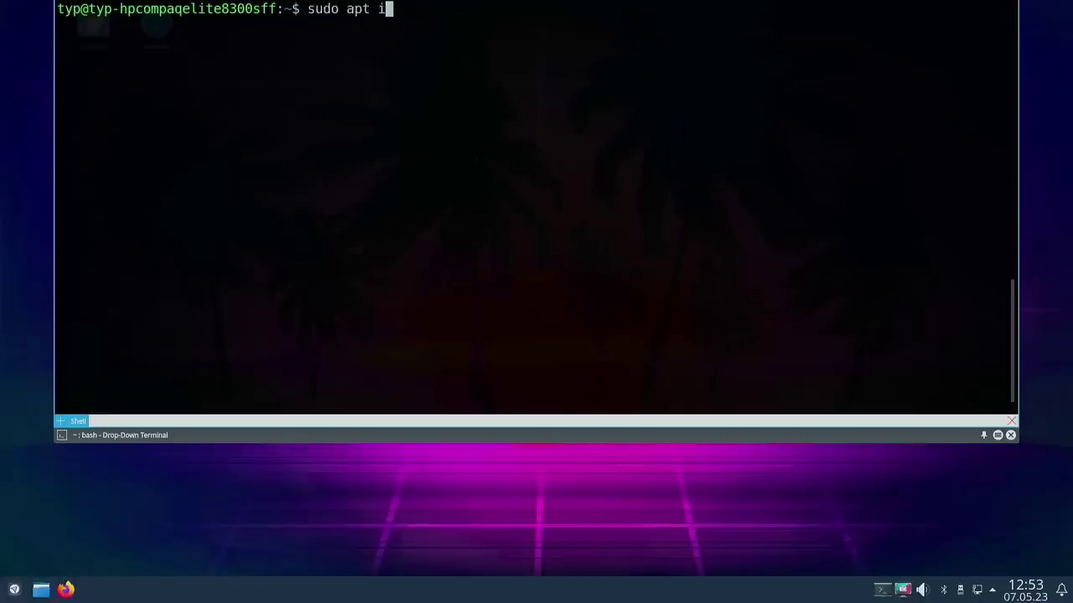
type("ntall ")
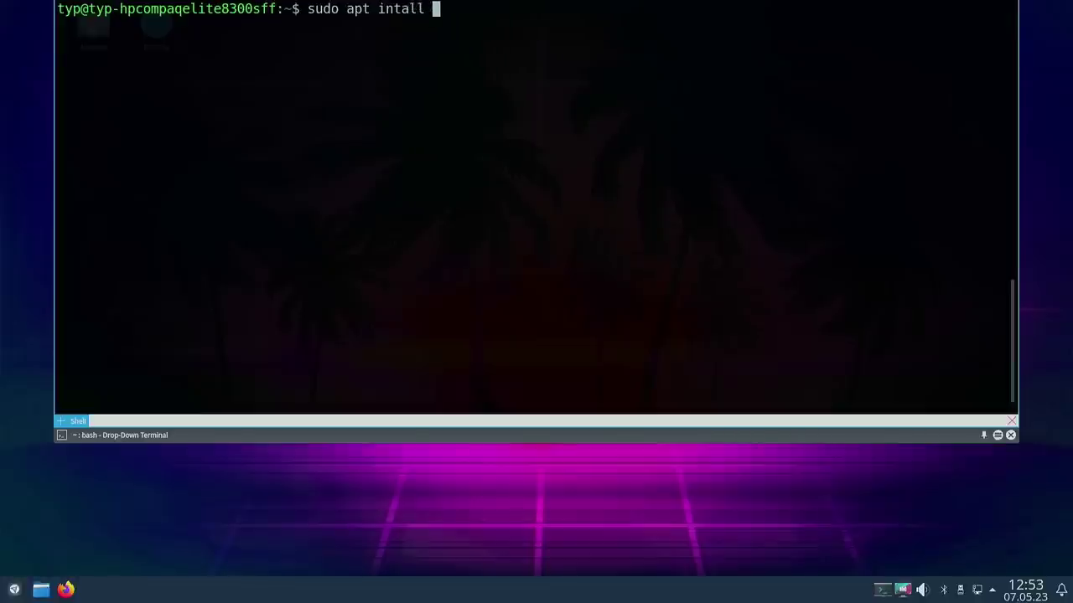
type("snapd")
key("Return")
key("Up")
key("Left")
key("Left")
key("Left")
key("Left")
key("Left")
key("Left")
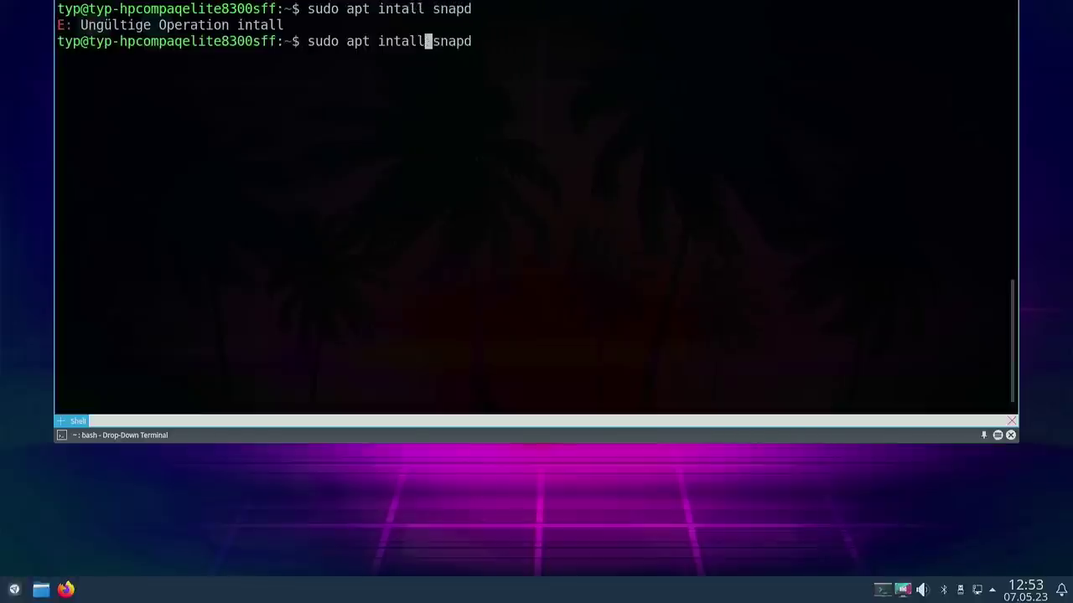
key("Left")
key("Left")
key("Left")
key("Left")
type("s")
key("Return")
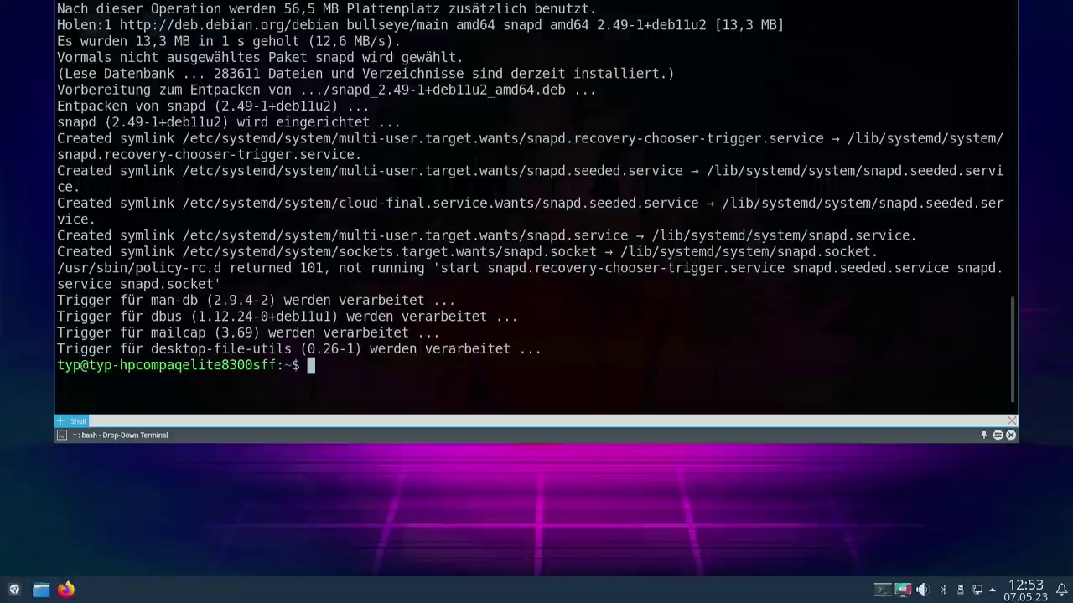
type("sudo reboot")
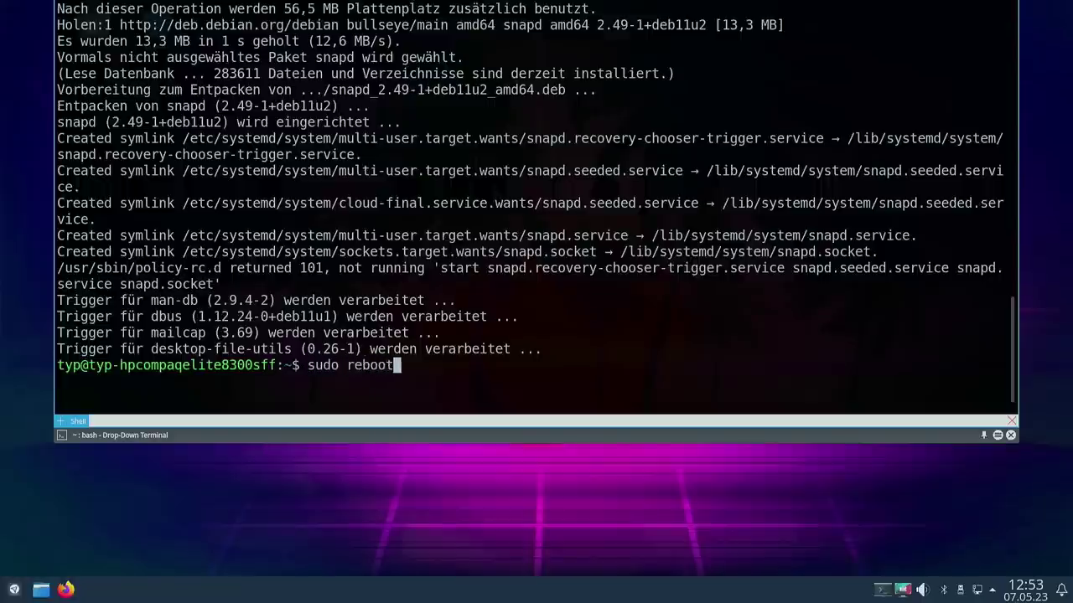
key("Return")
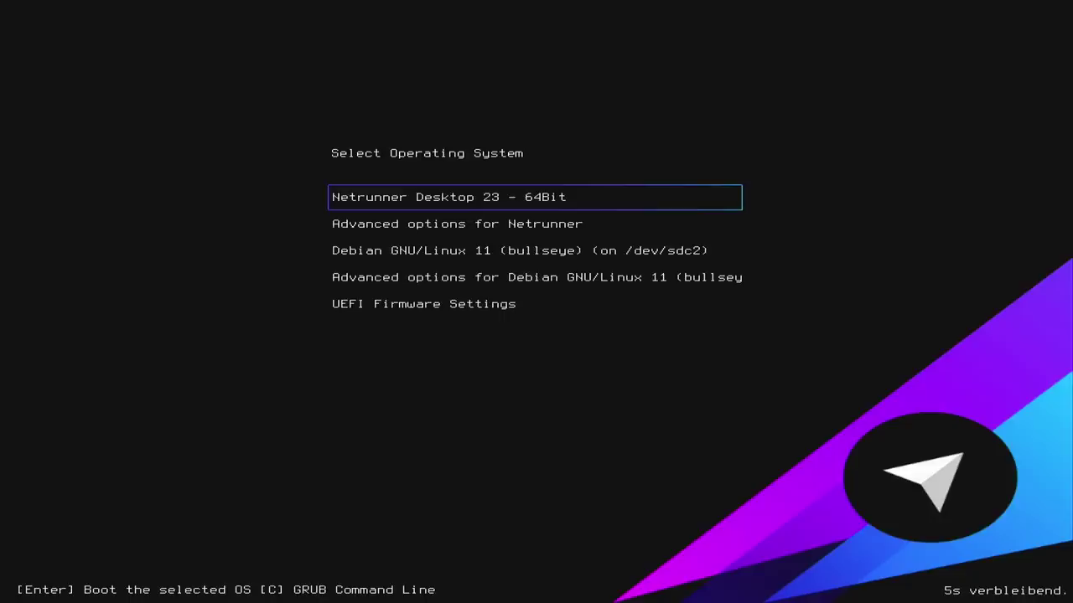
Step: Boot Netrunner Desktop 23, log in with the password, and reopen Yakuake with enlarged text
key("Return")
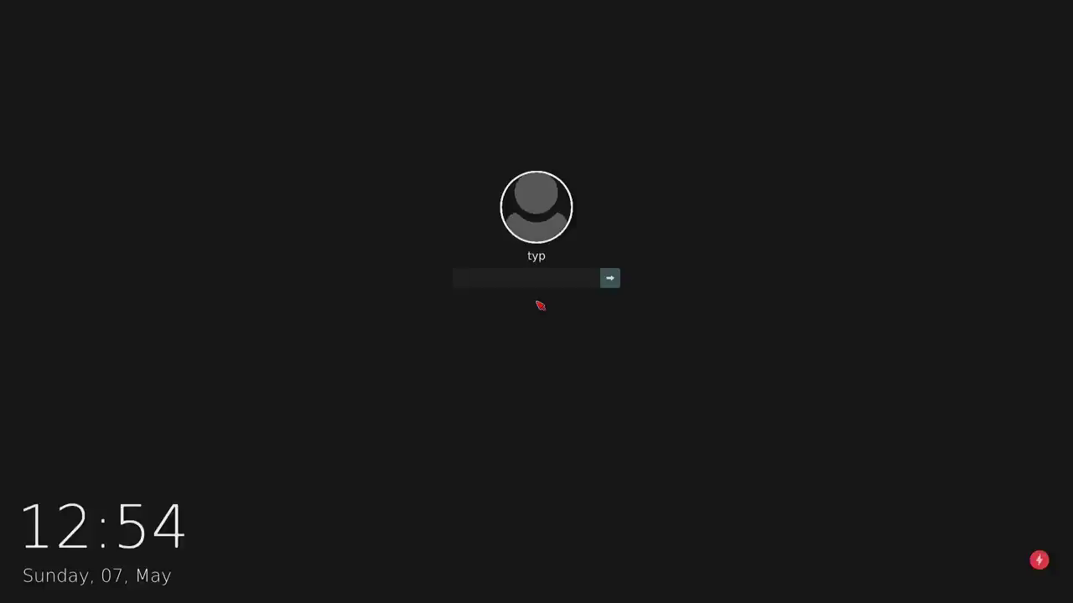
key("Return")
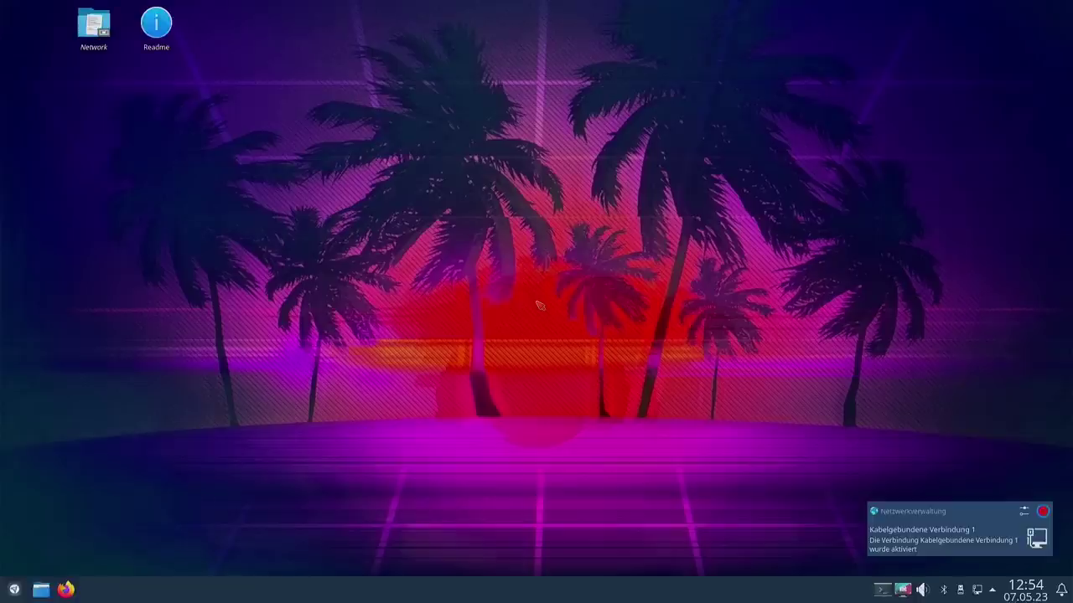
key("F12")
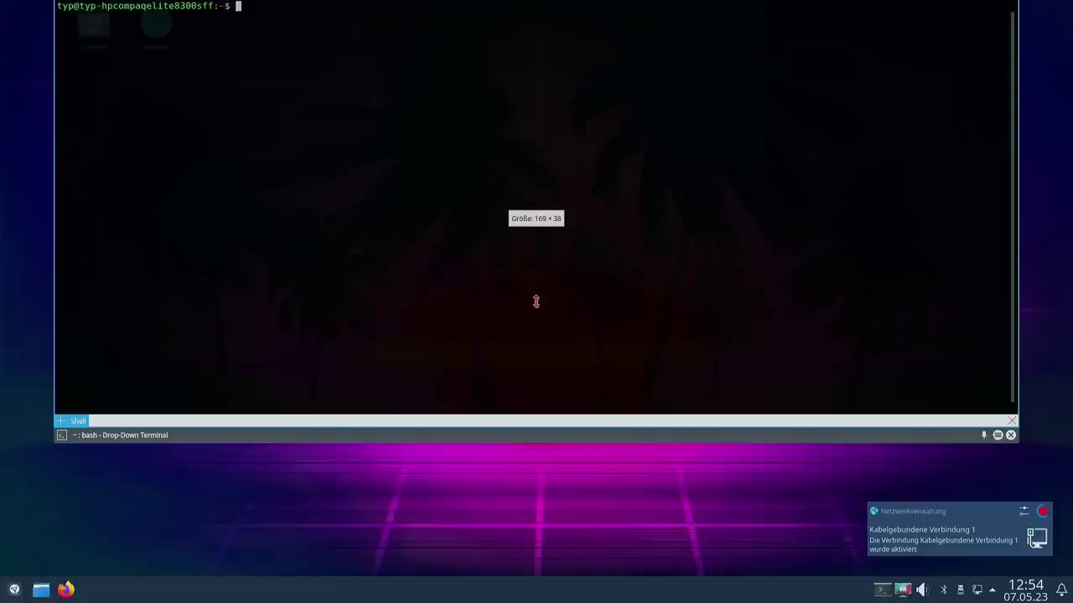
key("ctrl+plus")
key("ctrl+plus")
key("ctrl+plus")
key("ctrl+plus")
key("ctrl+plus")
key("ctrl+plus")
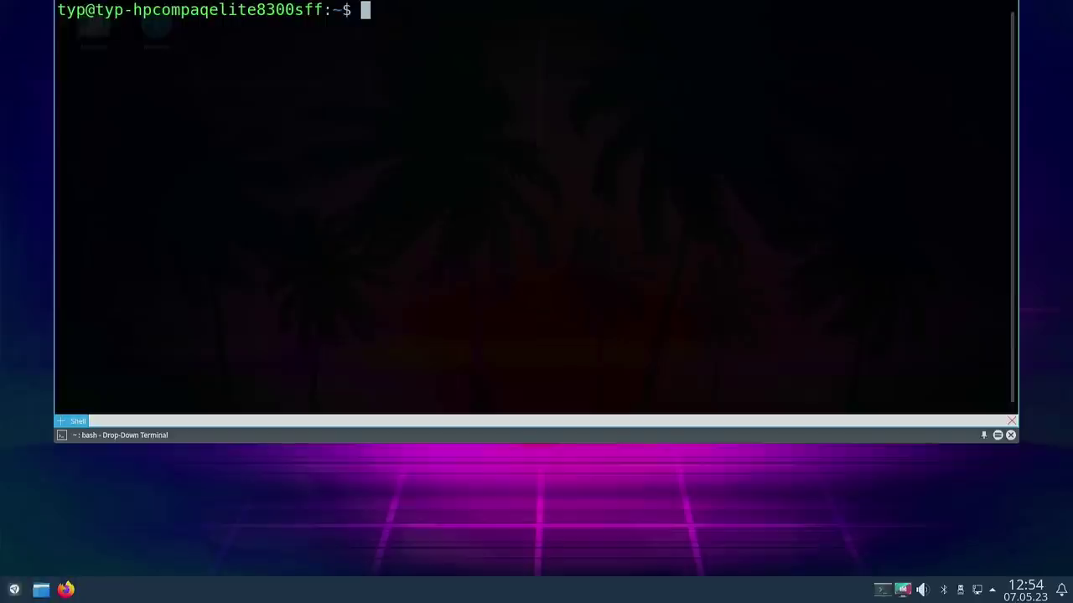
Step: Install the core snap with sudo snap install core, entering the sudo password
type("sudo sna")
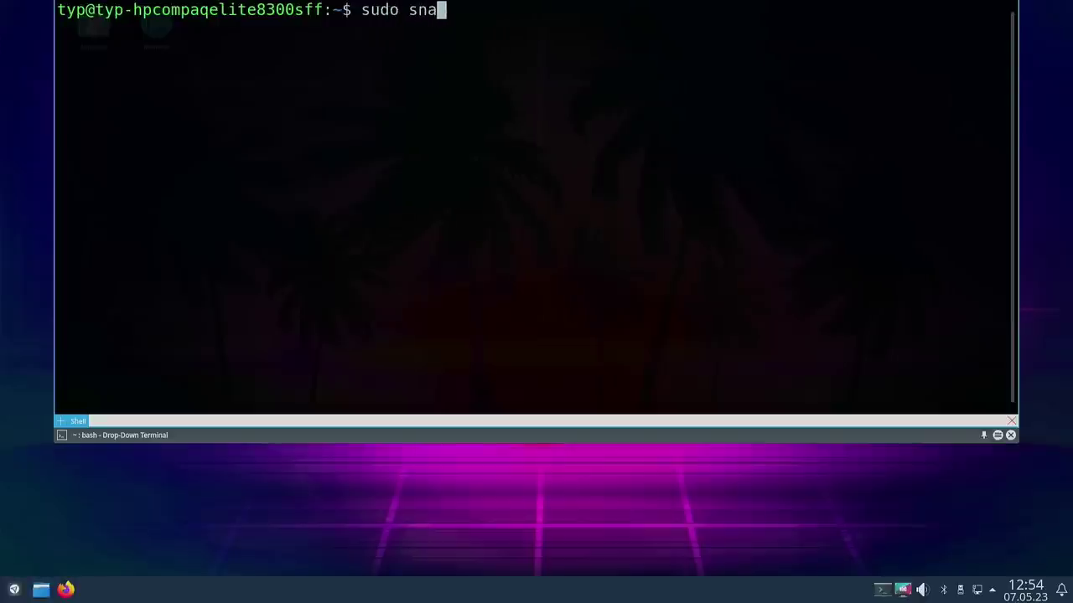
type("p install")
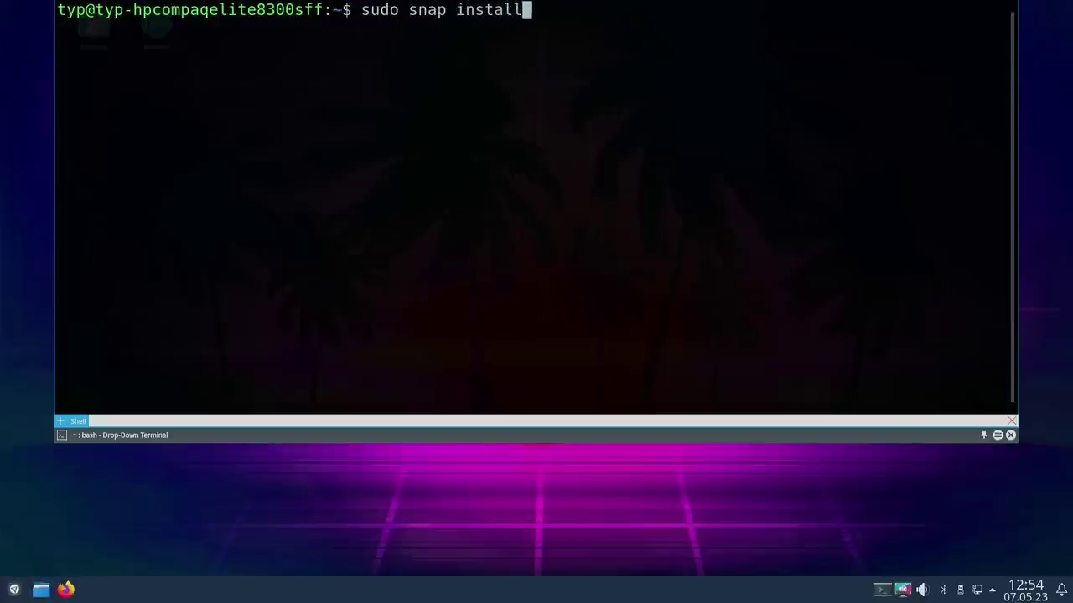
type(" core")
key("Return")
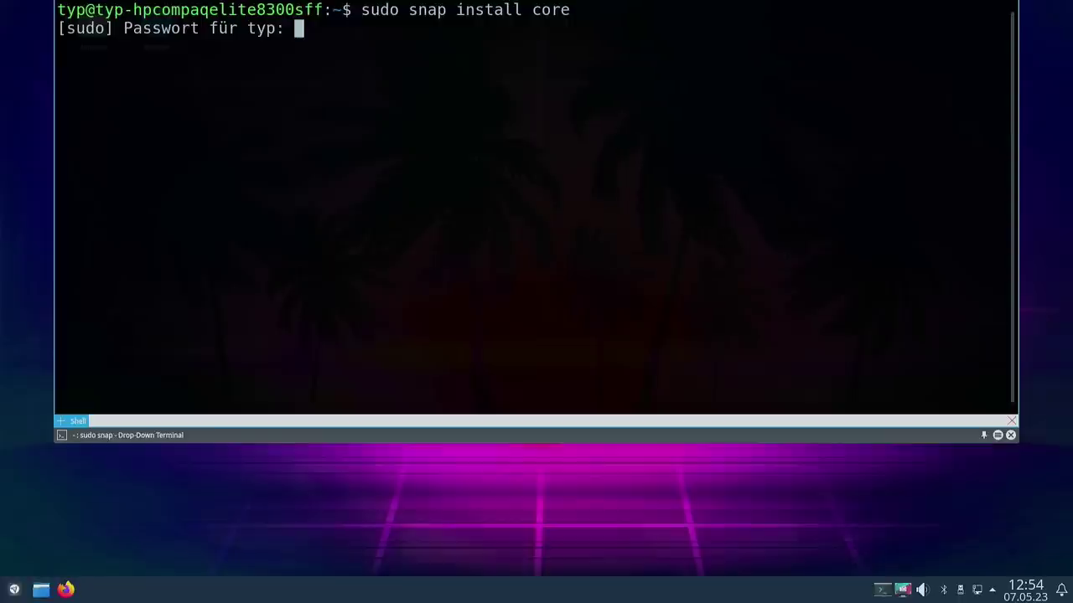
key("Return")
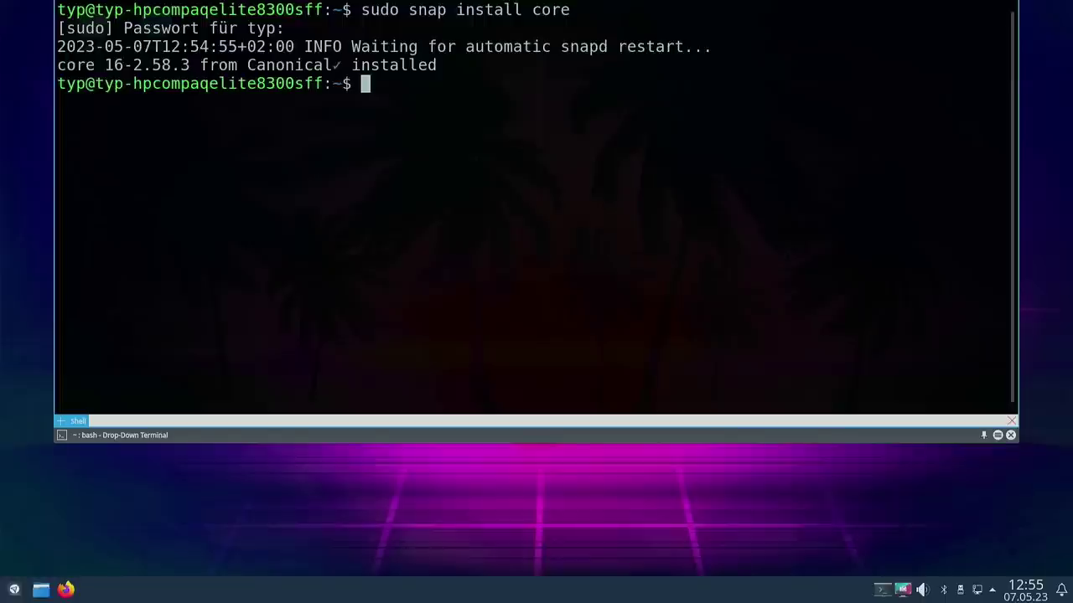
Step: Install the hello-world snap with sudo snap install hello-world
type("sudo snap install ")
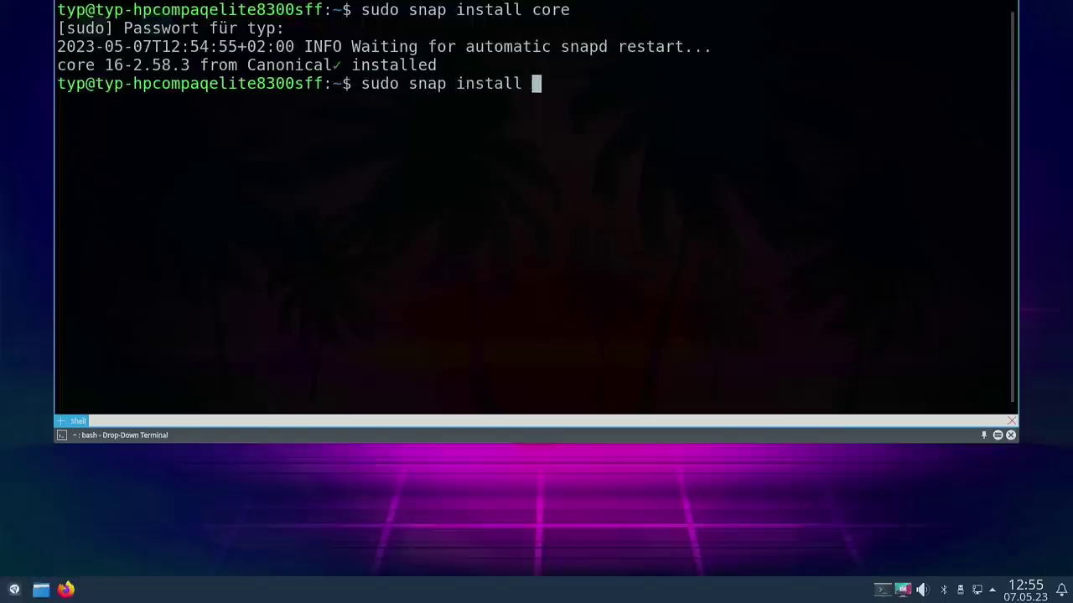
type("hell-")
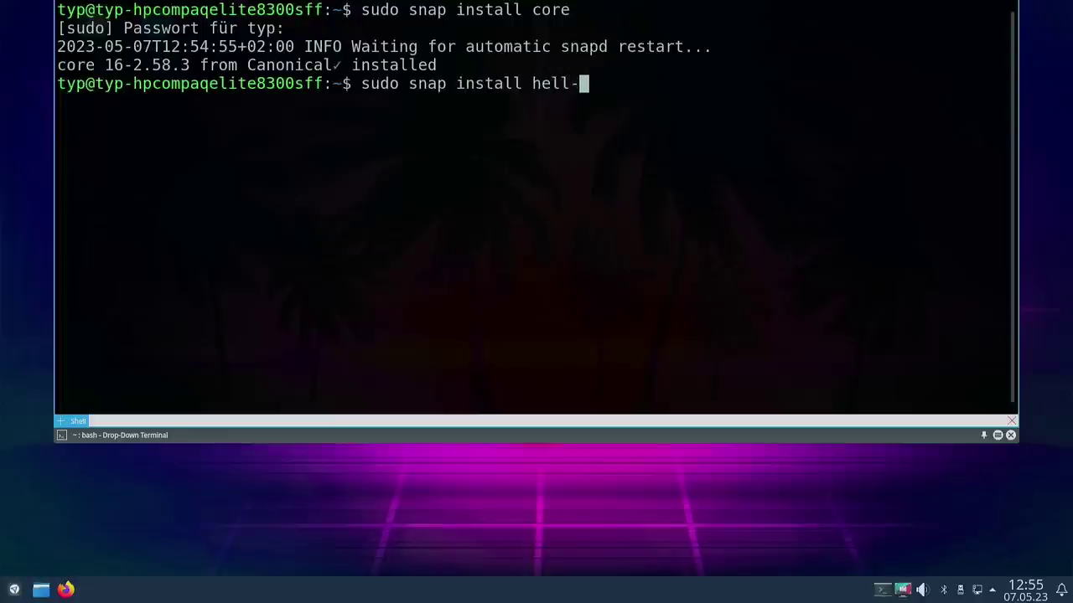
key("BackSpace")
type("o-worl")
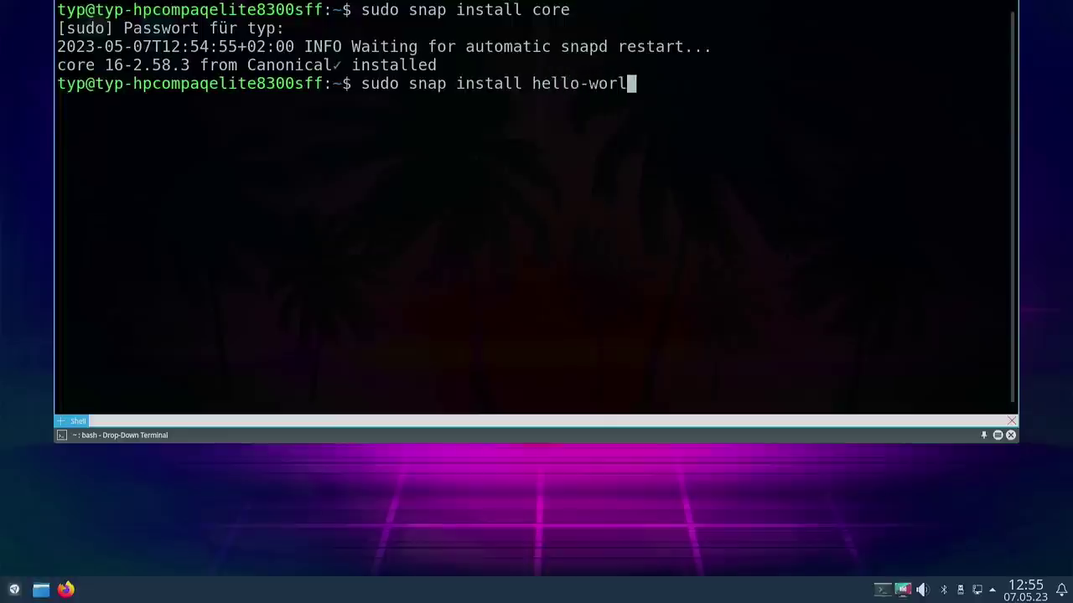
type("d")
key("Return")
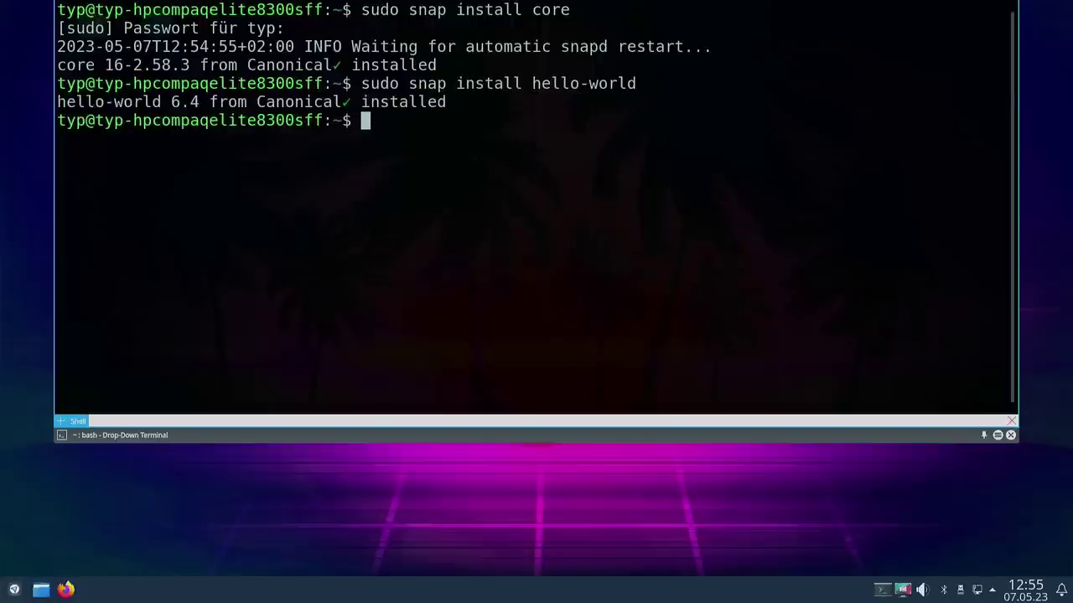
type("hello-world")
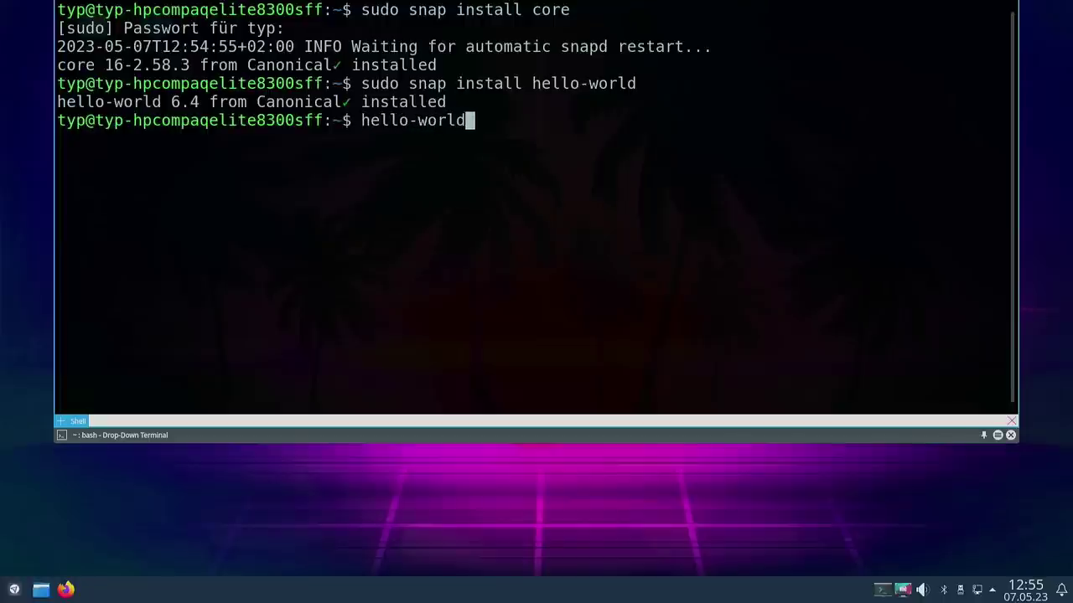
Step: Run the hello-world snap so it prints Hello World!
key("Return")
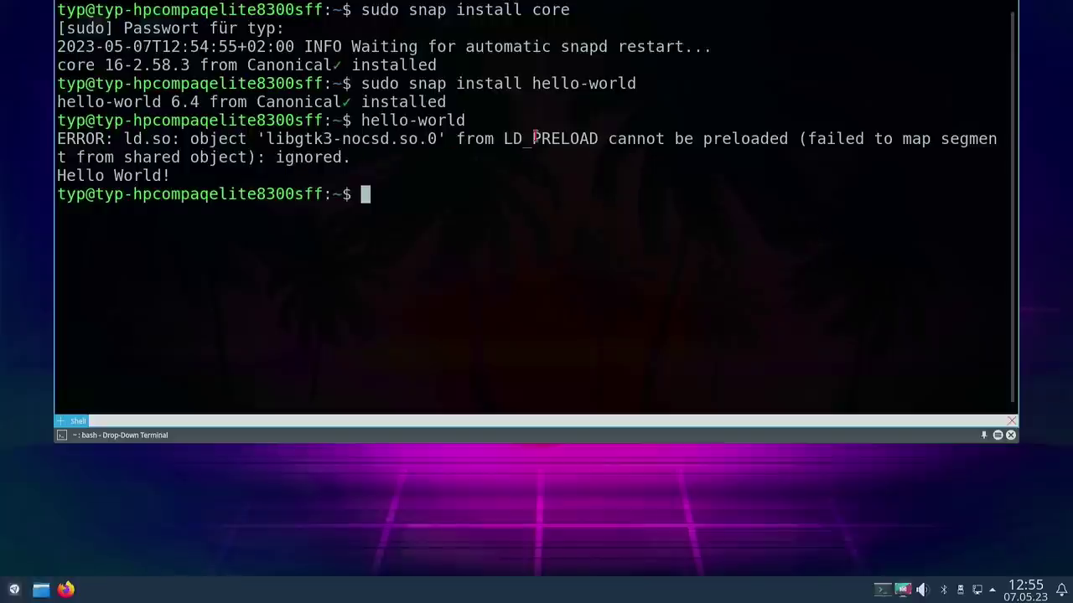
triple_click(91, 177)
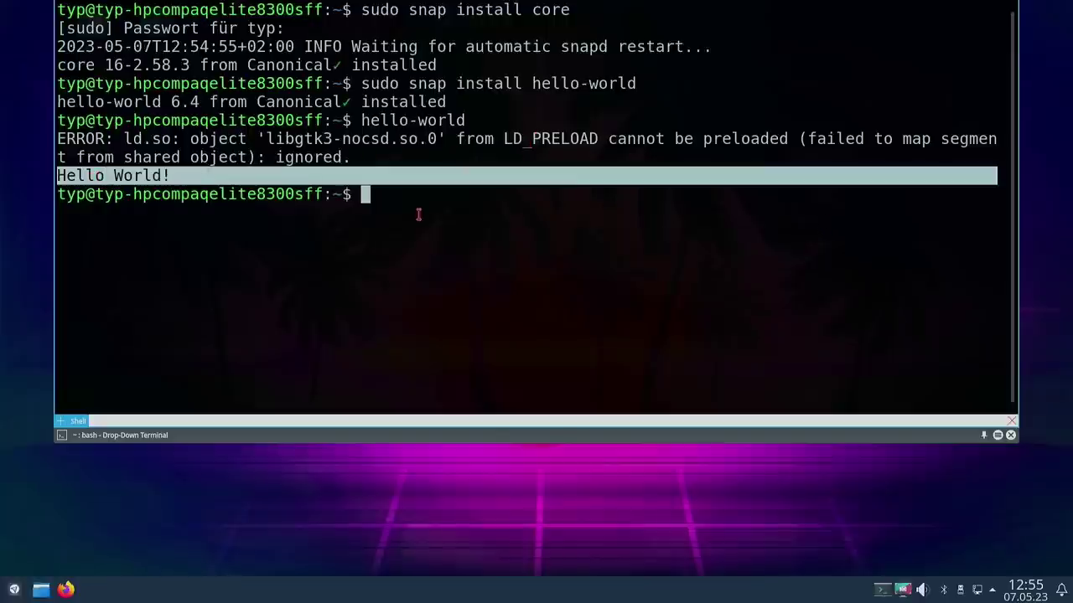
left_click(466, 214)
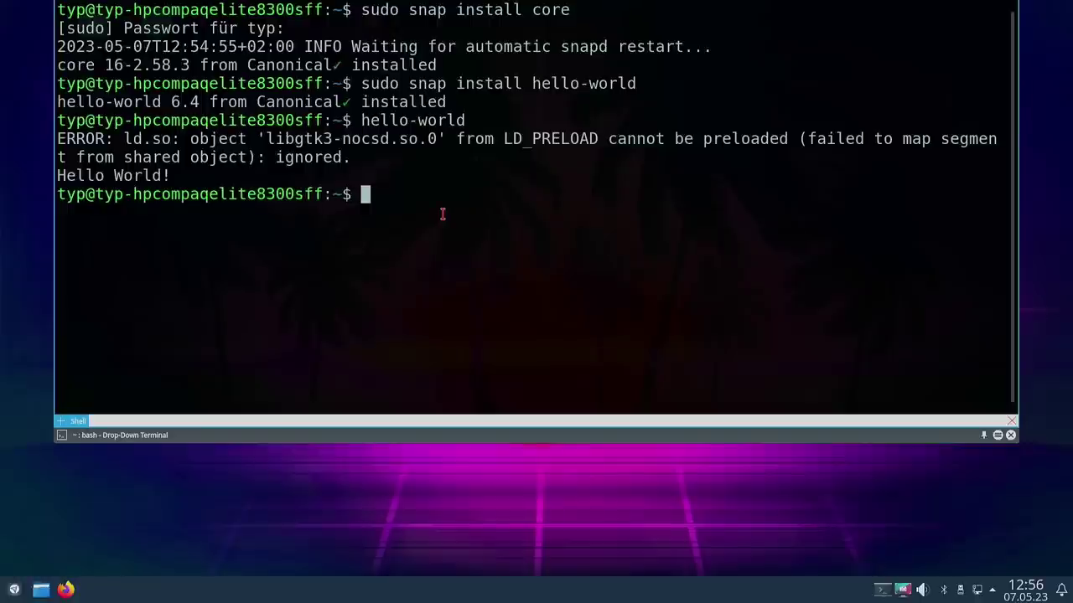
Step: Install snap-store with sudo snap install snap-store, then hide Yakuake
type("sudo a")
key("BackSpace")
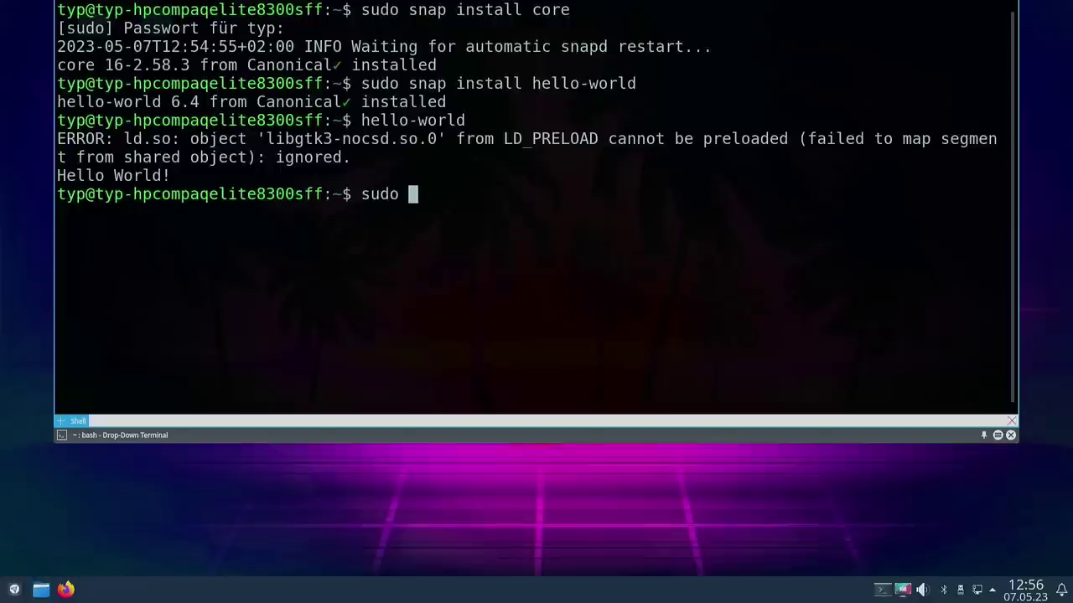
type("snap")
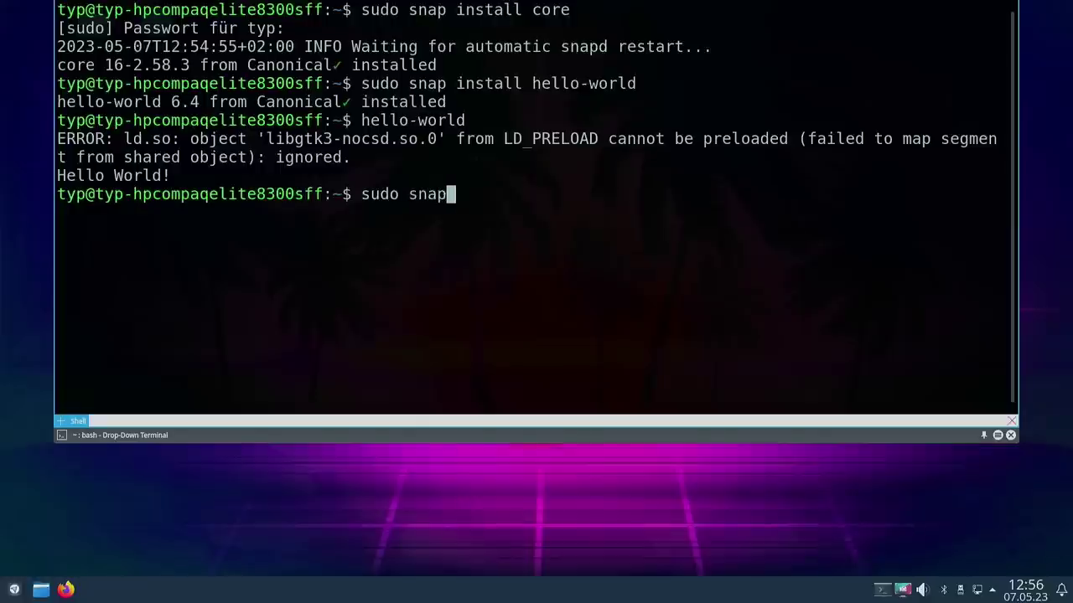
type(" install ")
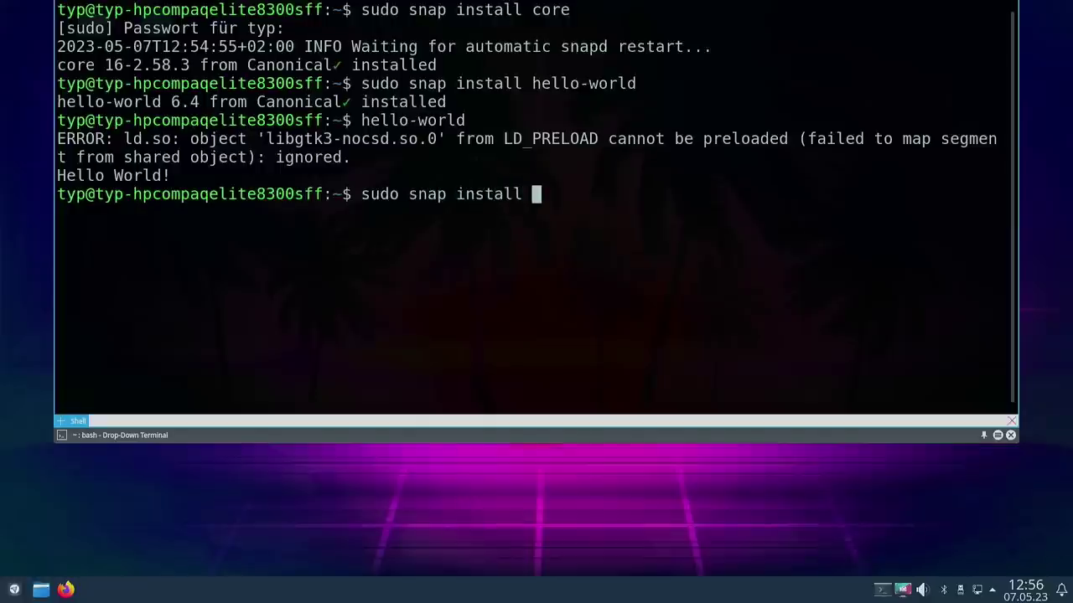
type("snap-st")
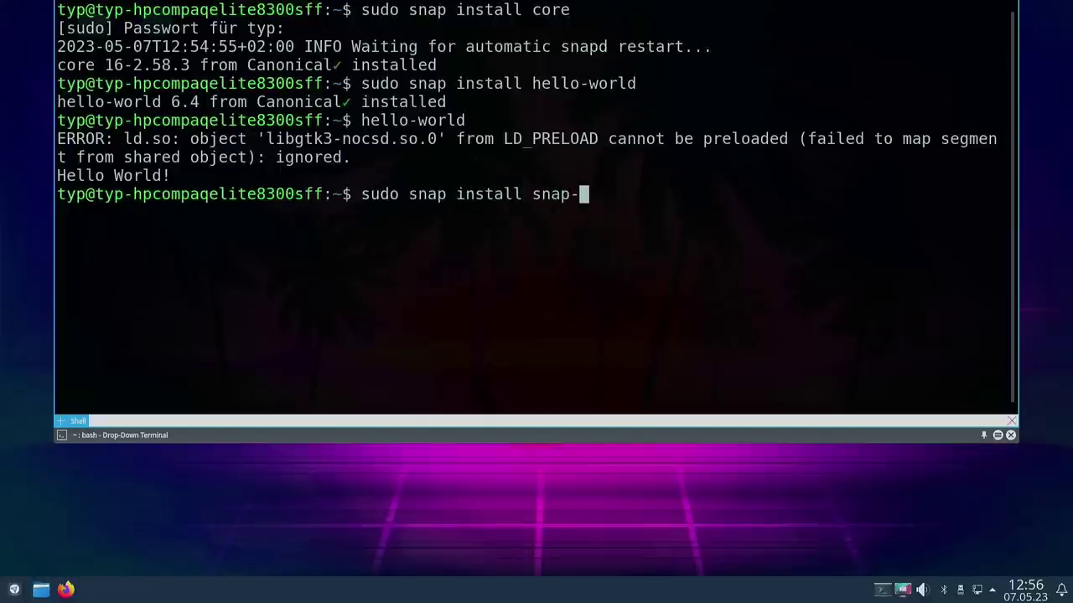
type("ore")
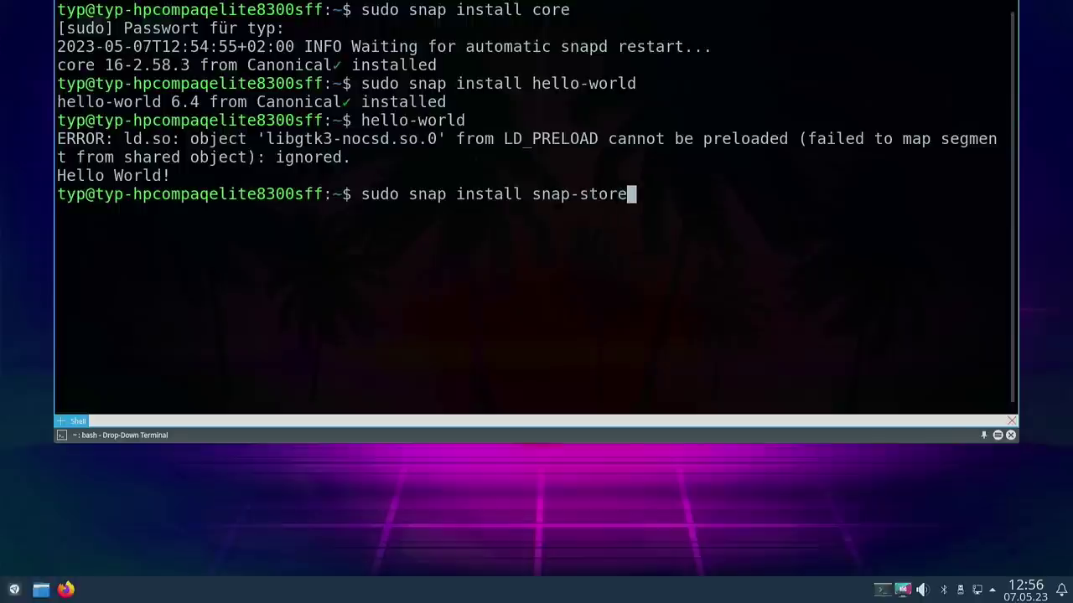
key("Return")
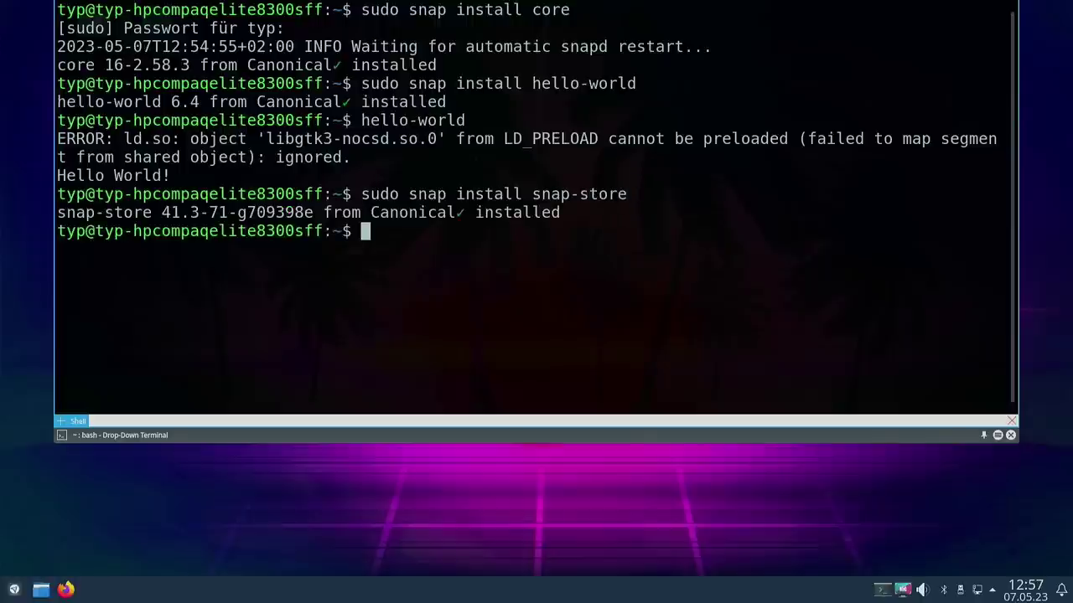
key("F12")
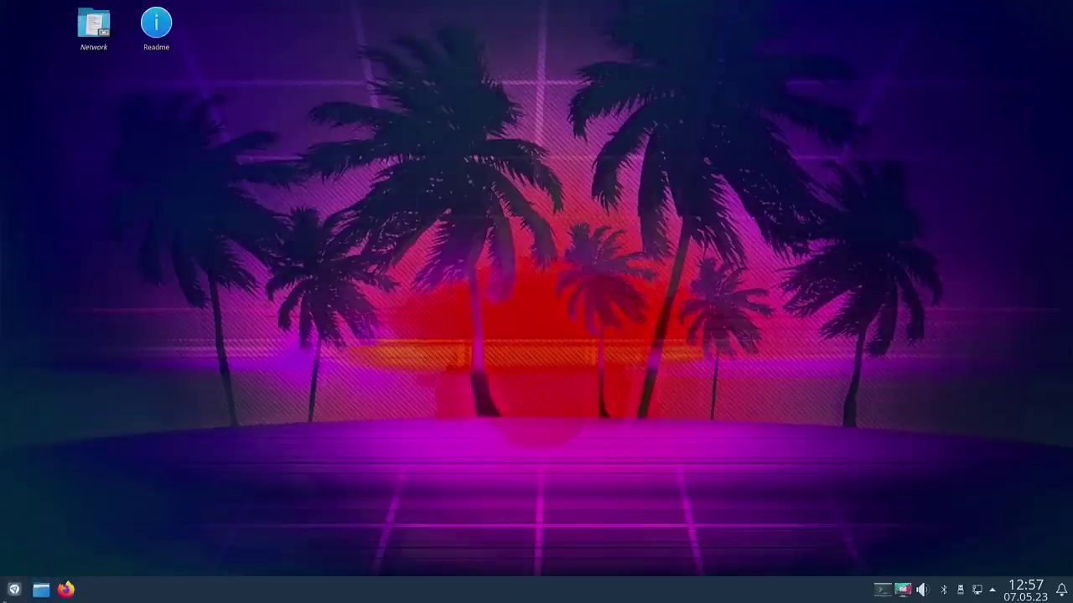
Step: Search the application dashboard for 'sna' and launch Snap Store
key("super")
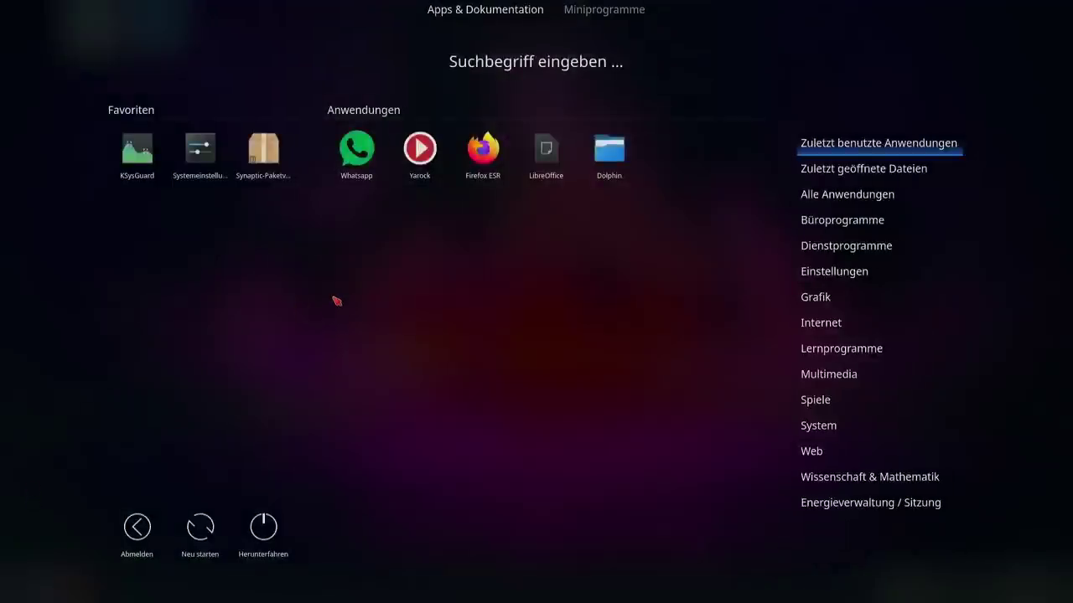
type("sna“ gesucht")
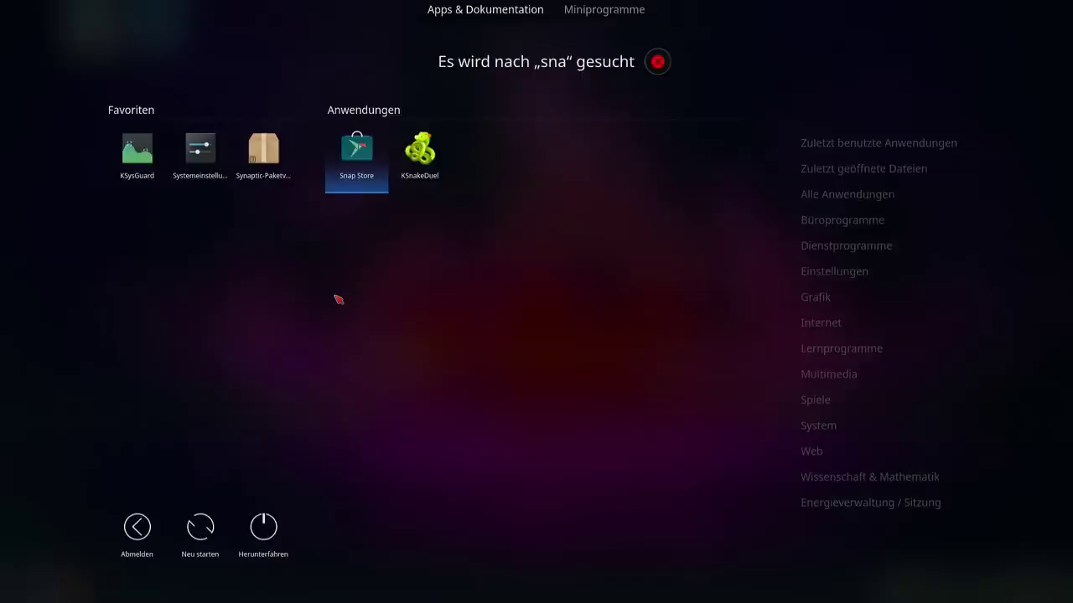
key("Return")
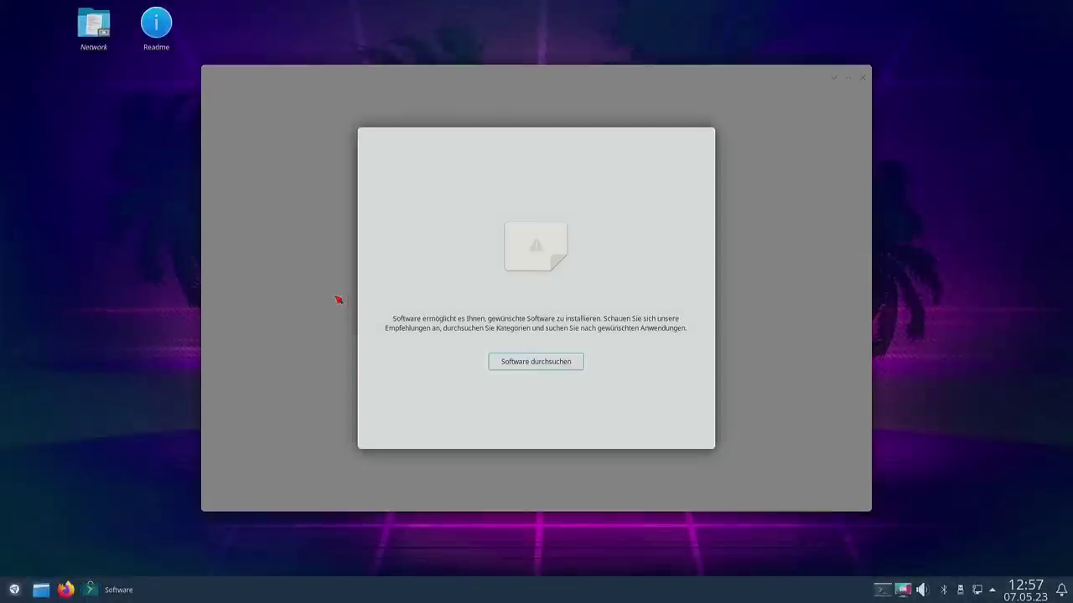
Step: Dismiss the Snap Store welcome screen and browse the Erkunden page's recommendations and categories
key("Return")
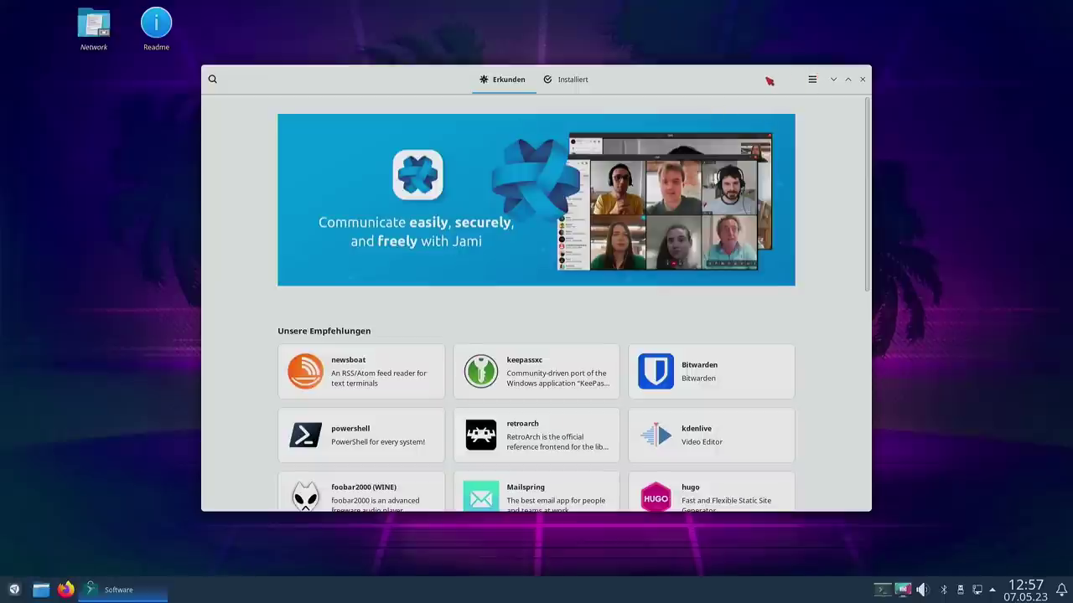
left_click_drag(769, 81, 801, 57)
scroll(866, 270, "down", 5)
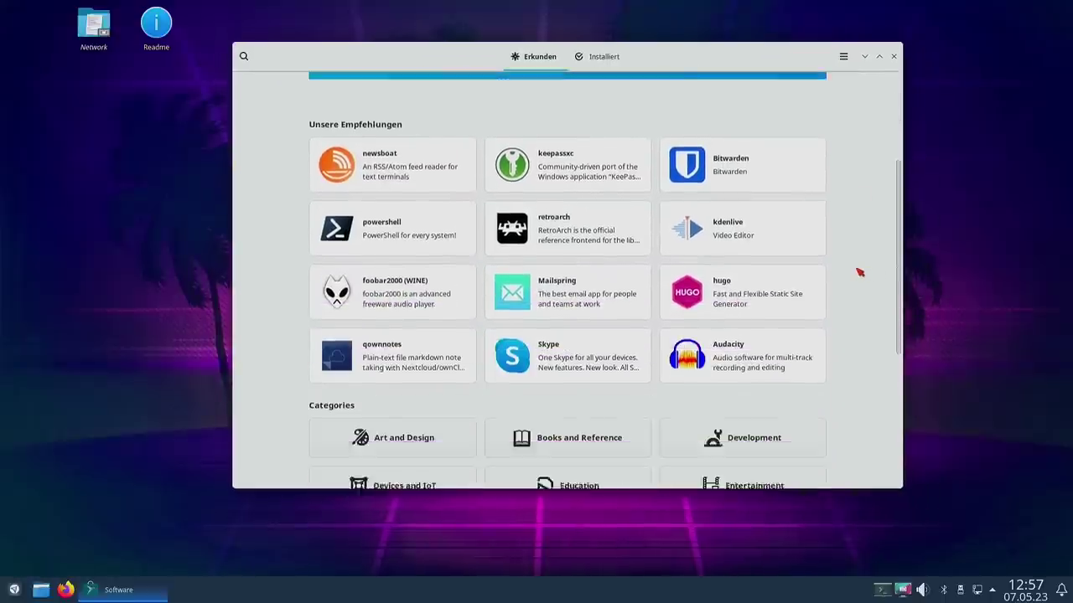
scroll(811, 290, "down", 3)
scroll(810, 297, "up", 4)
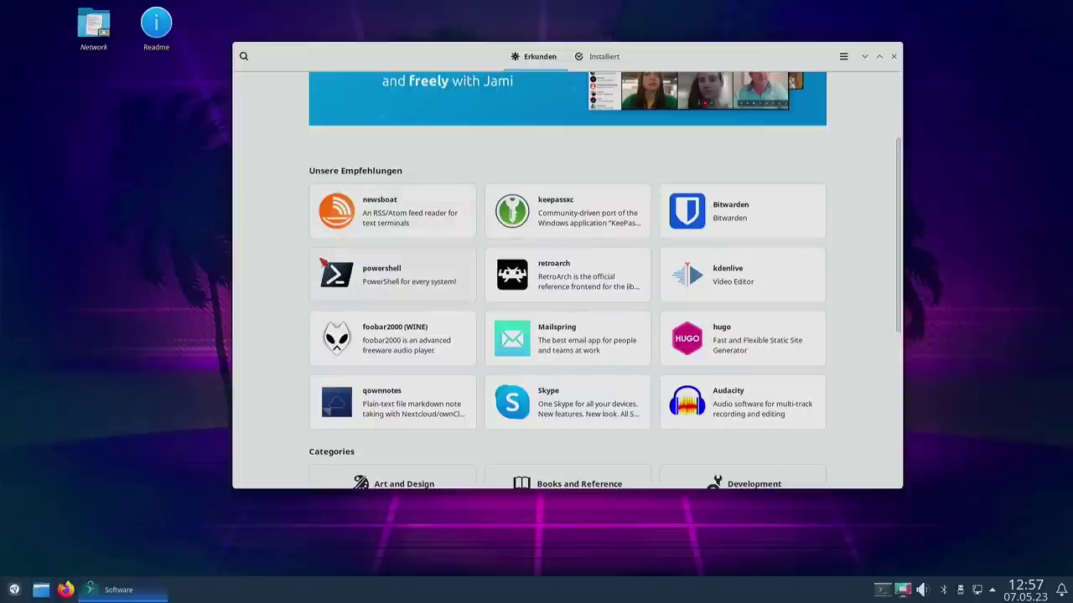
scroll(280, 246, "down", 2)
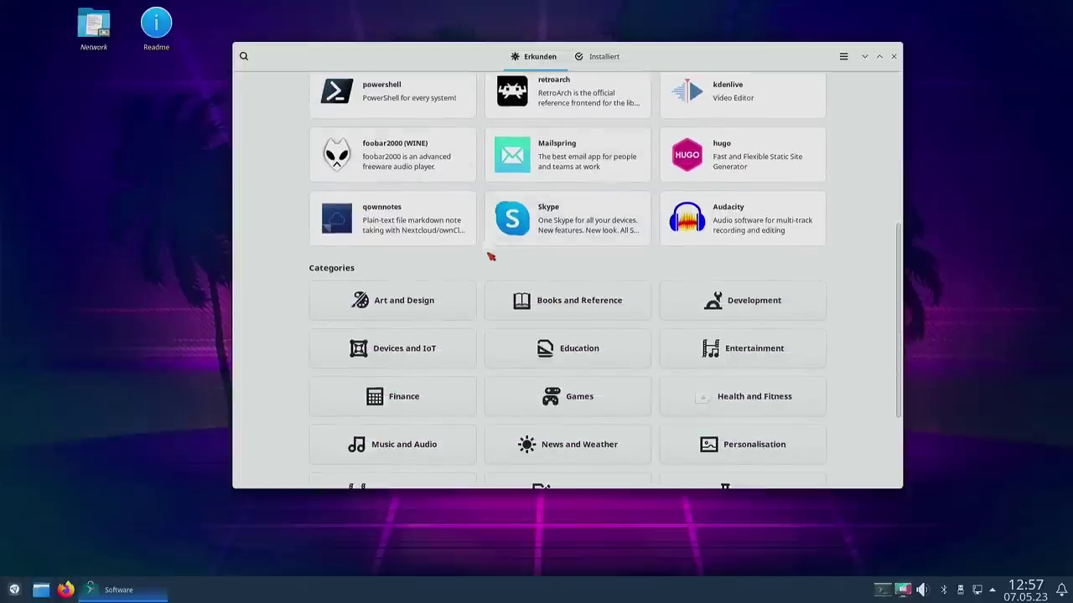
scroll(503, 257, "down", 2)
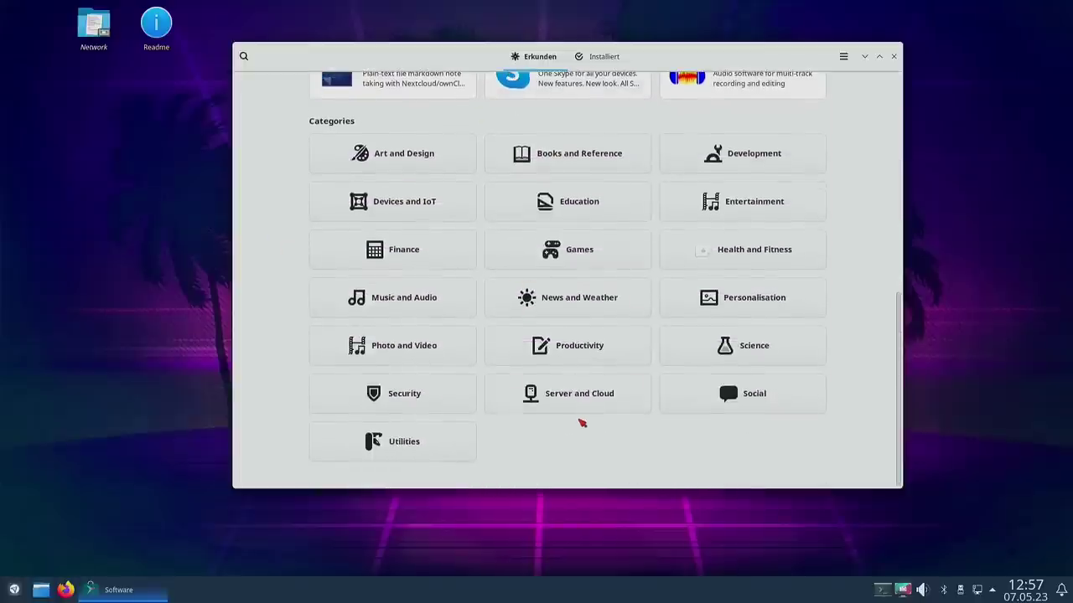
scroll(578, 419, "up", 5)
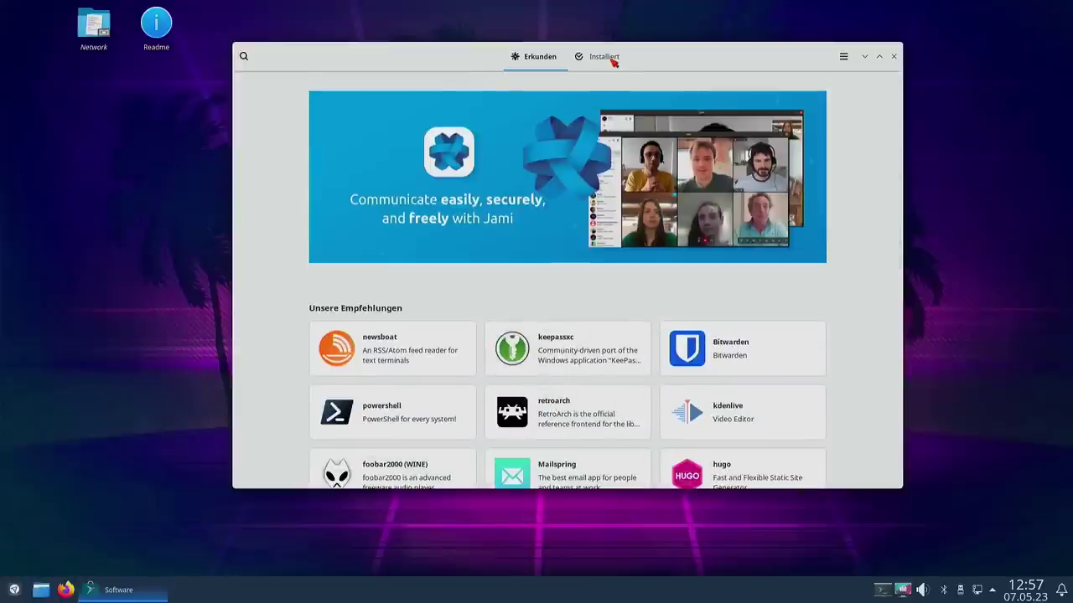
Step: Uninstall Hello World from the Installiert tab, authorizing with the admin password
left_click(611, 59)
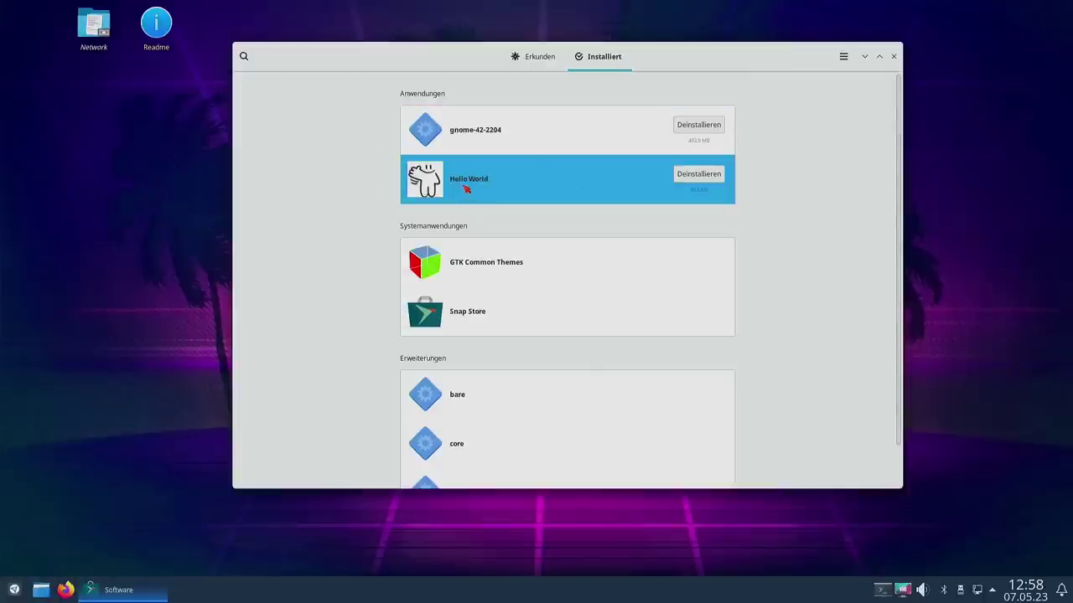
left_click(698, 174)
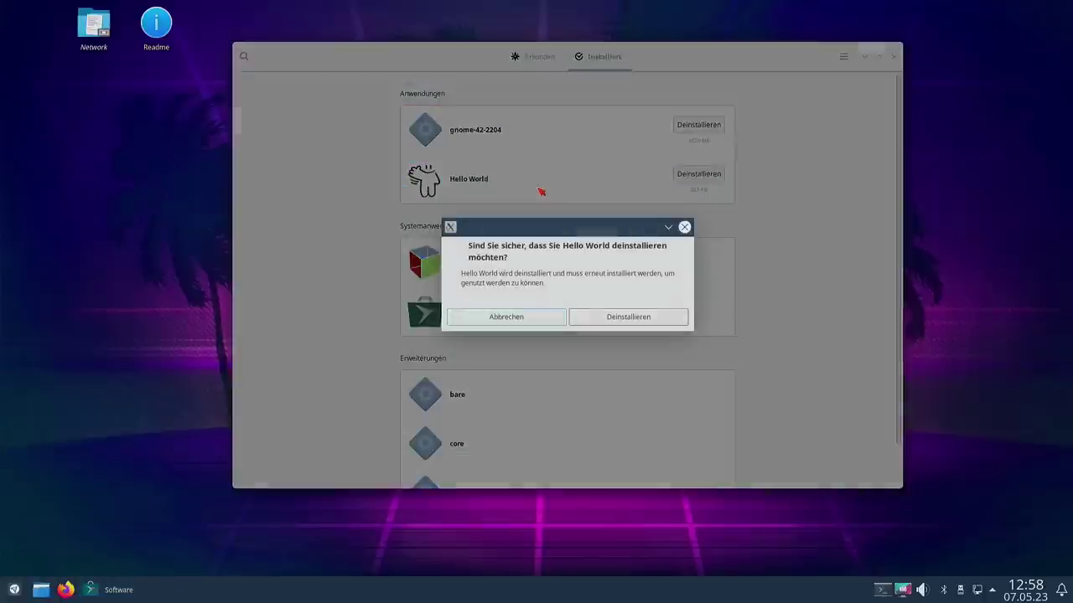
left_click(613, 316)
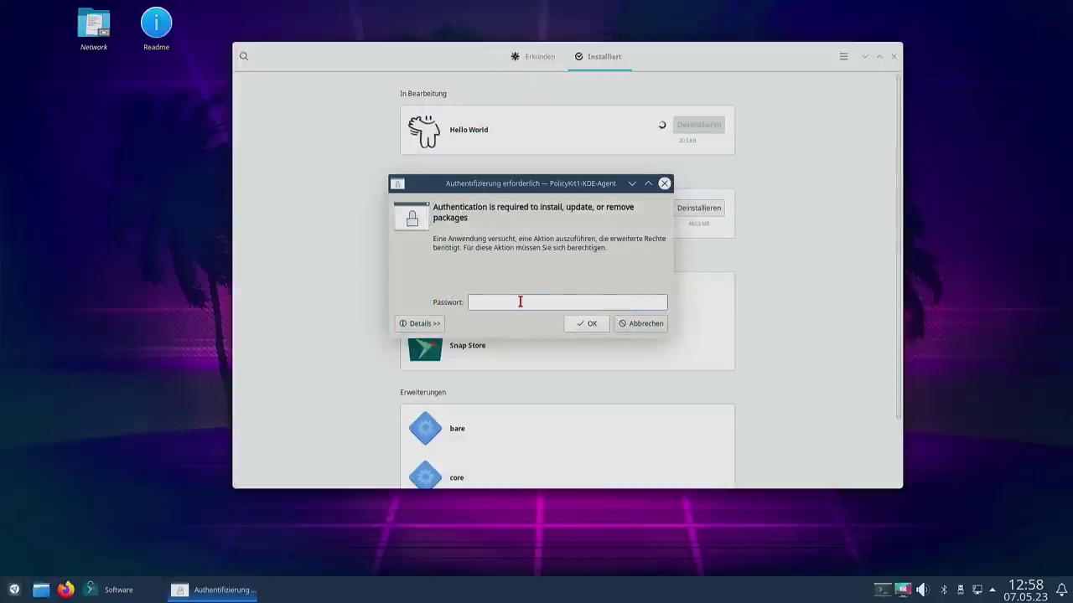
type("p")
key("BackSpace")
key("BackSpace")
key("BackSpace")
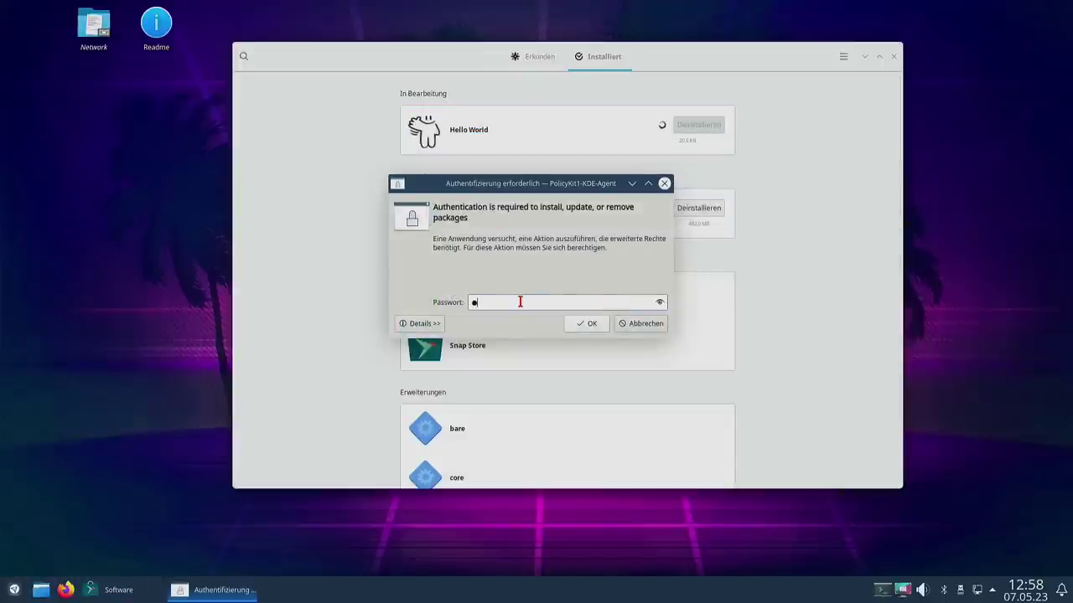
type("***")
key("Return")
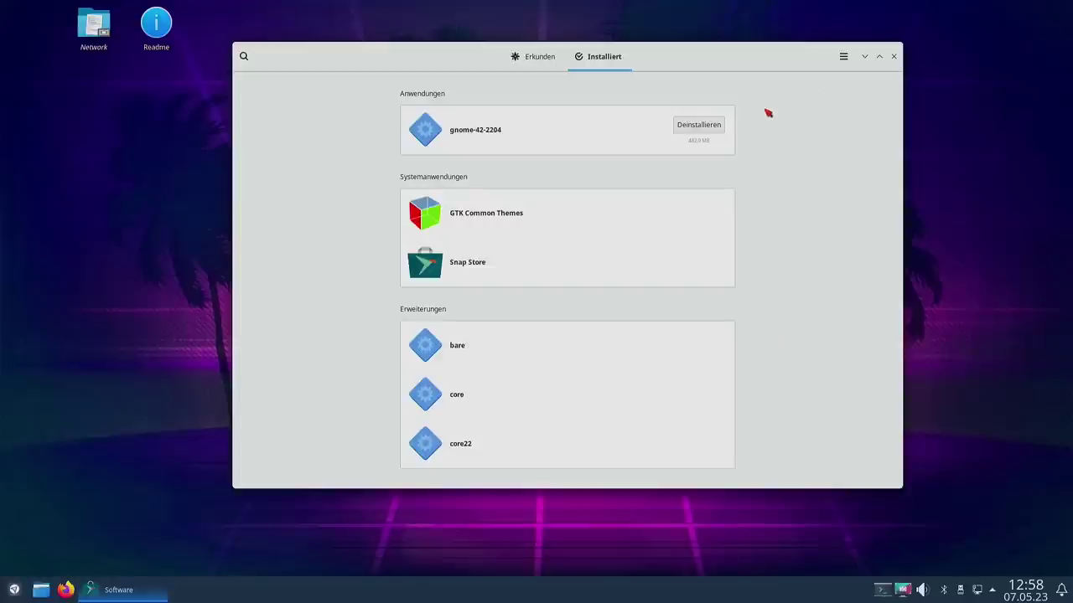
Step: Search for 'riseup' and install riseup-vpn from its details page
left_click(526, 64)
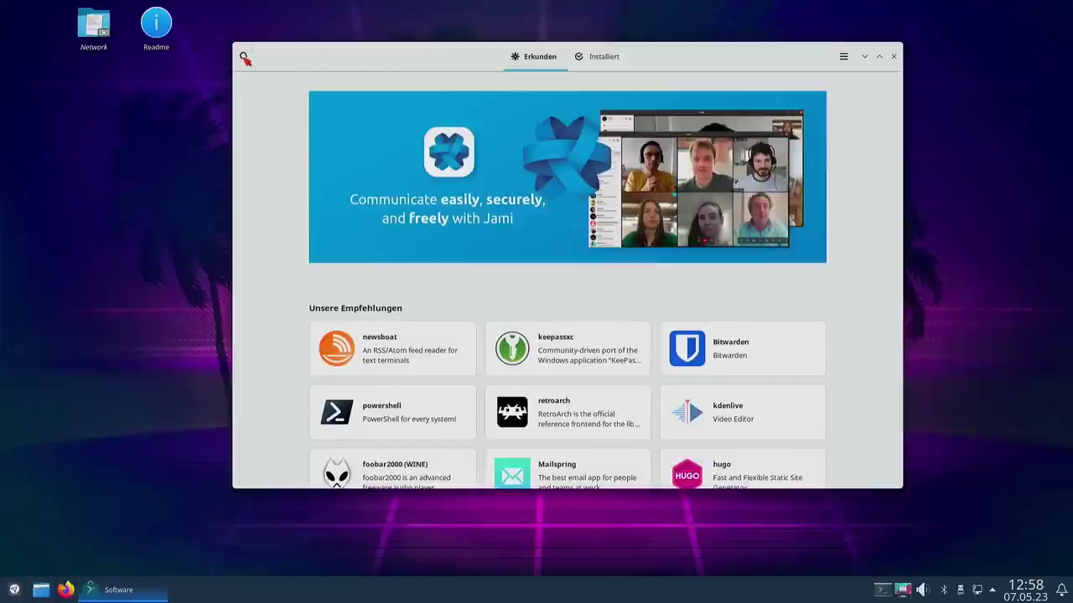
left_click(244, 57)
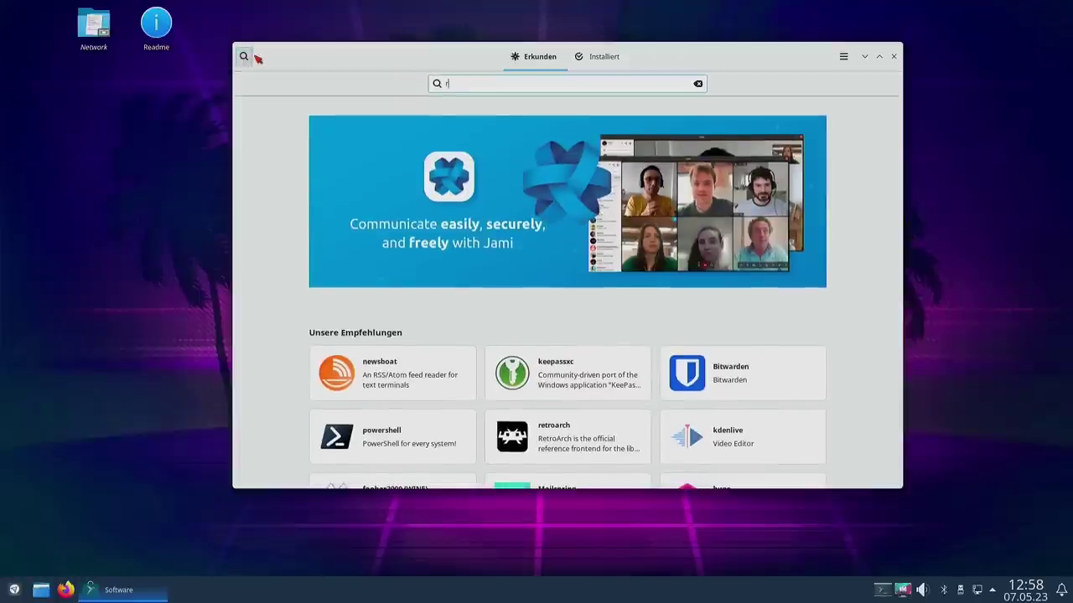
type("rise")
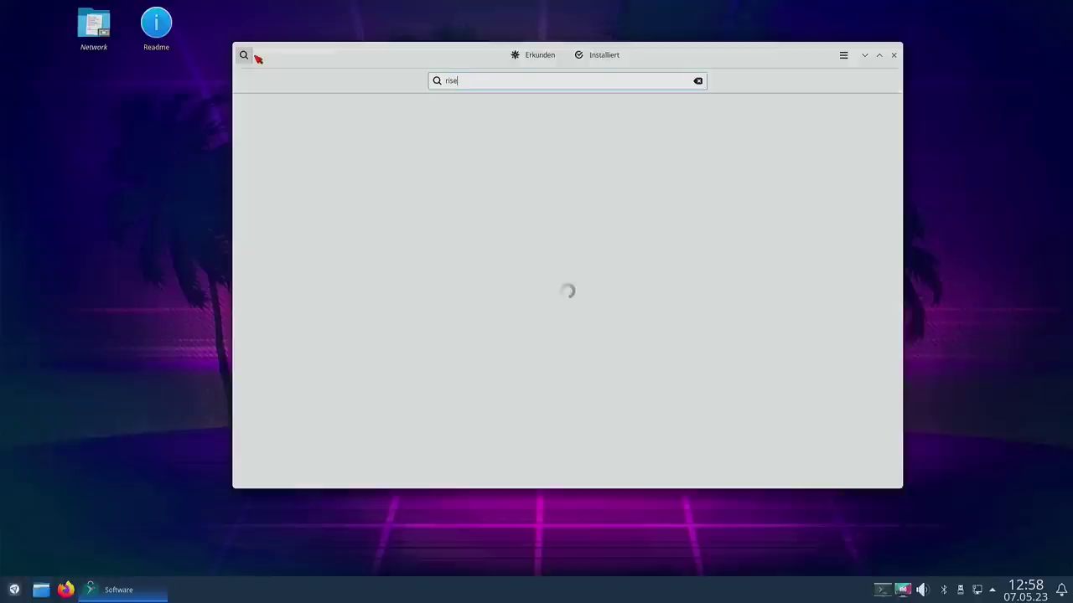
type("up")
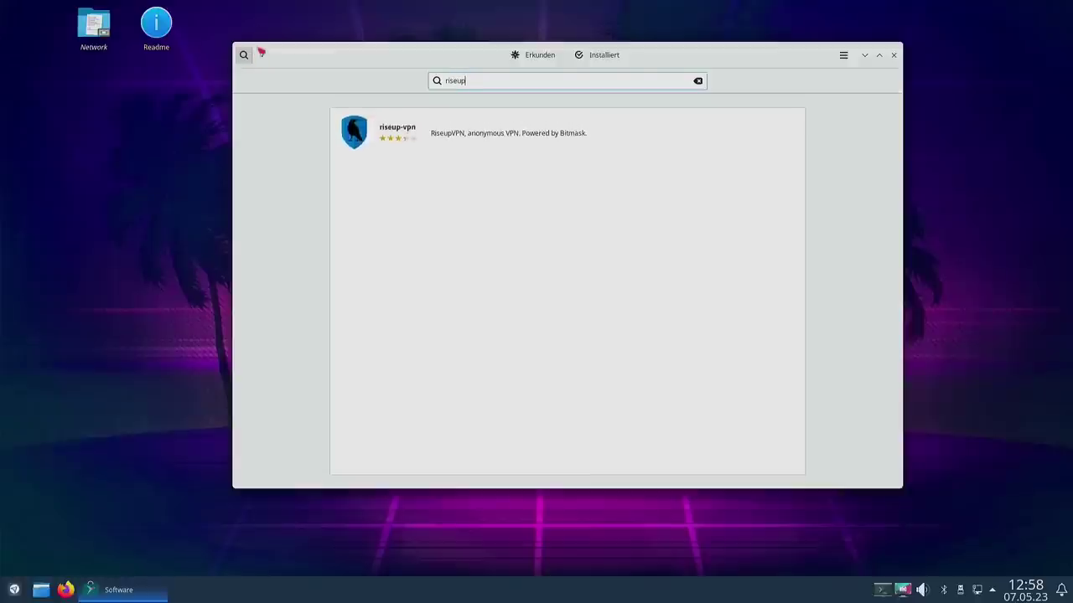
left_click(404, 130)
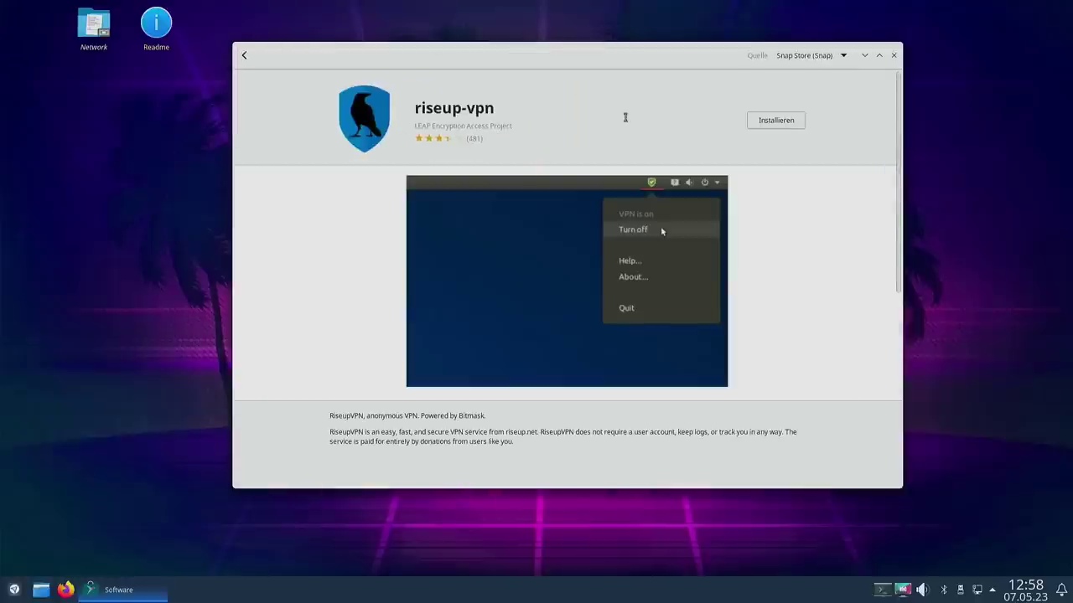
left_click(790, 119)
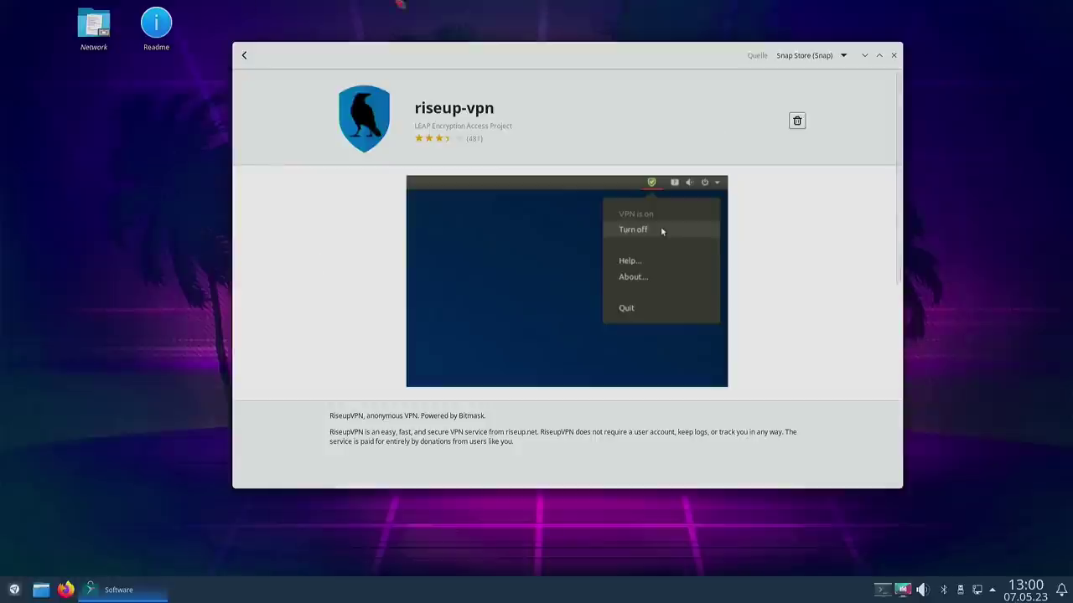
Step: Check the riseup-vpn Quelle channel list, keeping latest/stable, and open the application launcher
left_click(808, 56)
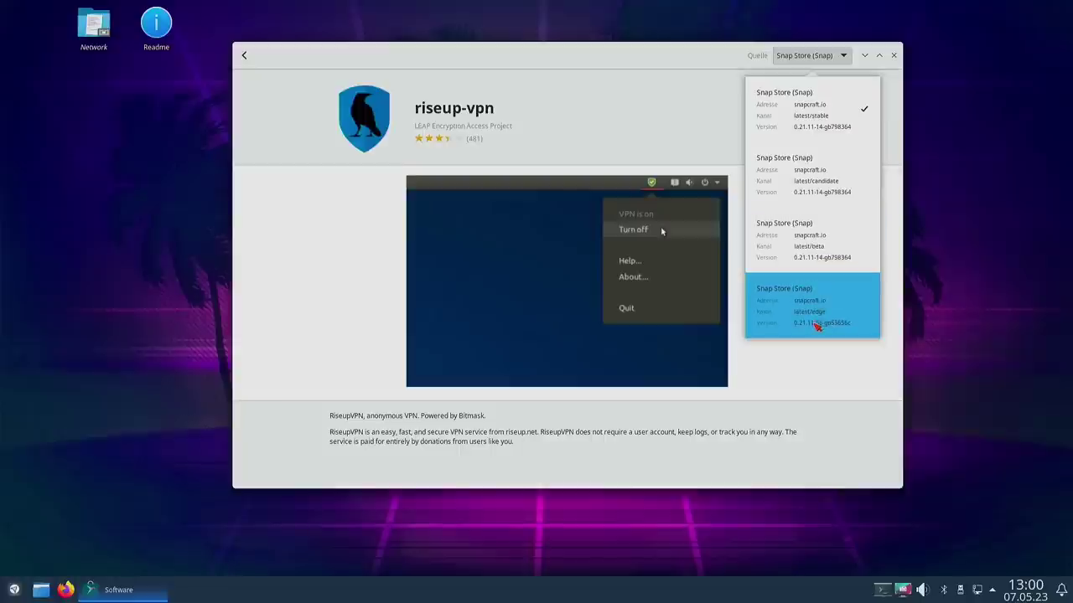
left_click(823, 402)
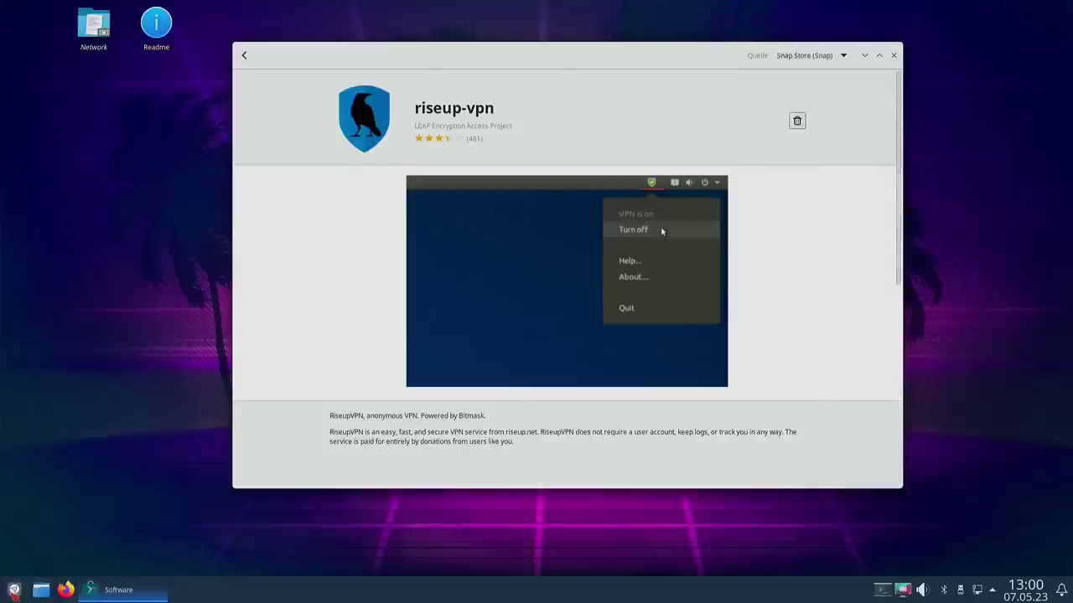
left_click(15, 591)
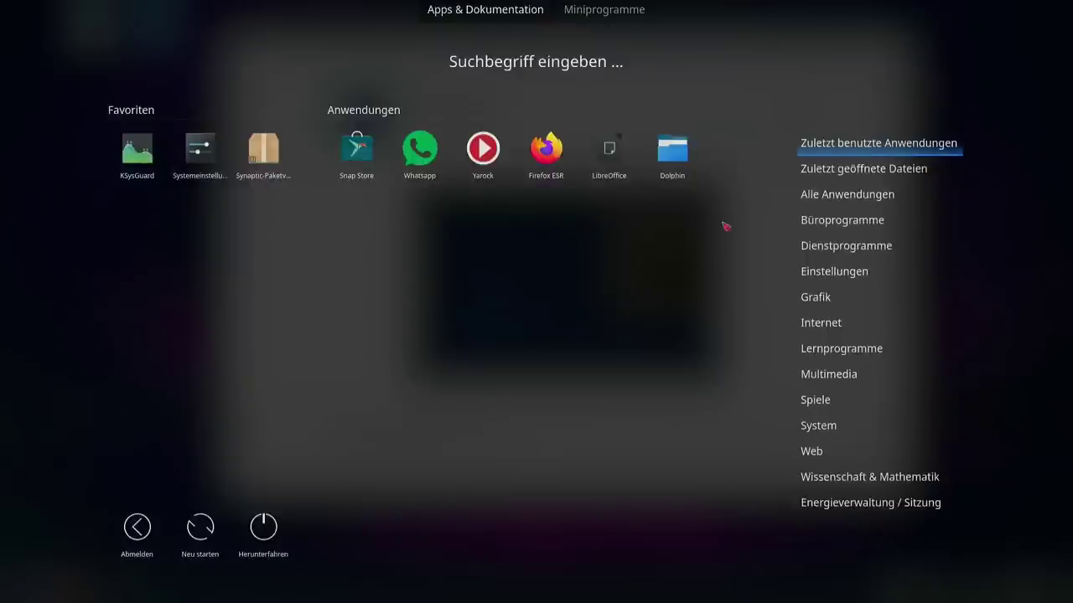
Step: Launch RiseupVPN via a 'rise' launcher search, dismiss the donation notice, and close its window
mouse_move(840, 171)
mouse_move(834, 198)
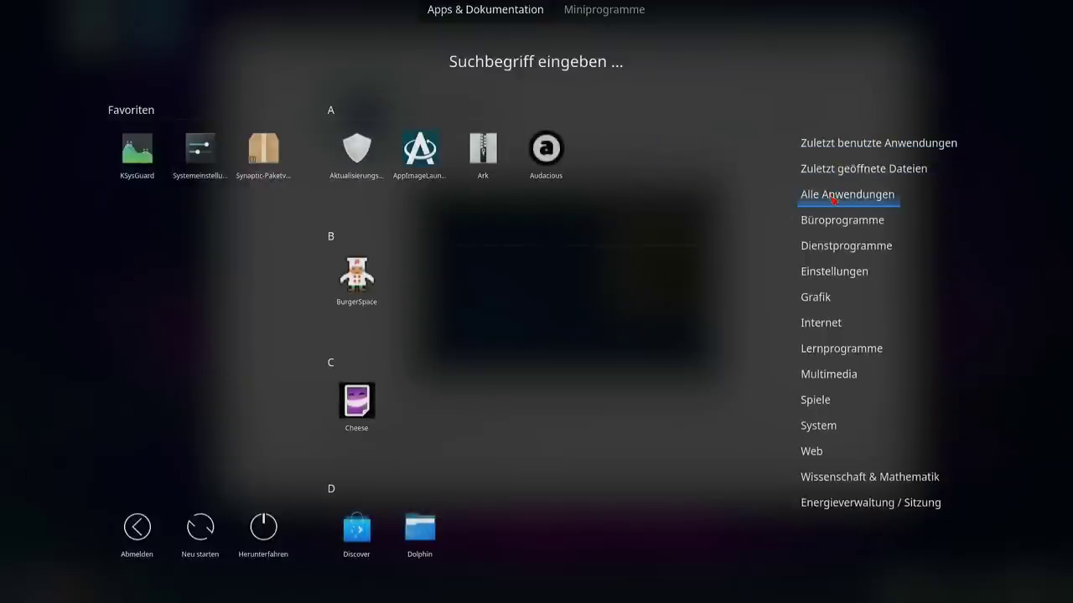
type("rise“ gesucht")
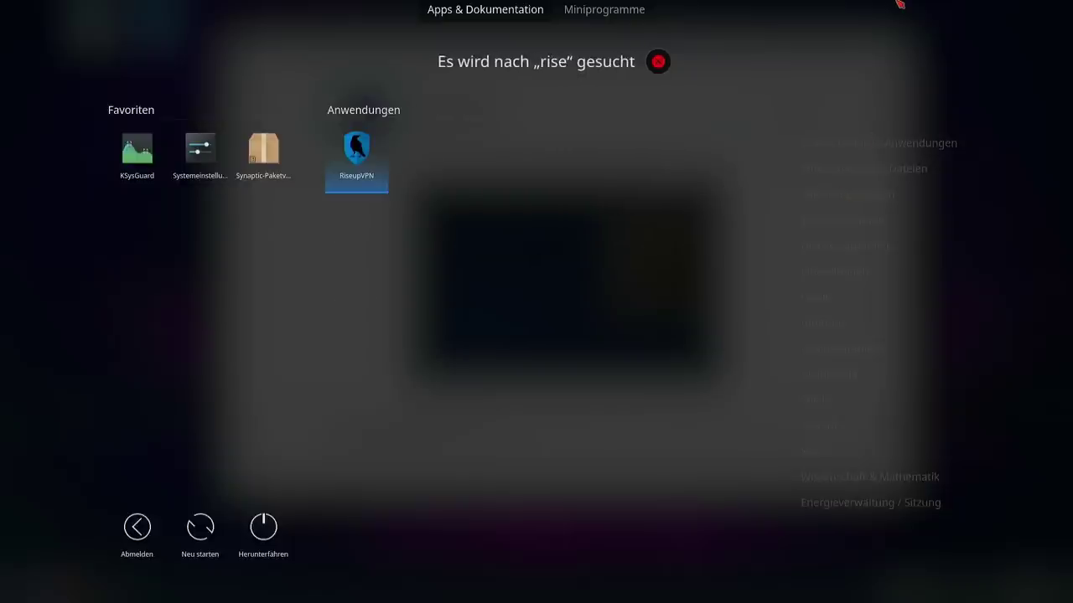
left_click(358, 168)
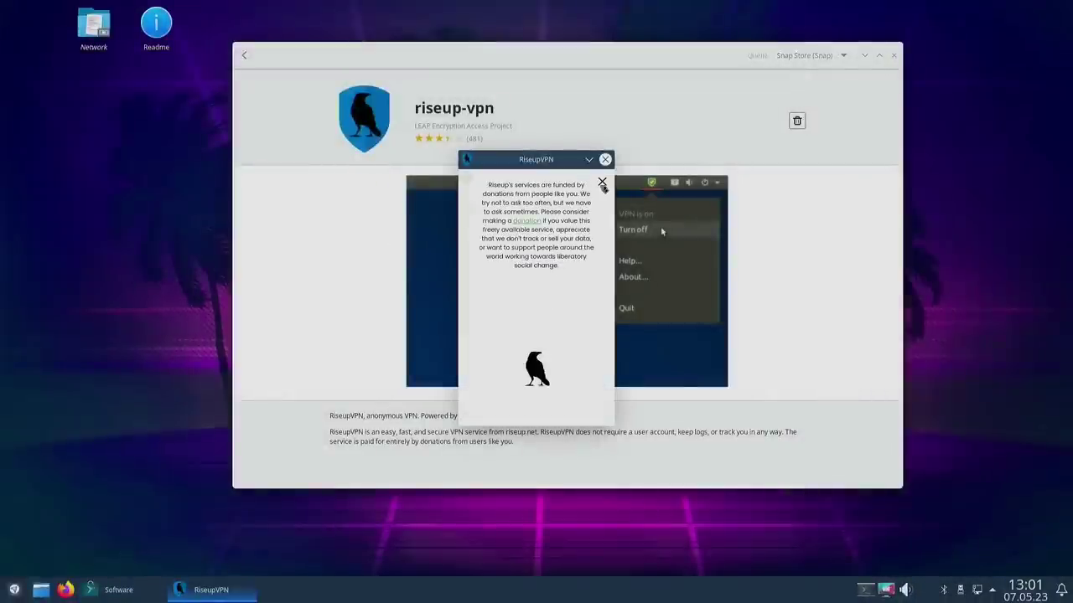
left_click(602, 183)
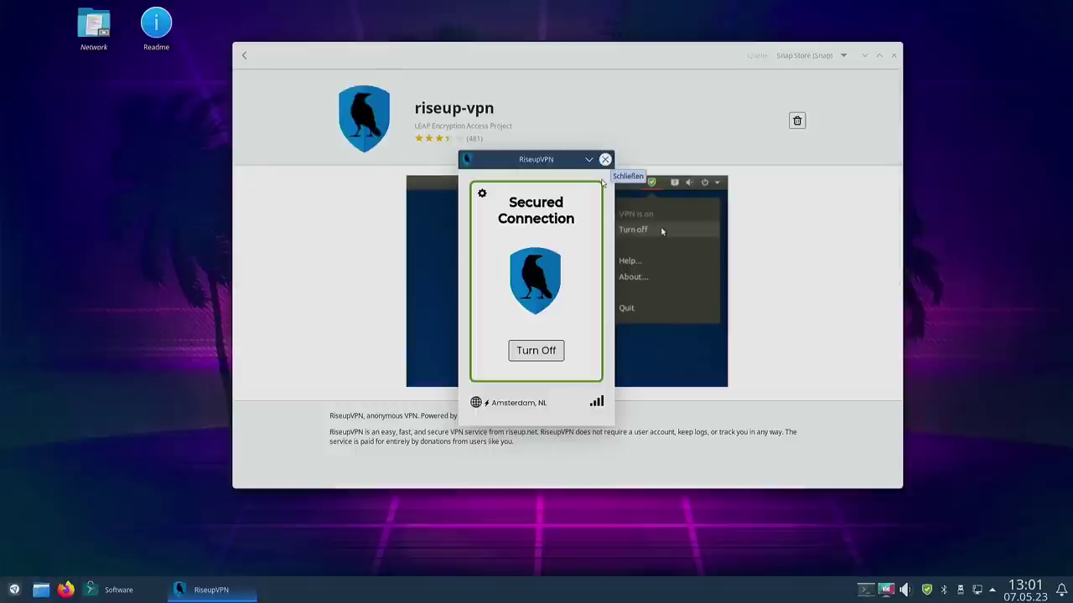
left_click(605, 163)
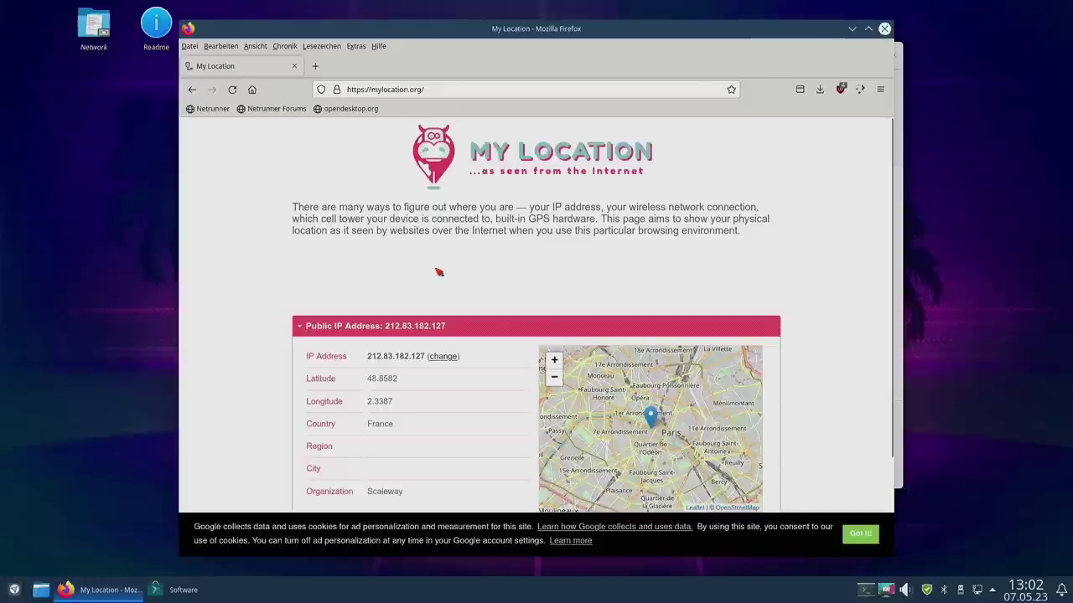
Step: Confirm mylocation.org places the public IP in Paris, France (Scaleway), then close Firefox
scroll(364, 344, "down", 2)
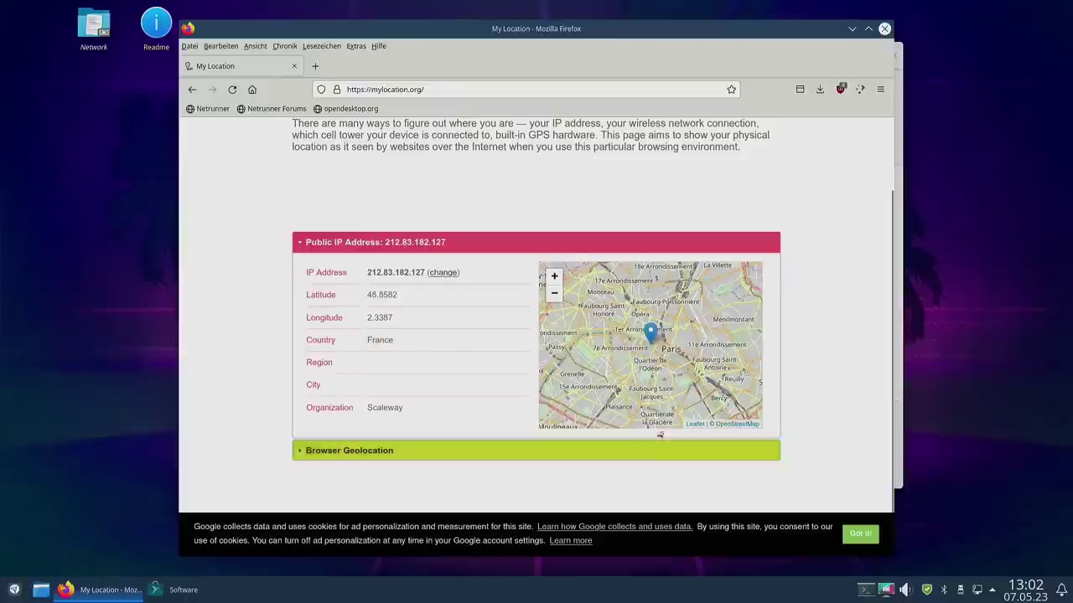
scroll(622, 381, "up", 2)
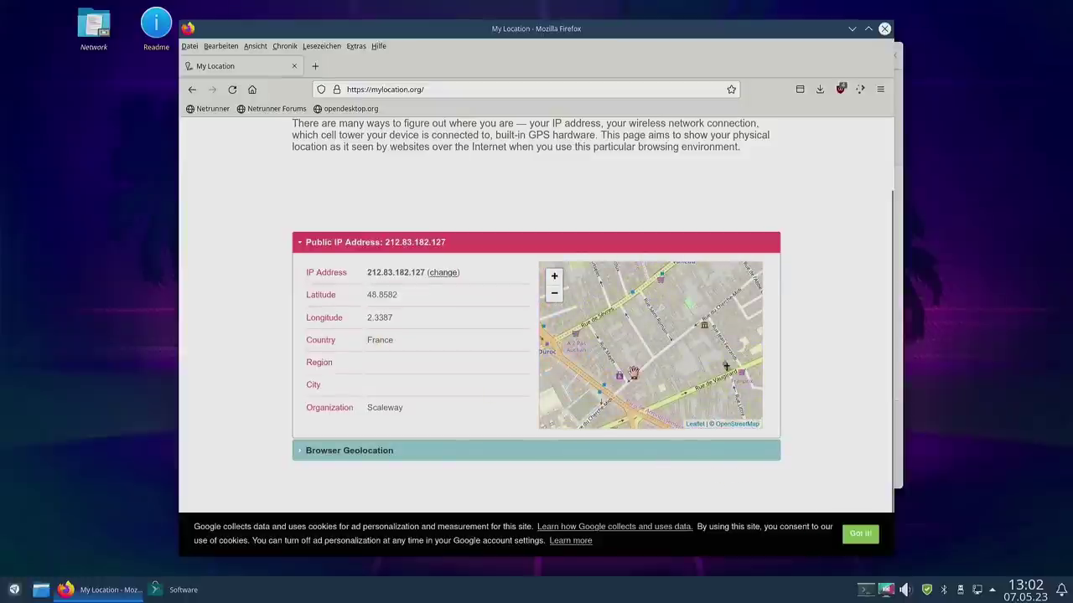
scroll(634, 372, "up", 2)
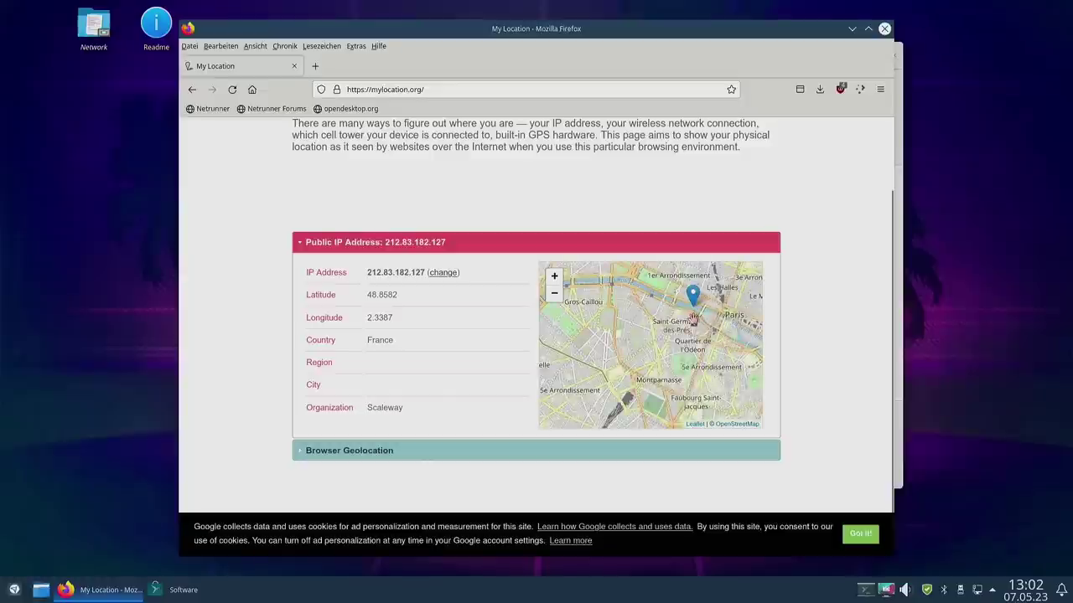
left_click_drag(693, 324, 642, 369)
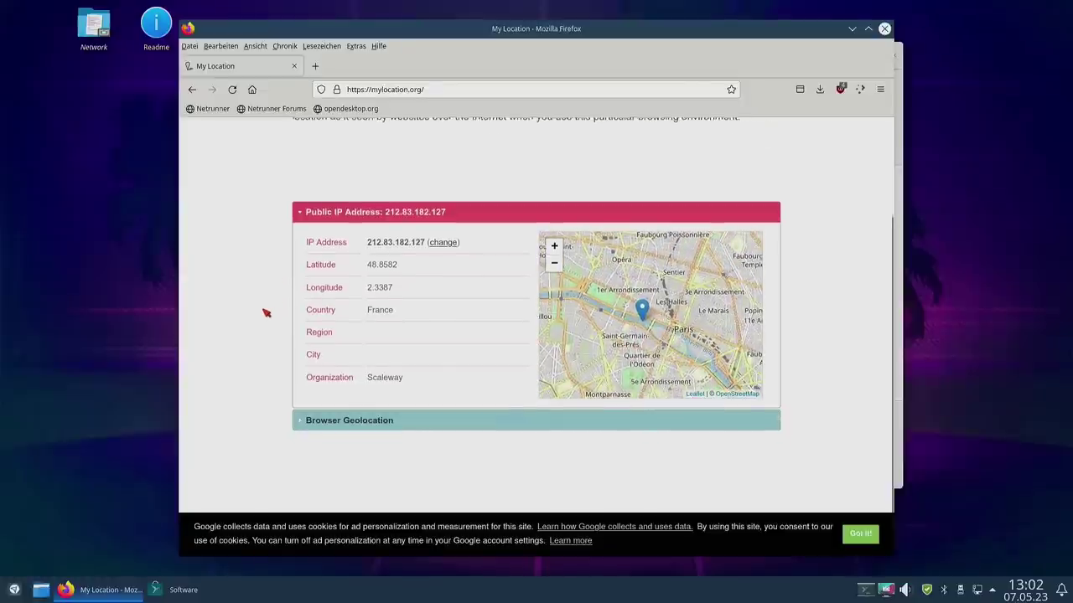
scroll(265, 311, "down", 1)
scroll(266, 312, "up", 3)
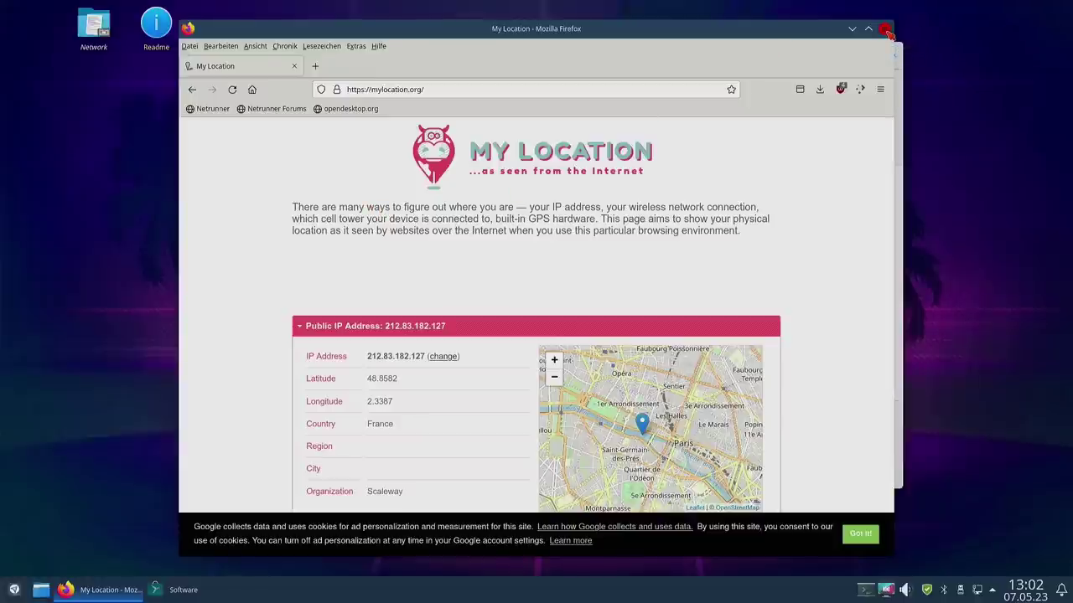
left_click(887, 32)
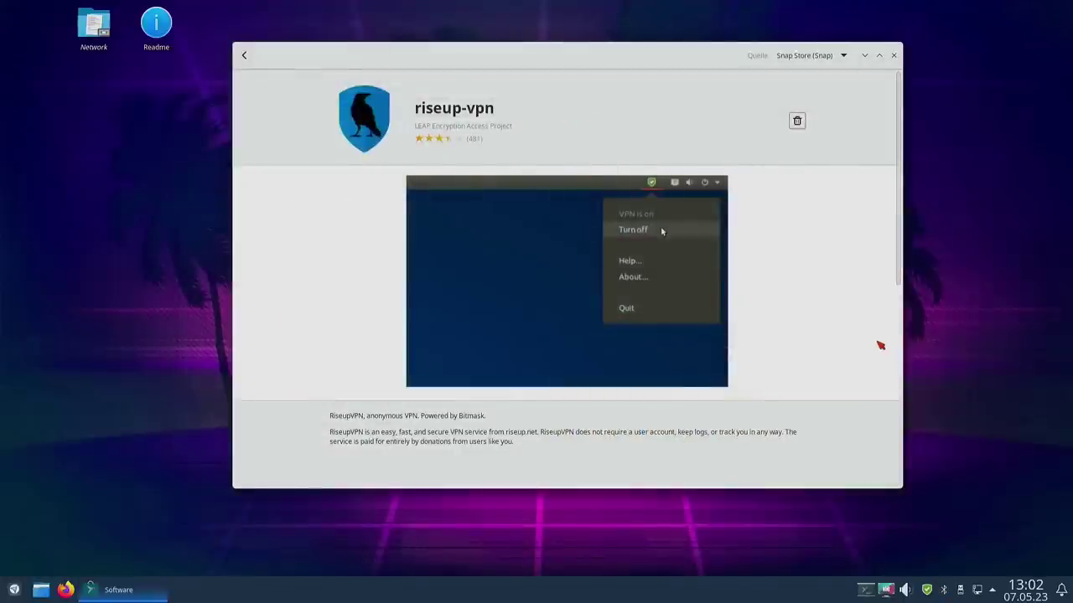
Step: Move the Snap Store window showing riseup-vpn aside and close it
left_click_drag(624, 59, 550, 83)
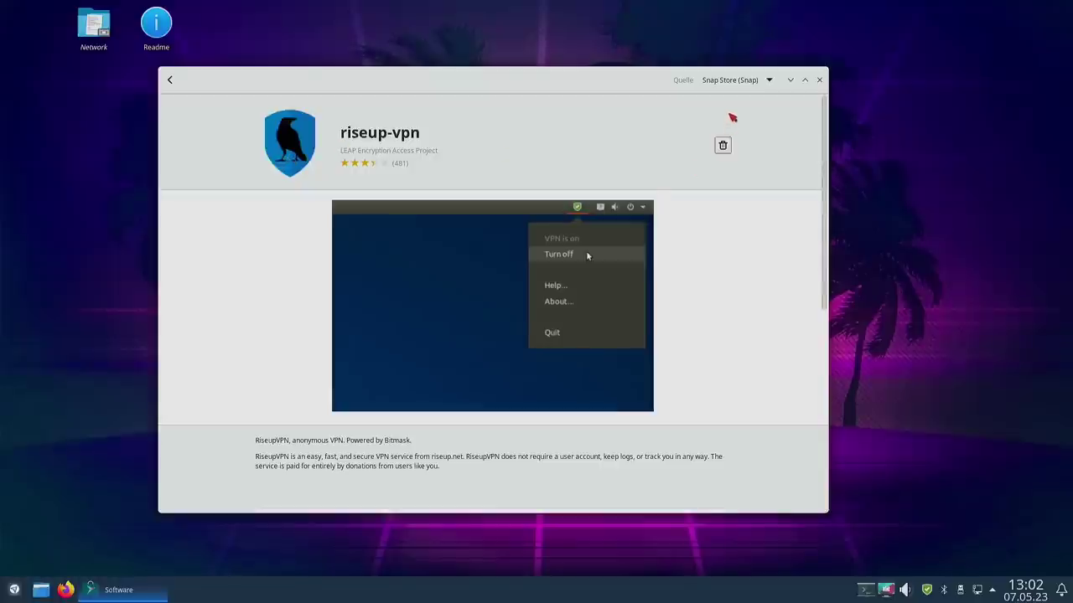
left_click(819, 81)
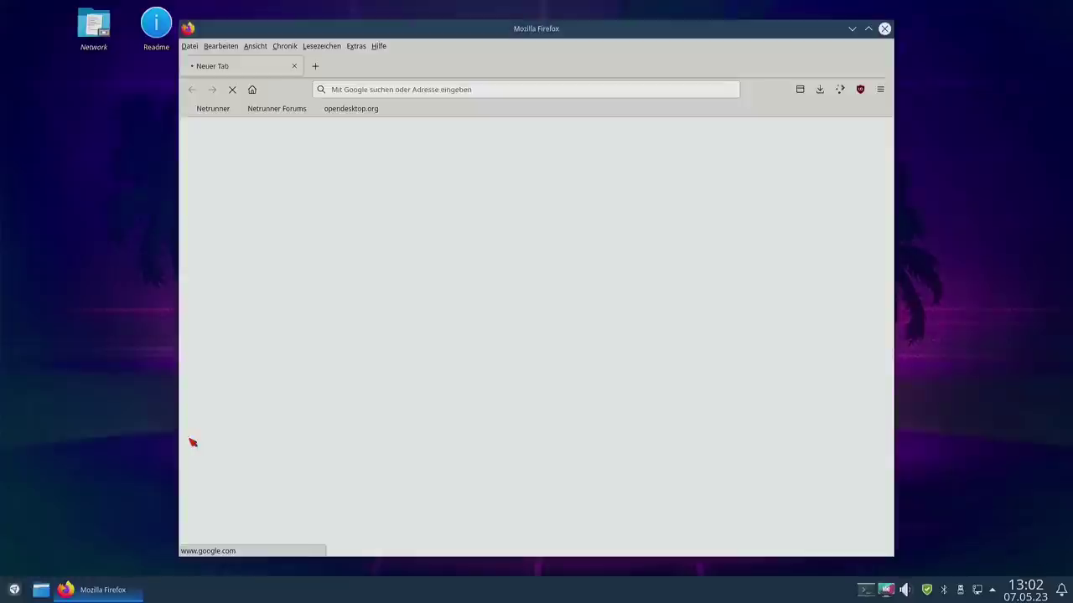
Step: Load flatpak.org in Firefox
left_click(395, 91)
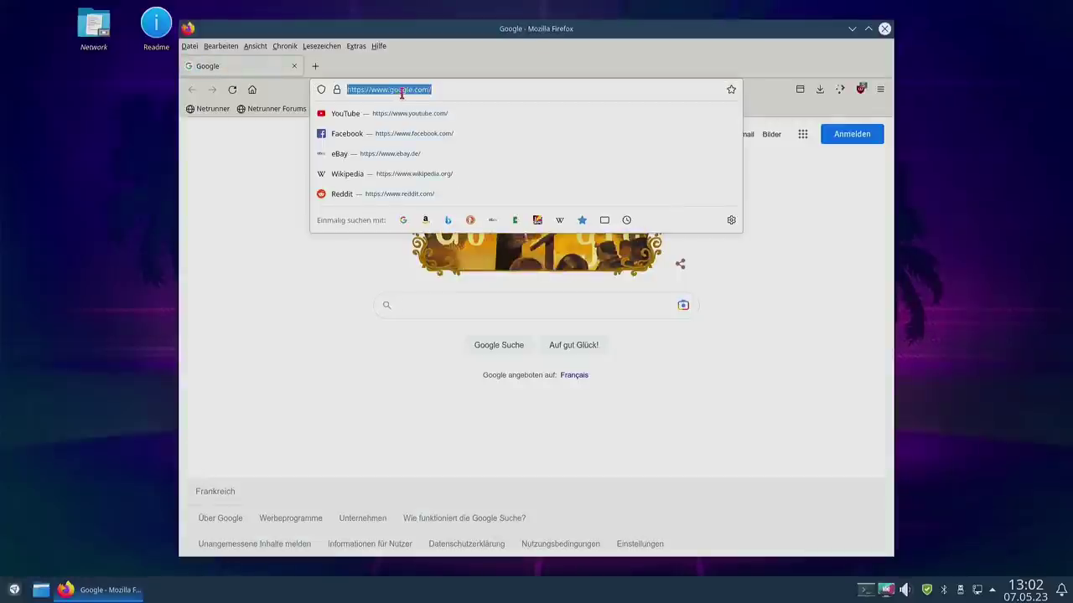
type("flat")
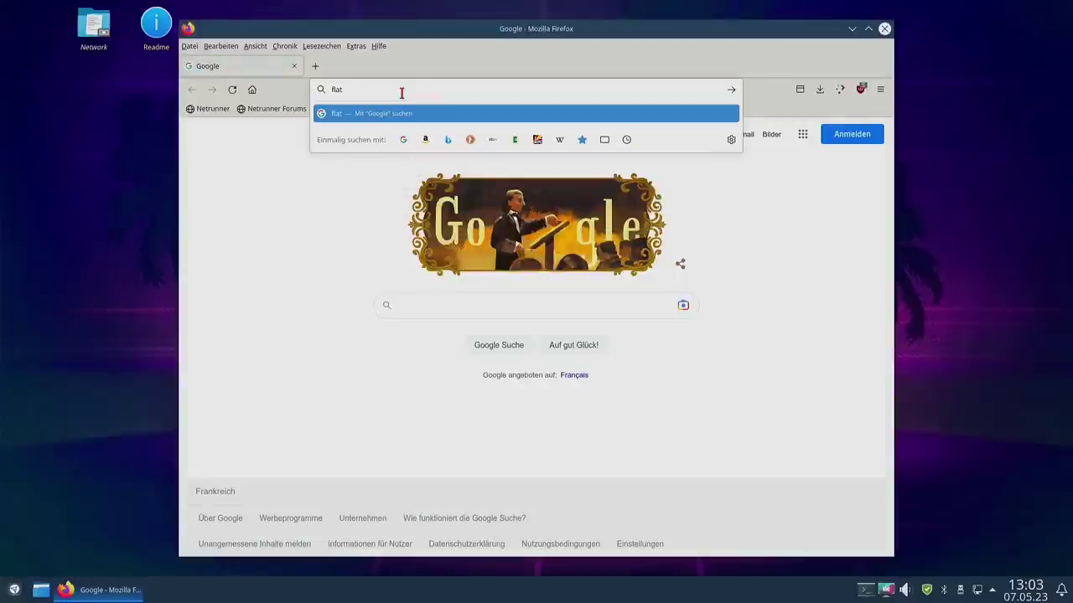
type("pak.or")
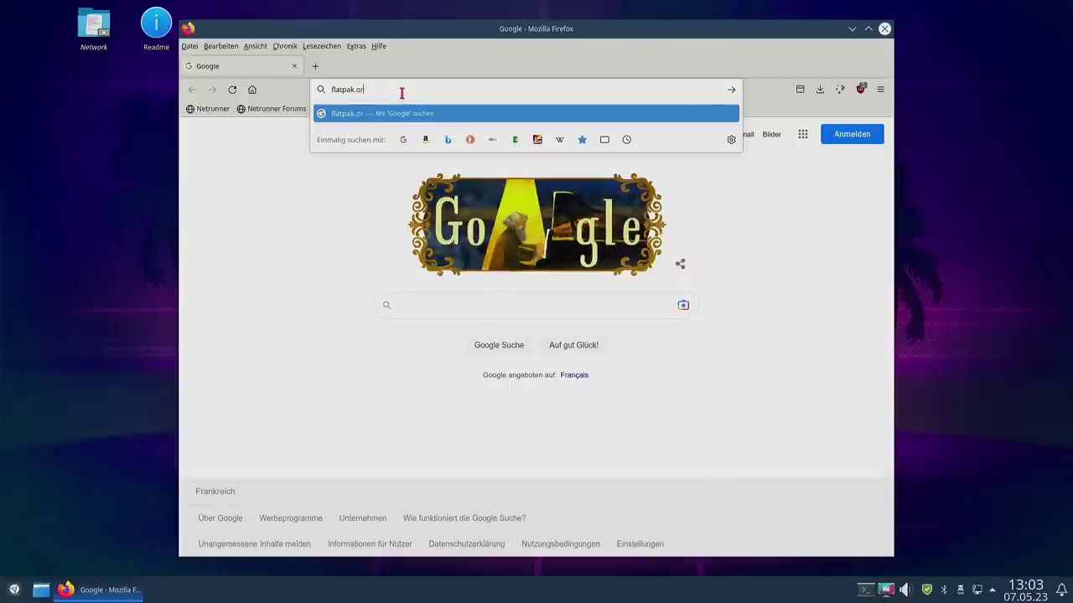
type("g")
key("Return")
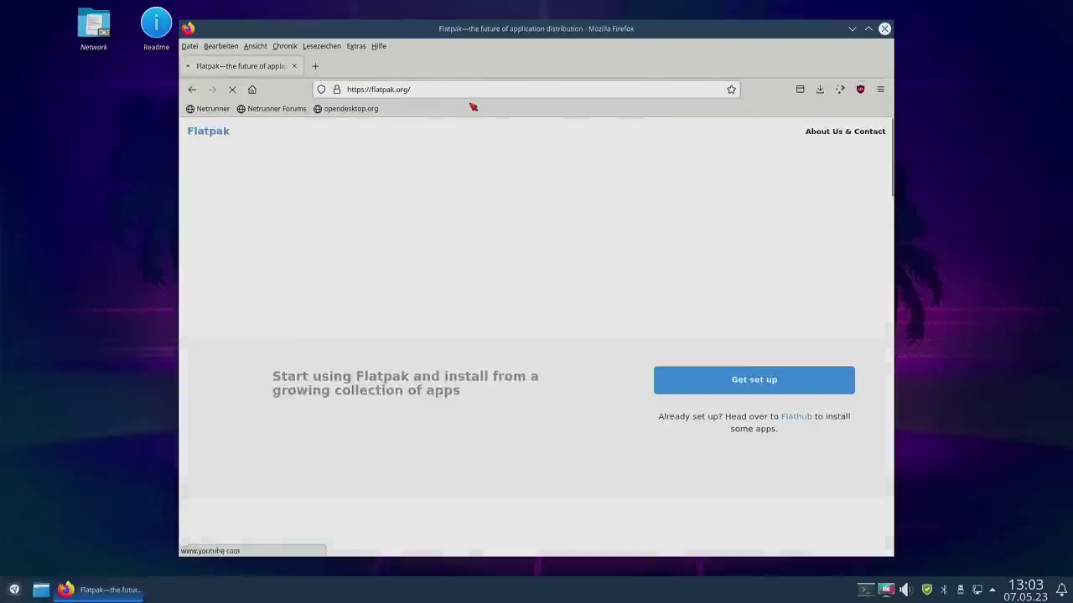
Step: Open the Debian Quick Setup instructions via Get set up, then bring down Yakuake
left_click(764, 379)
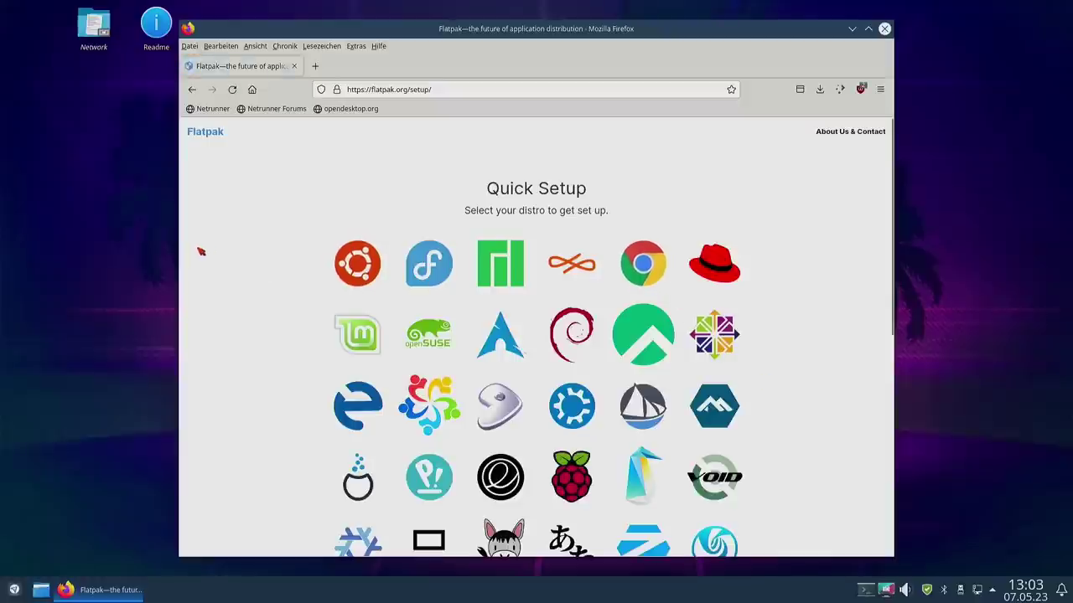
scroll(225, 206, "down", 5)
scroll(507, 395, "up", 5)
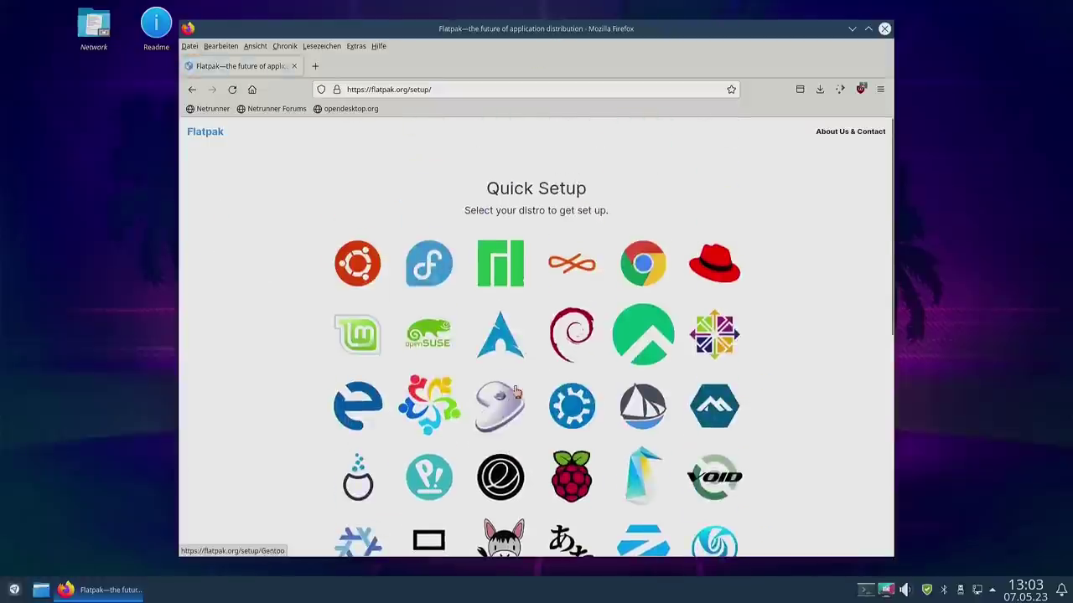
left_click(582, 329)
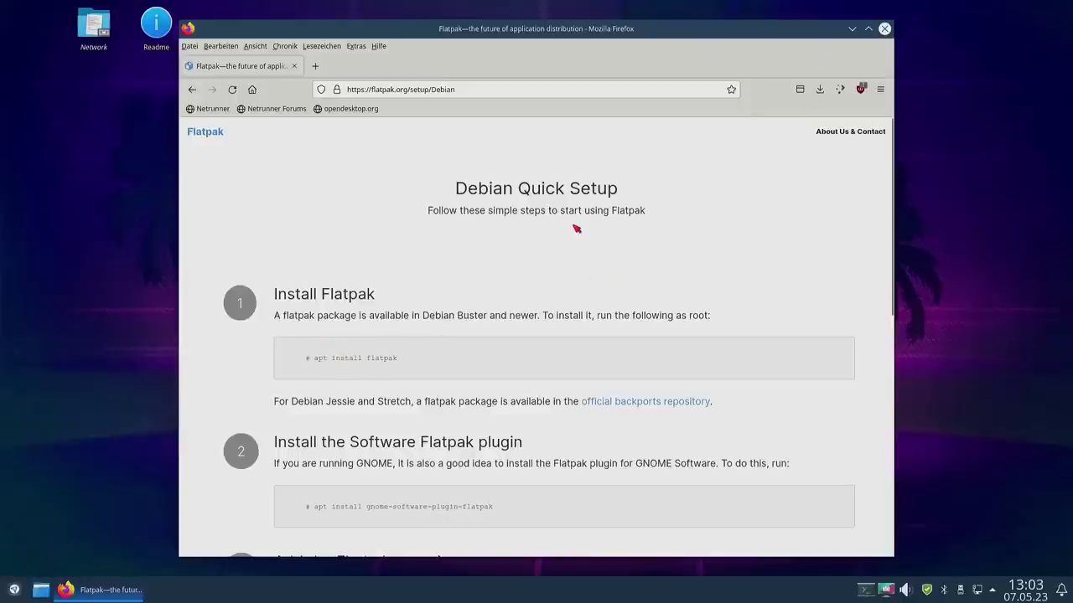
key("F12")
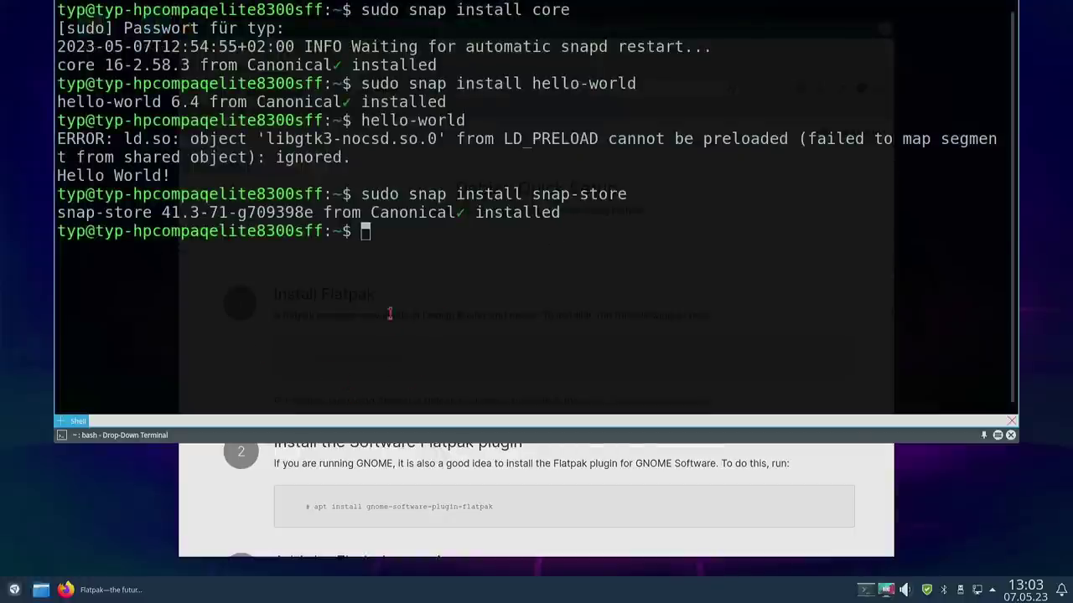
Step: Run sudo apt install flatpak and confirm installing flatpak, libmalcontent-0-0 and libostree-1-1
type("sudo apt inst")
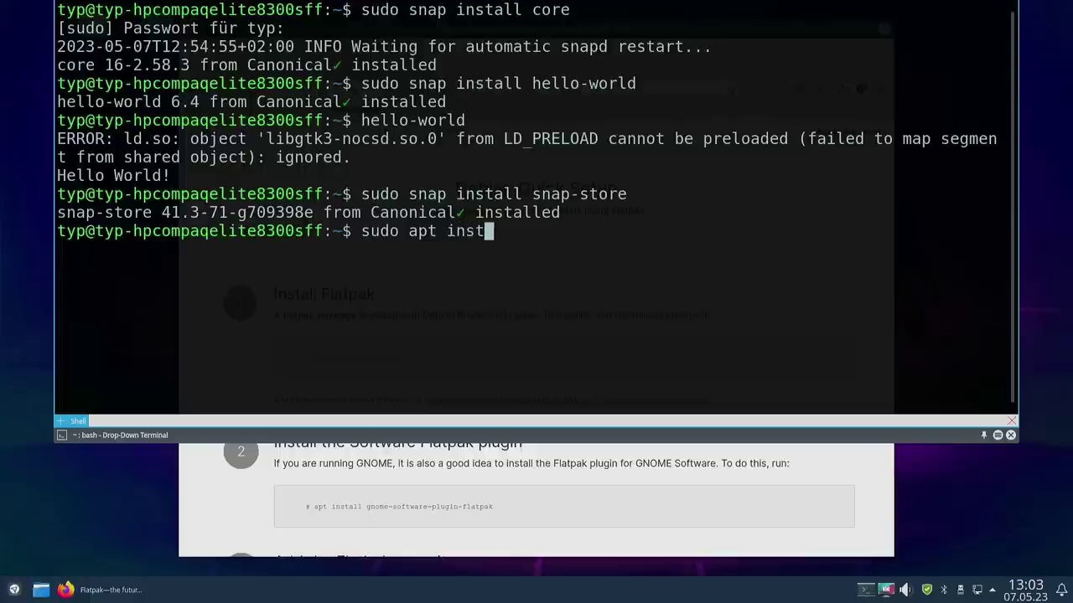
type("all flatpak")
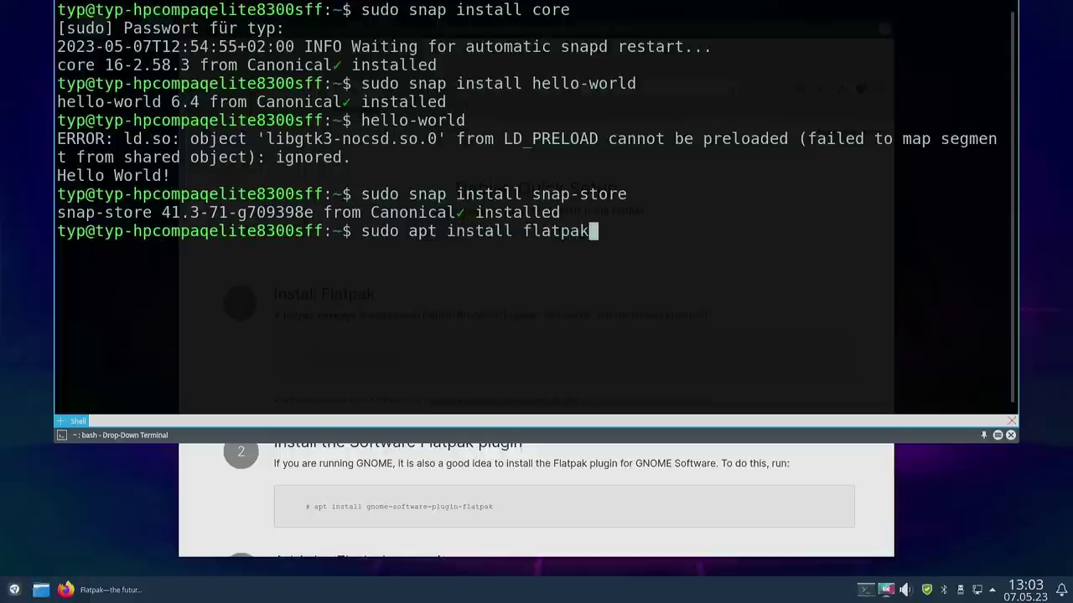
key("Return")
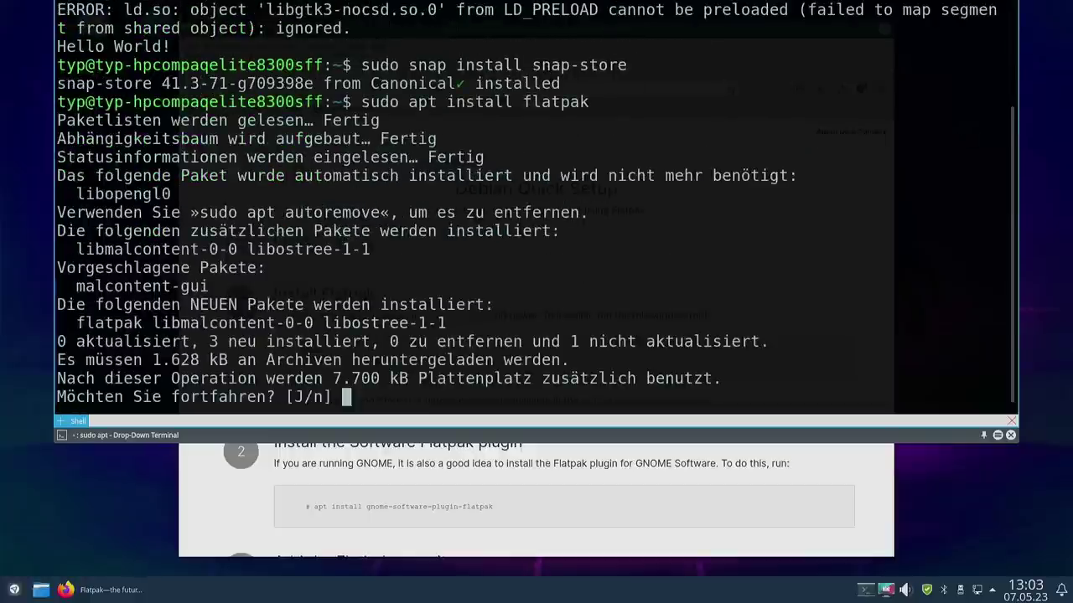
key("Return")
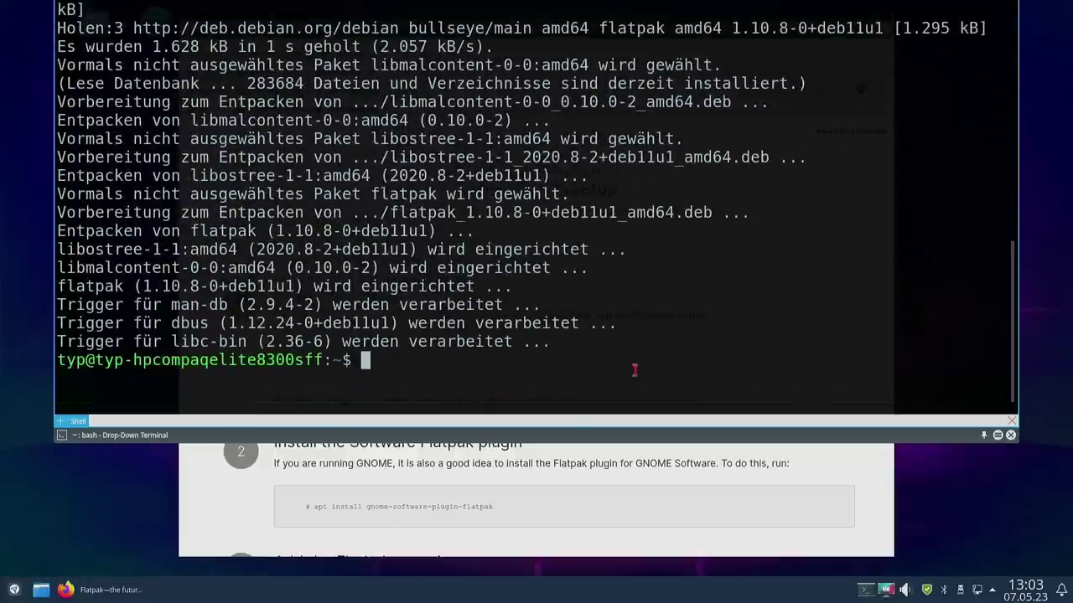
Step: Copy the GNOME Software Flatpak plugin install command from the setup page, then reopen Yakuake
left_click(604, 474)
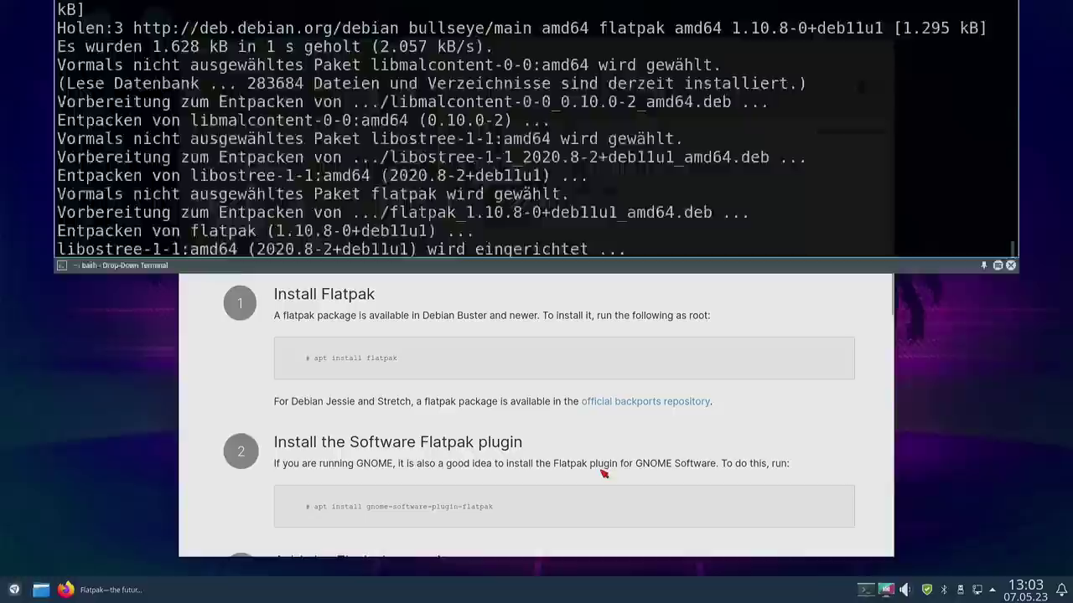
scroll(544, 350, "down", 3)
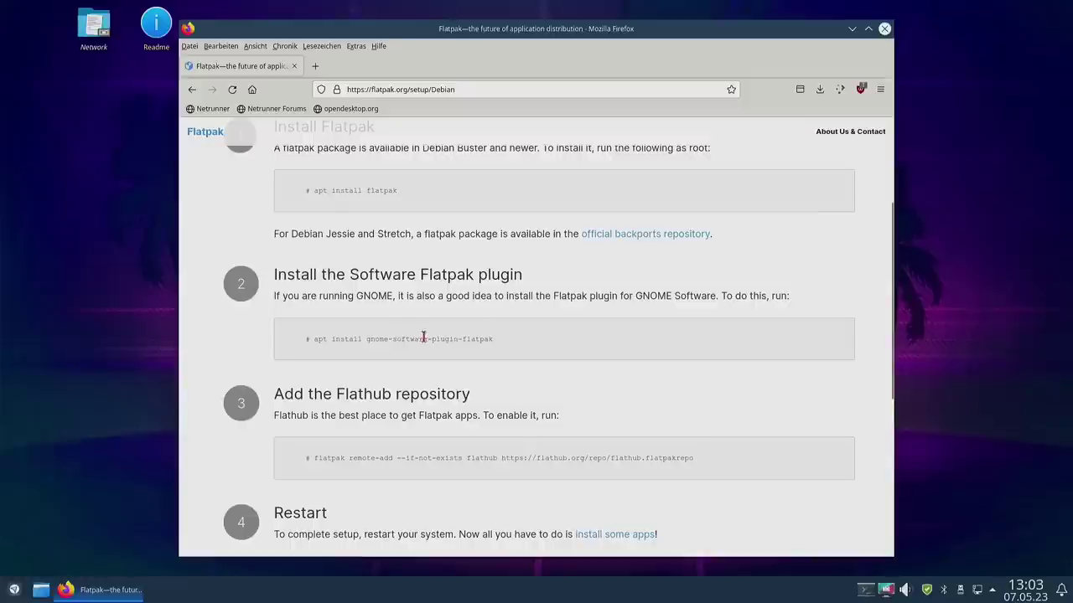
triple_click(457, 339)
right_click(458, 339)
left_click(487, 356)
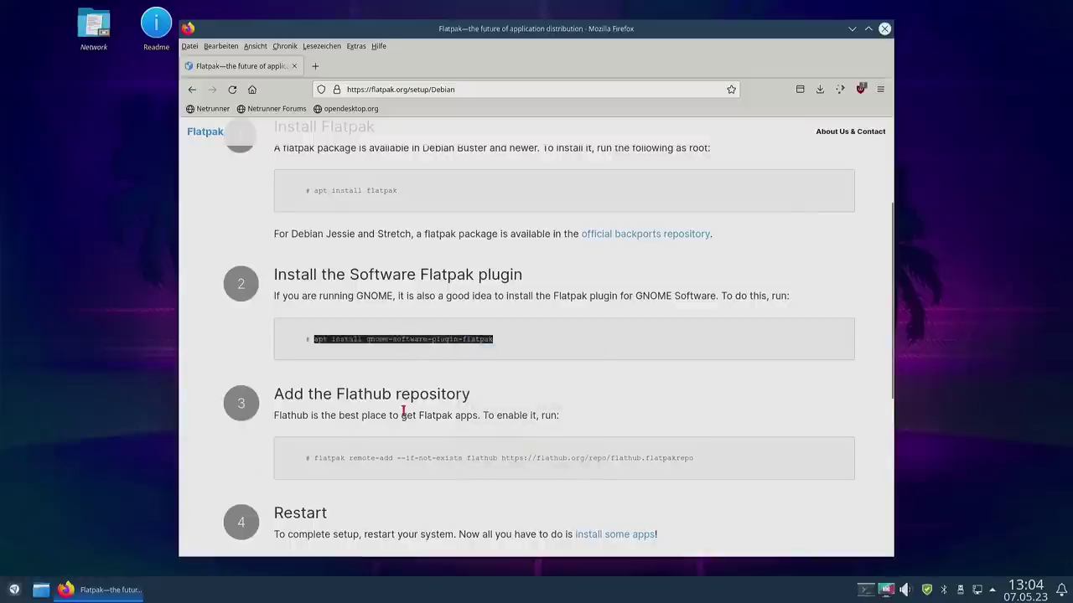
key("F12")
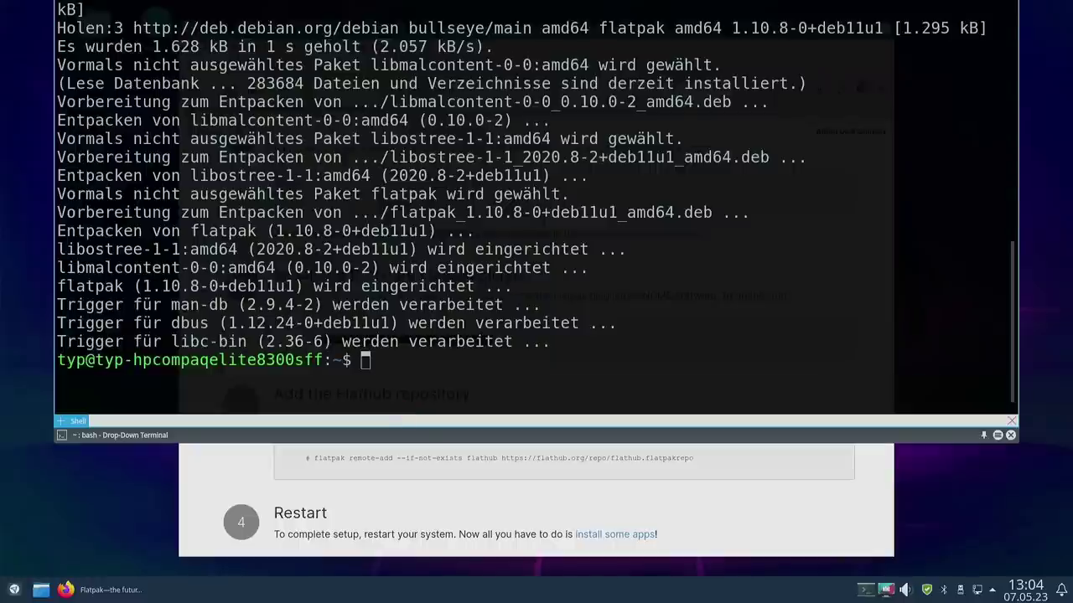
Step: Install gnome-software-plugin-flatpak, rerunning the pasted apt command with sudo and confirming
key("ctrl+shift+v")
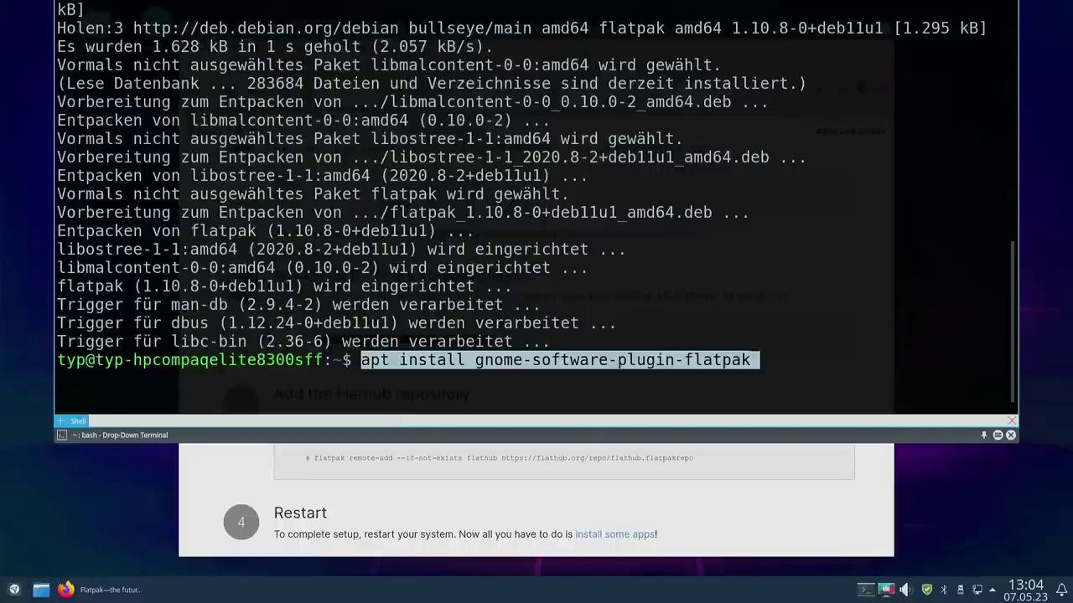
key("Return")
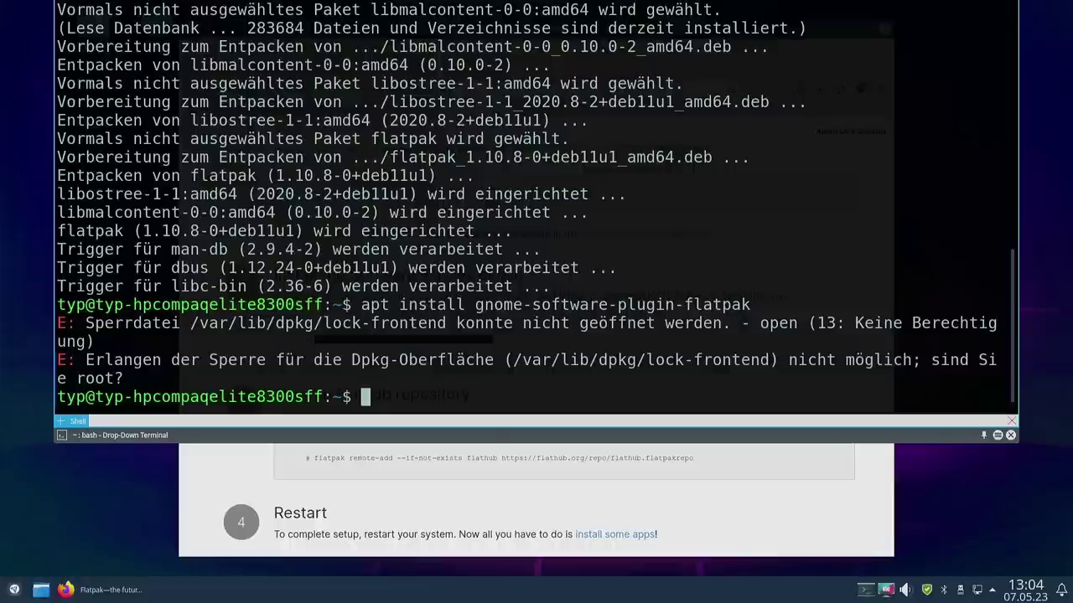
key("Up")
key("Left")
key("Left")
key("Left")
key("Left")
key("Left")
key("Left")
key("Left")
key("Left")
key("Left")
key("Left")
key("Left")
key("Left")
key("Left")
key("Left")
key("Left")
key("Left")
key("Left")
key("Left")
key("Left")
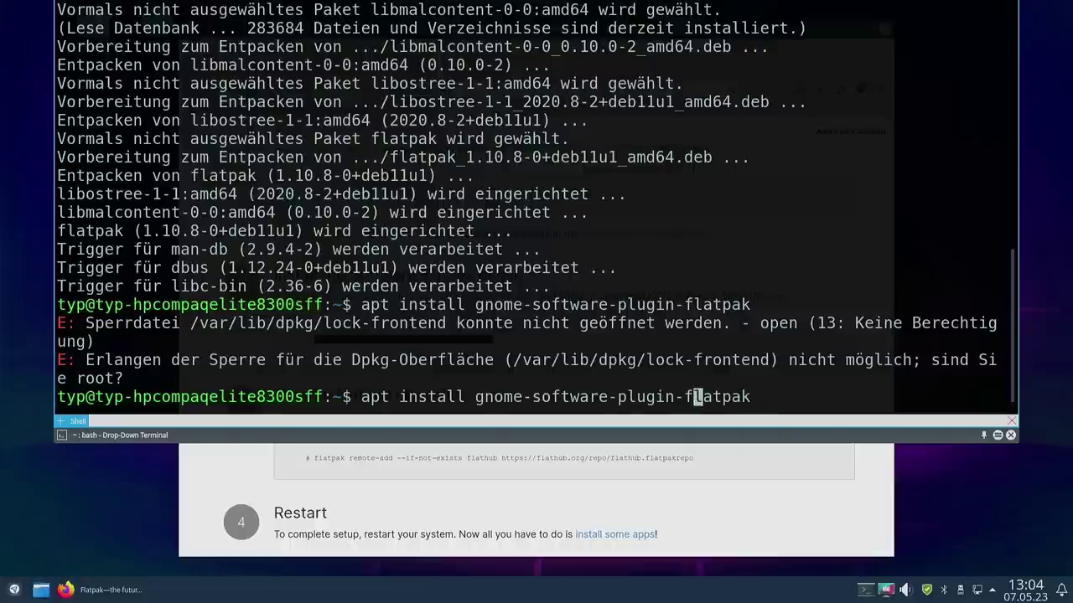
key("Left")
key("Left")
key("Left")
key("Left")
key("Left")
key("Left")
key("Left")
key("Left")
key("Left")
key("Left")
key("Left")
key("Left")
key("Left")
key("Left")
key("Left")
key("Left")
key("Left")
key("Left")
key("Left")
key("Left")
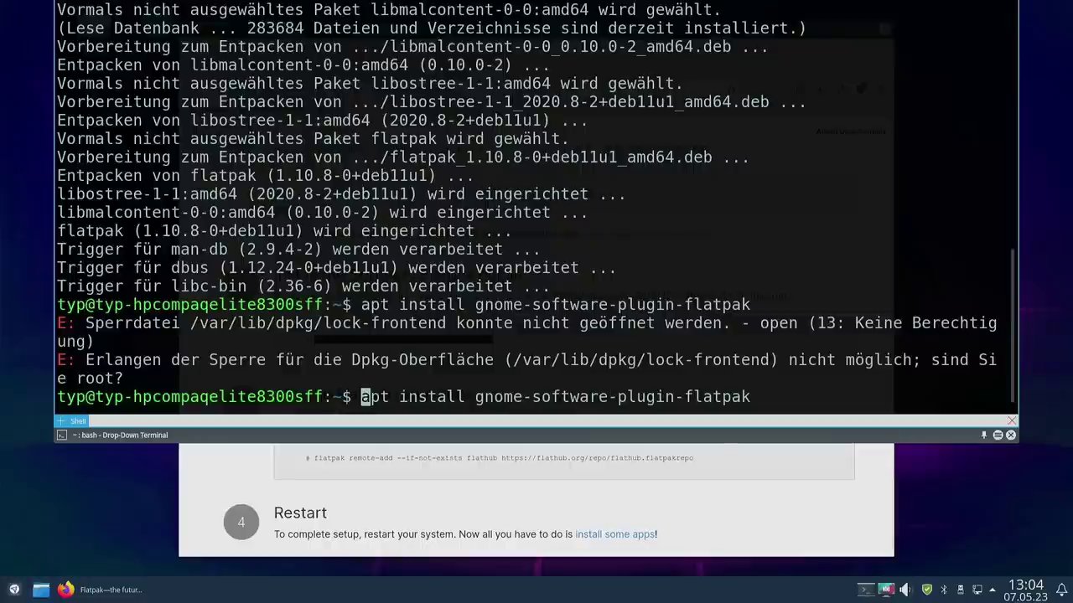
type("sudo")
key("Return")
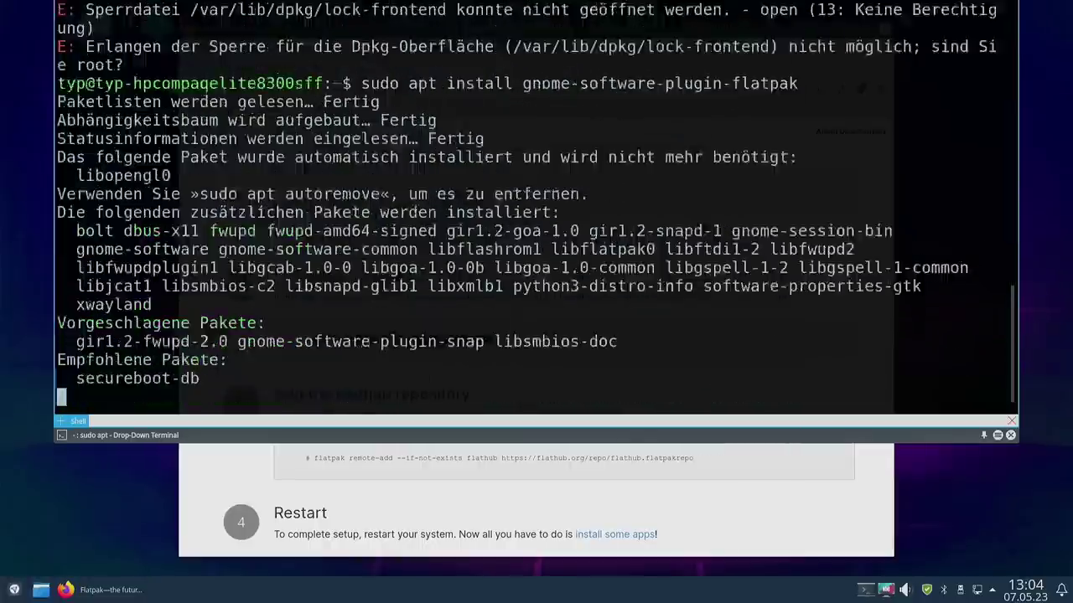
key("Return")
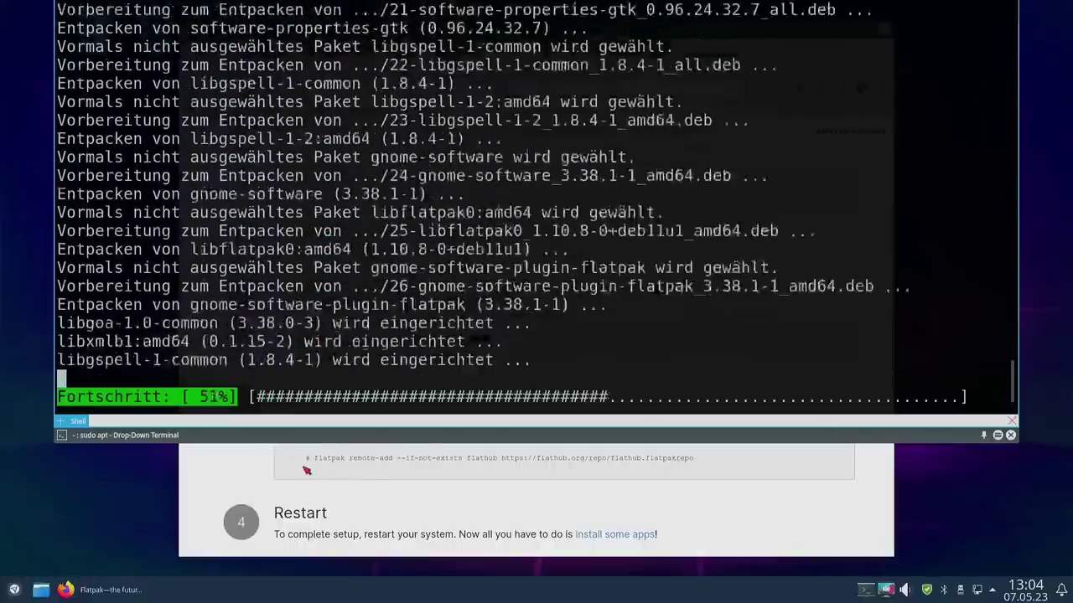
Step: Select the Flathub flatpak remote-add command on the Debian setup page
scroll(307, 471, "up", 2)
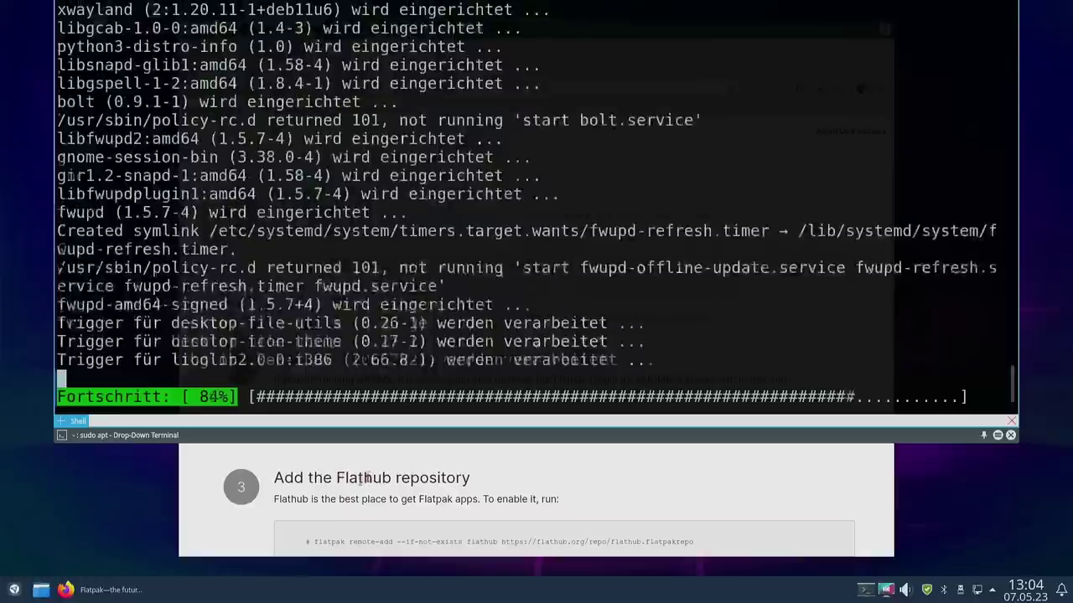
scroll(378, 474, "down", 2)
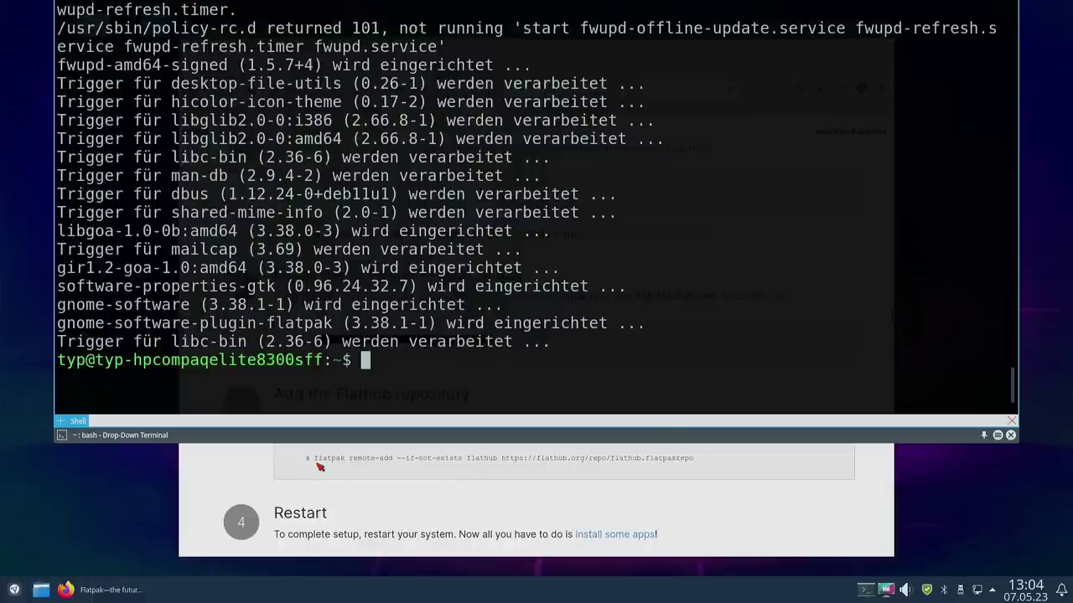
left_click_drag(313, 458, 706, 465)
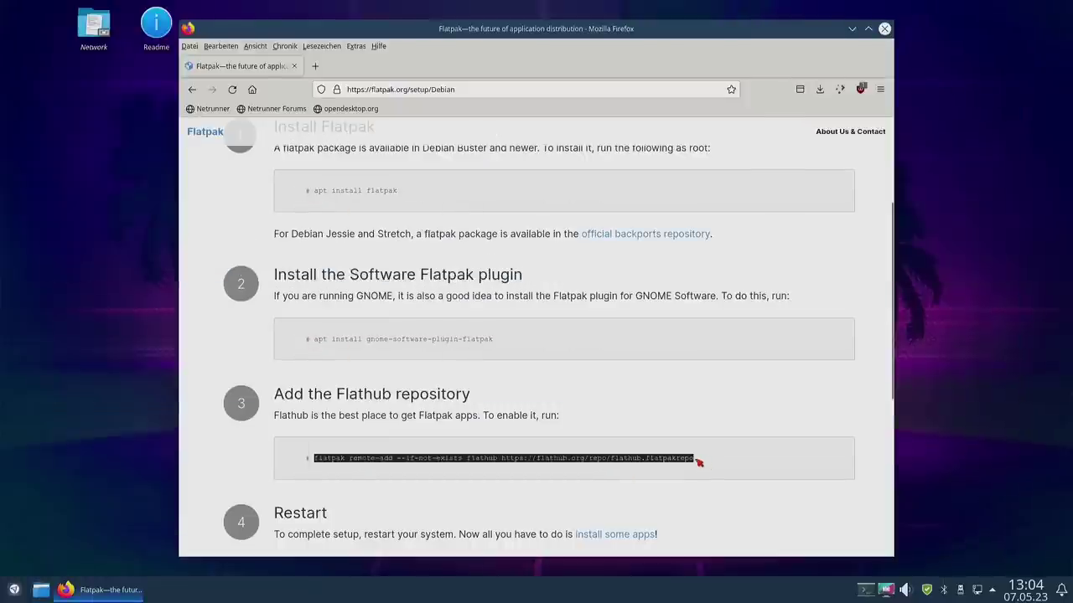
Step: Add the Flathub repository with sudo flatpak remote-add --if-not-exists flathub
key("F12")
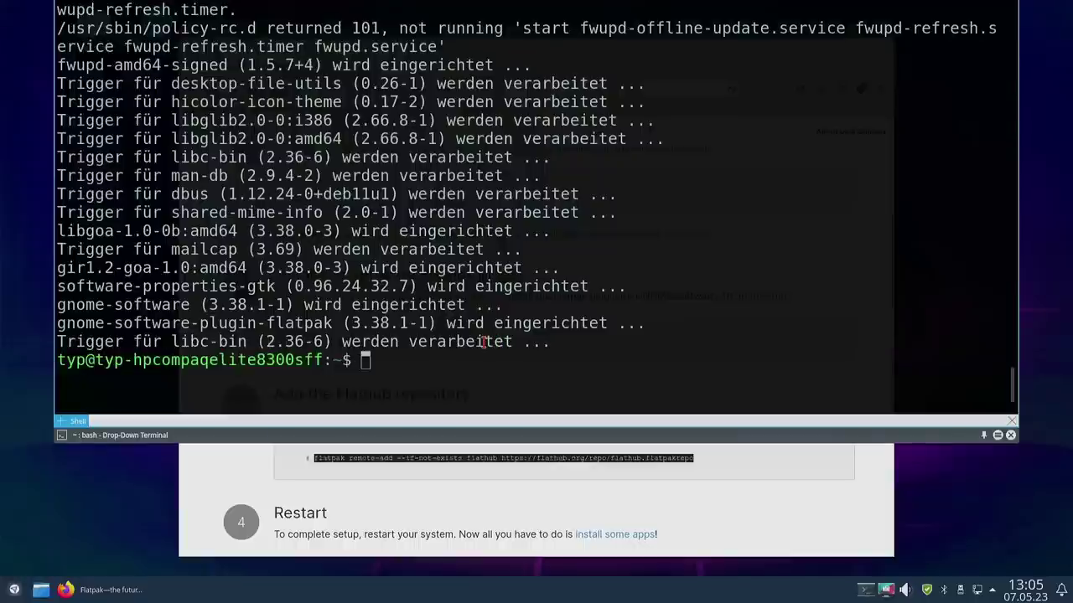
type("sudo")
key("ctrl+shift+v")
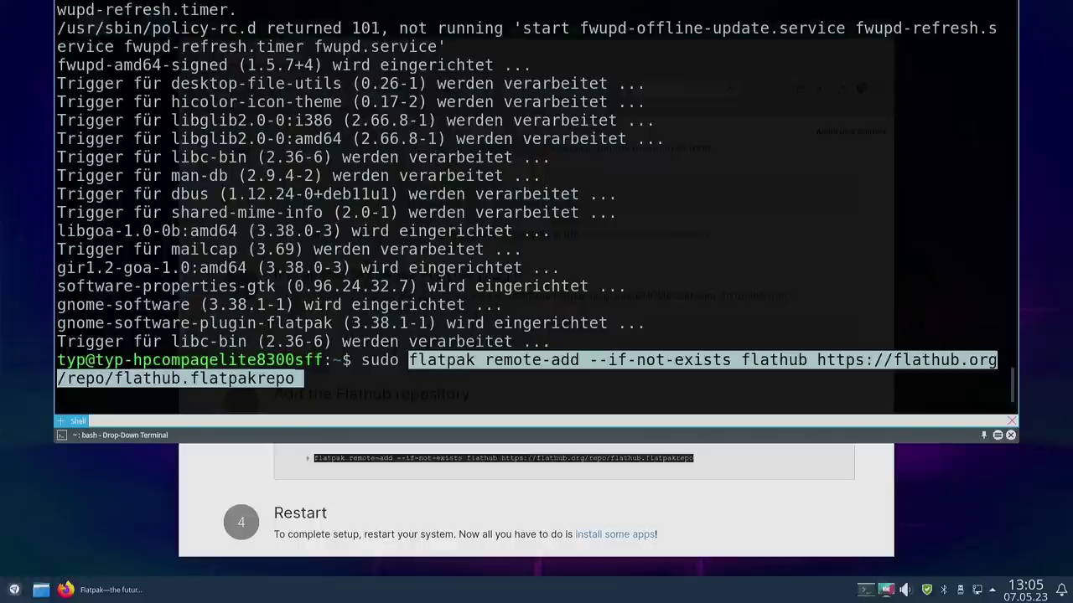
key("Return")
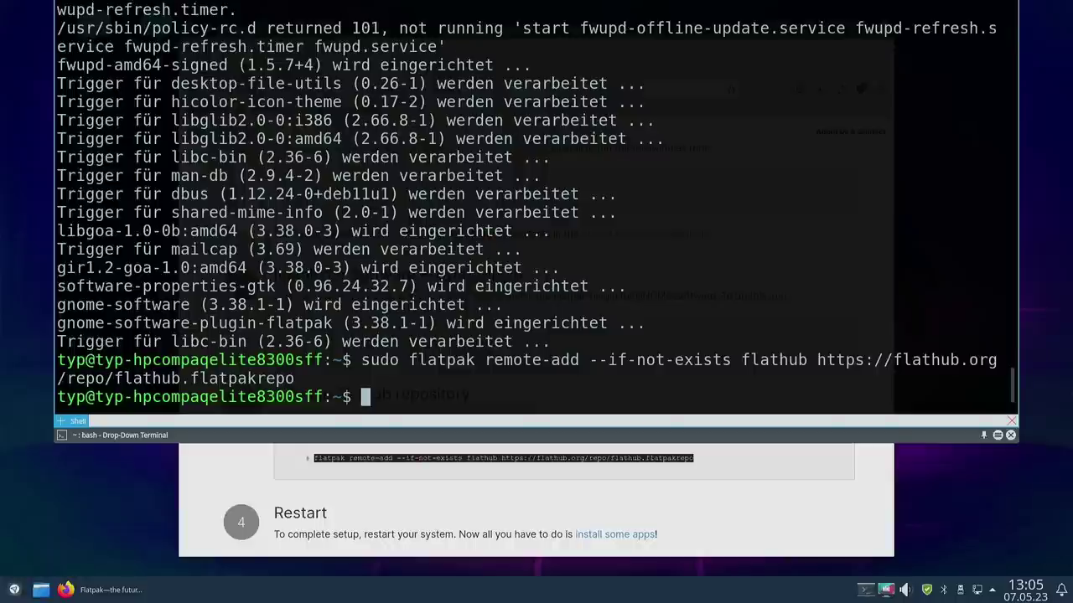
Step: Restart the computer with the reboot command
scroll(369, 516, "down", 2)
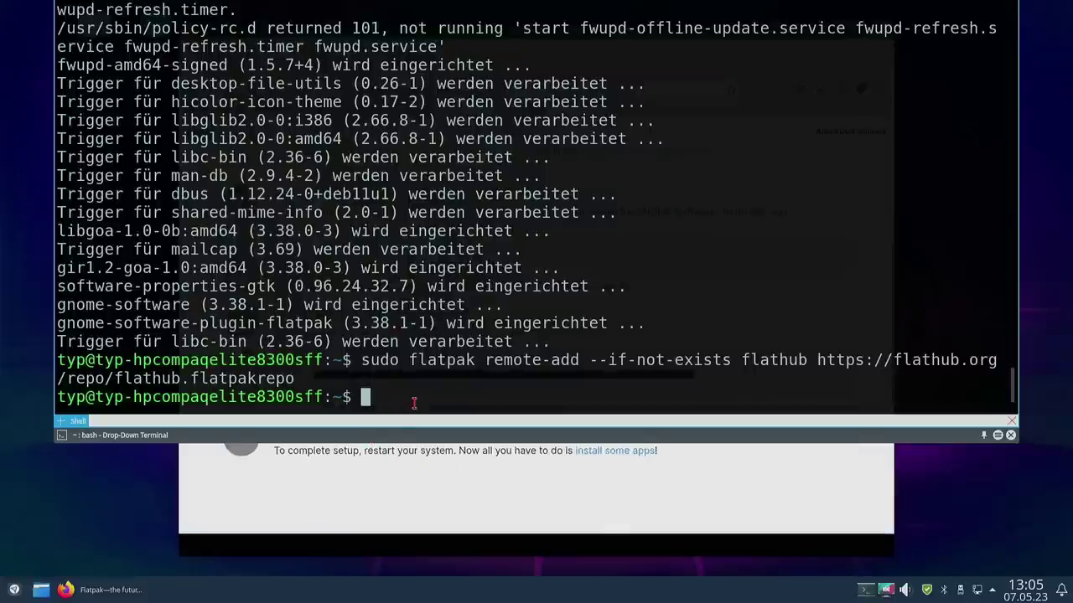
type("reboot")
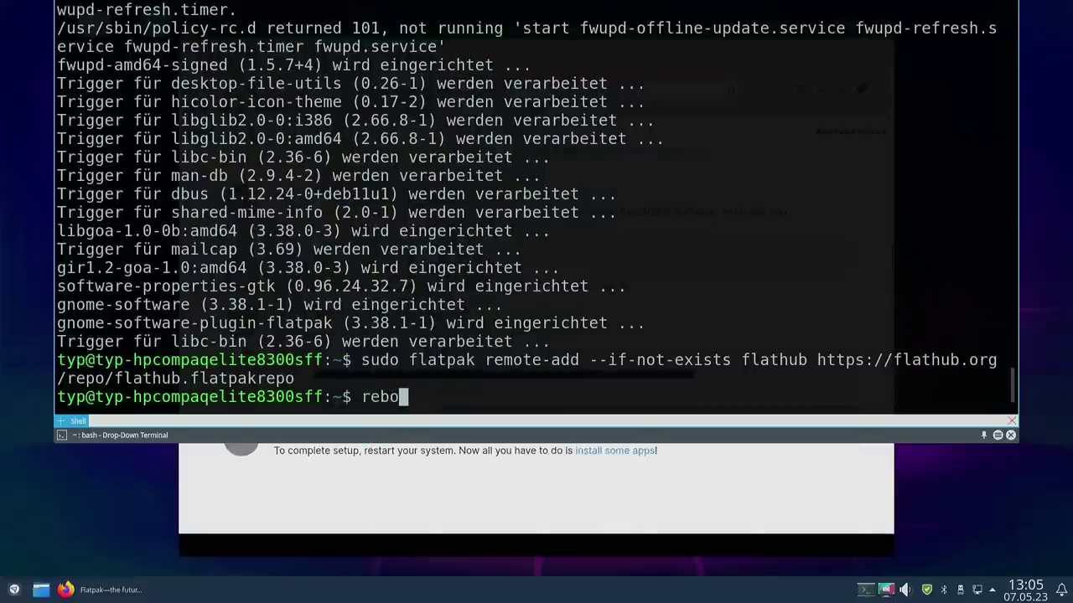
key("Return")
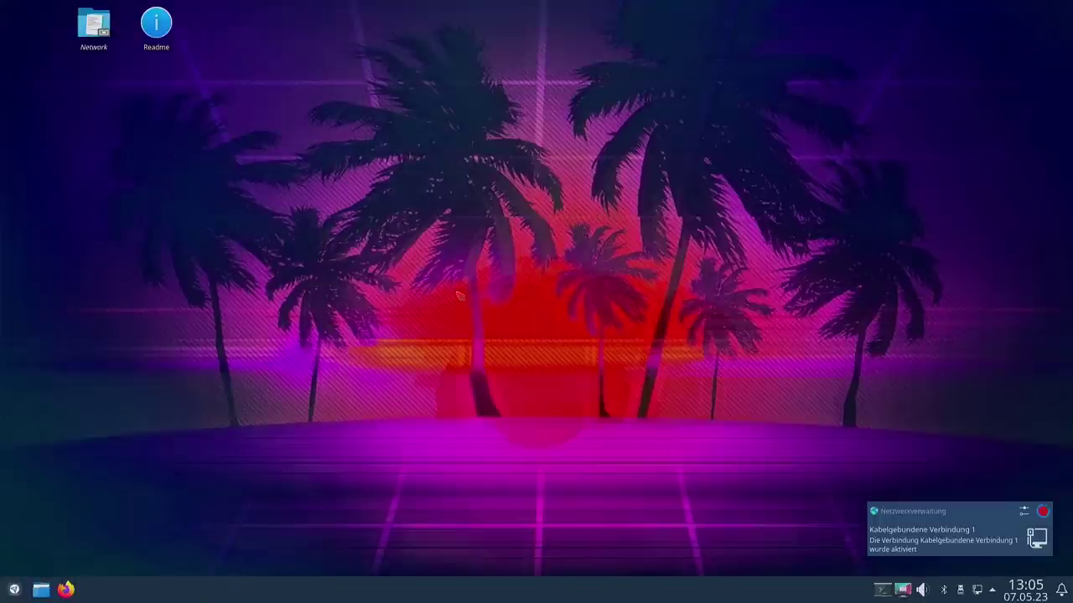
Step: Search 'app' in the Plasma launcher and start the Software app
left_click(14, 591)
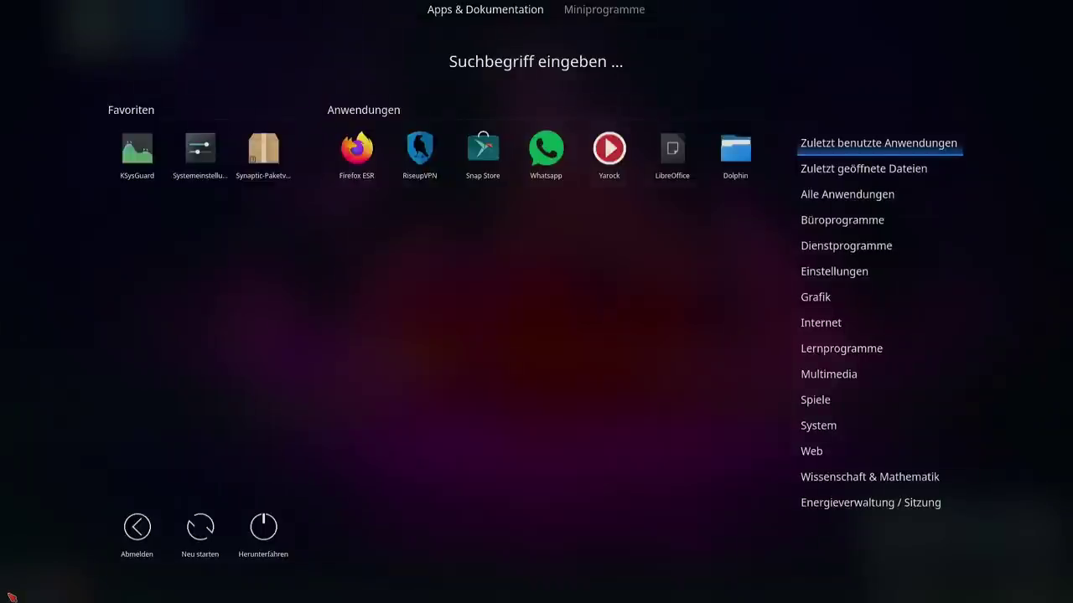
type("app")
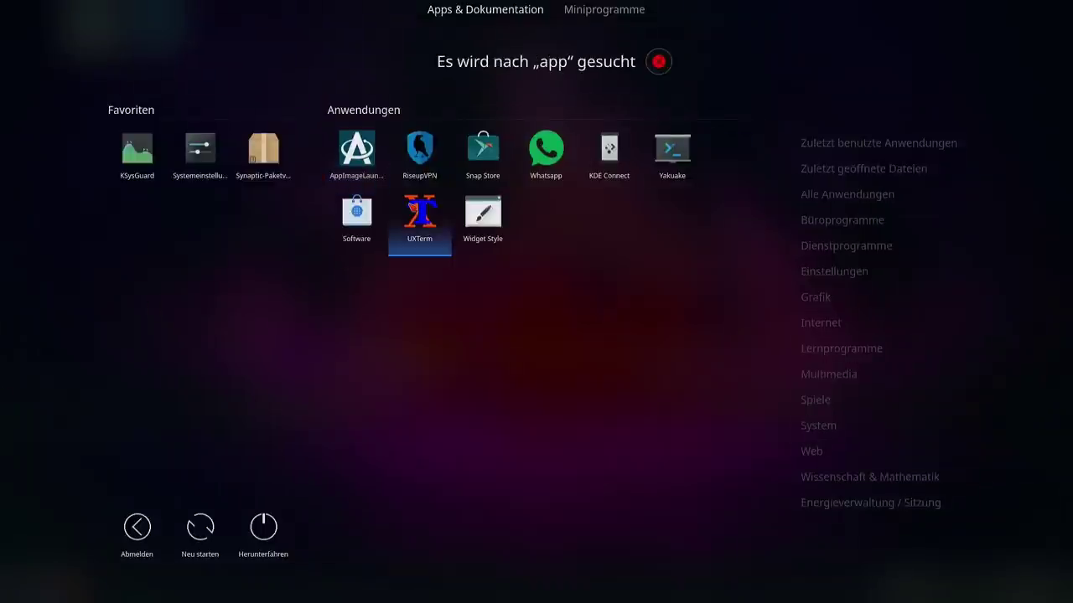
left_click(358, 222)
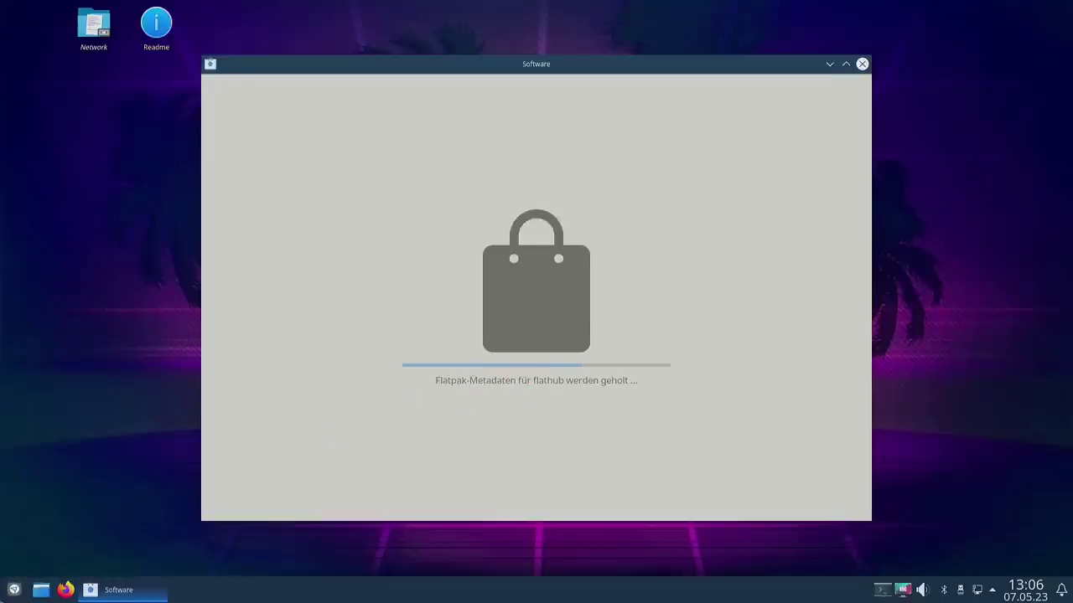
Step: Launch the Snap Store from the launcher and open its Software & Updates settings
left_click(14, 595)
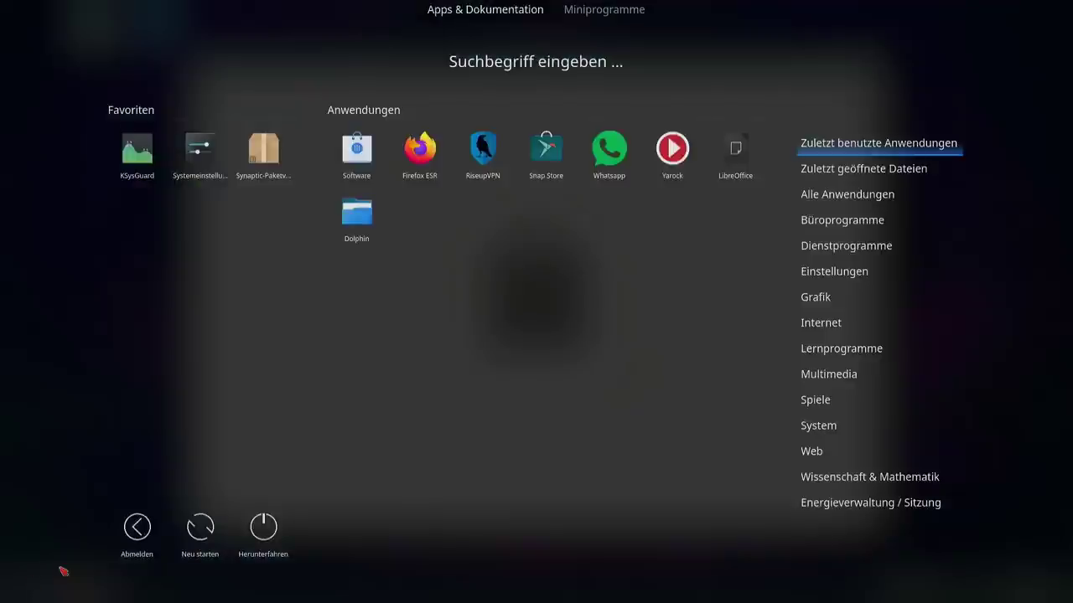
left_click(560, 164)
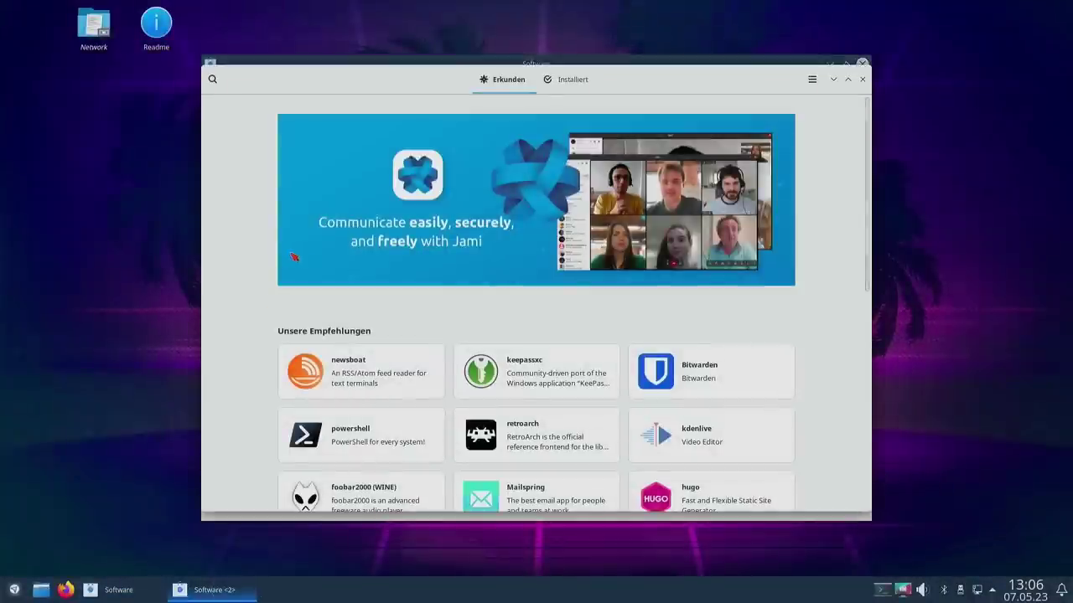
left_click(811, 80)
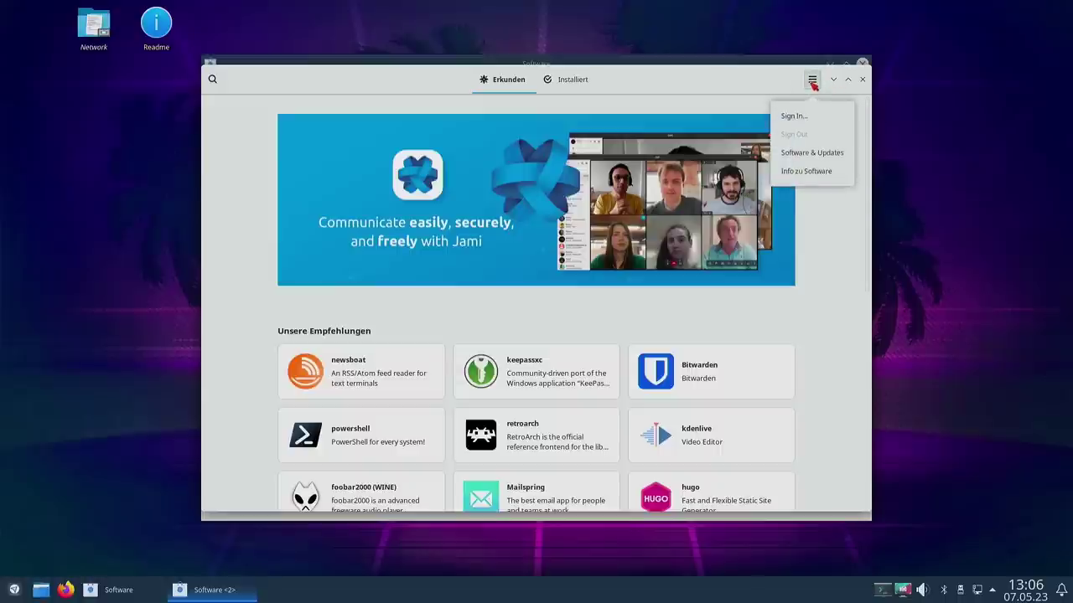
left_click(812, 154)
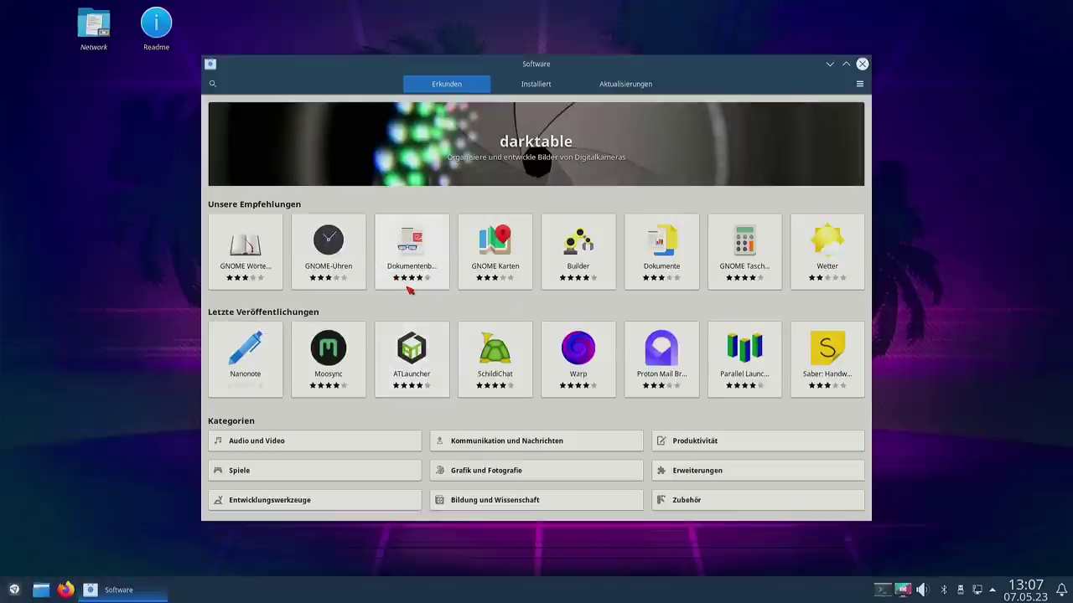
Step: Browse the installed apps on the Installiert tab, then return to Erkunden
left_click(213, 84)
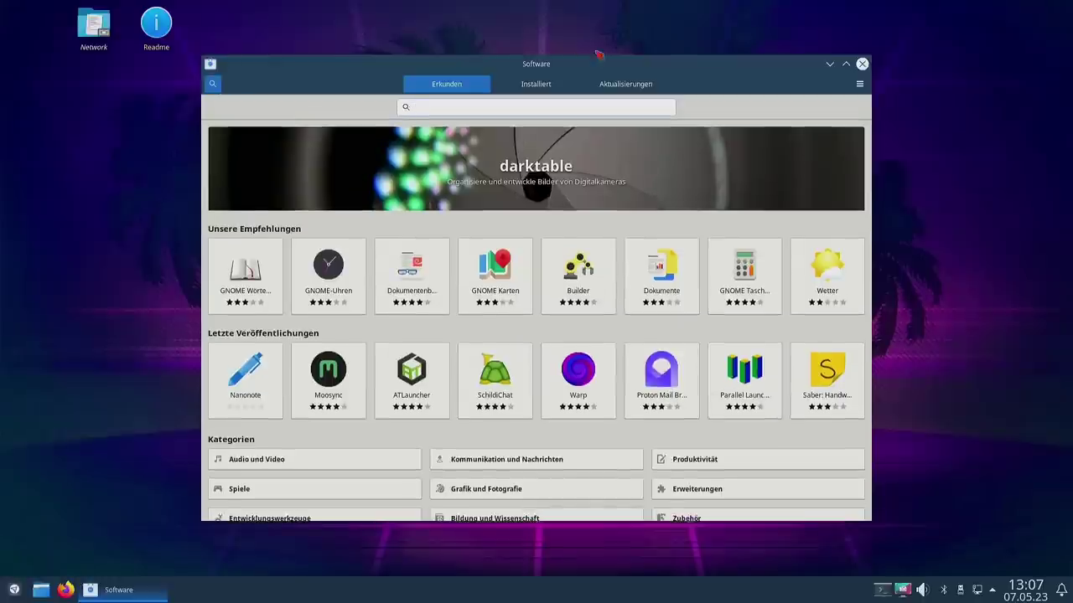
left_click(545, 84)
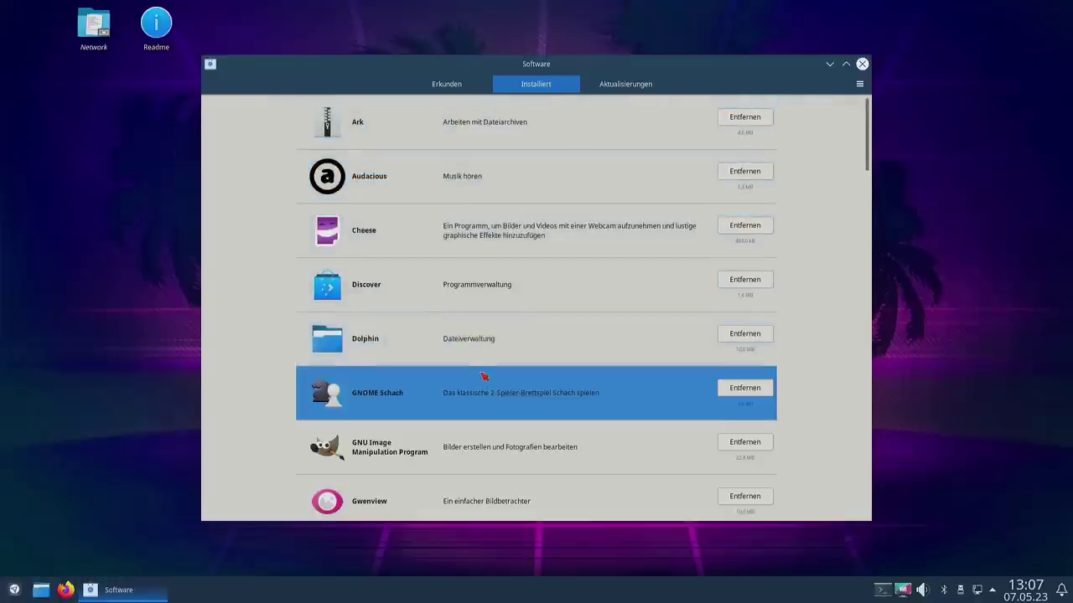
scroll(484, 376, "down", 10)
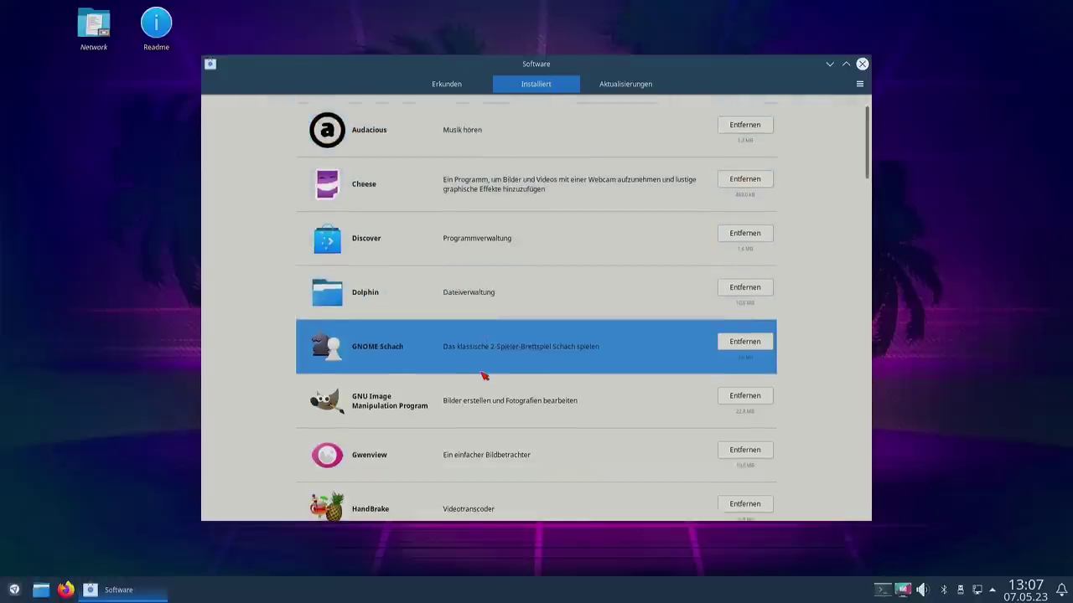
scroll(481, 375, "up", 4)
scroll(482, 376, "up", 5)
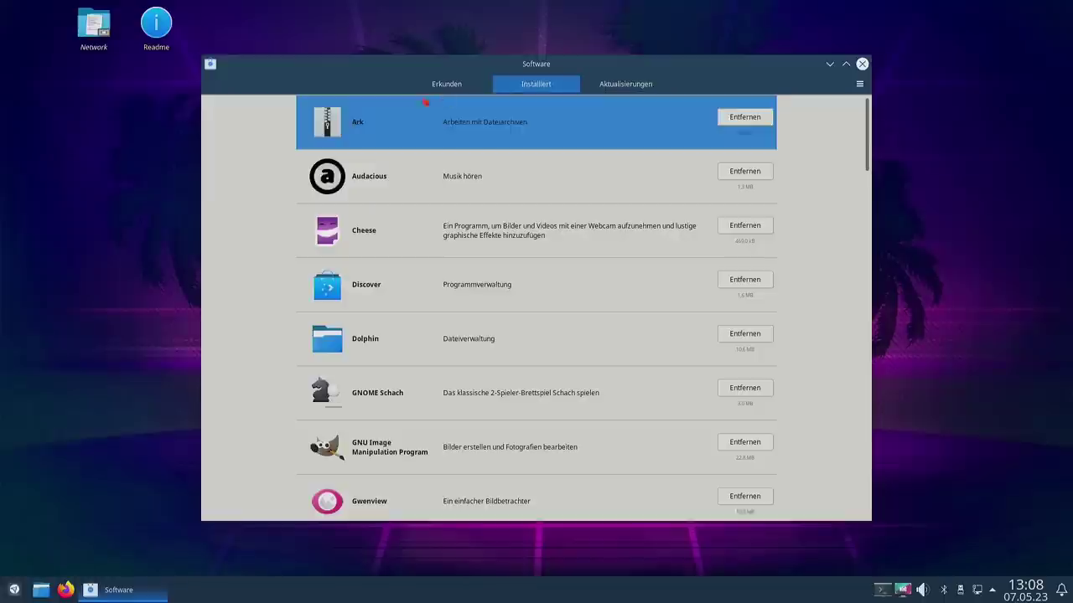
left_click(459, 87)
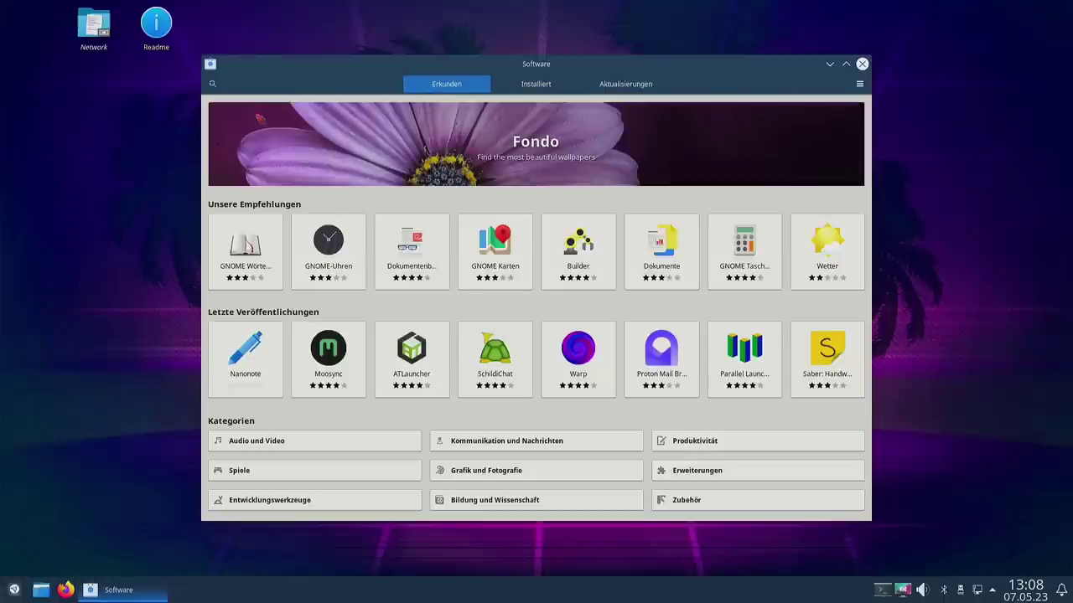
Step: Search for 'tenac' and open the Tenacity app page
left_click(214, 84)
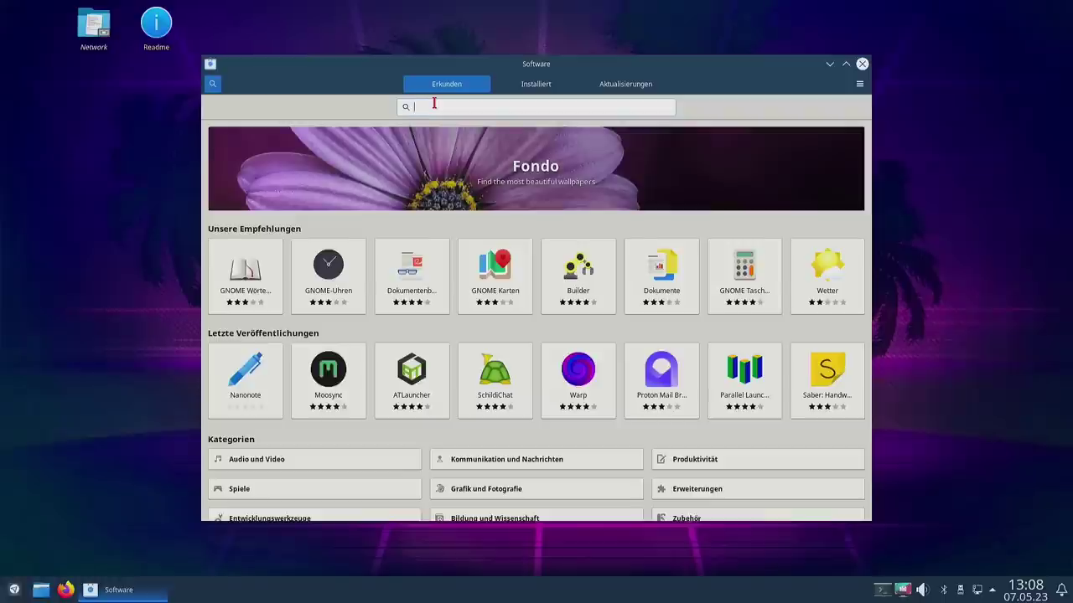
type("tenacit")
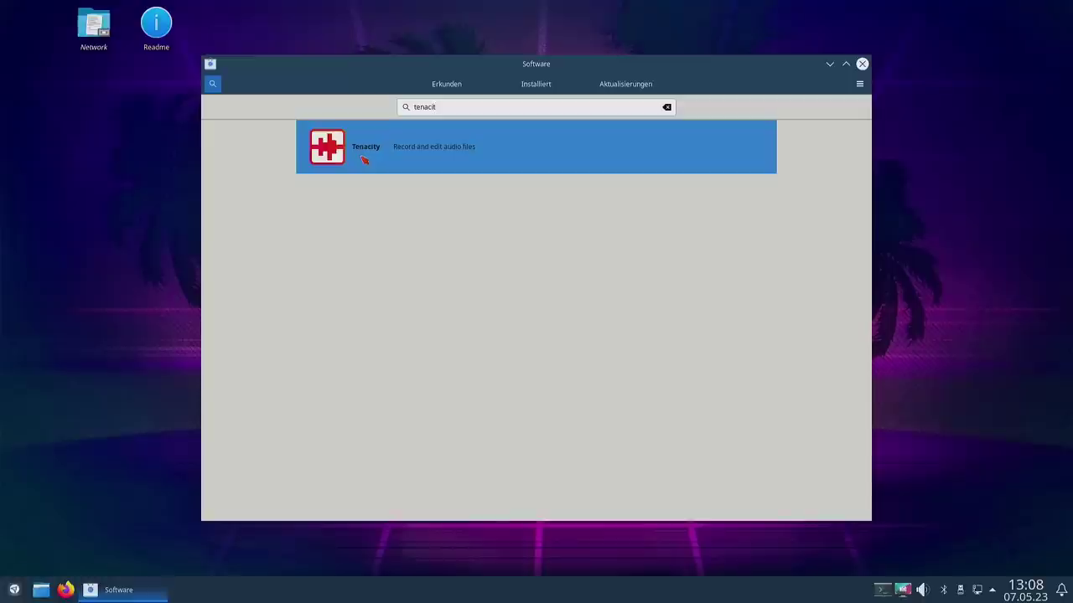
left_click(364, 159)
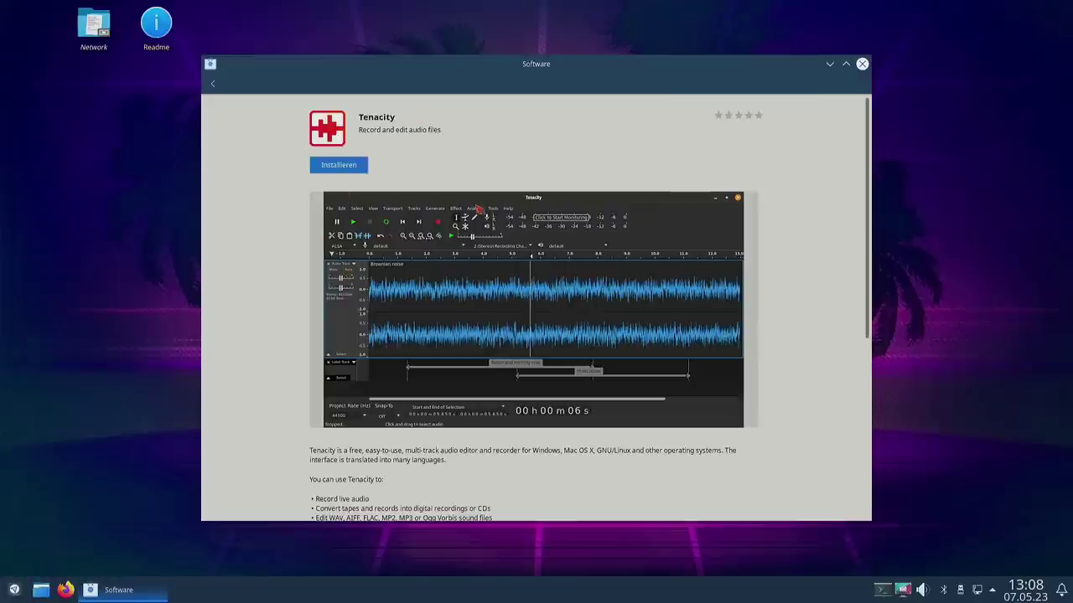
Step: Scroll to Tenacity's details and select its dl.flathub.org source
scroll(477, 255, "down", 2)
scroll(497, 251, "up", 2)
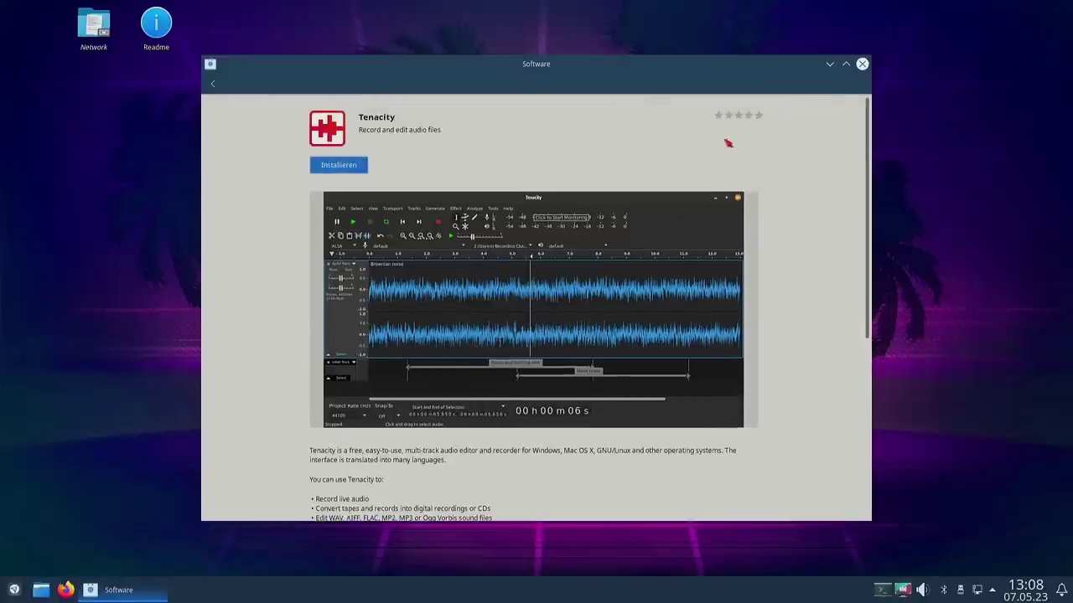
scroll(607, 201, "down", 4)
scroll(411, 375, "down", 3)
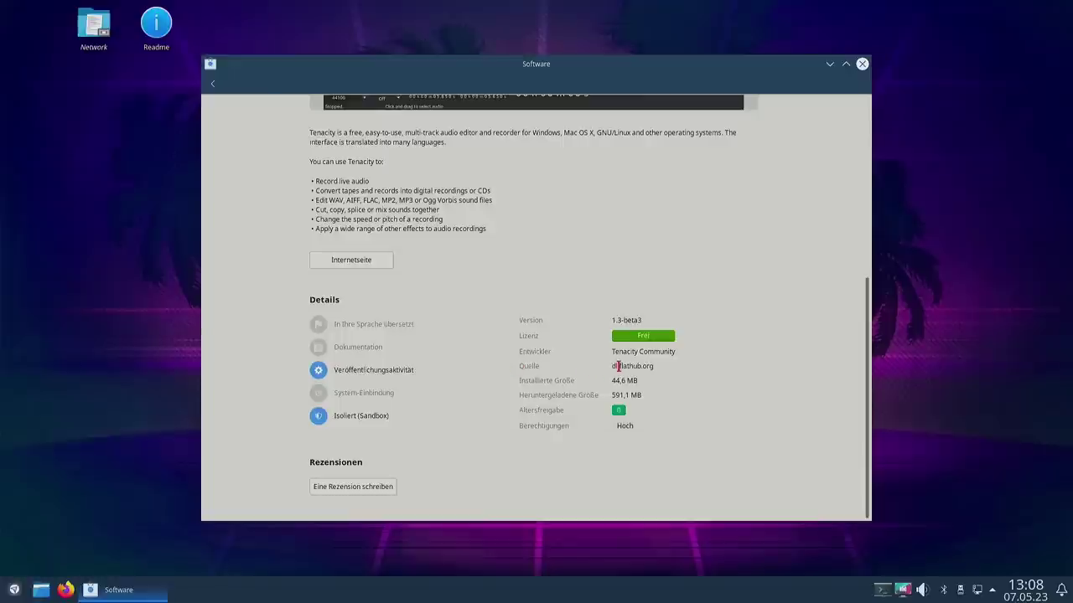
left_click_drag(617, 367, 648, 365)
Step: Install Tenacity from its GNOME Software page and let the installation finish
scroll(581, 381, "up", 7)
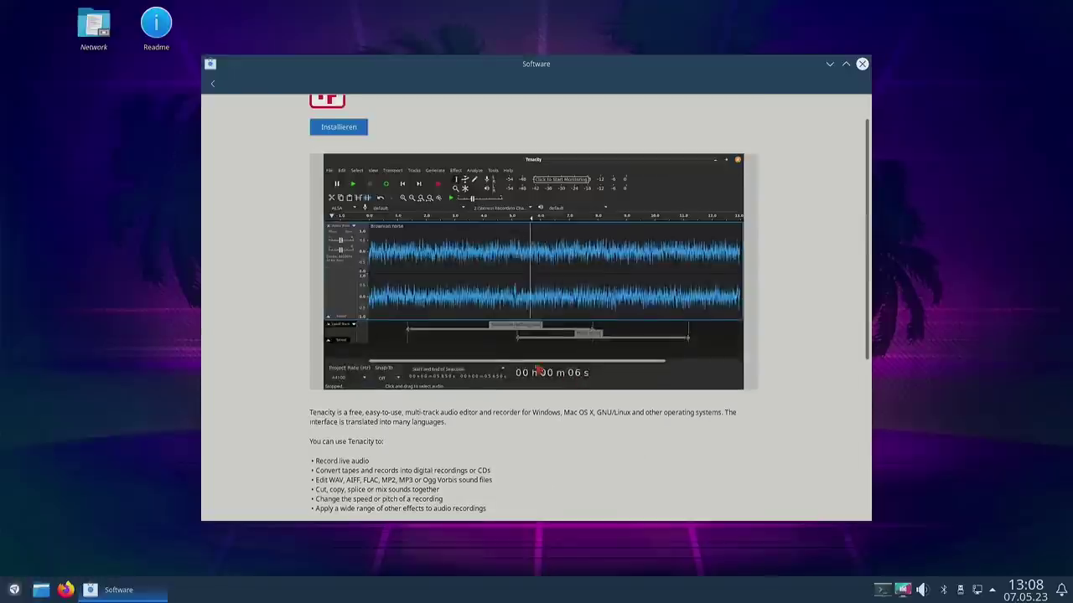
left_click(335, 168)
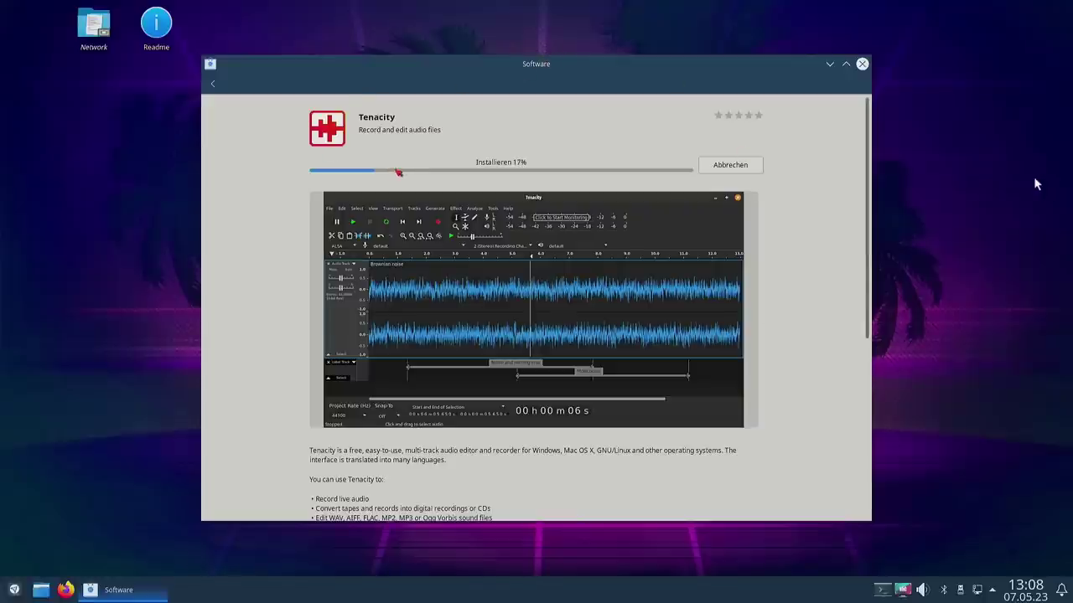
scroll(782, 278, "down", 5)
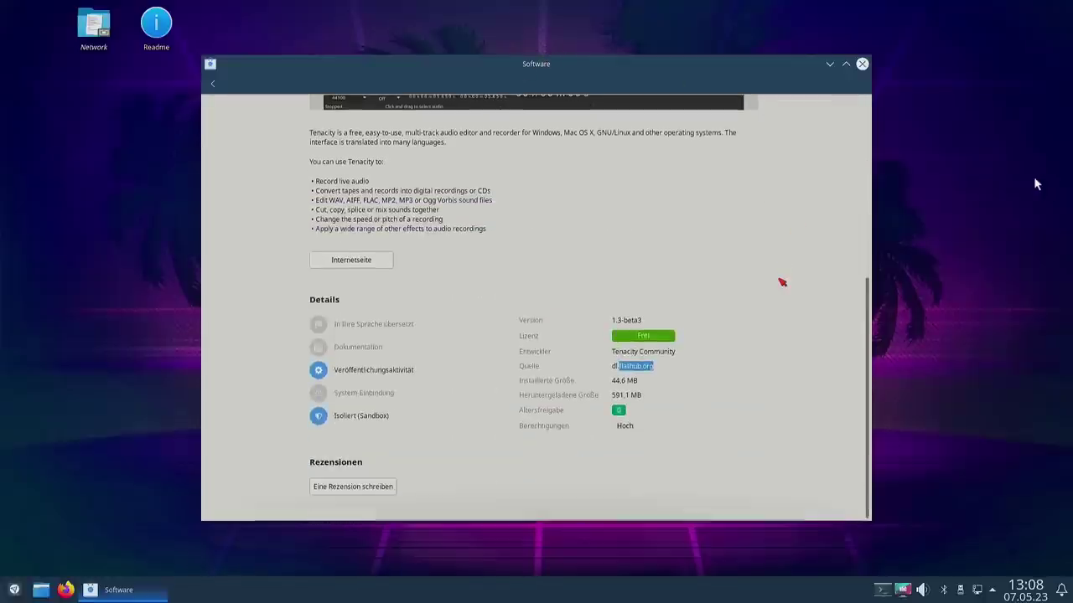
scroll(783, 278, "up", 5)
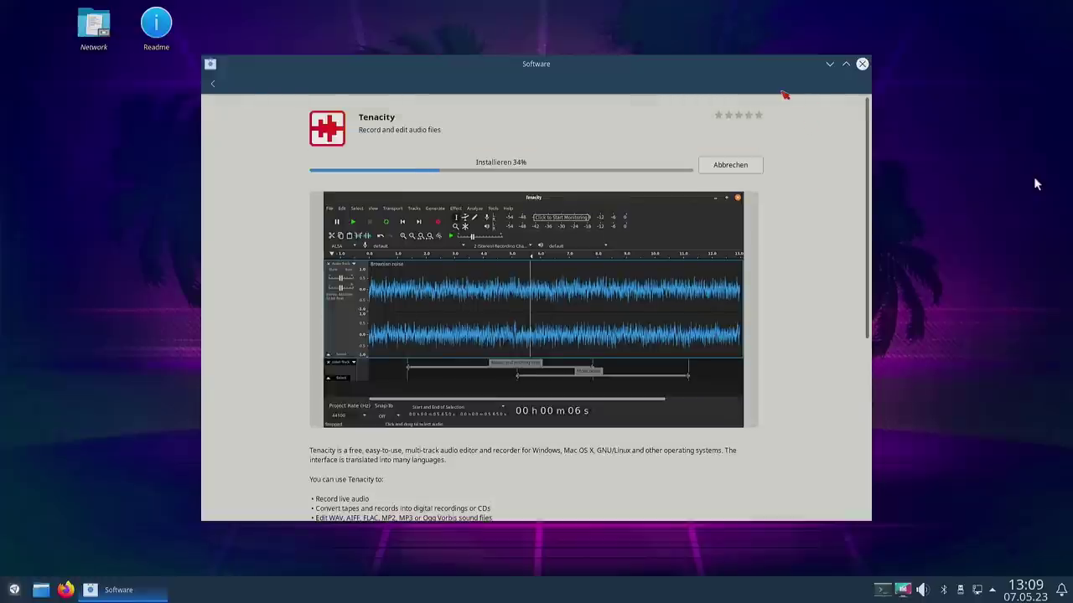
left_click_drag(708, 90, 767, 94)
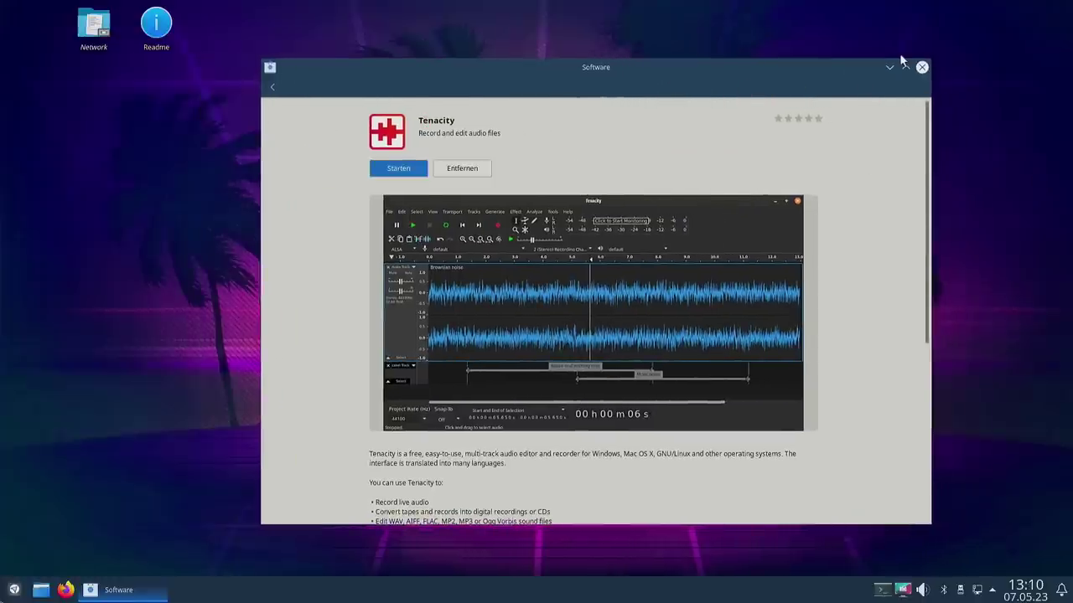
Step: Launch Tenacity from the launcher and dismiss the pre-release warning and Welcome message
left_click(14, 590)
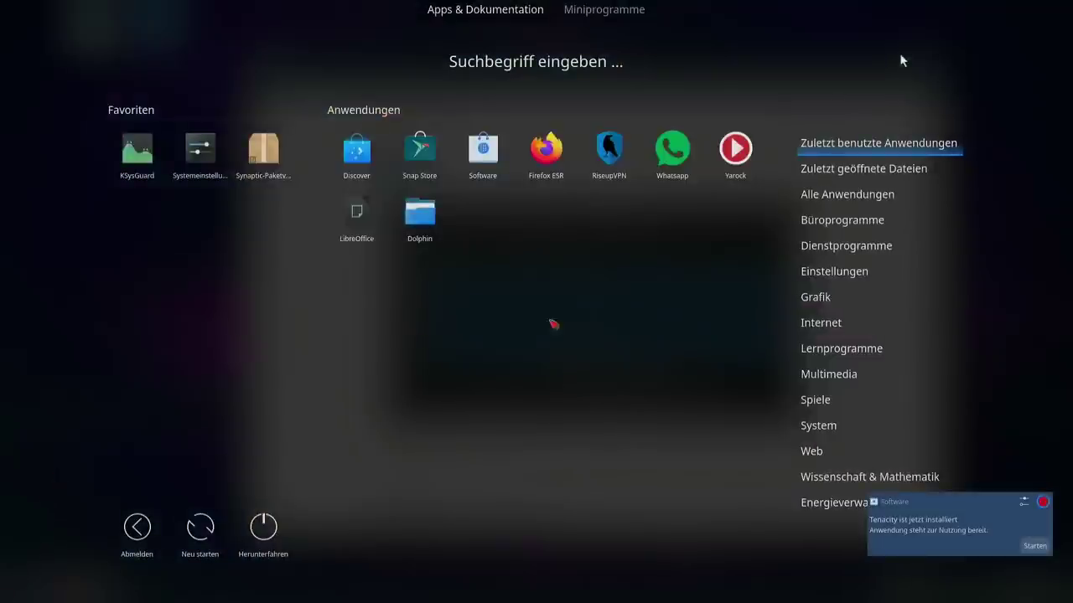
mouse_move(865, 252)
mouse_move(832, 369)
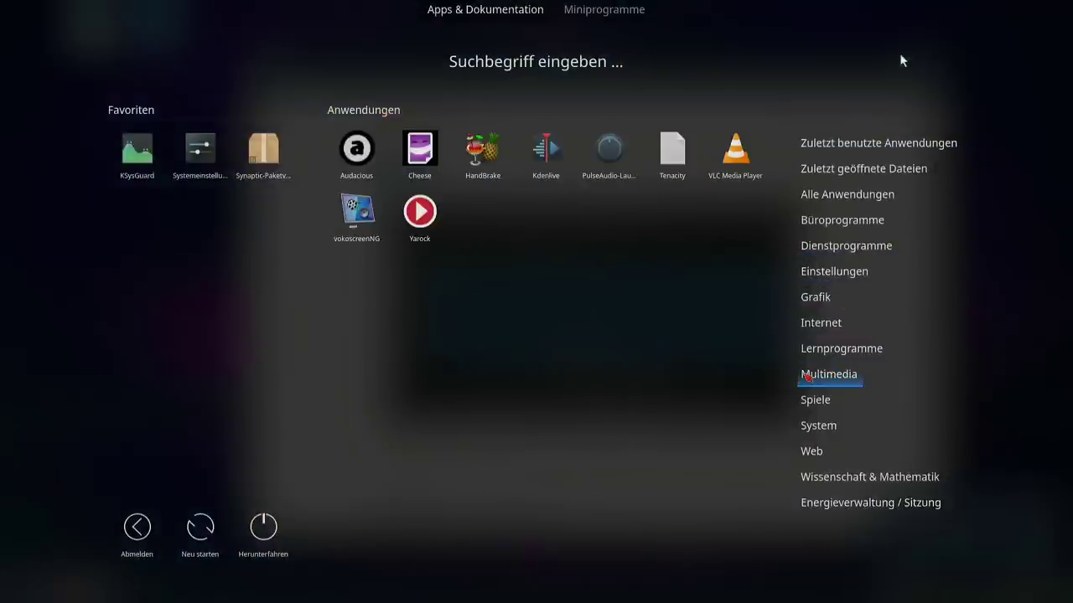
left_click(672, 151)
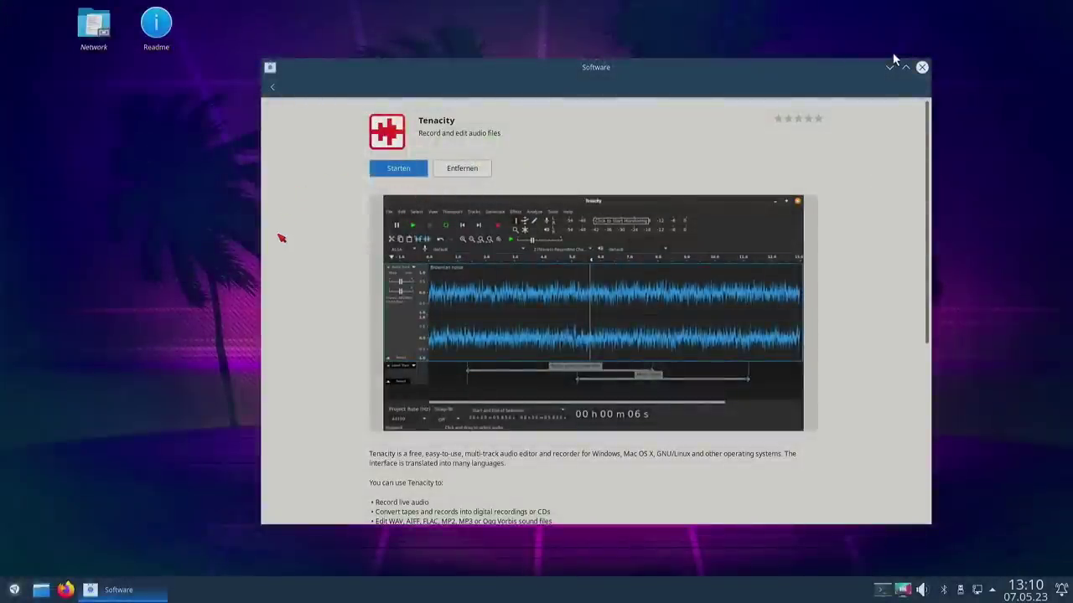
key("Return")
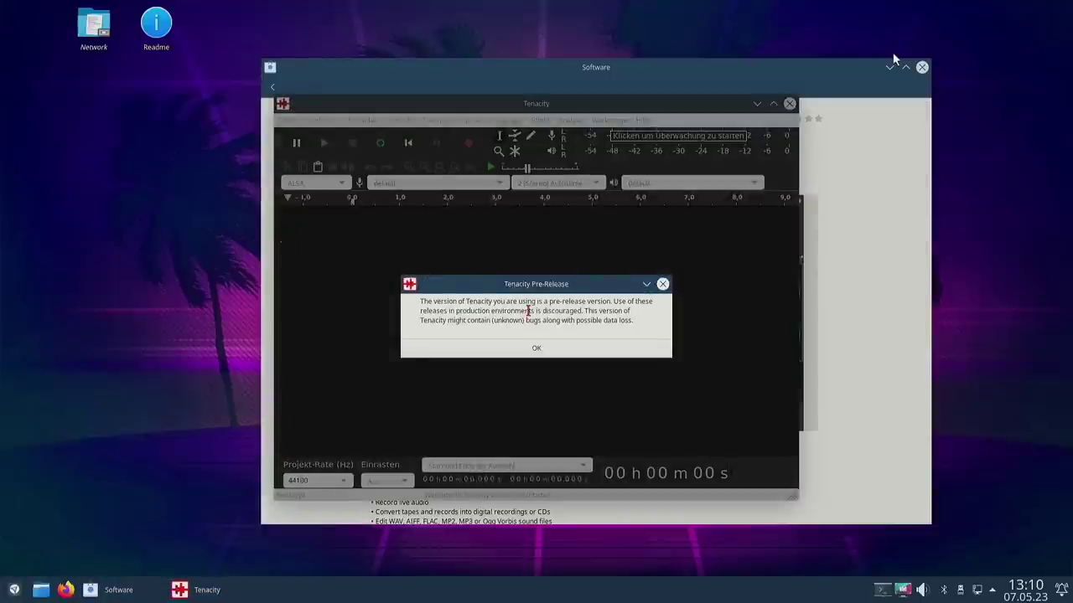
left_click(537, 350)
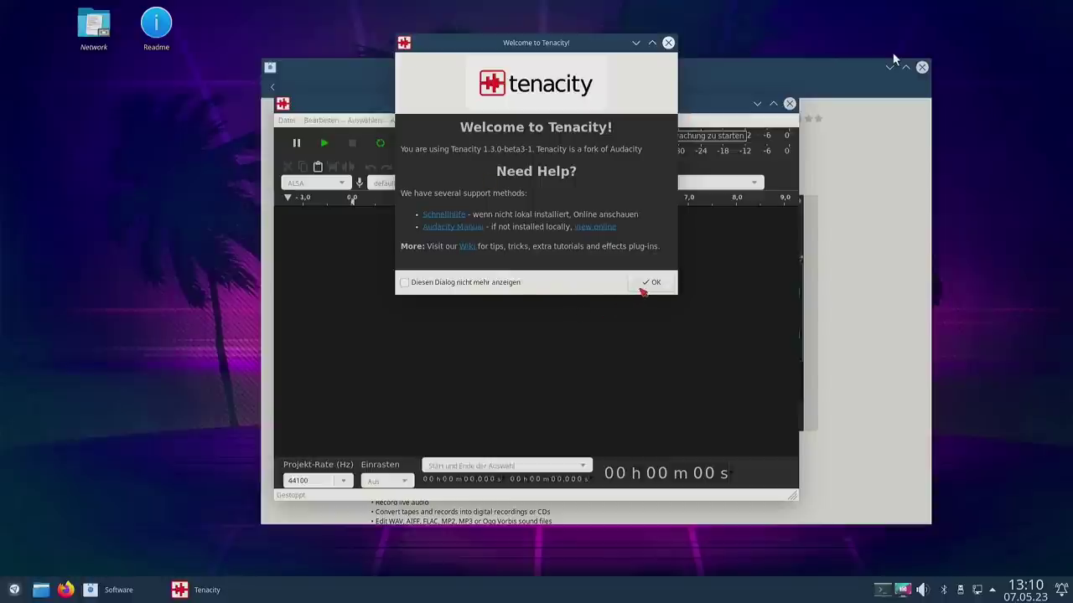
left_click(643, 289)
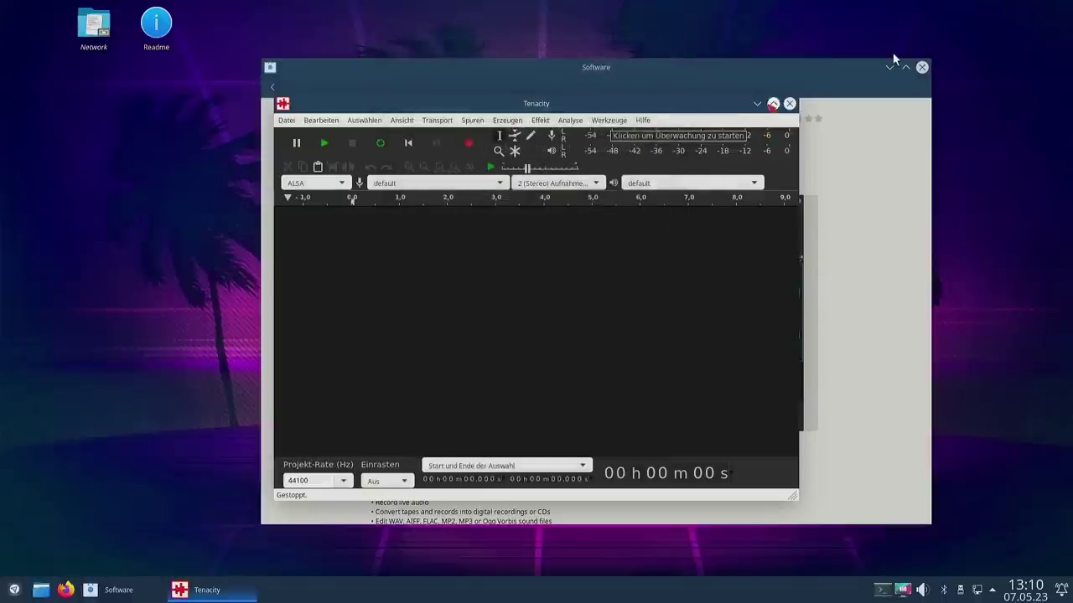
Step: Maximize and close Tenacity, then return GNOME Software to its previous page
left_click(772, 104)
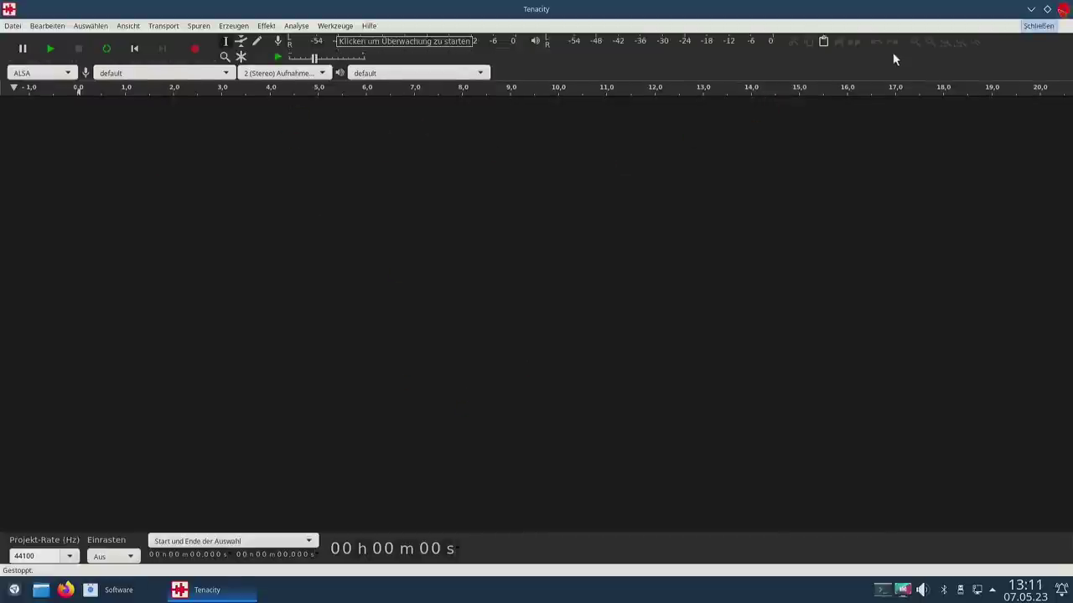
left_click(1062, 8)
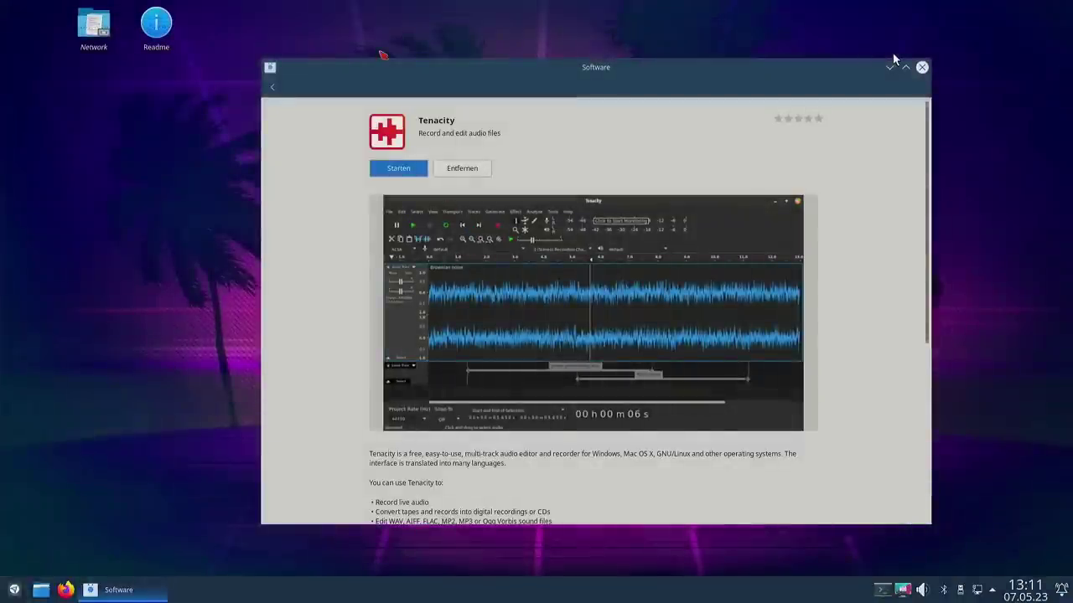
left_click(272, 86)
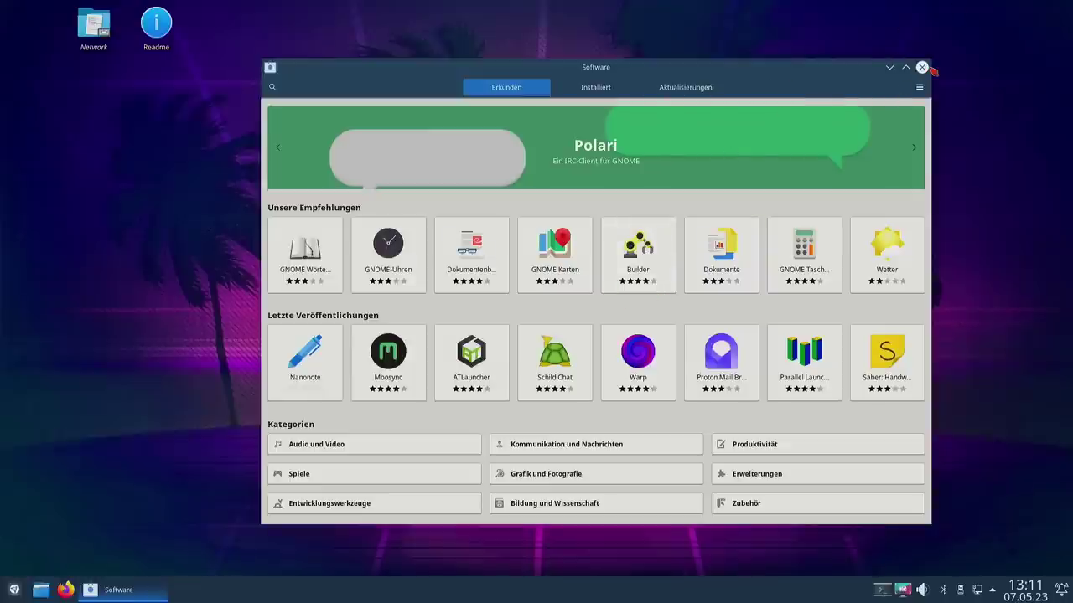
Step: Close GNOME Software and start Discover from the application launcher
left_click(920, 68)
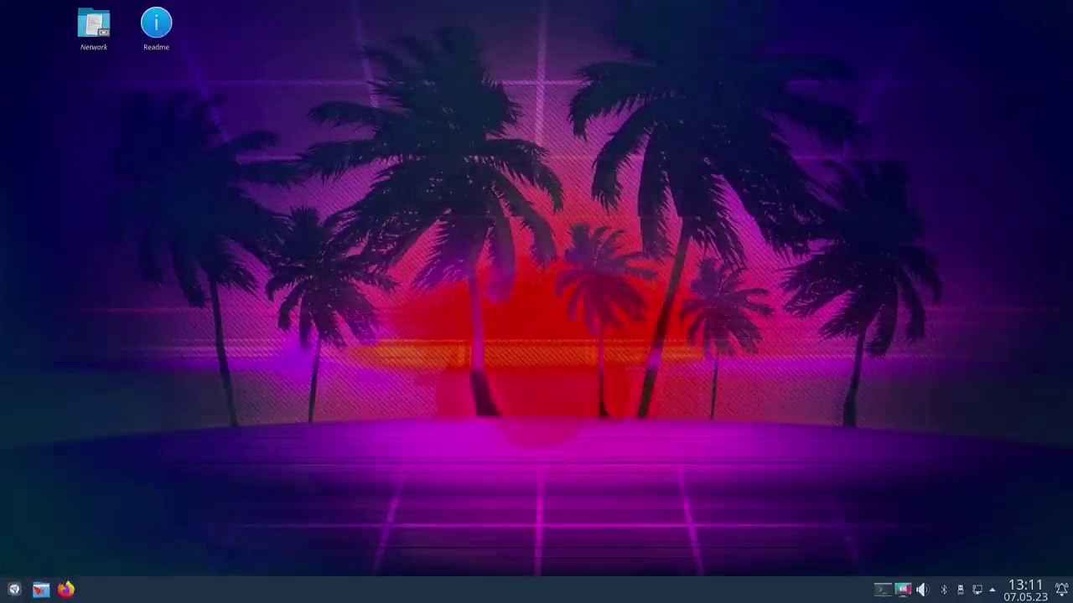
left_click(19, 591)
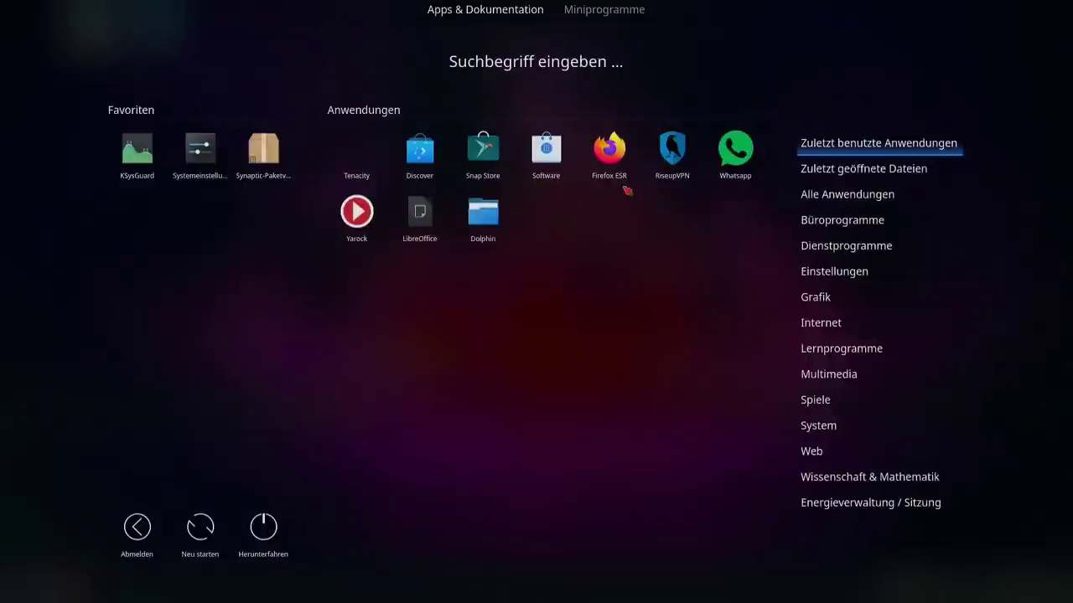
left_click(426, 156)
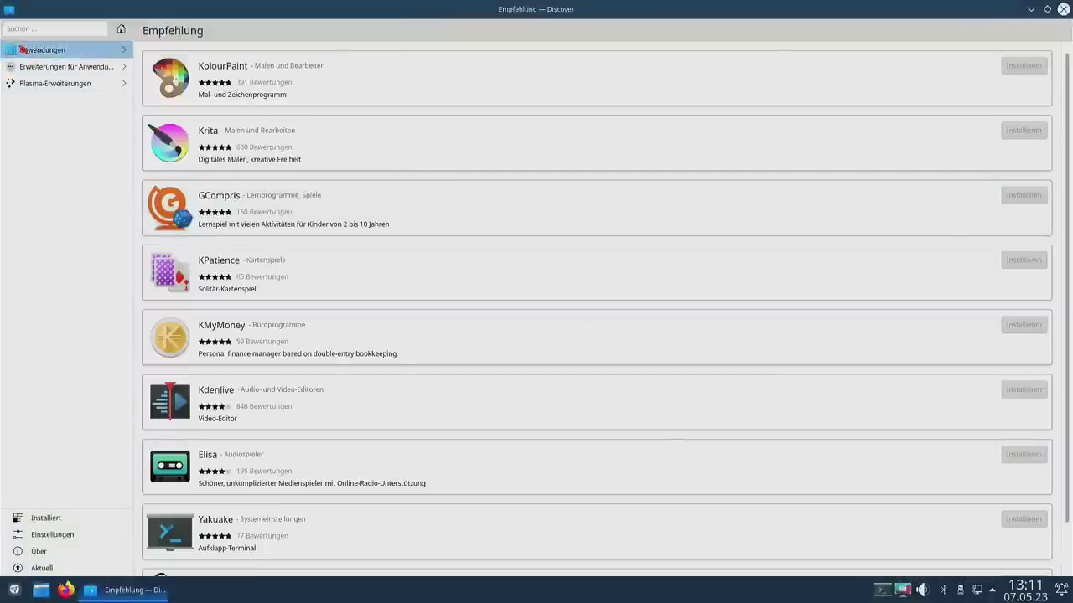
Step: Search Discover for chrome and open the Chromium-Webbrowser details page
left_click(32, 29)
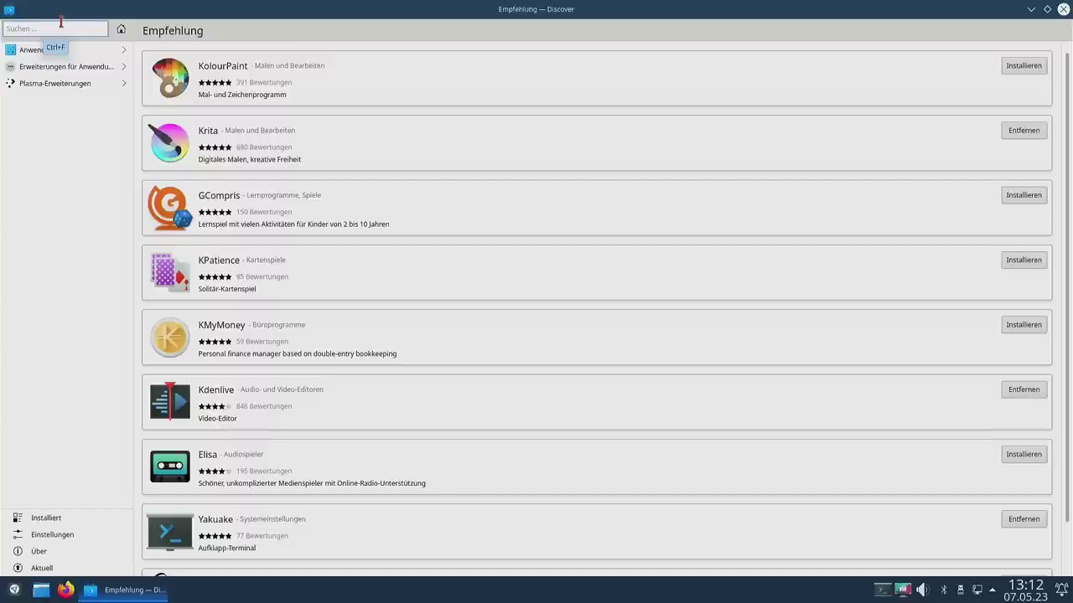
type("g")
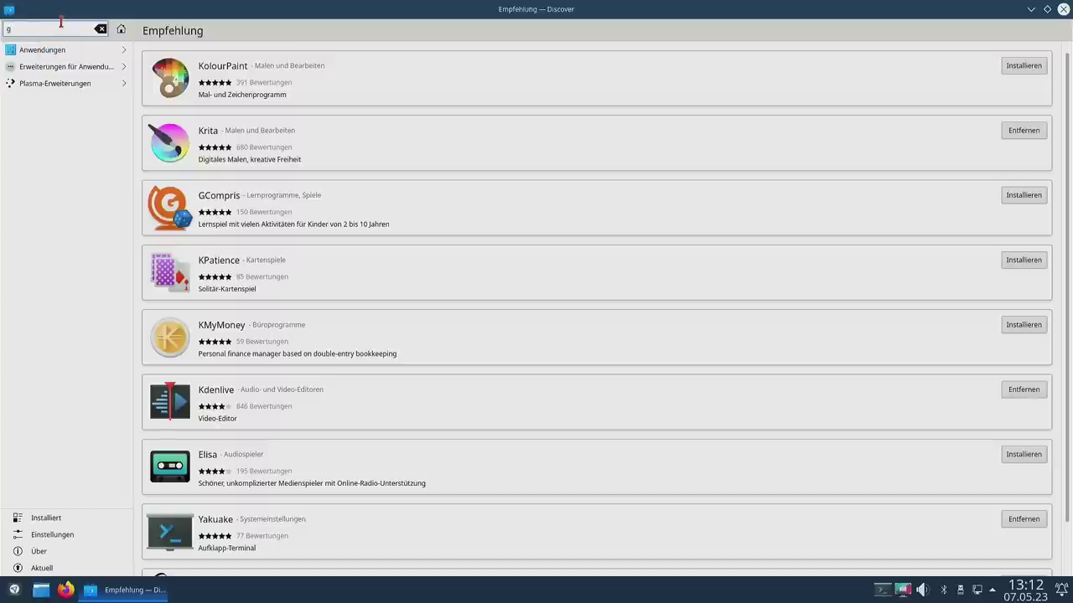
key("BackSpace")
type("chrome")
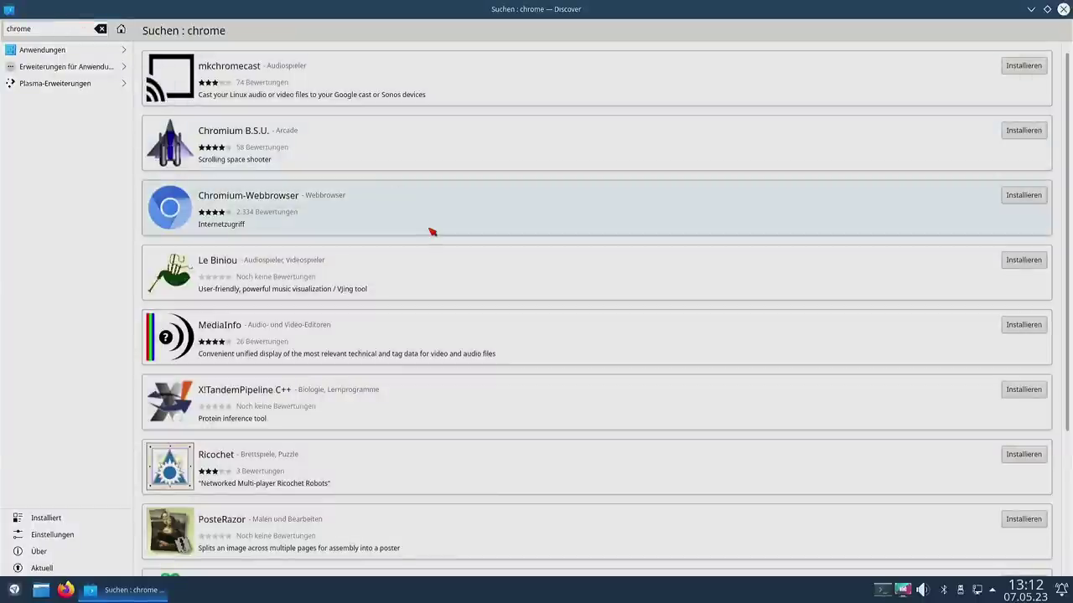
scroll(434, 220, "down", 3)
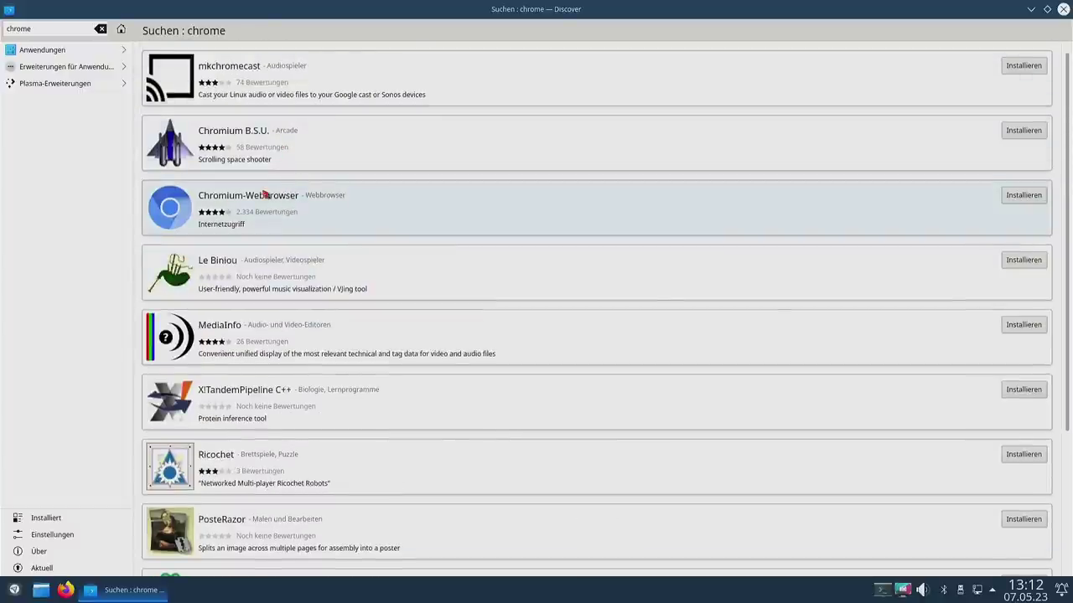
left_click(259, 196)
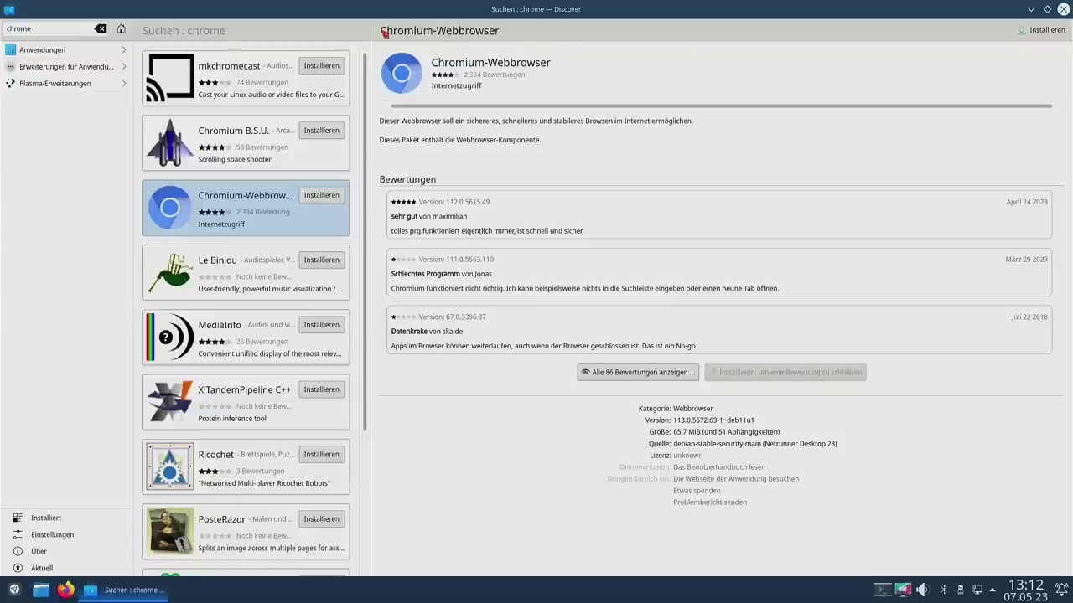
double_click(55, 22)
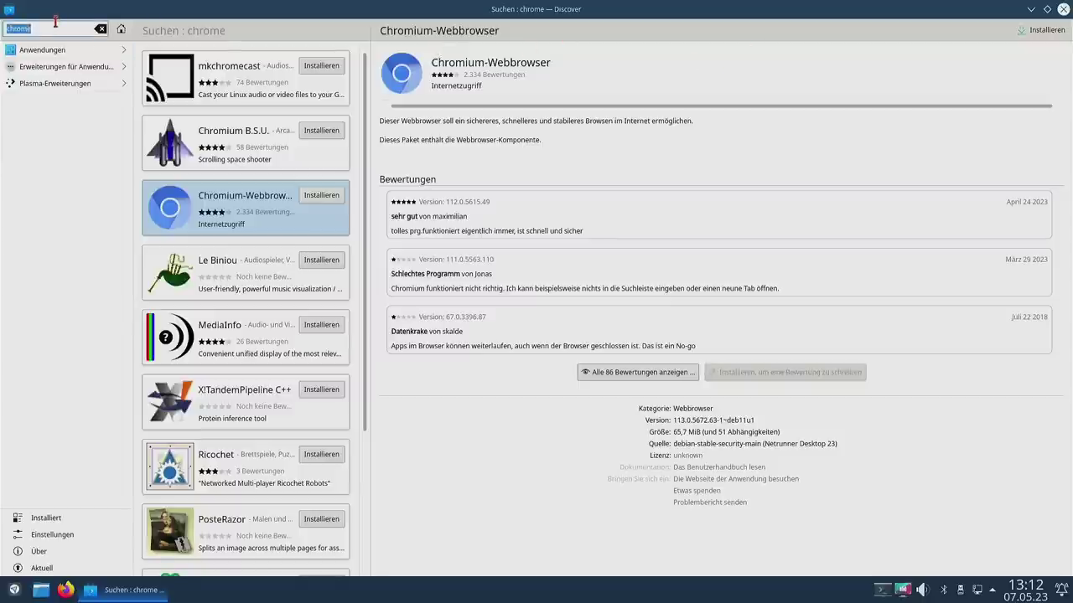
Step: Search for flatpak-backend and start installing Discover - Flatpak-Backend
type("fa")
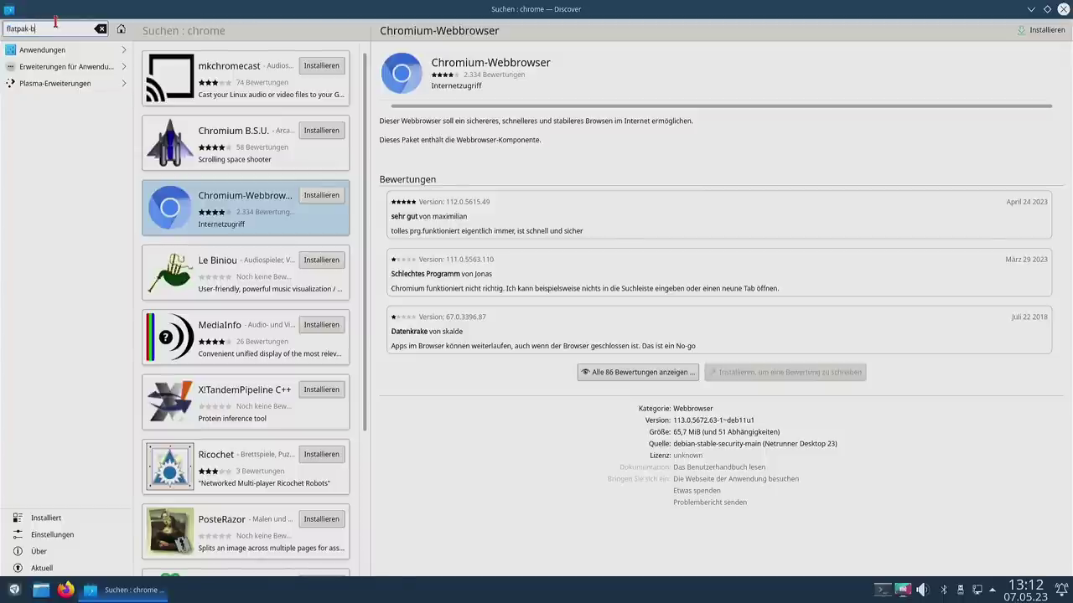
key("Return")
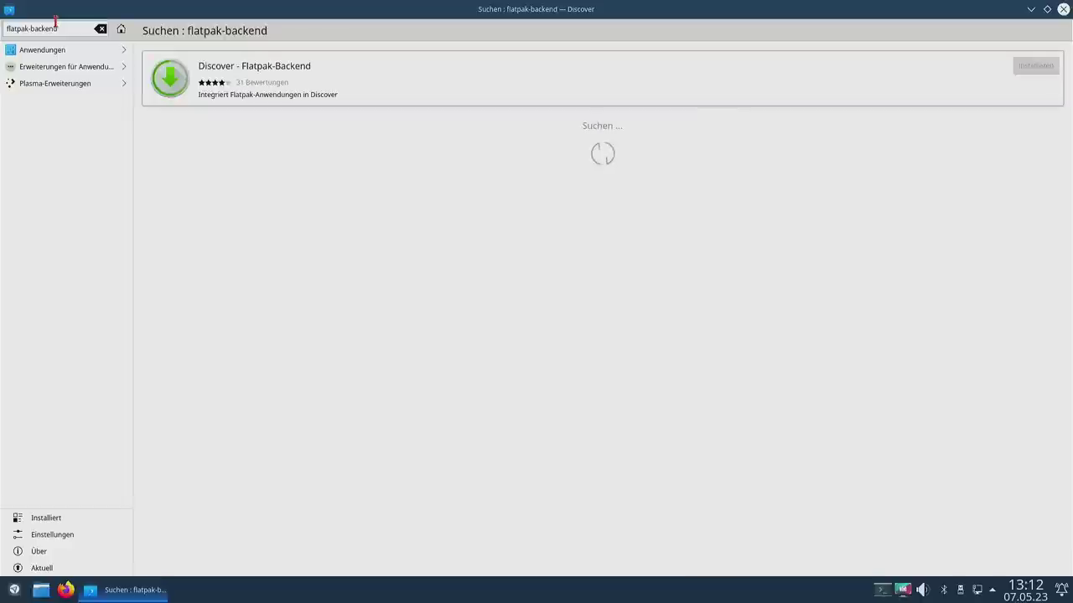
left_click(275, 81)
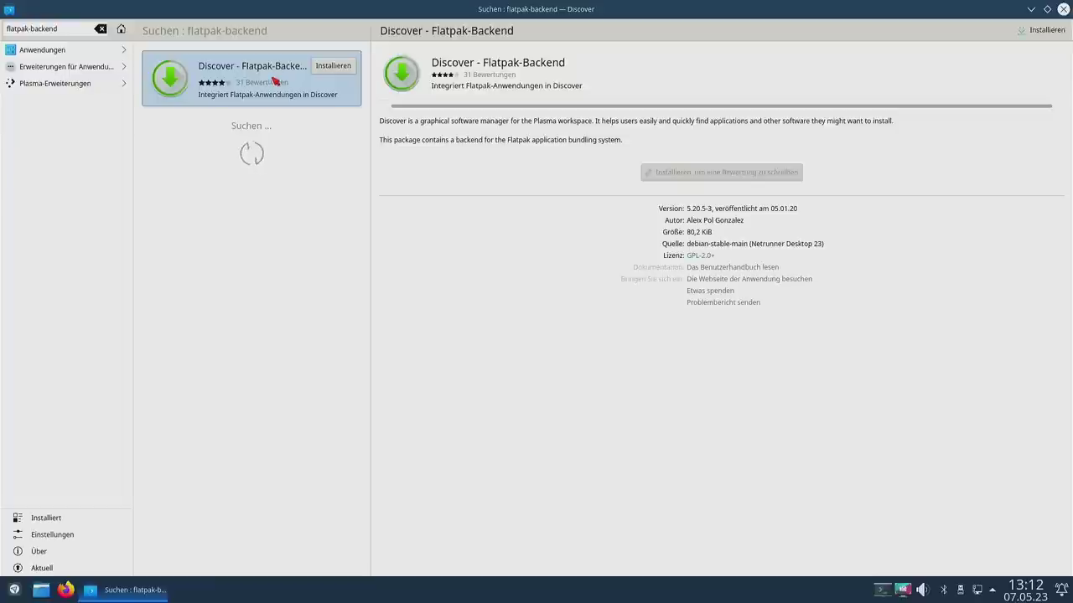
left_click(1042, 31)
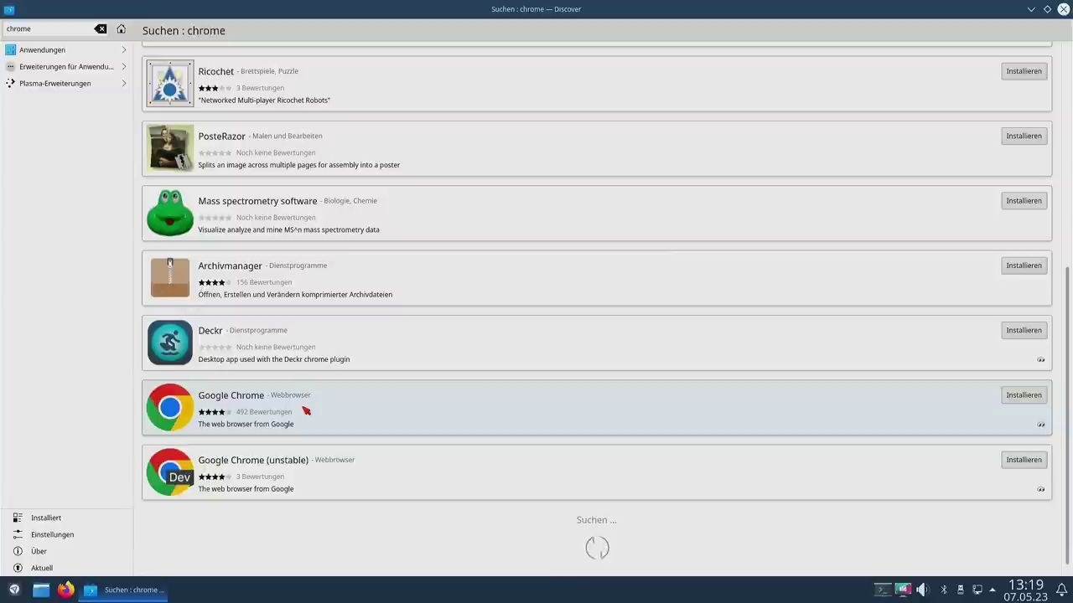
Step: Review the Flathub Google Chrome details (version 112.0.5615.165-1, 96.0 MiB), then close Discover
left_click(246, 401)
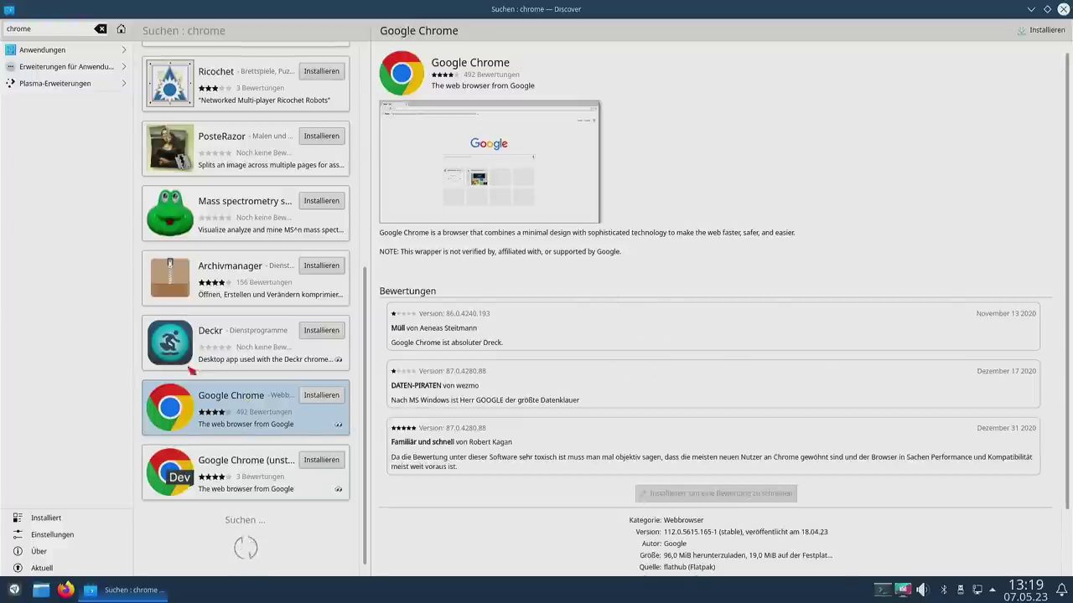
scroll(578, 252, "down", 2)
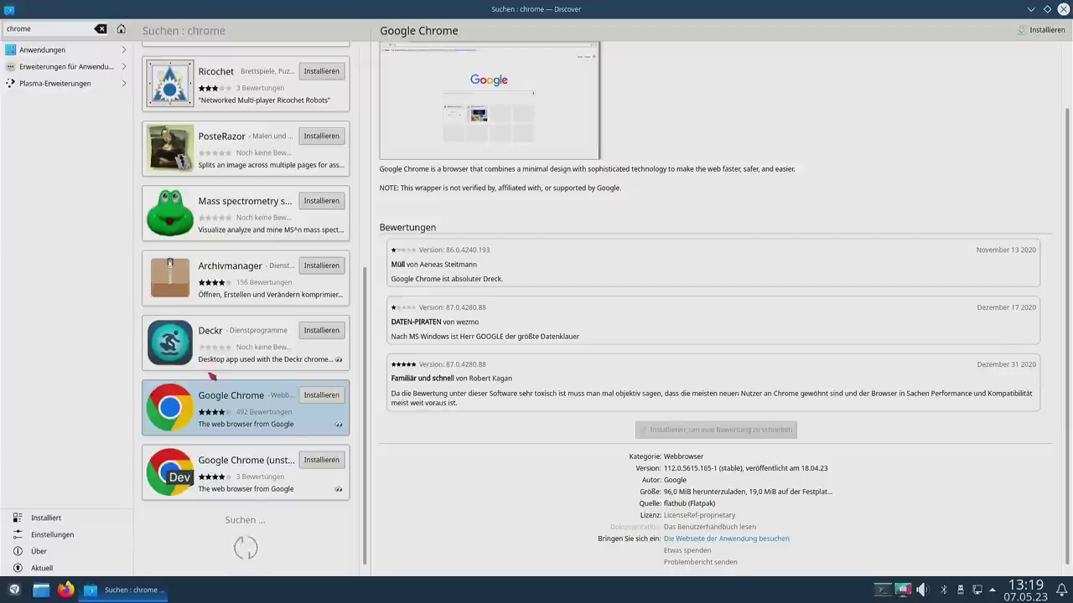
scroll(210, 336, "up", 5)
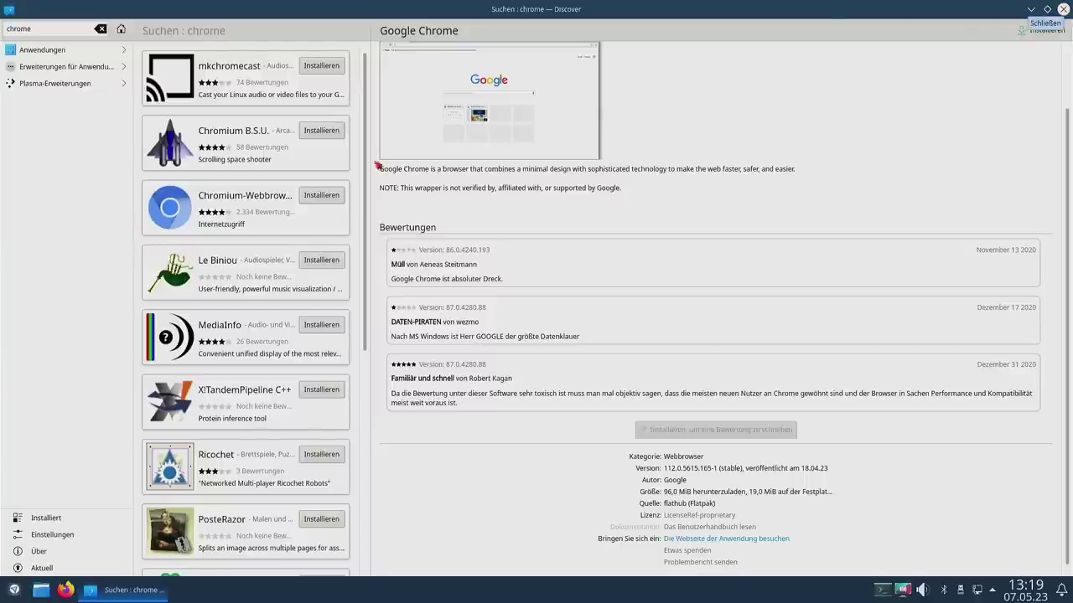
scroll(243, 411, "down", 5)
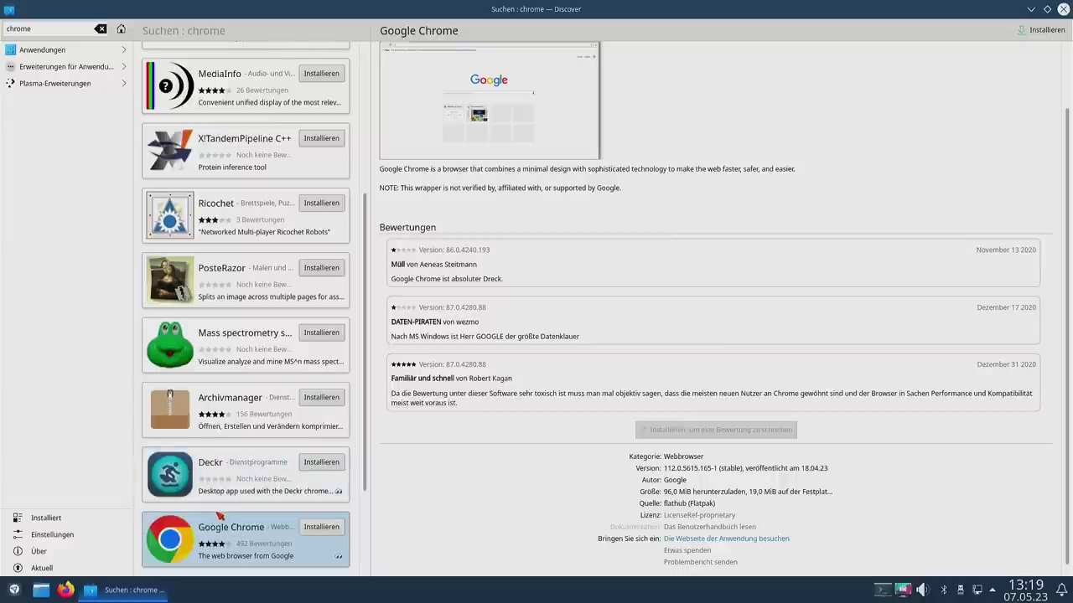
left_click(1063, 9)
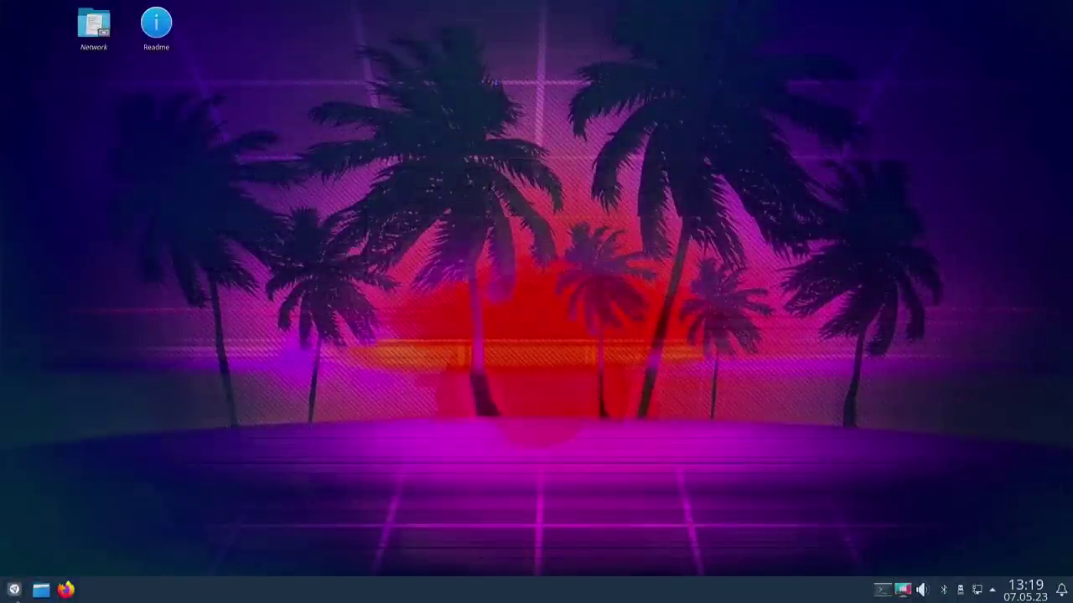
Step: Launch Snap Store and scroll through its Erkunden recommendations and categories
left_click(14, 590)
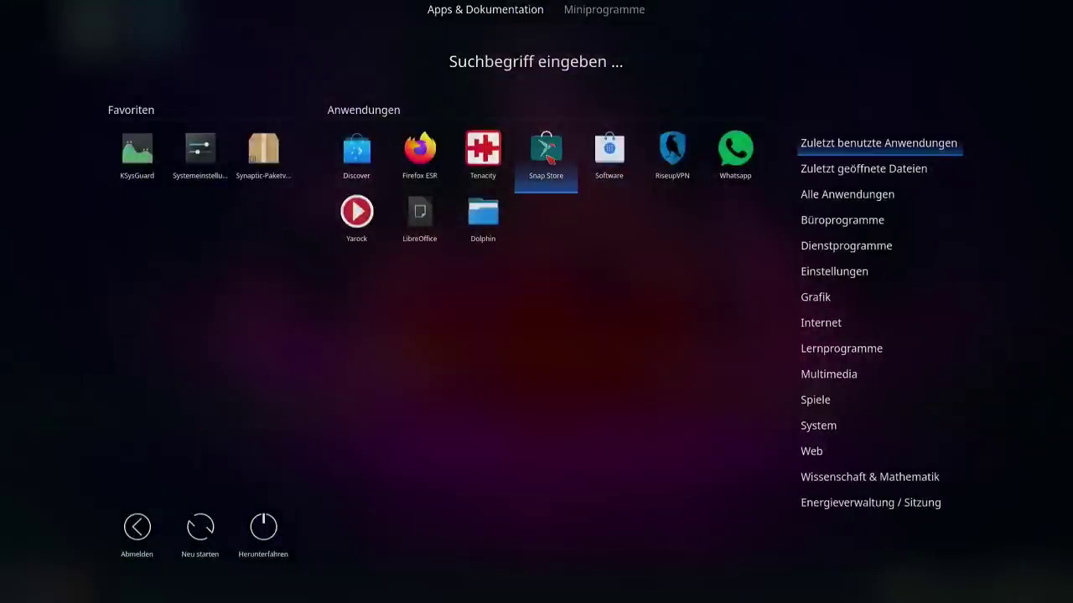
left_click(547, 164)
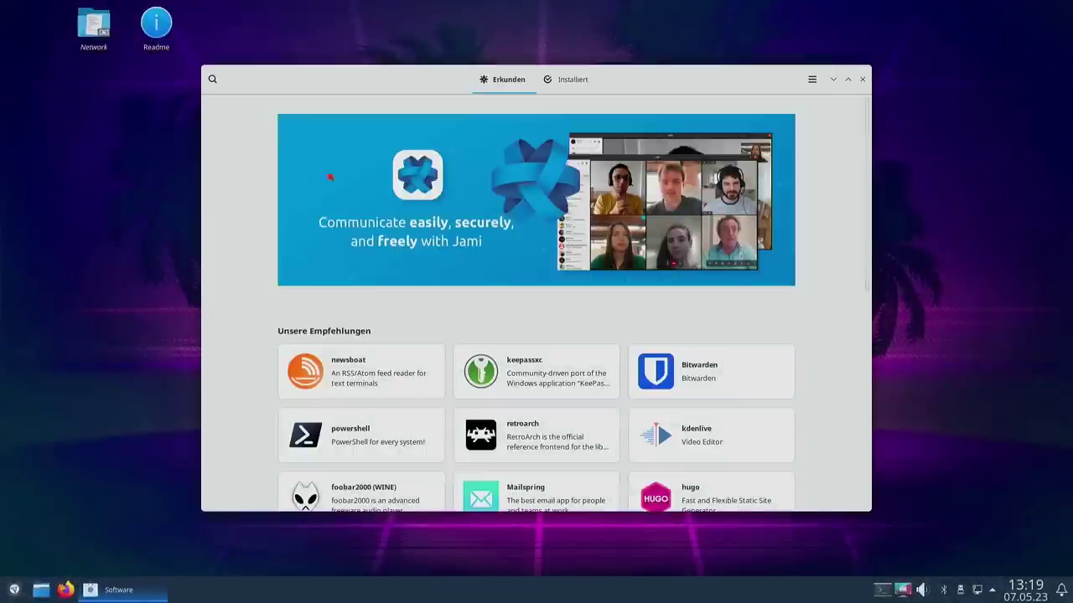
scroll(751, 371, "down", 5)
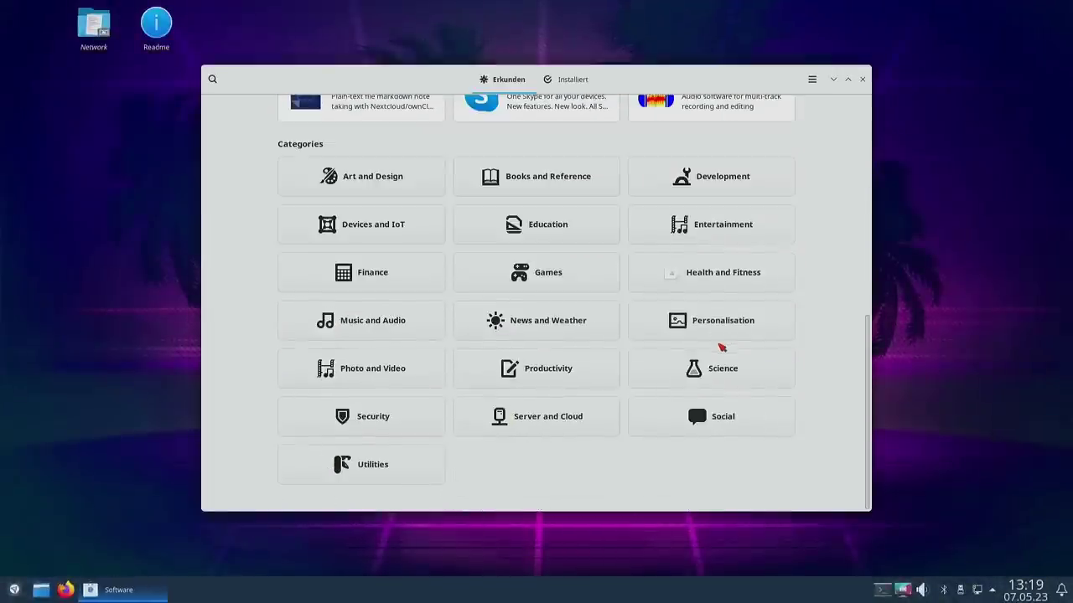
scroll(718, 350, "up", 3)
scroll(667, 335, "up", 2)
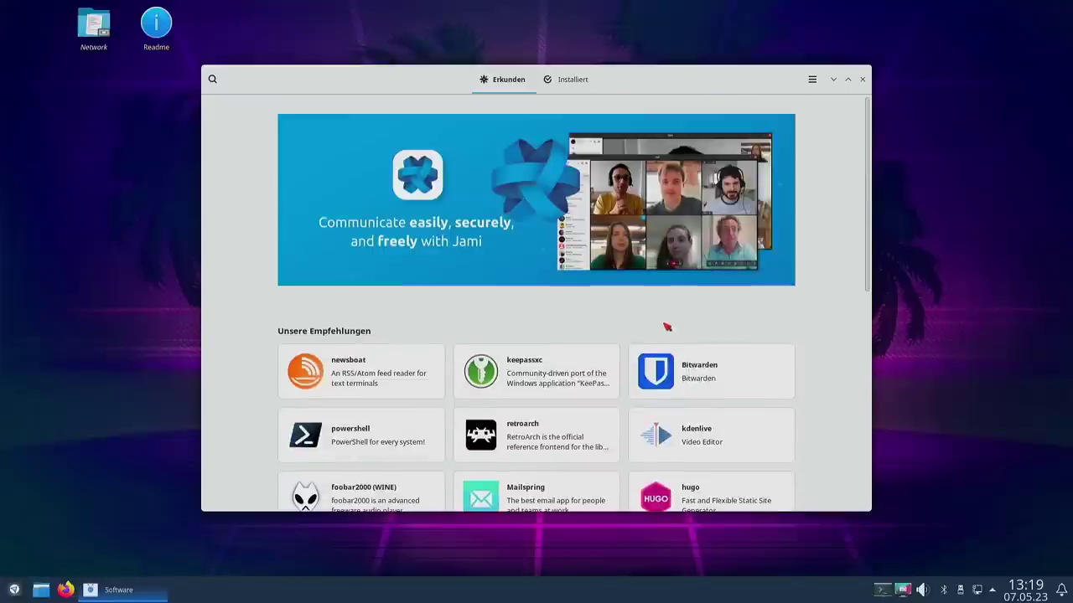
scroll(646, 343, "down", 2)
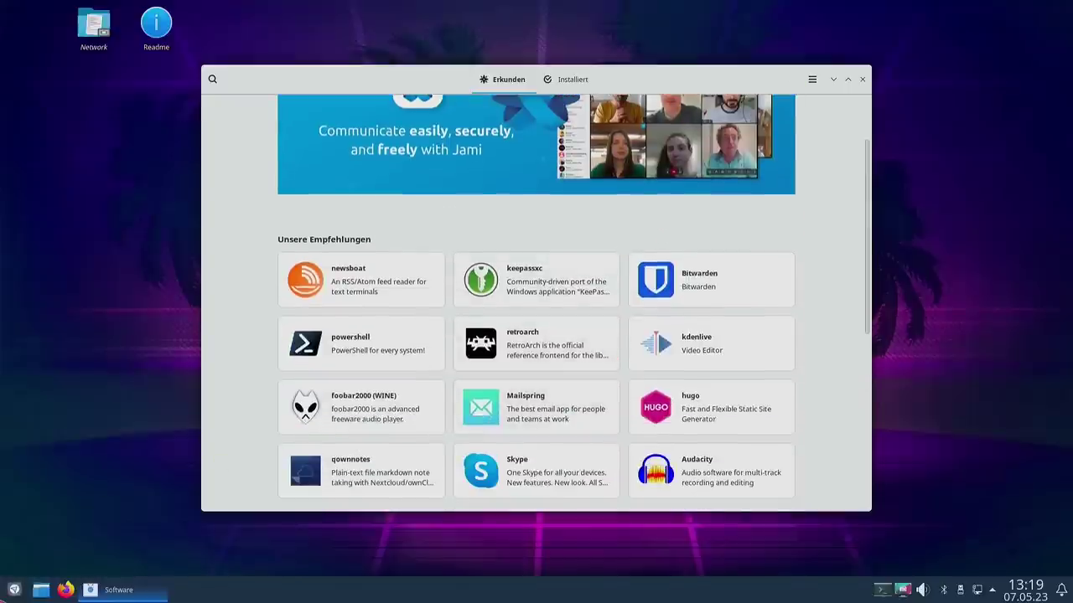
left_click(14, 590)
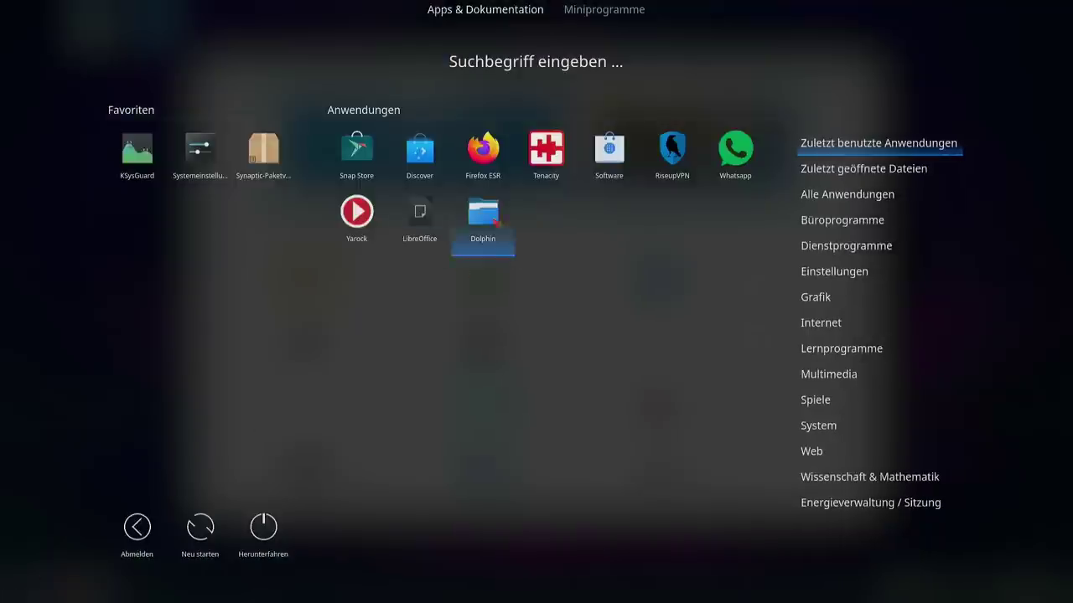
Step: Open GNOME Software and browse the installed applications on the Installiert tab
left_click(608, 161)
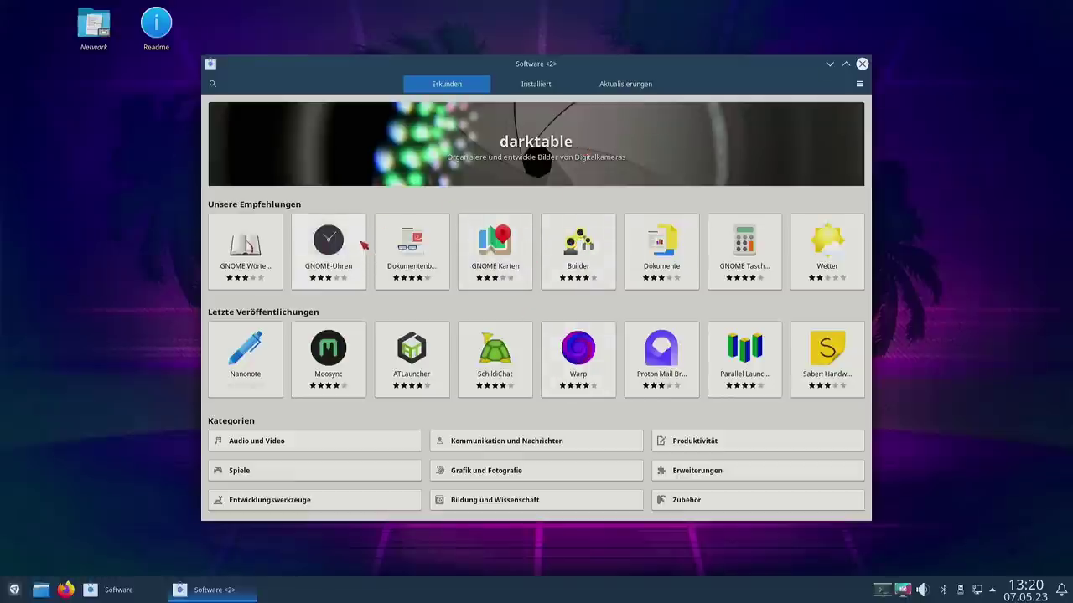
left_click(541, 85)
scroll(349, 333, "down", 3)
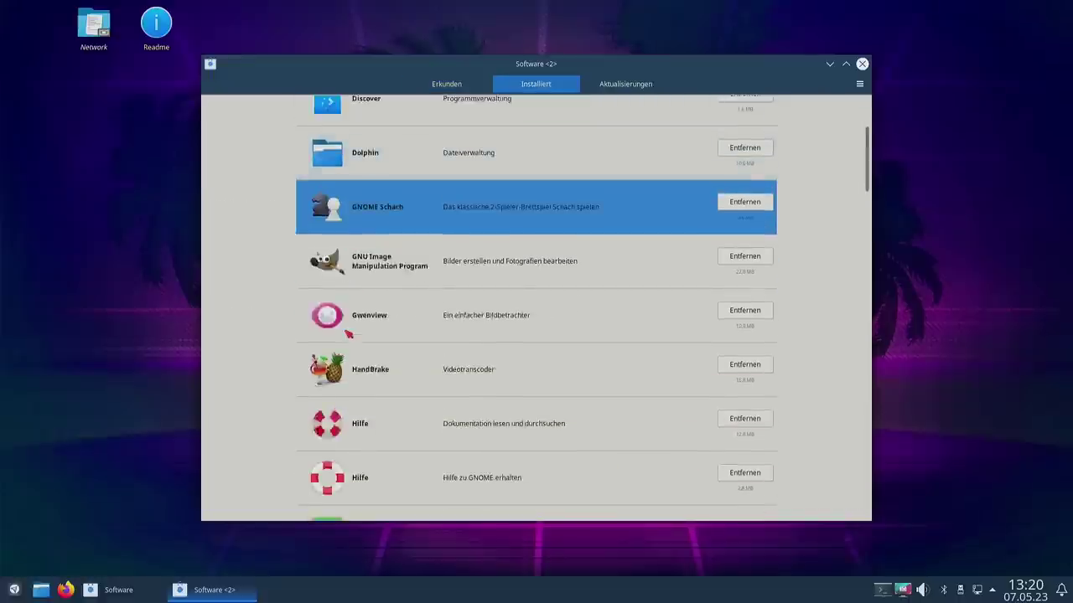
scroll(414, 360, "up", 3)
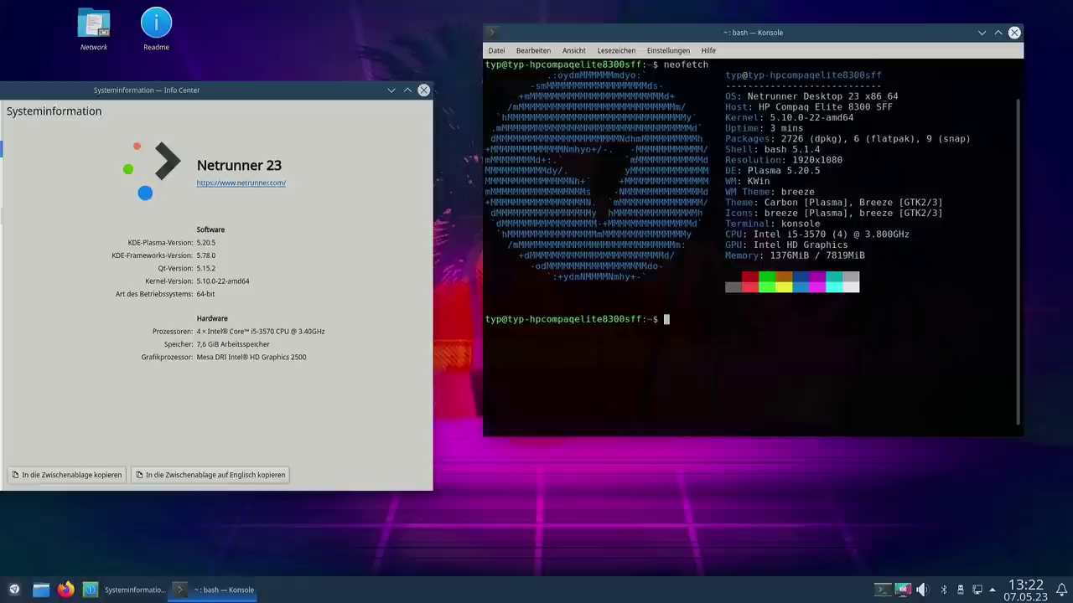